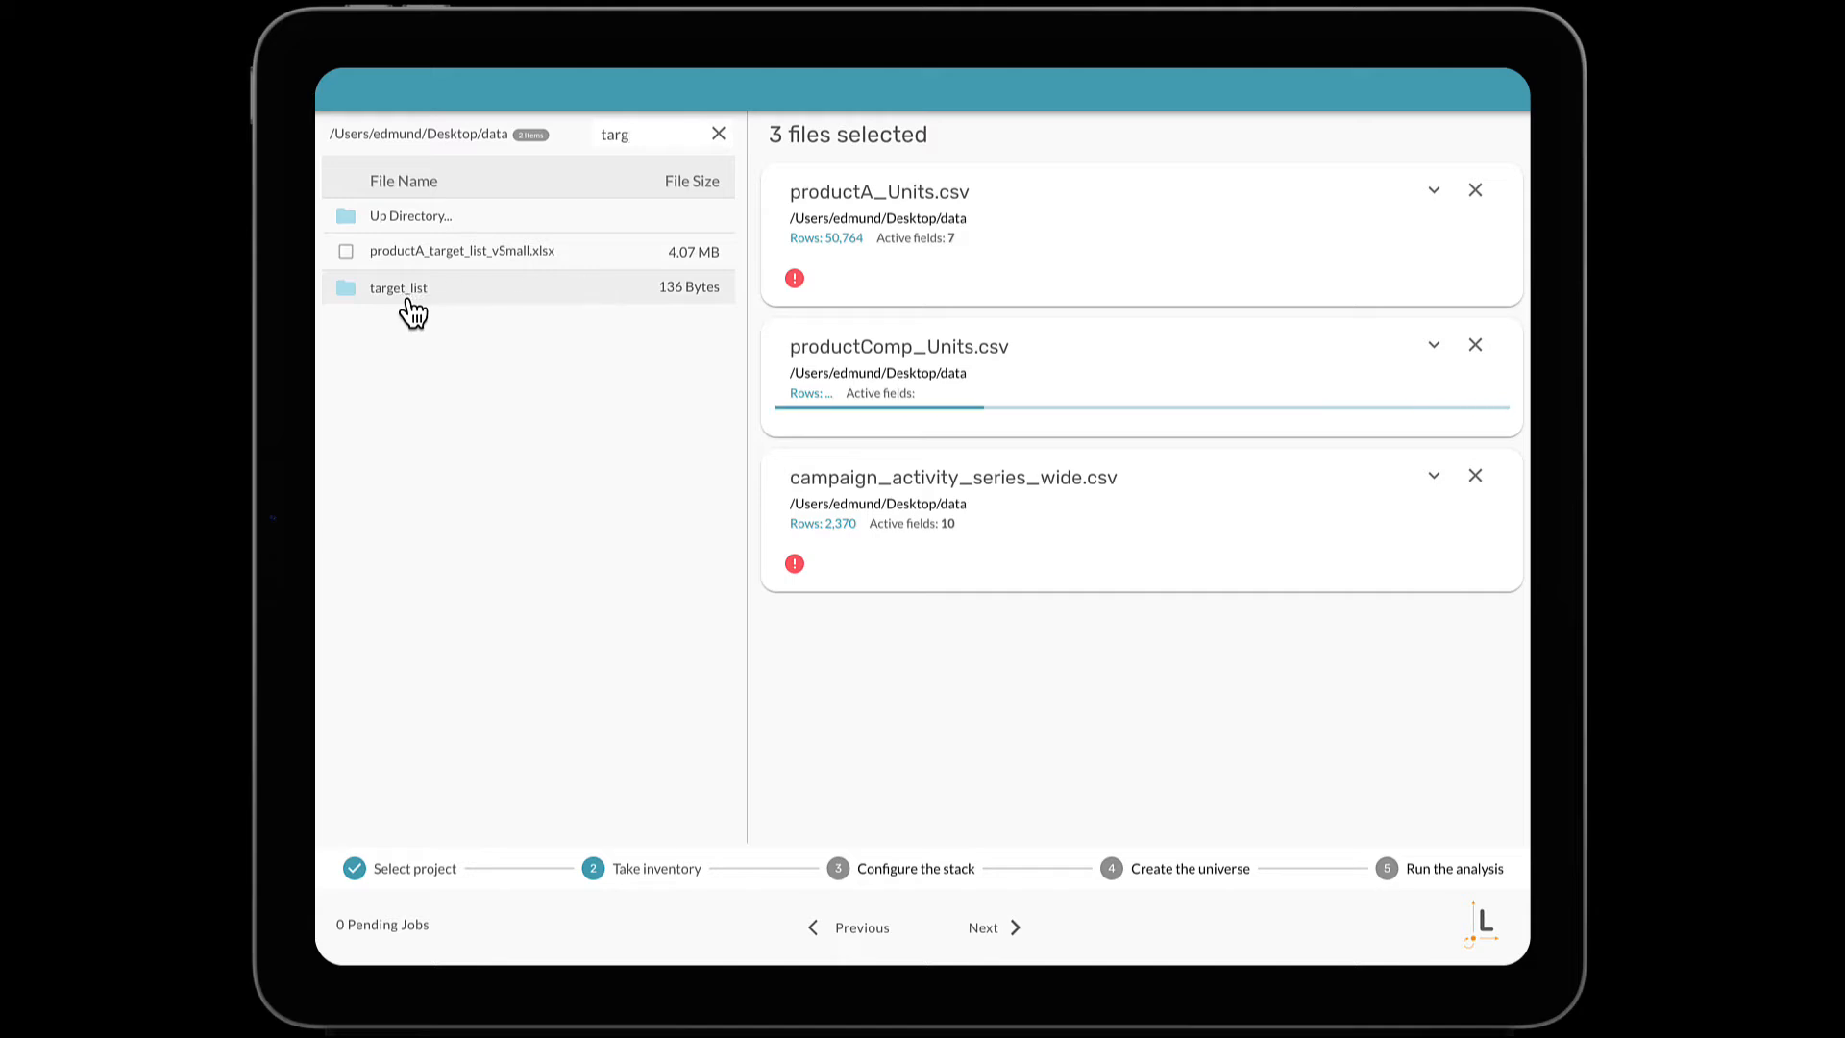
Add target_list.csv from the target_list folder to the selected files and return to the parent data folder
click(403, 291)
click(411, 272)
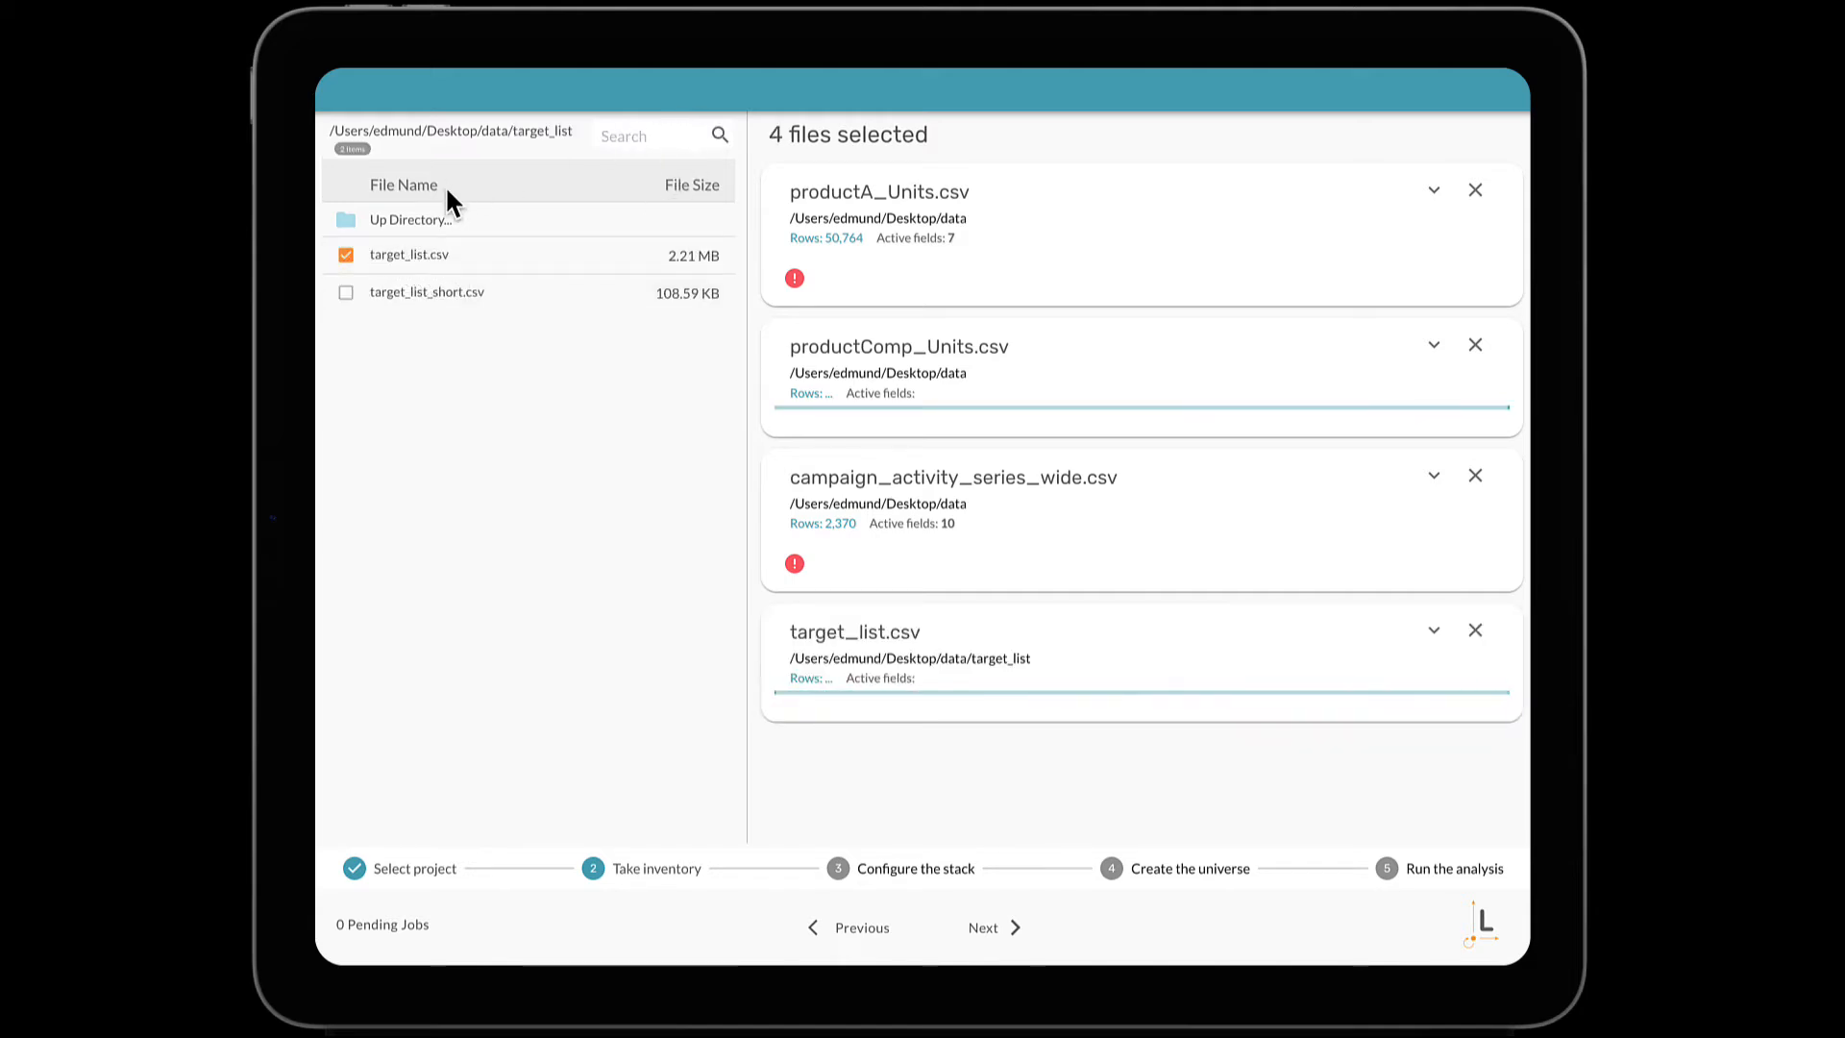
click(418, 220)
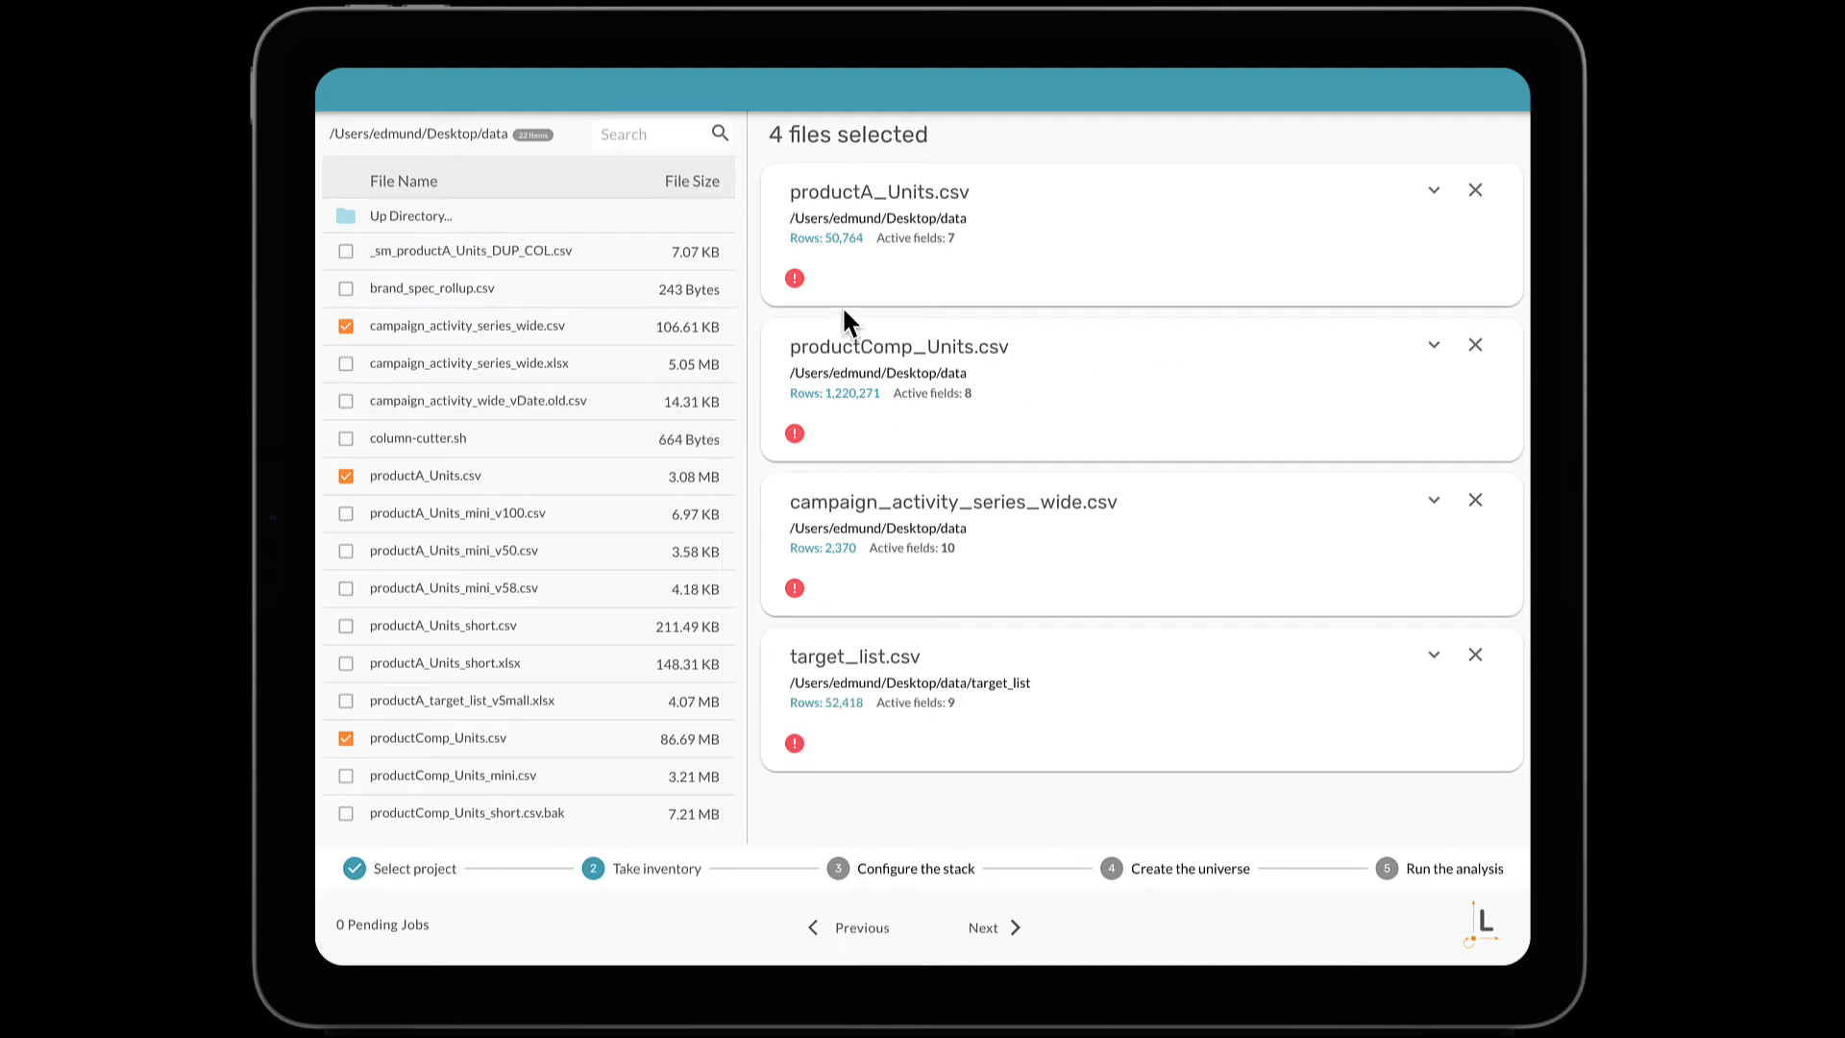
Check the productA_Units.csv errors, and set its Year-Month field to format YYYY-MM with a one-Month interval
click(794, 285)
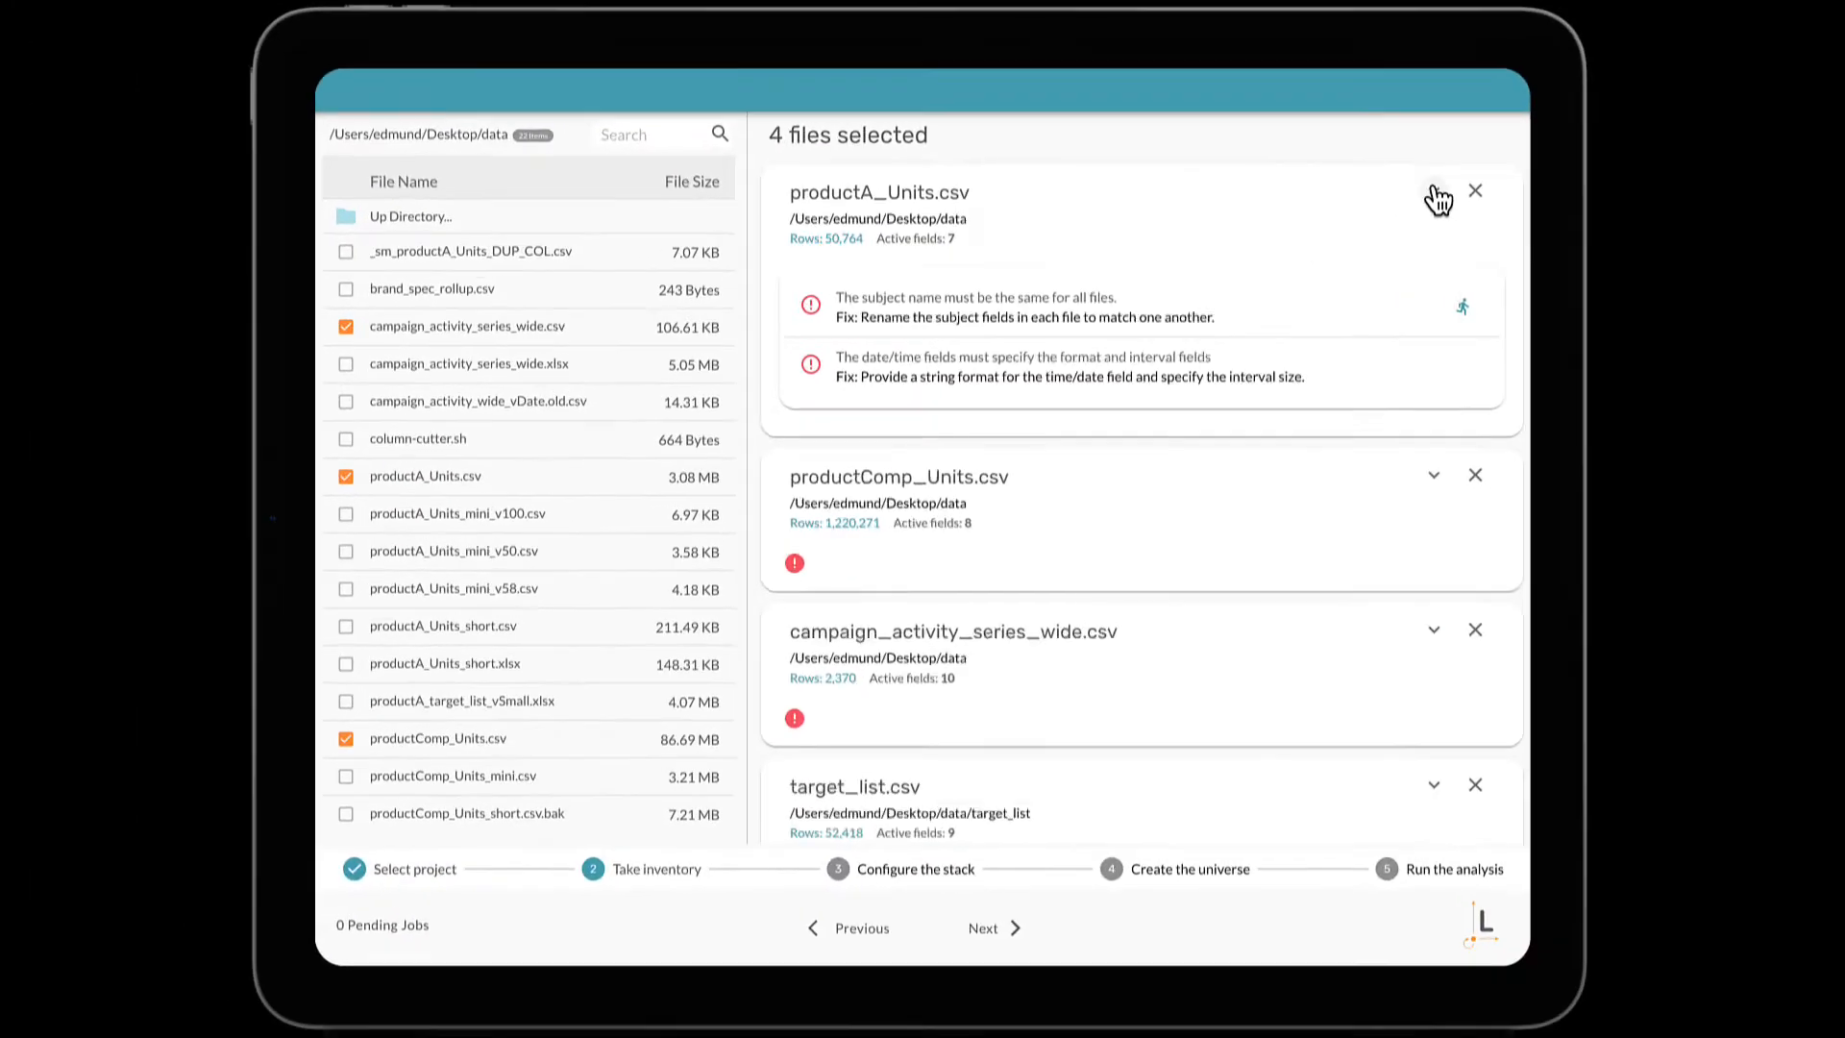
click(1634, 84)
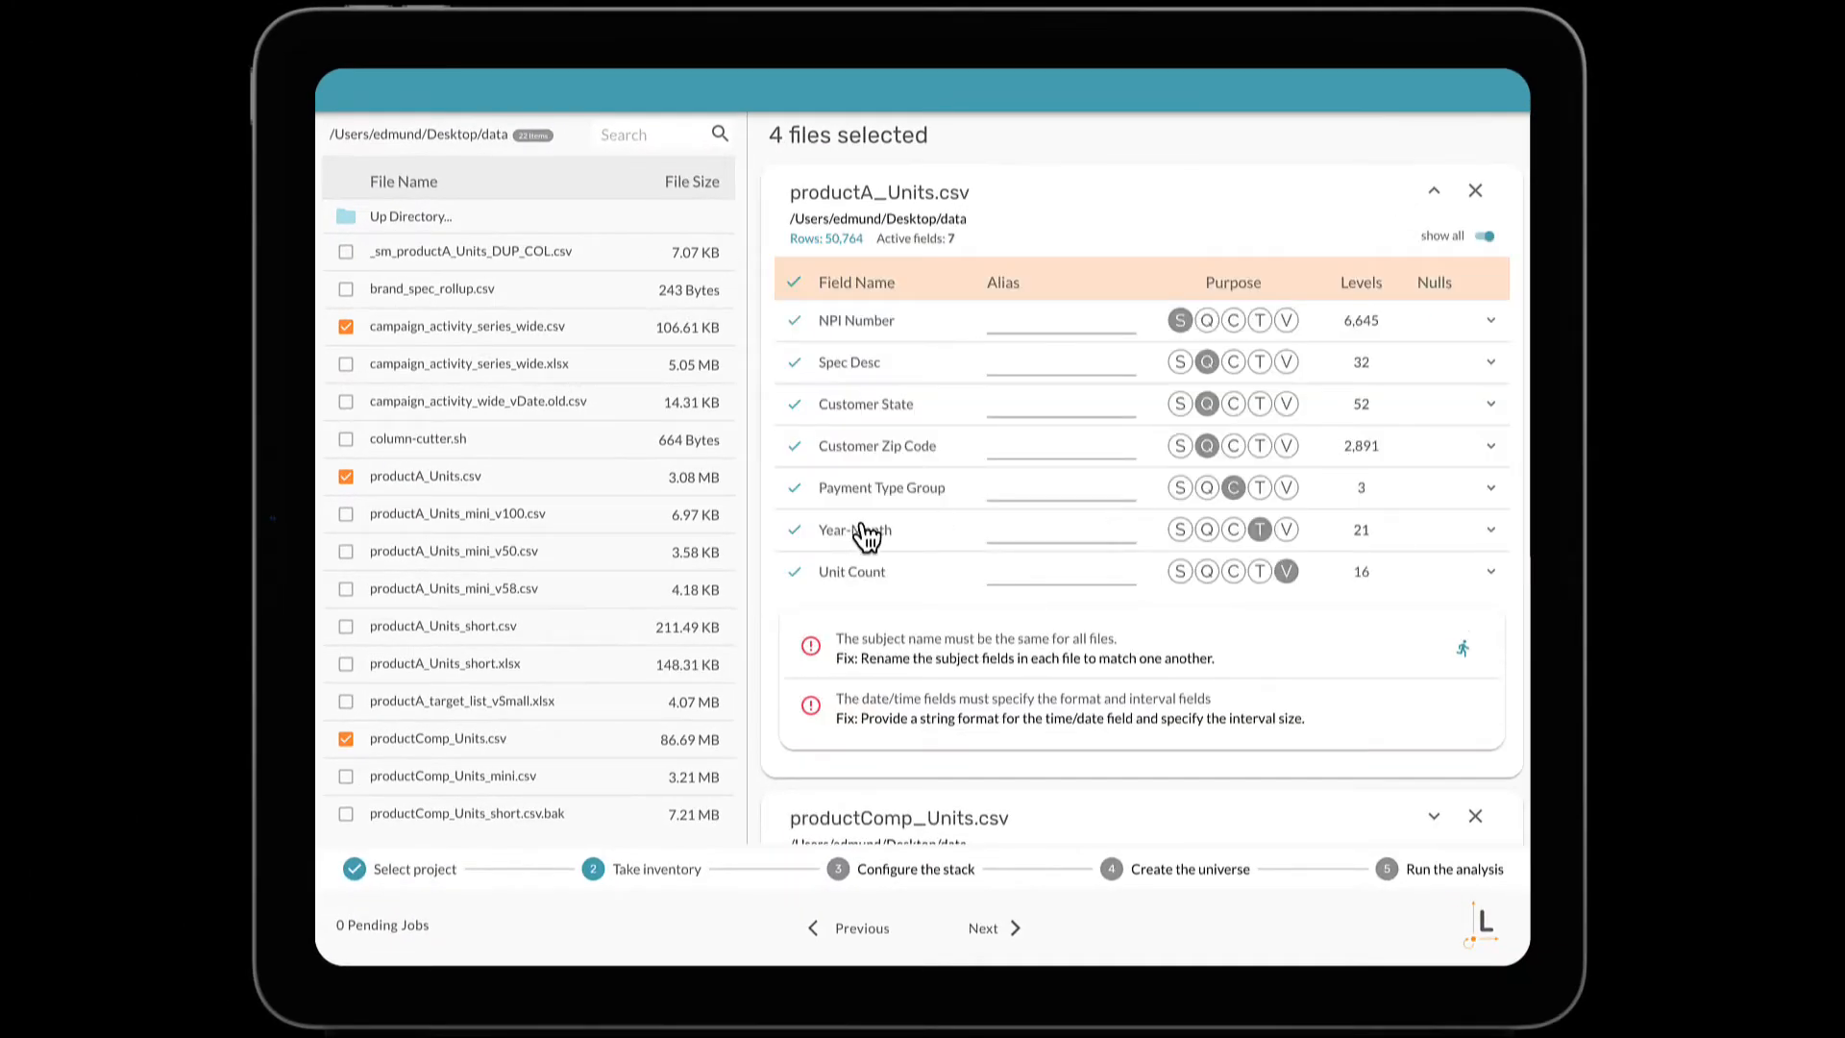
click(1491, 534)
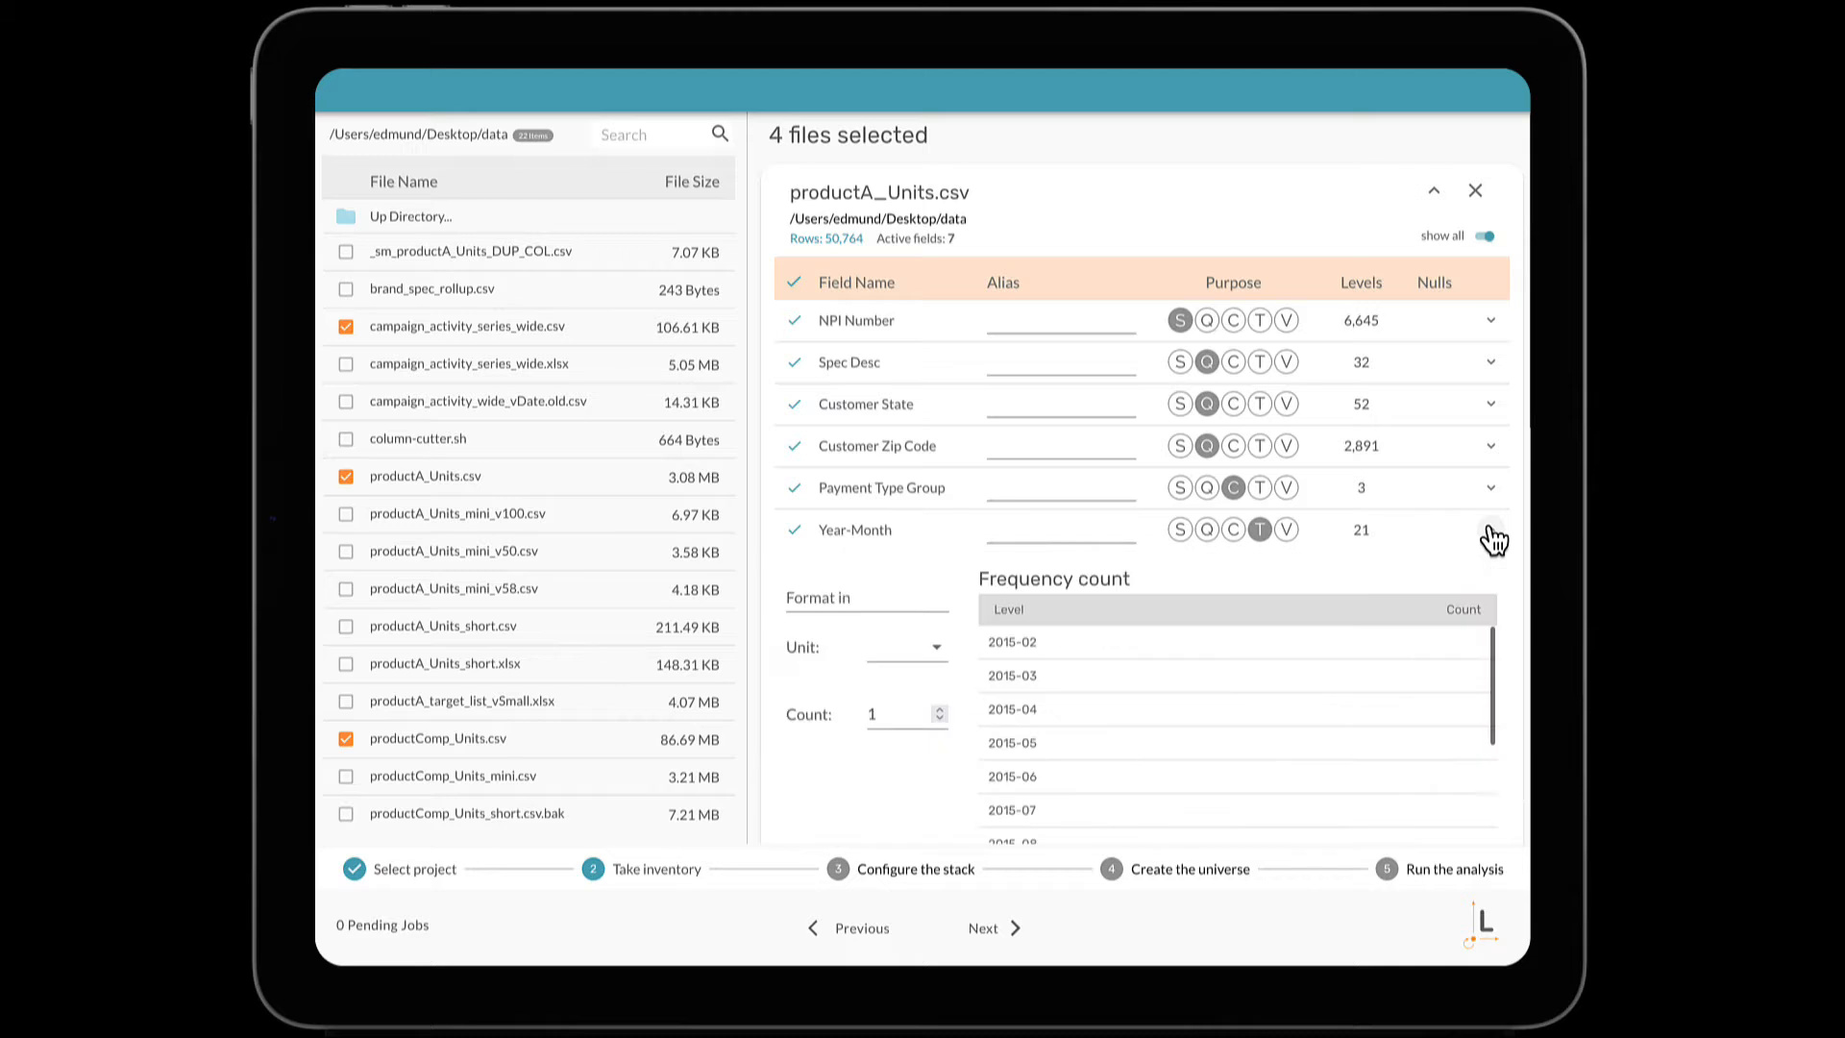
click(878, 602)
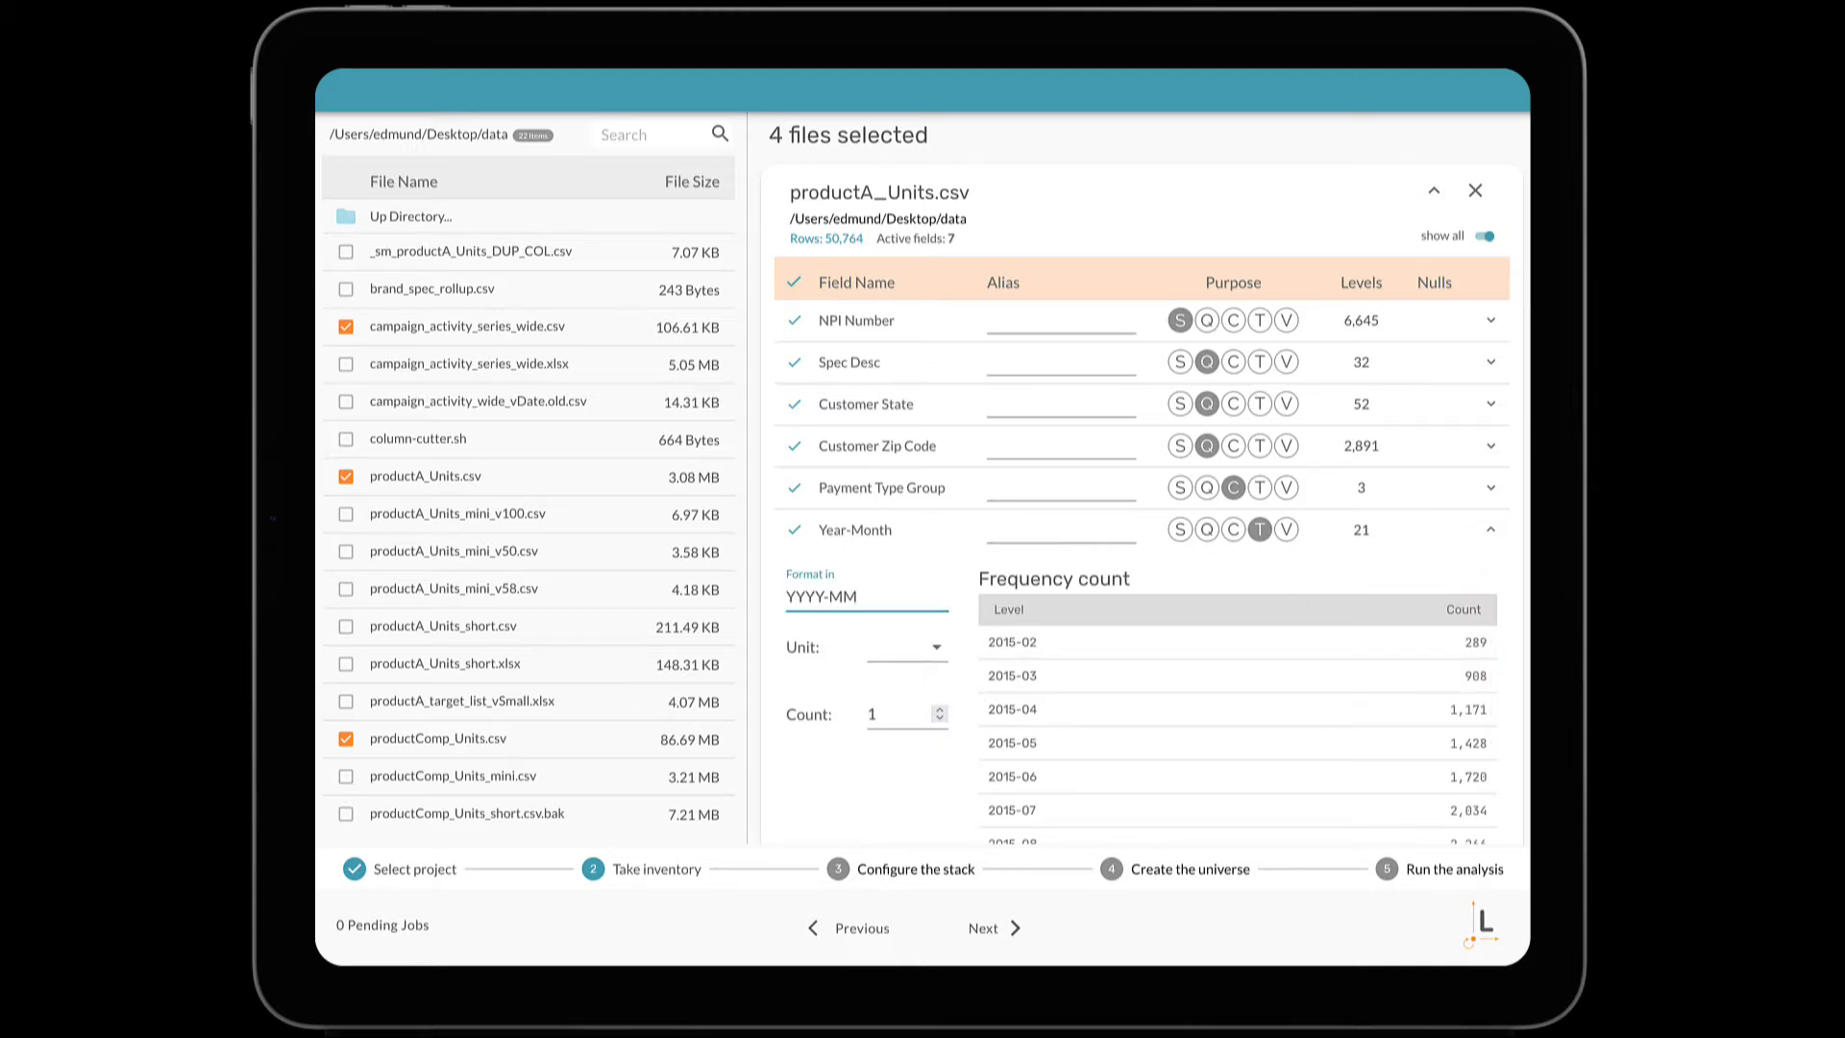
click(930, 661)
click(921, 719)
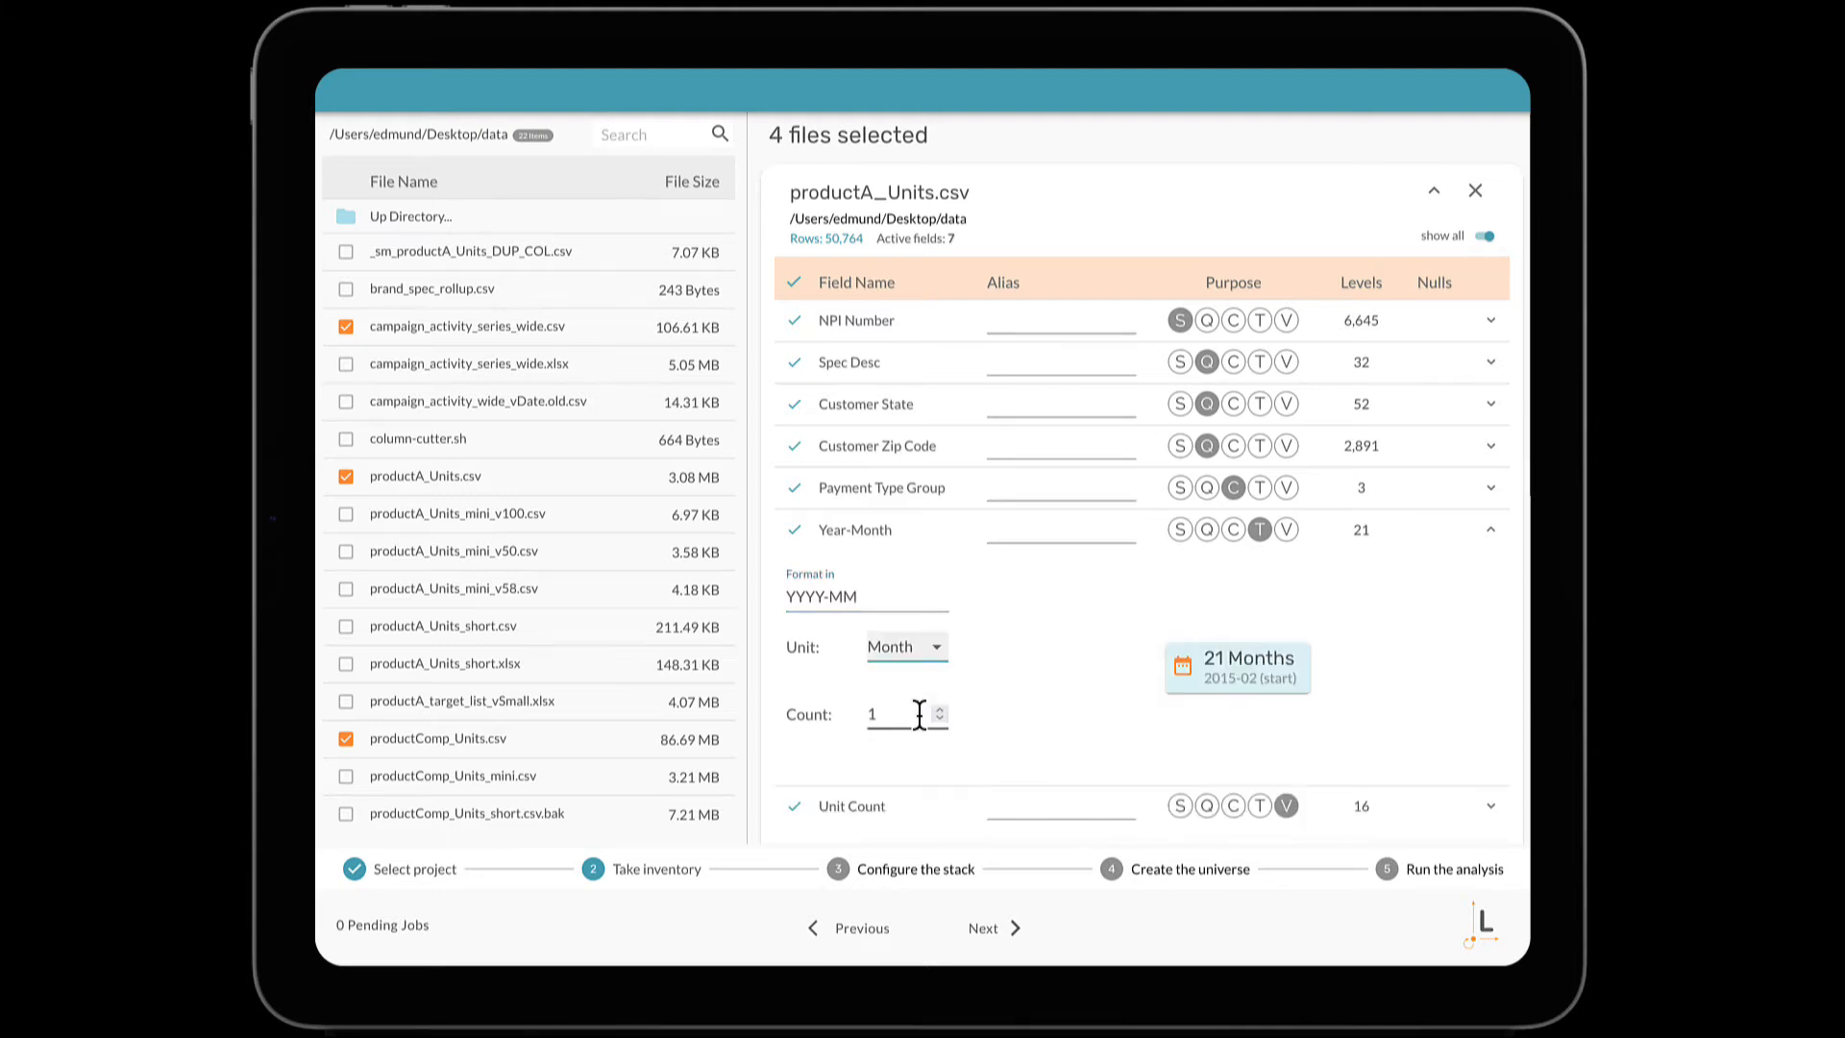
click(1488, 533)
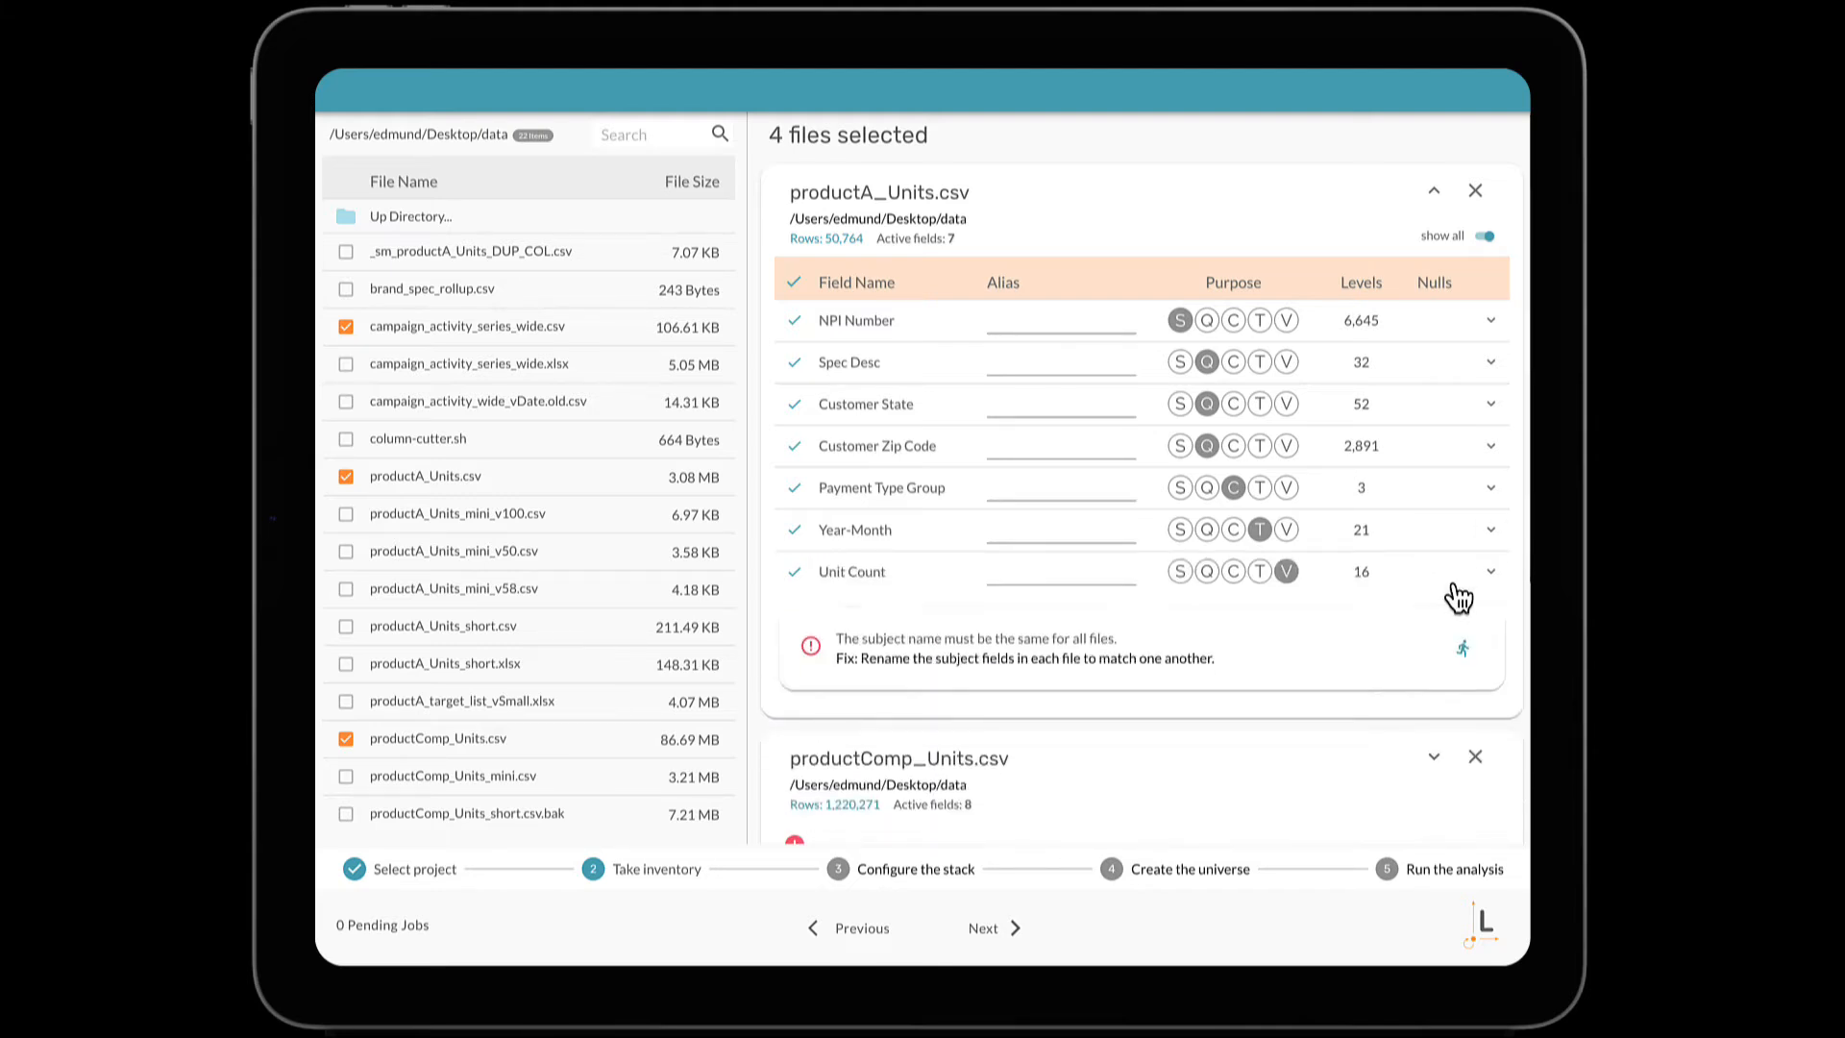
Exclude the INTERNAL ID field from productComp_Units.csv
scroll(1219, 671, down, 3)
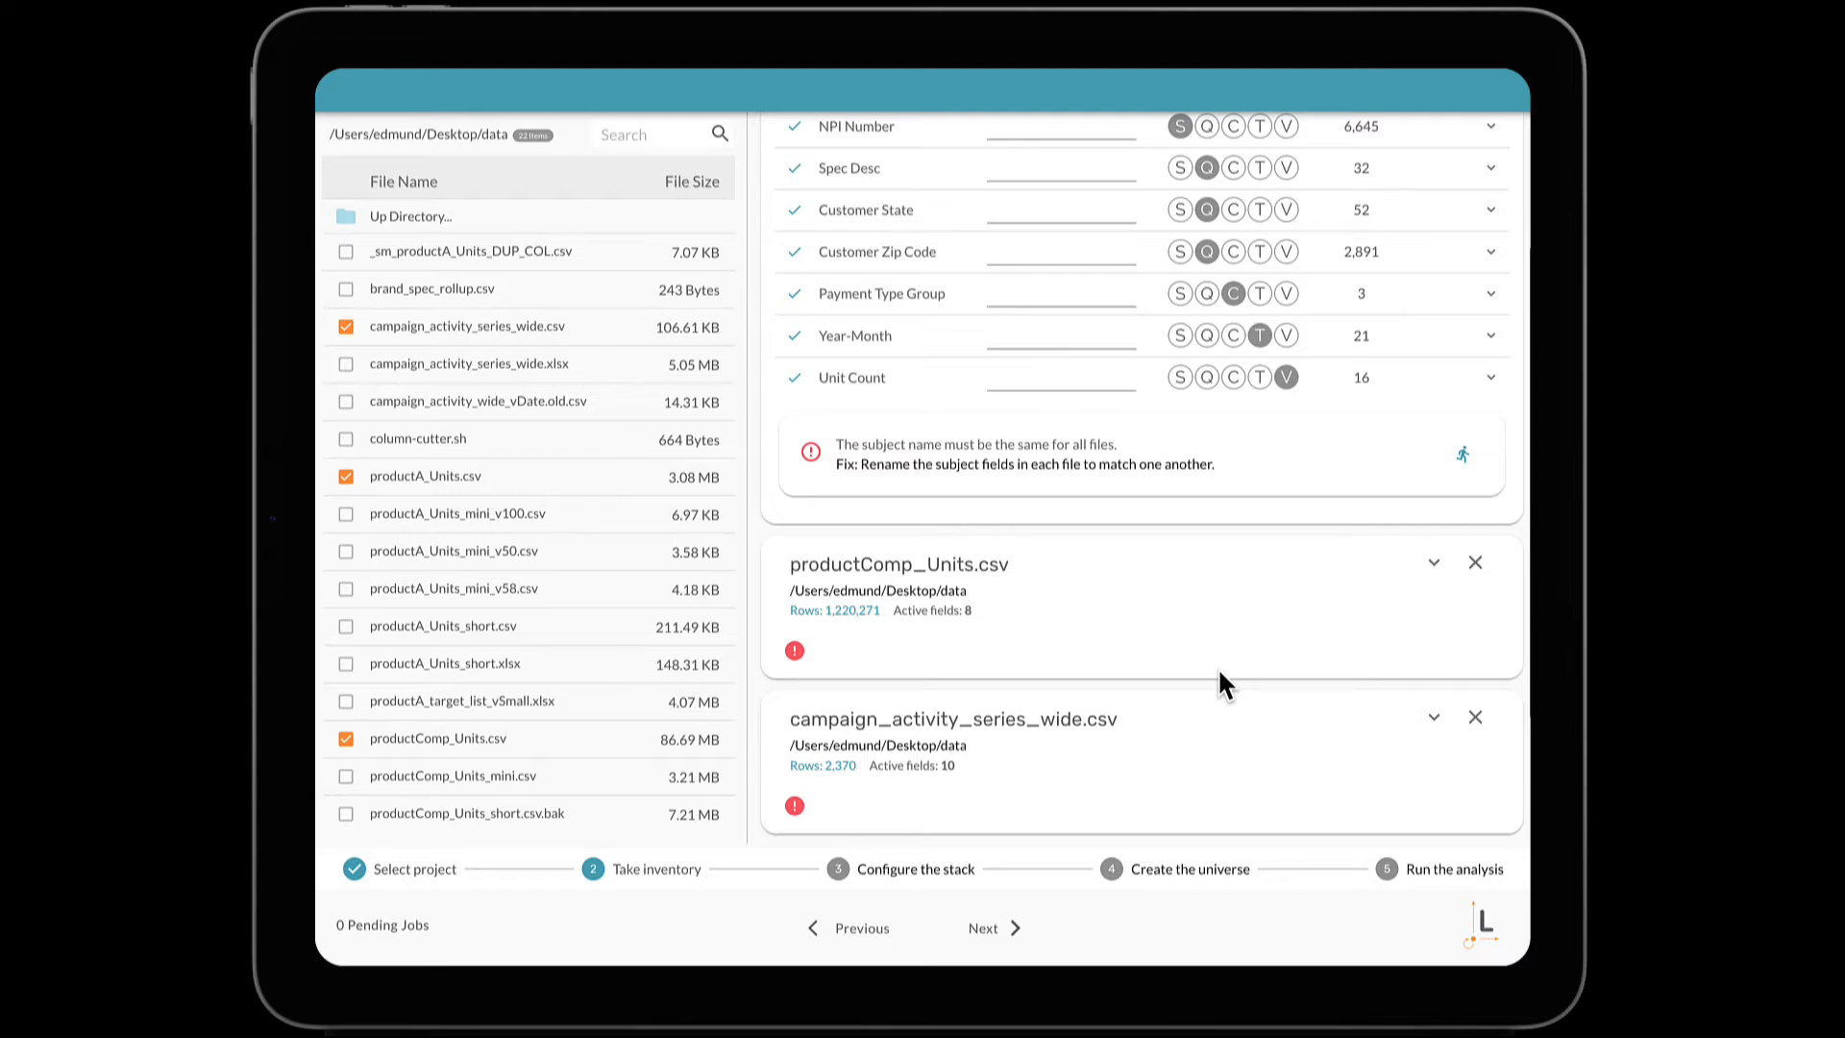
click(1433, 563)
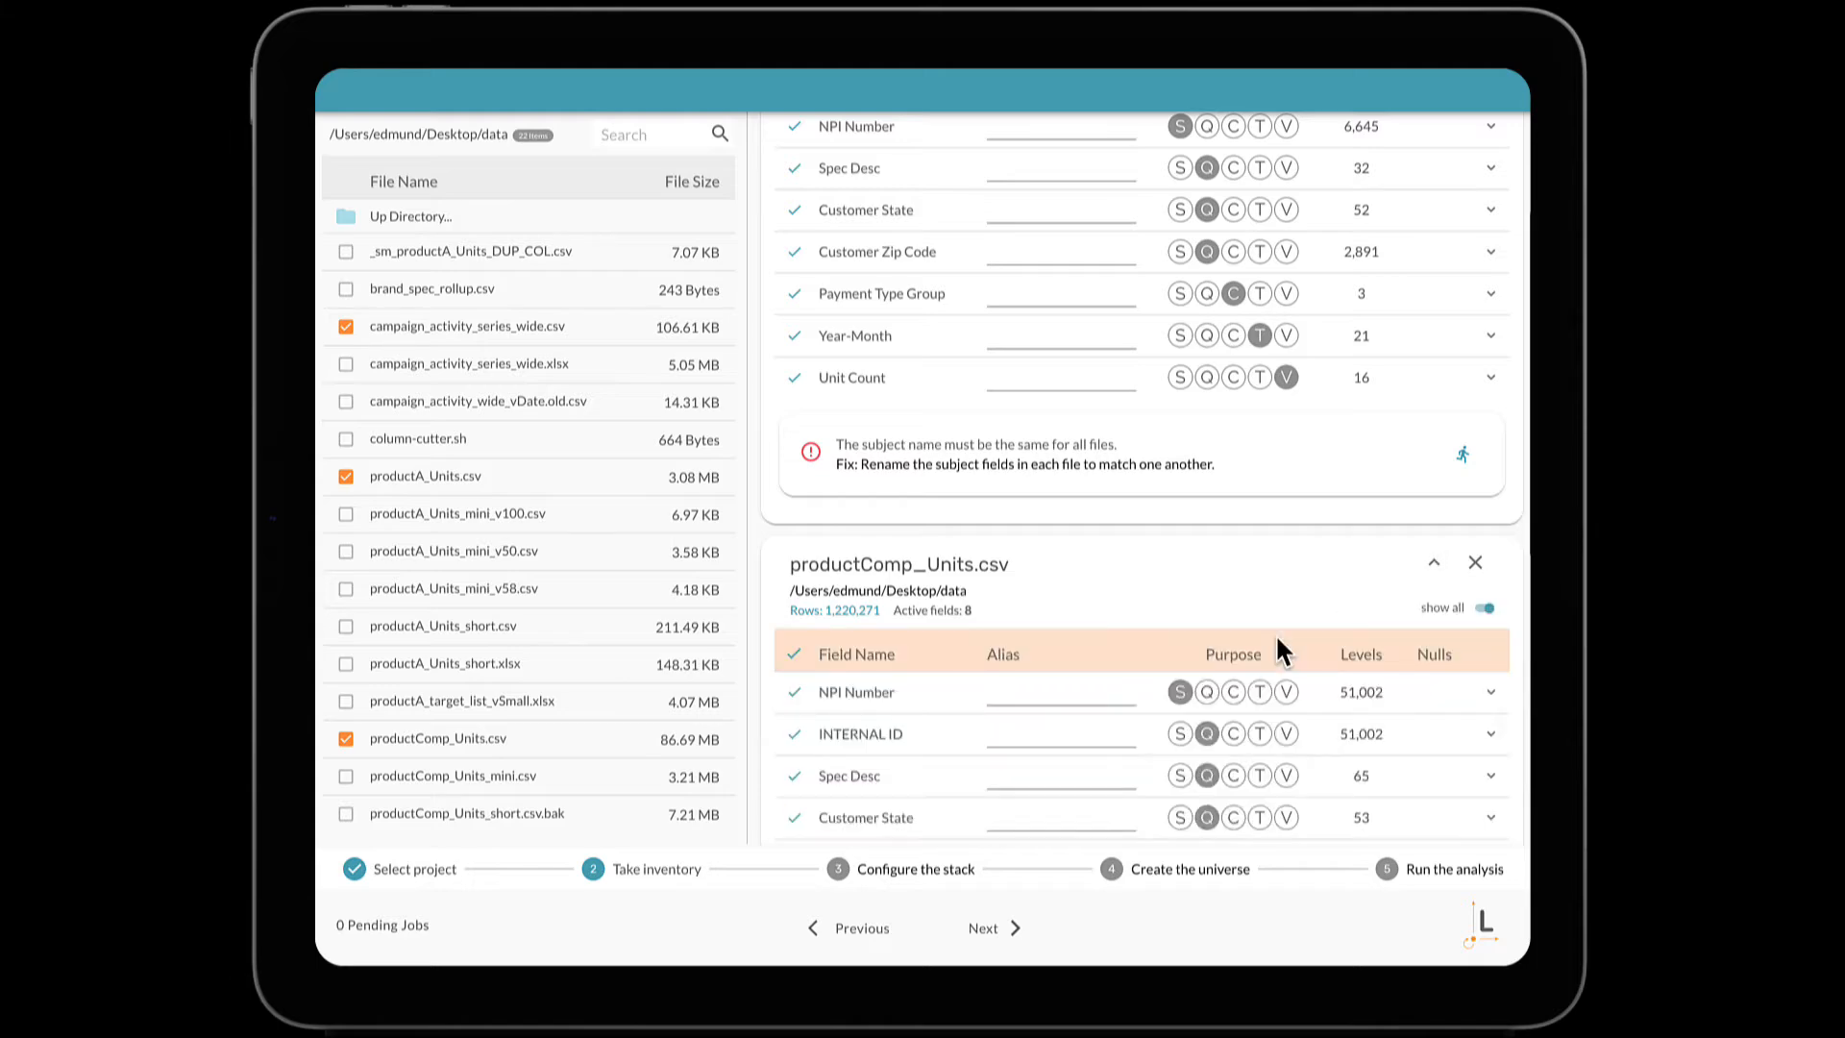
scroll(1276, 632, down, 3)
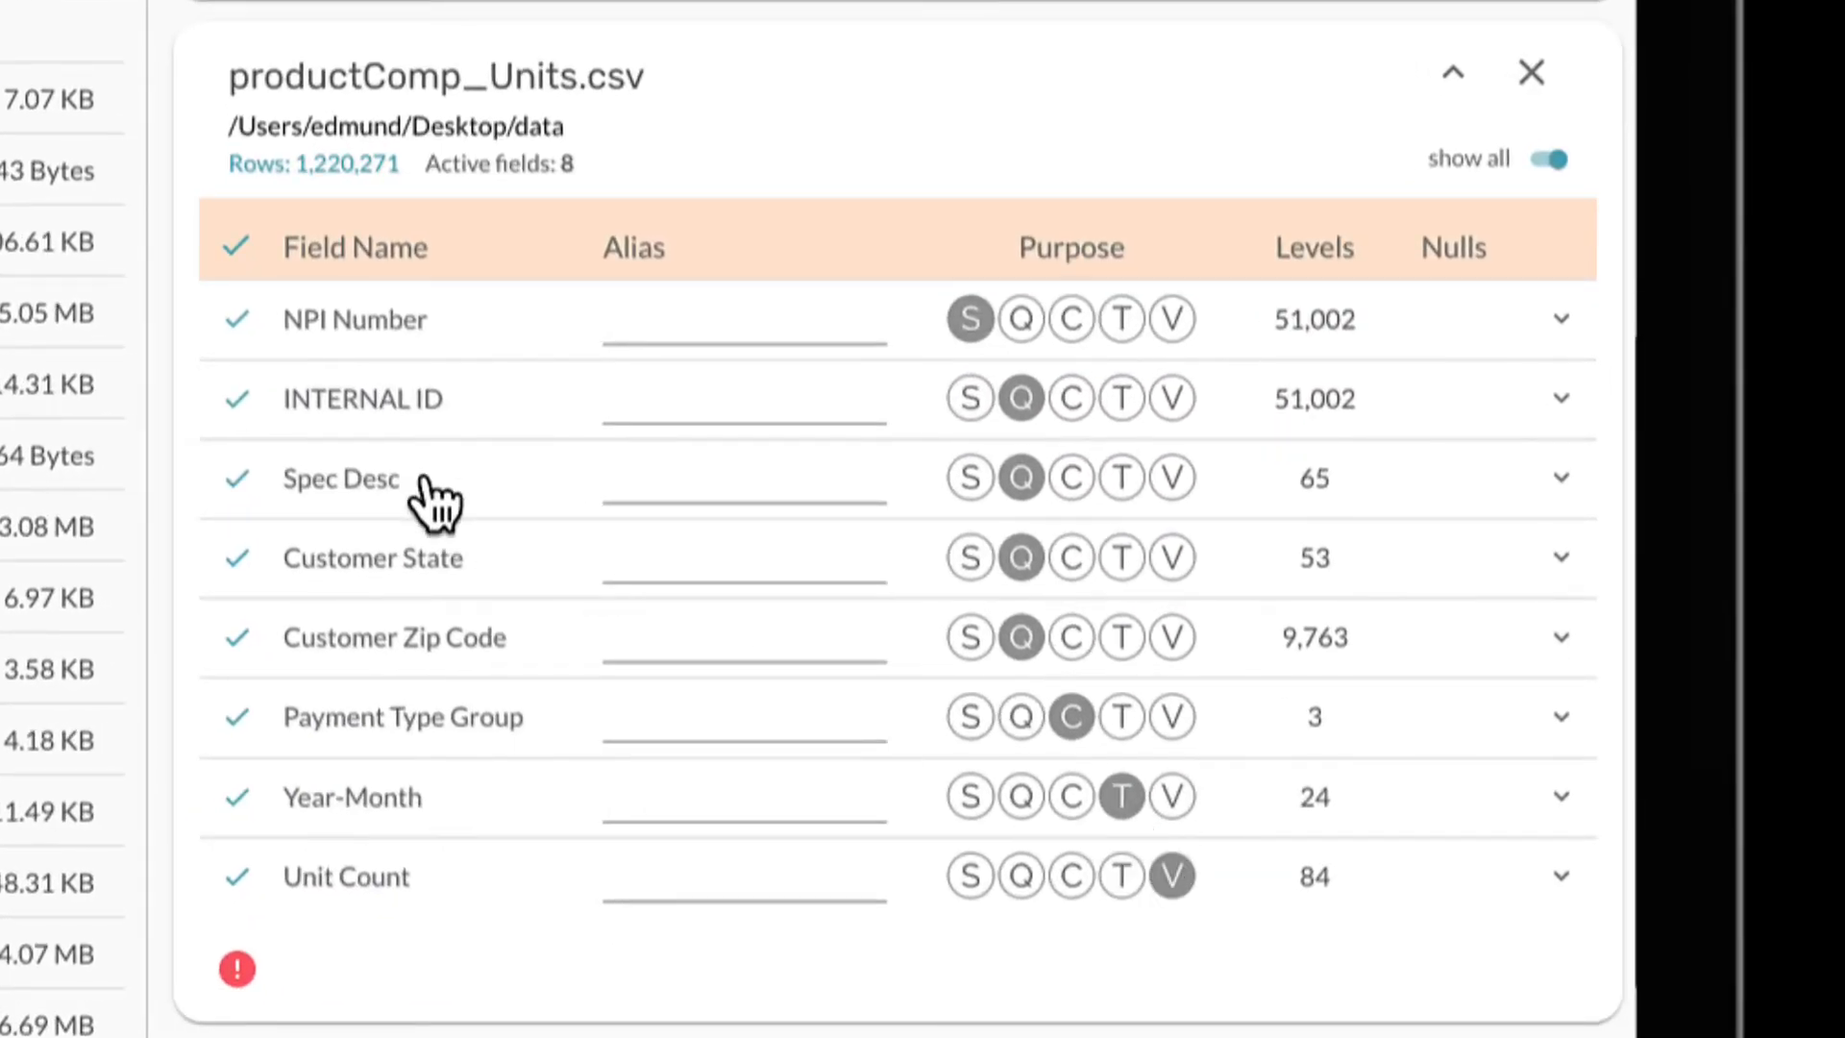
click(397, 425)
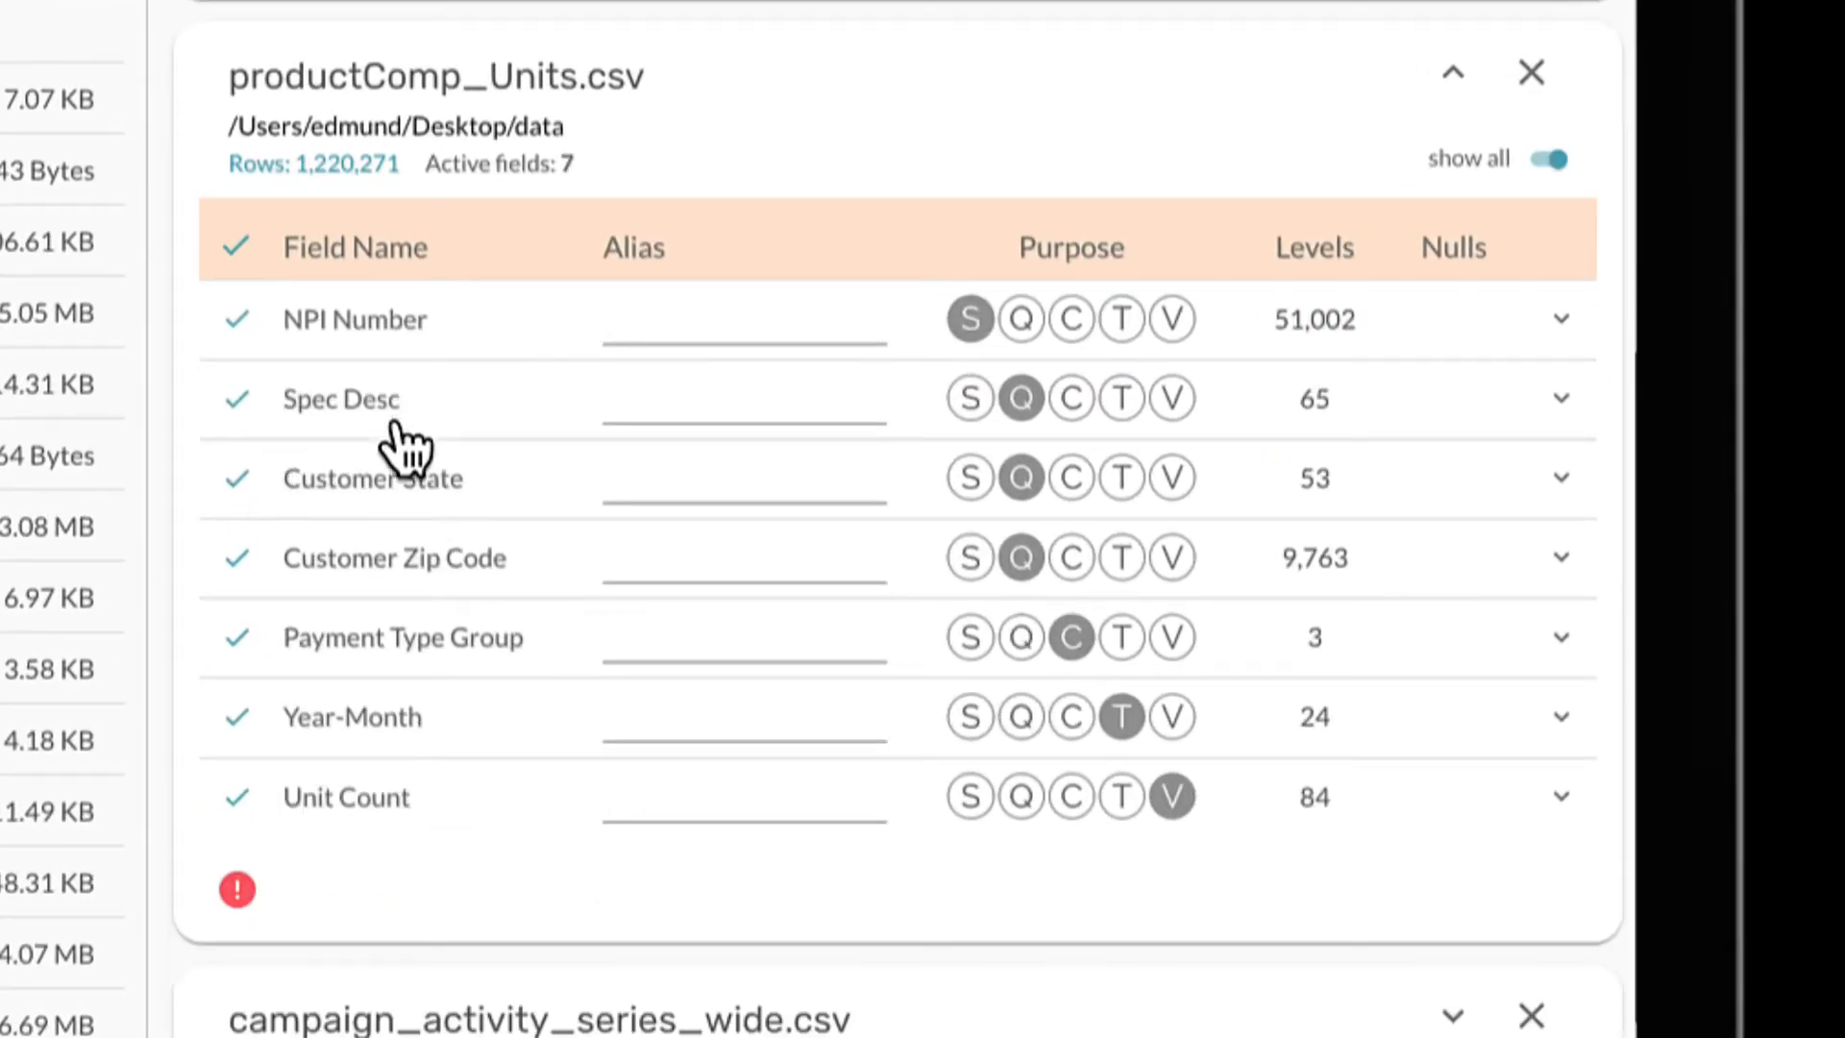
Review the productComp_Units.csv errors, and set its Year-Month field to format YYYY-MM with a one-Month interval
click(247, 879)
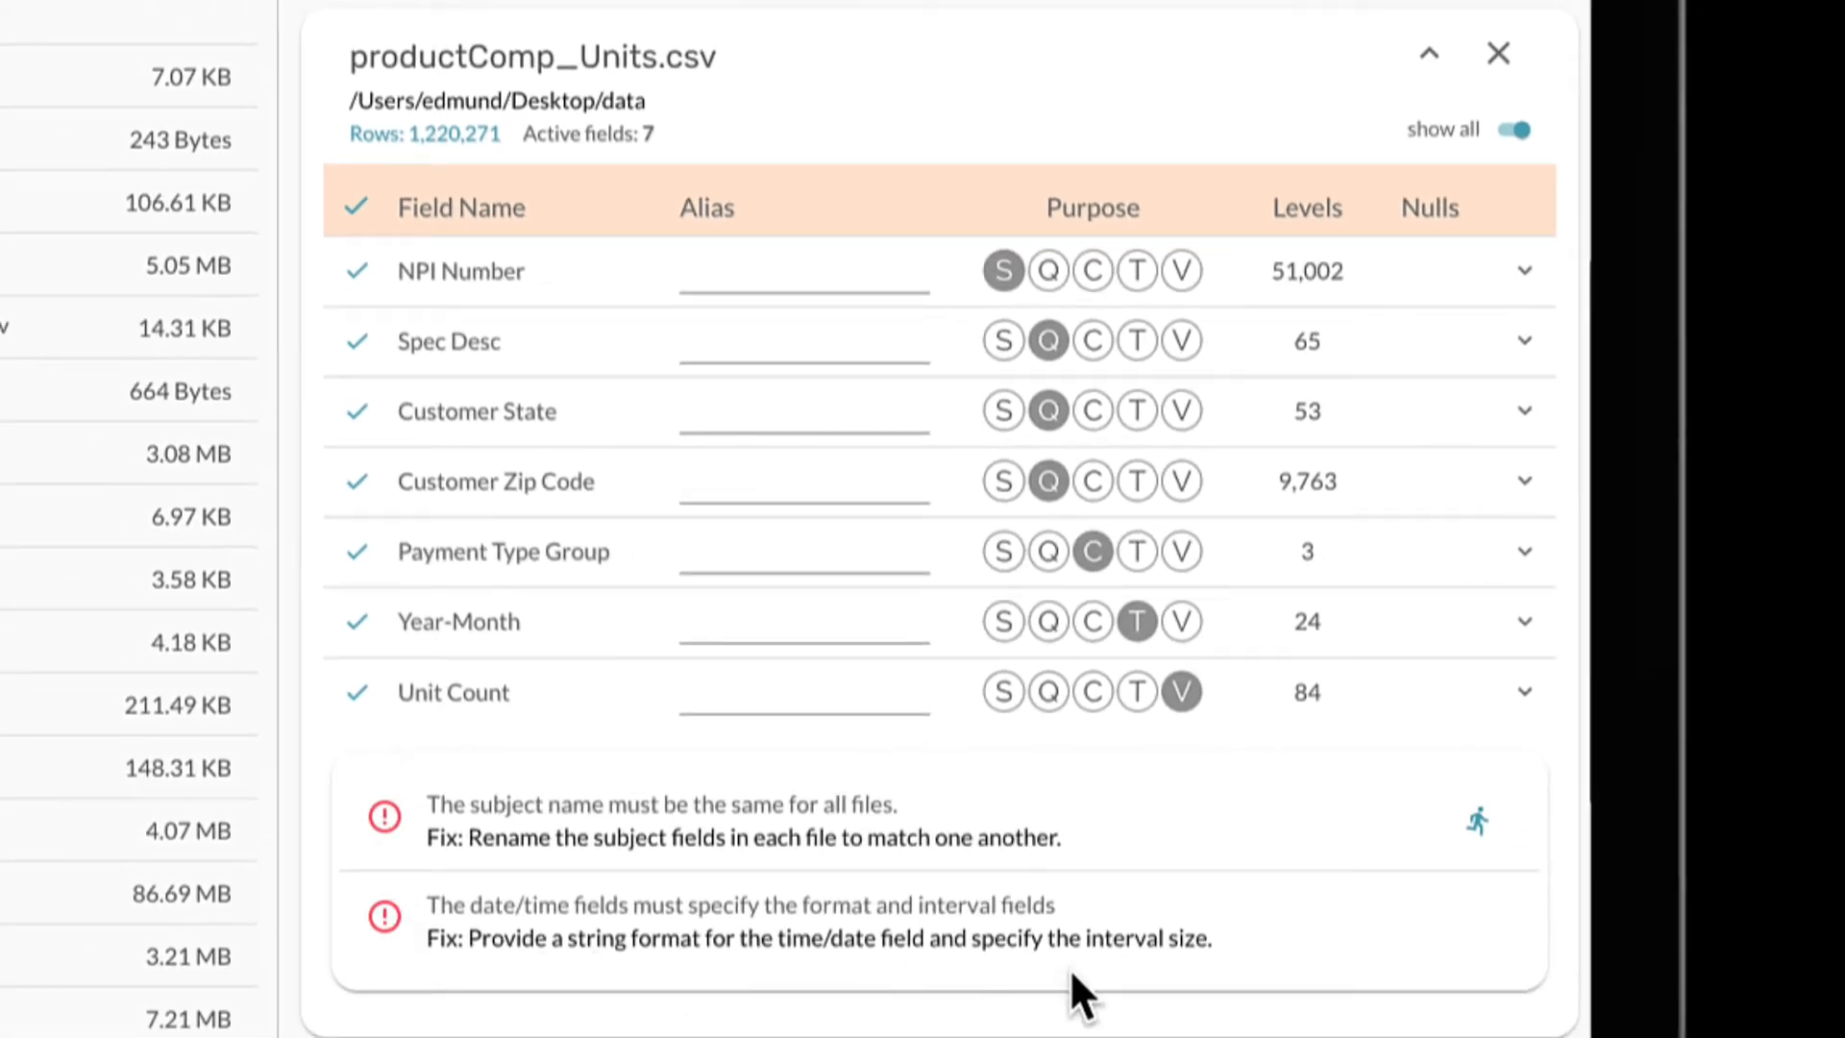
click(1526, 623)
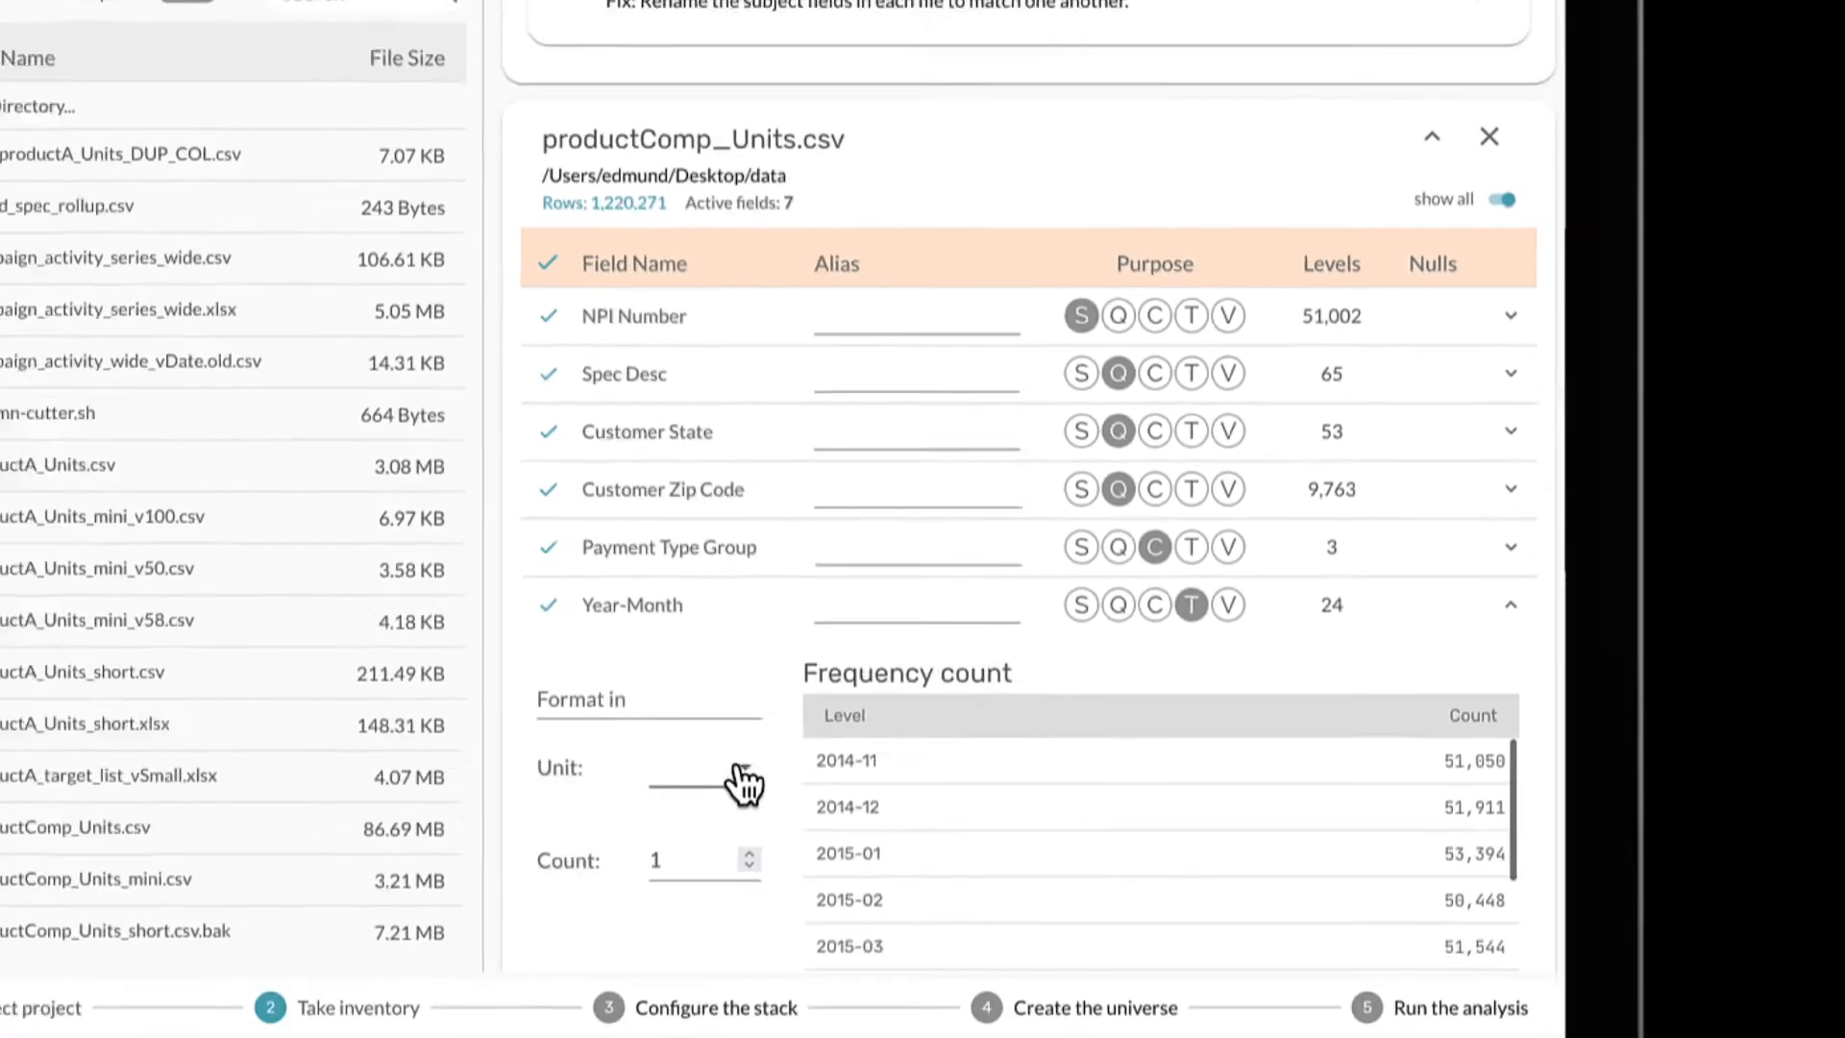
click(657, 704)
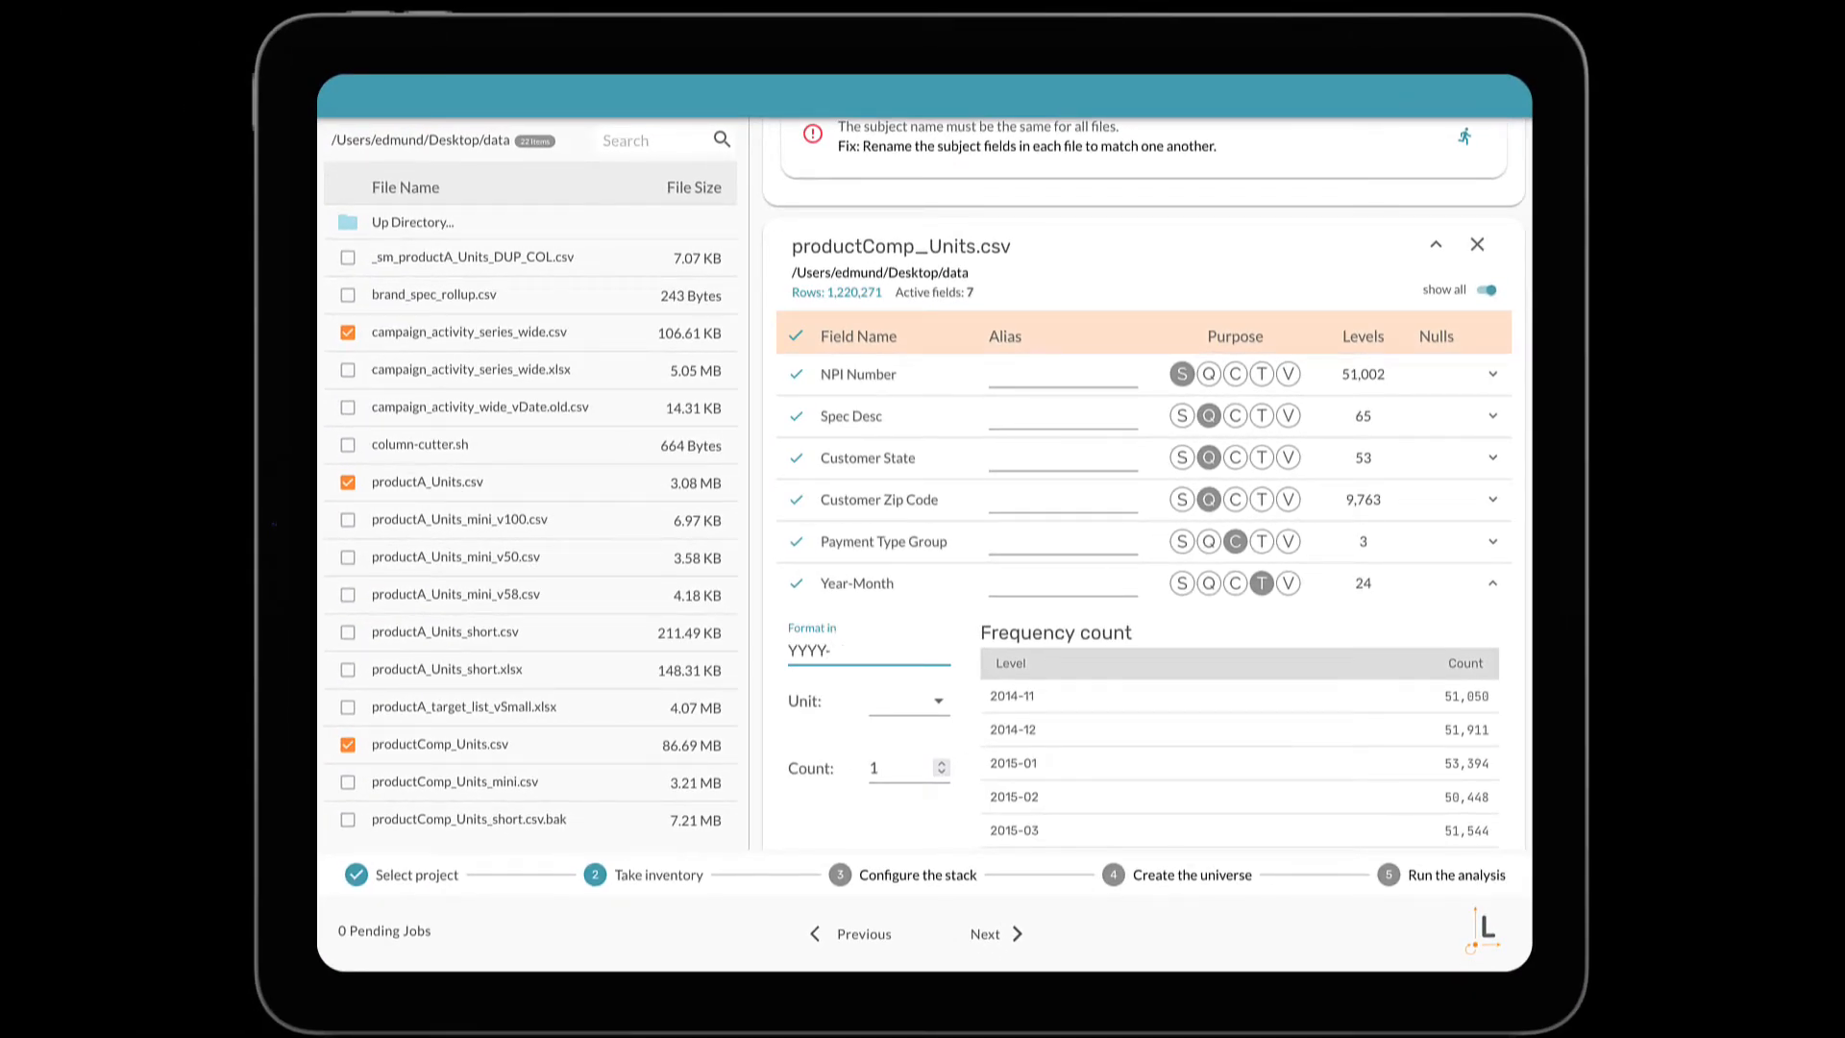
click(903, 704)
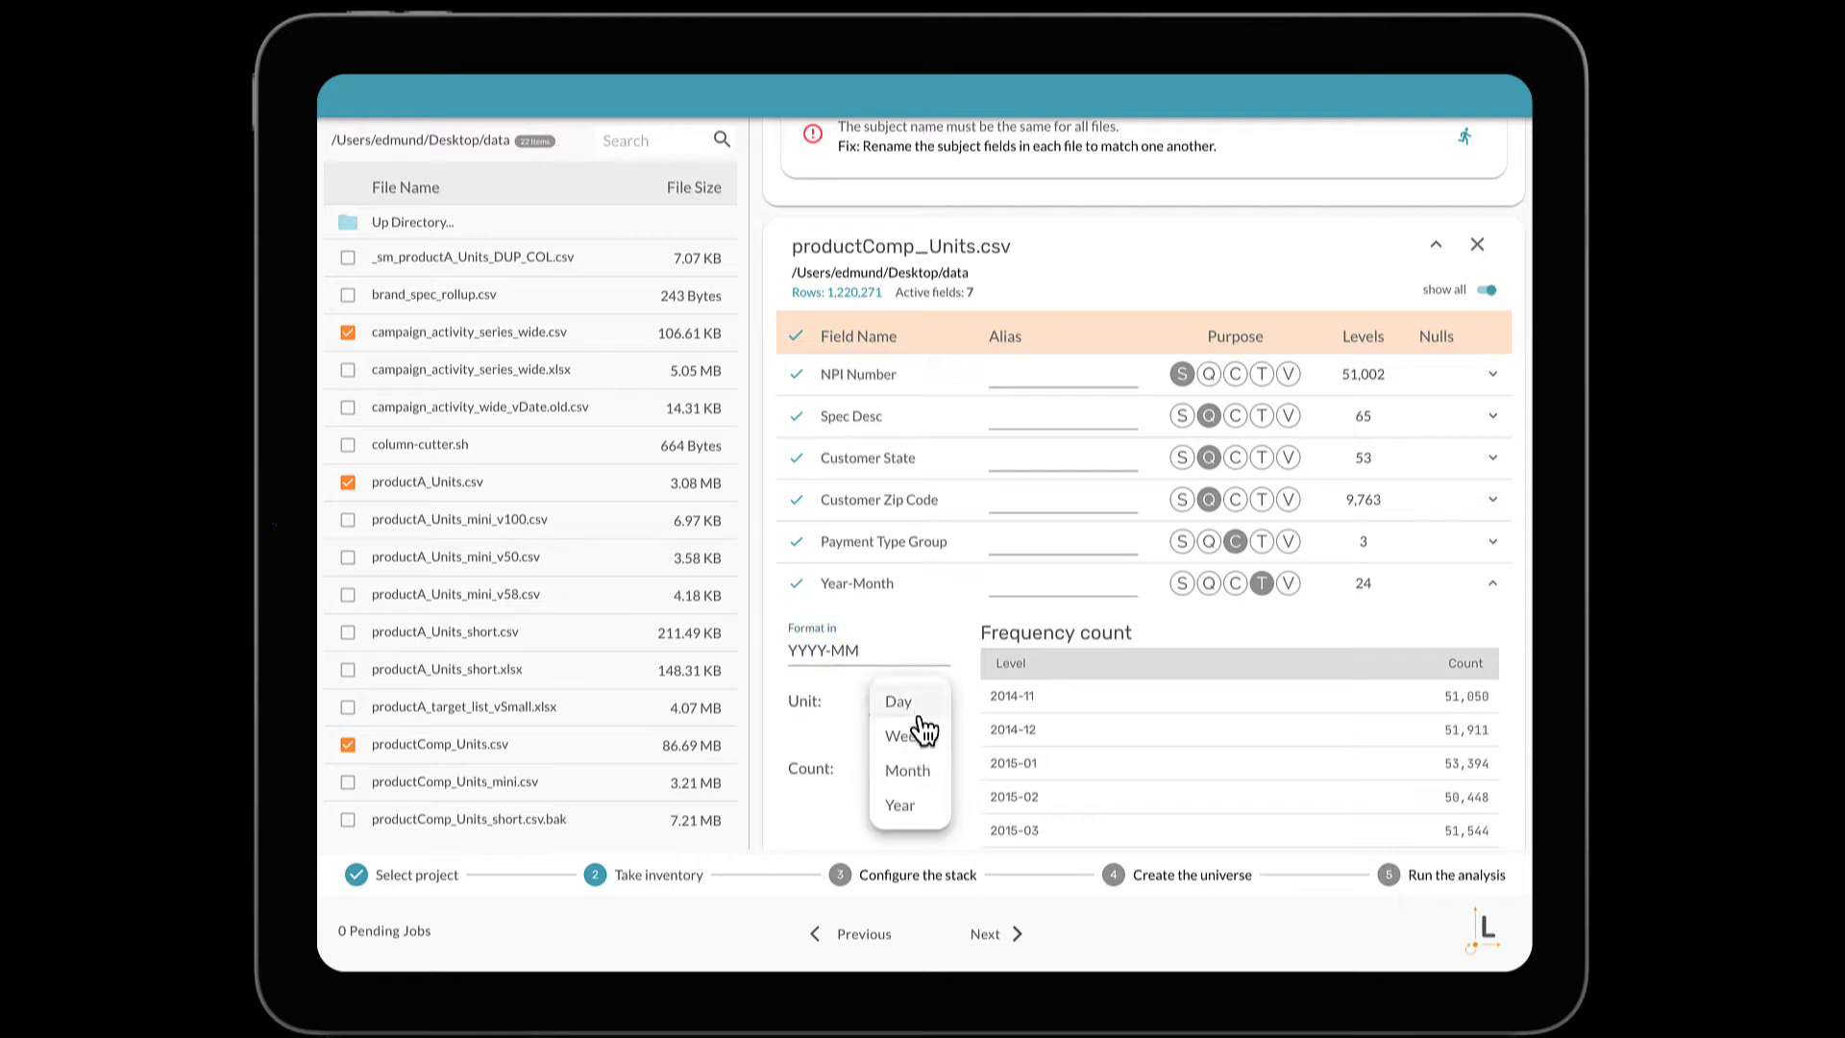
click(913, 765)
scroll(1042, 769, down, 3)
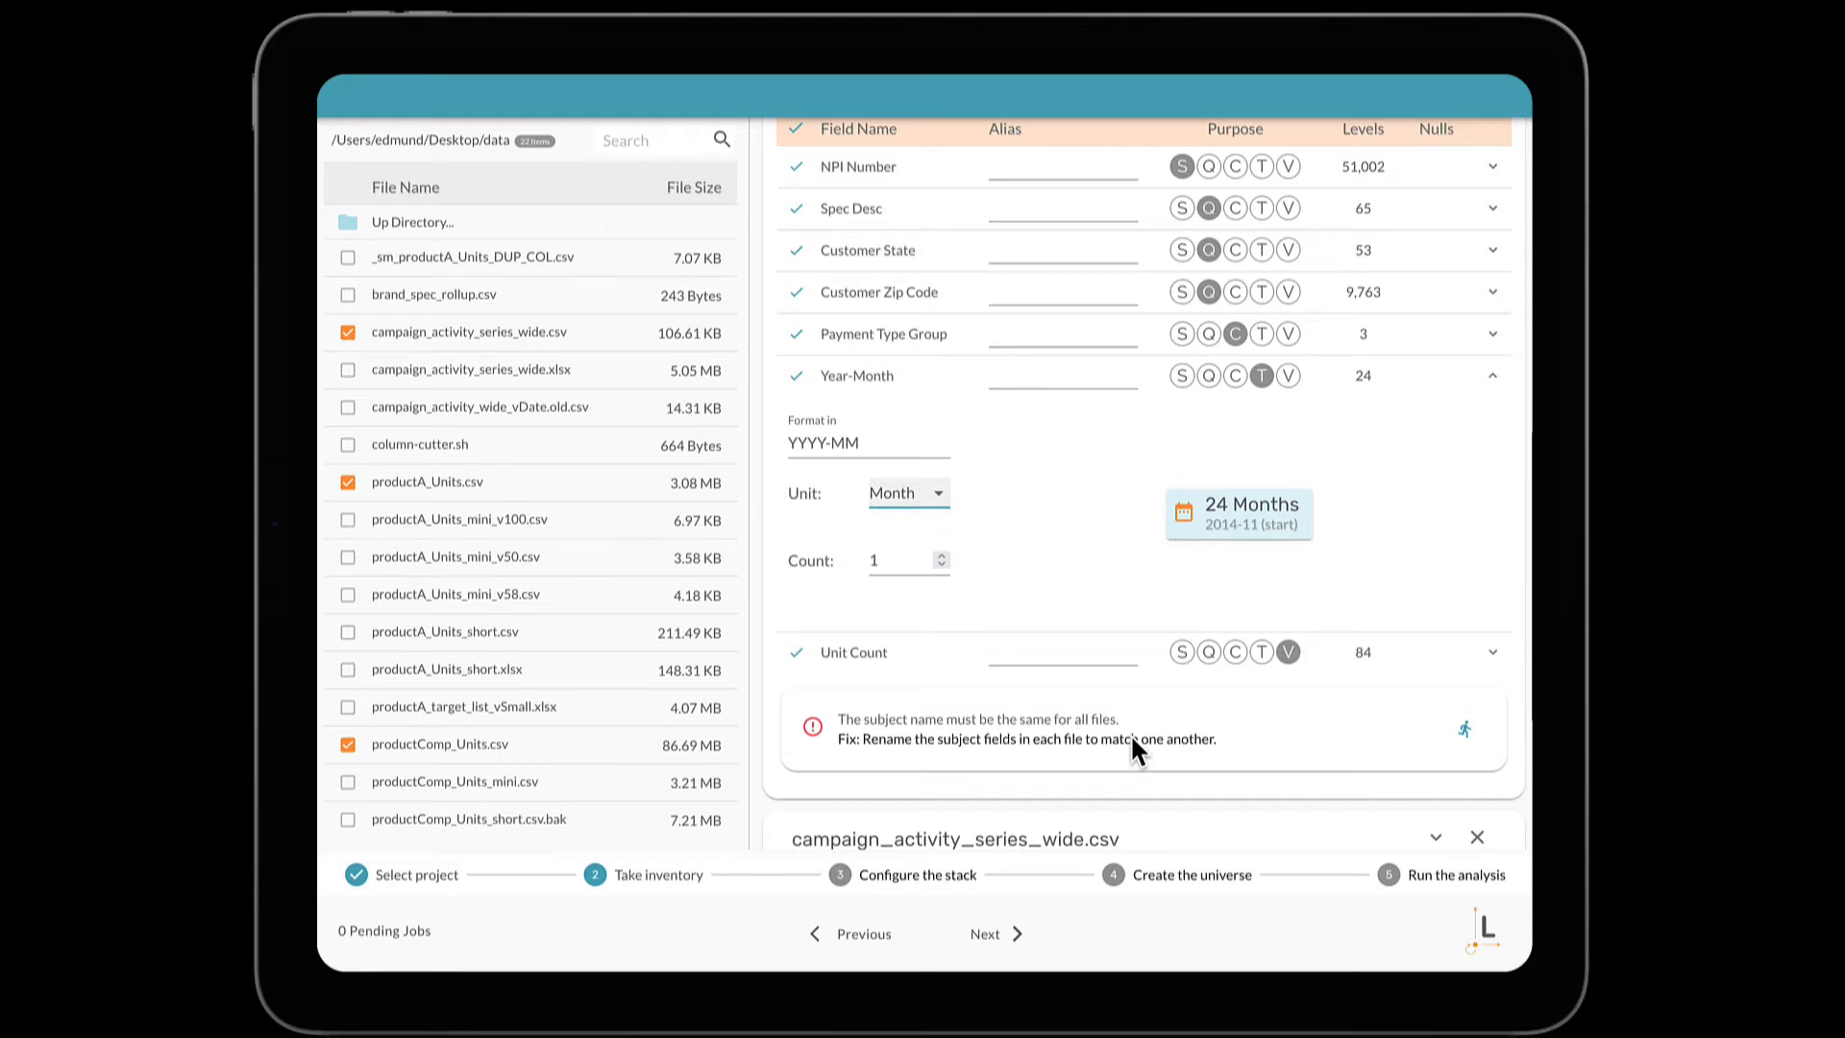
click(1490, 378)
Check the campaign_activity_series_wide.csv errors and exclude its Themes and Reach fields
scroll(1333, 515, down, 1)
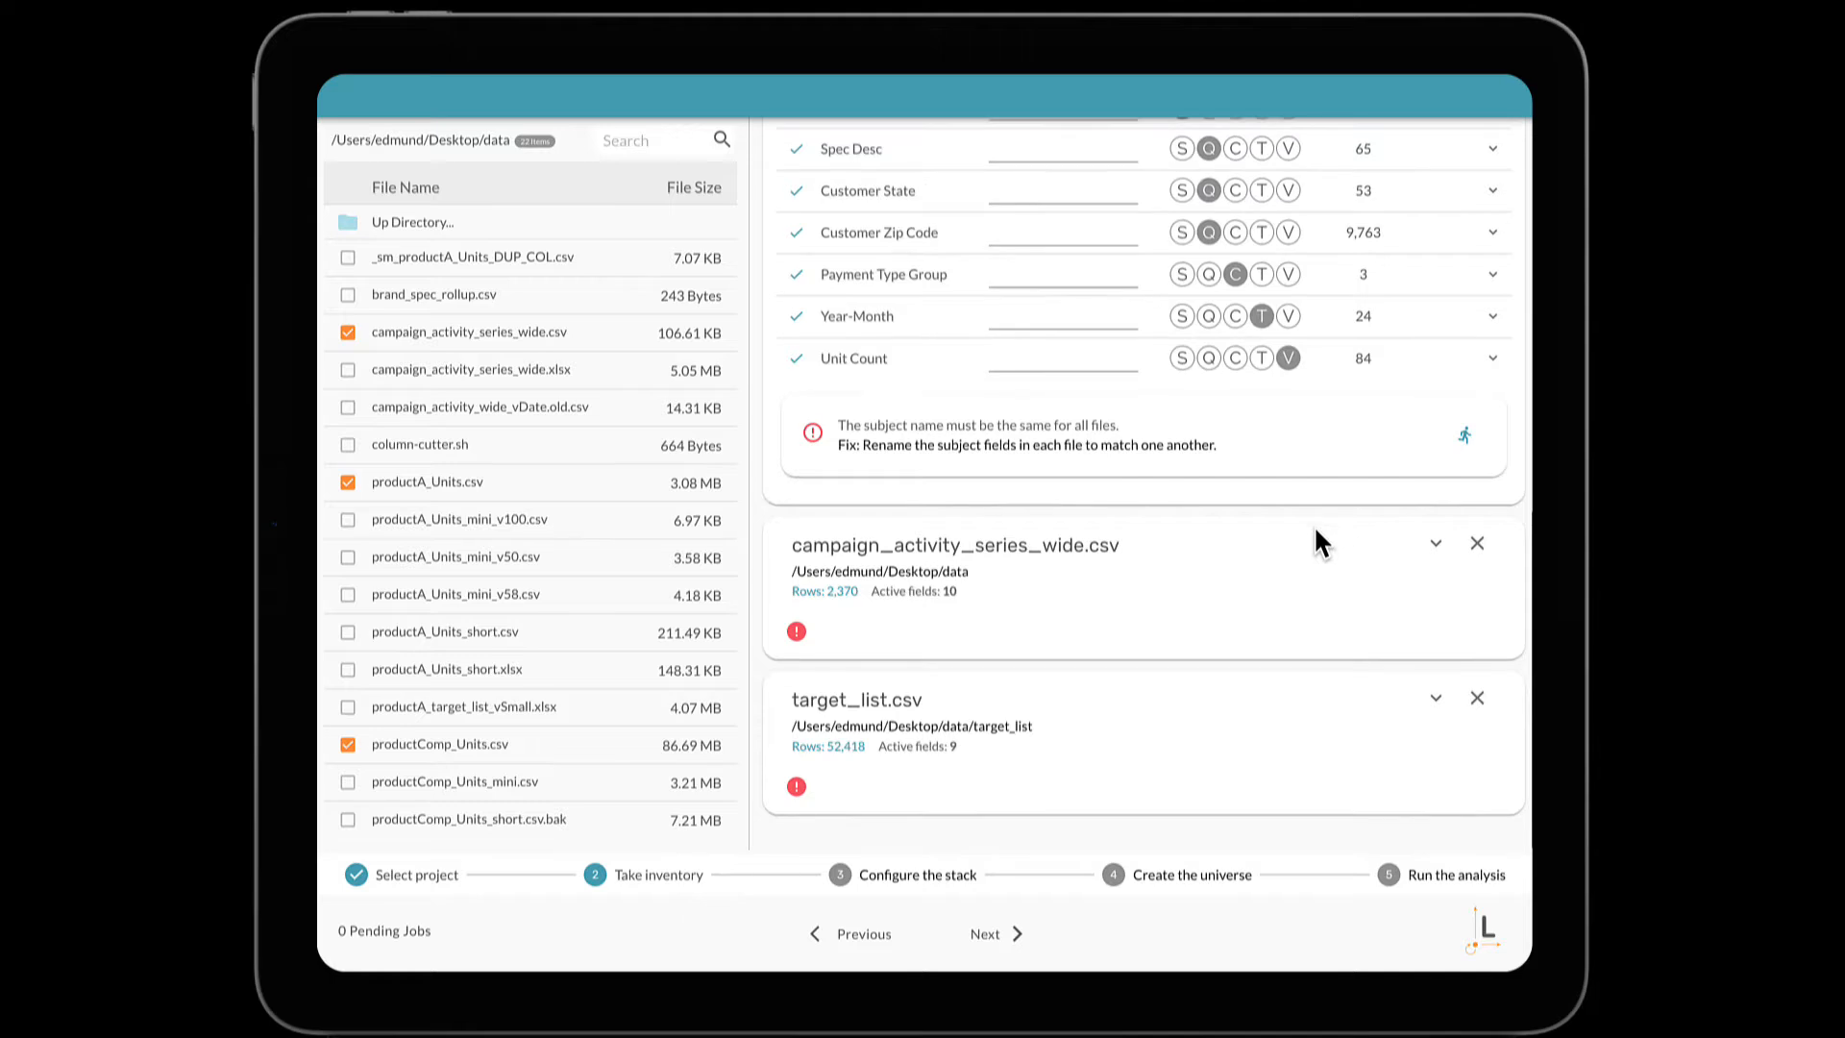
click(1439, 554)
scroll(1176, 580, down, 5)
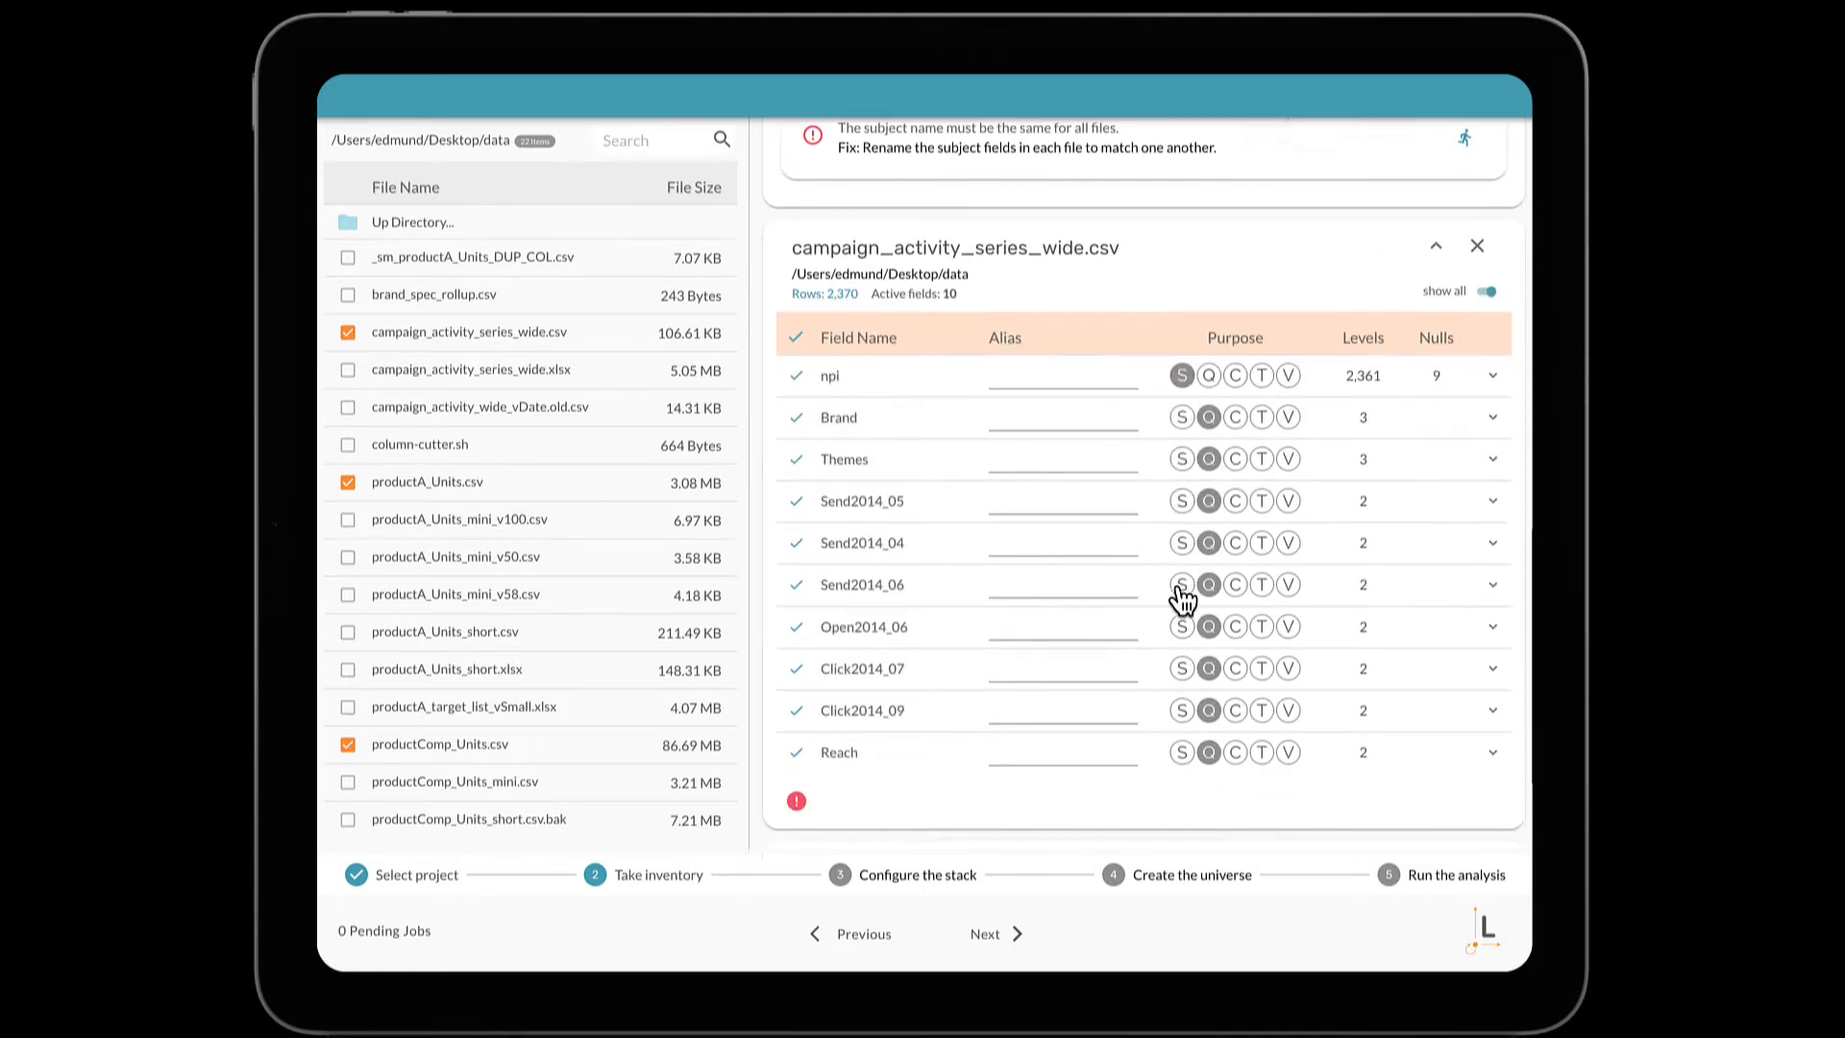
scroll(1182, 601, down, 2)
click(795, 707)
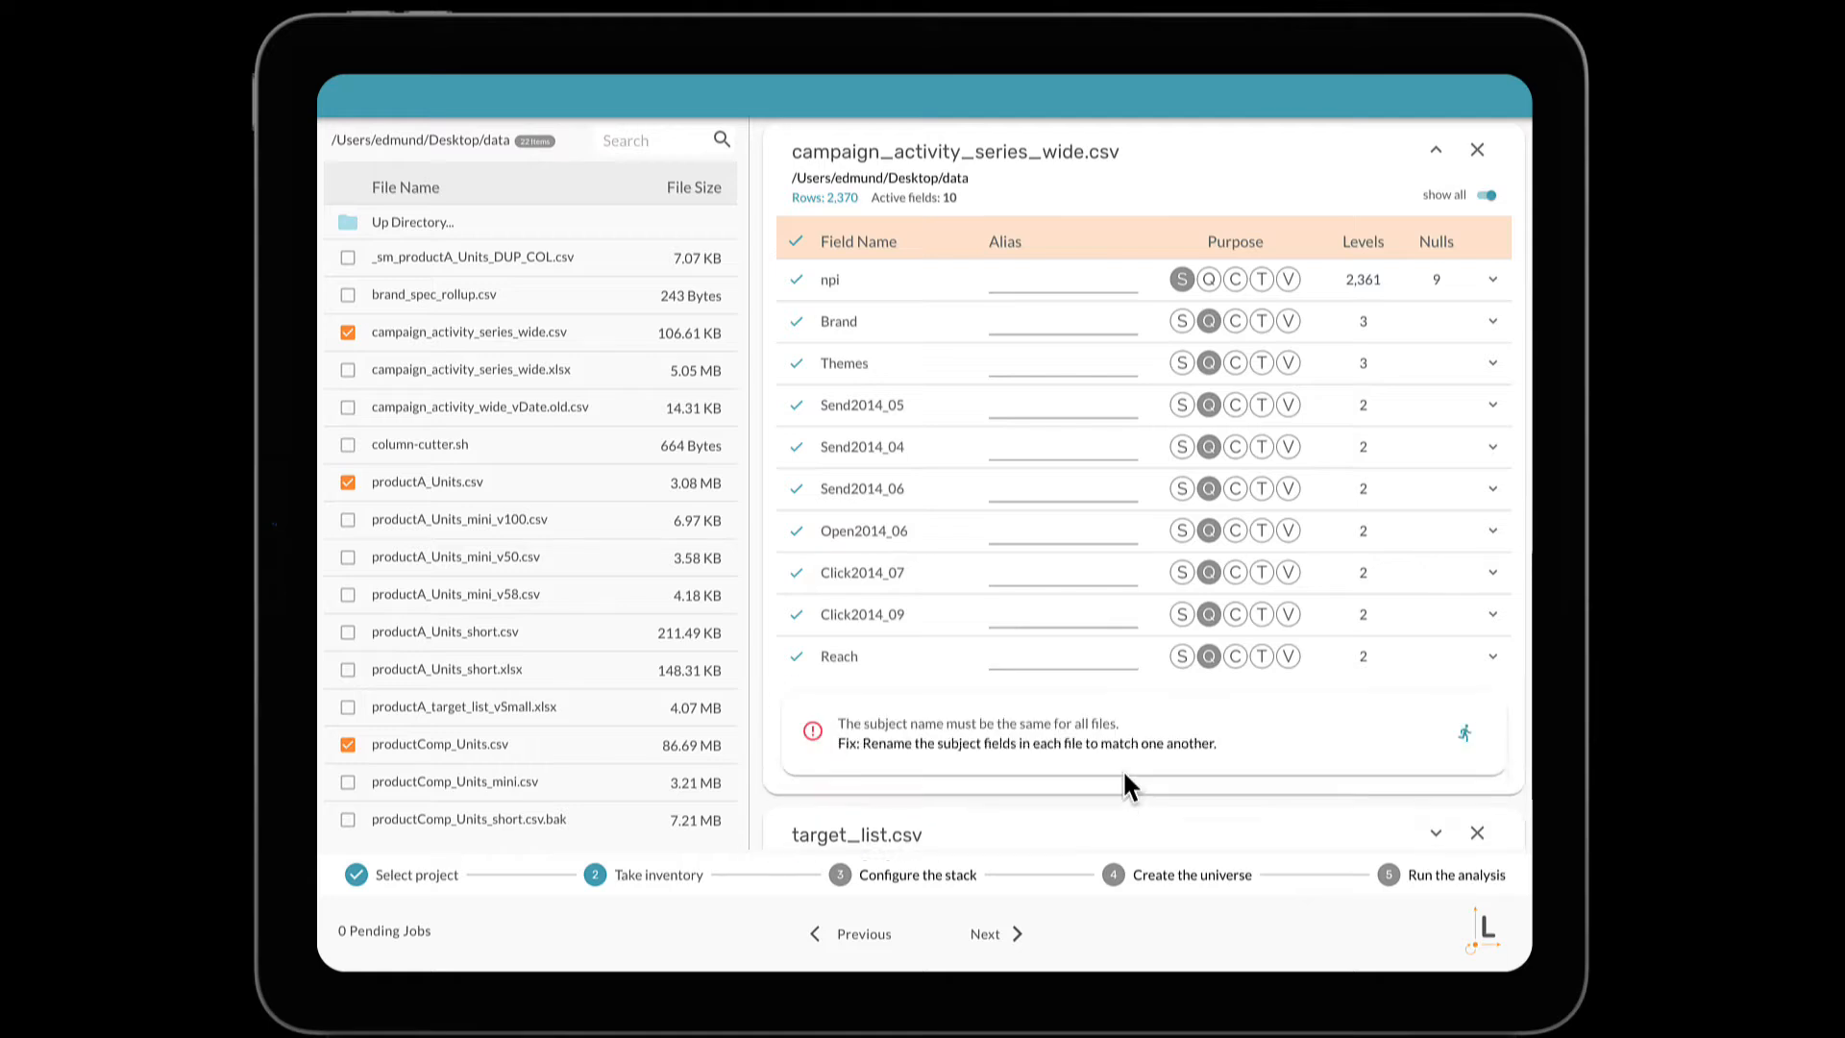
scroll(1126, 783, down, 3)
scroll(1126, 783, up, 2)
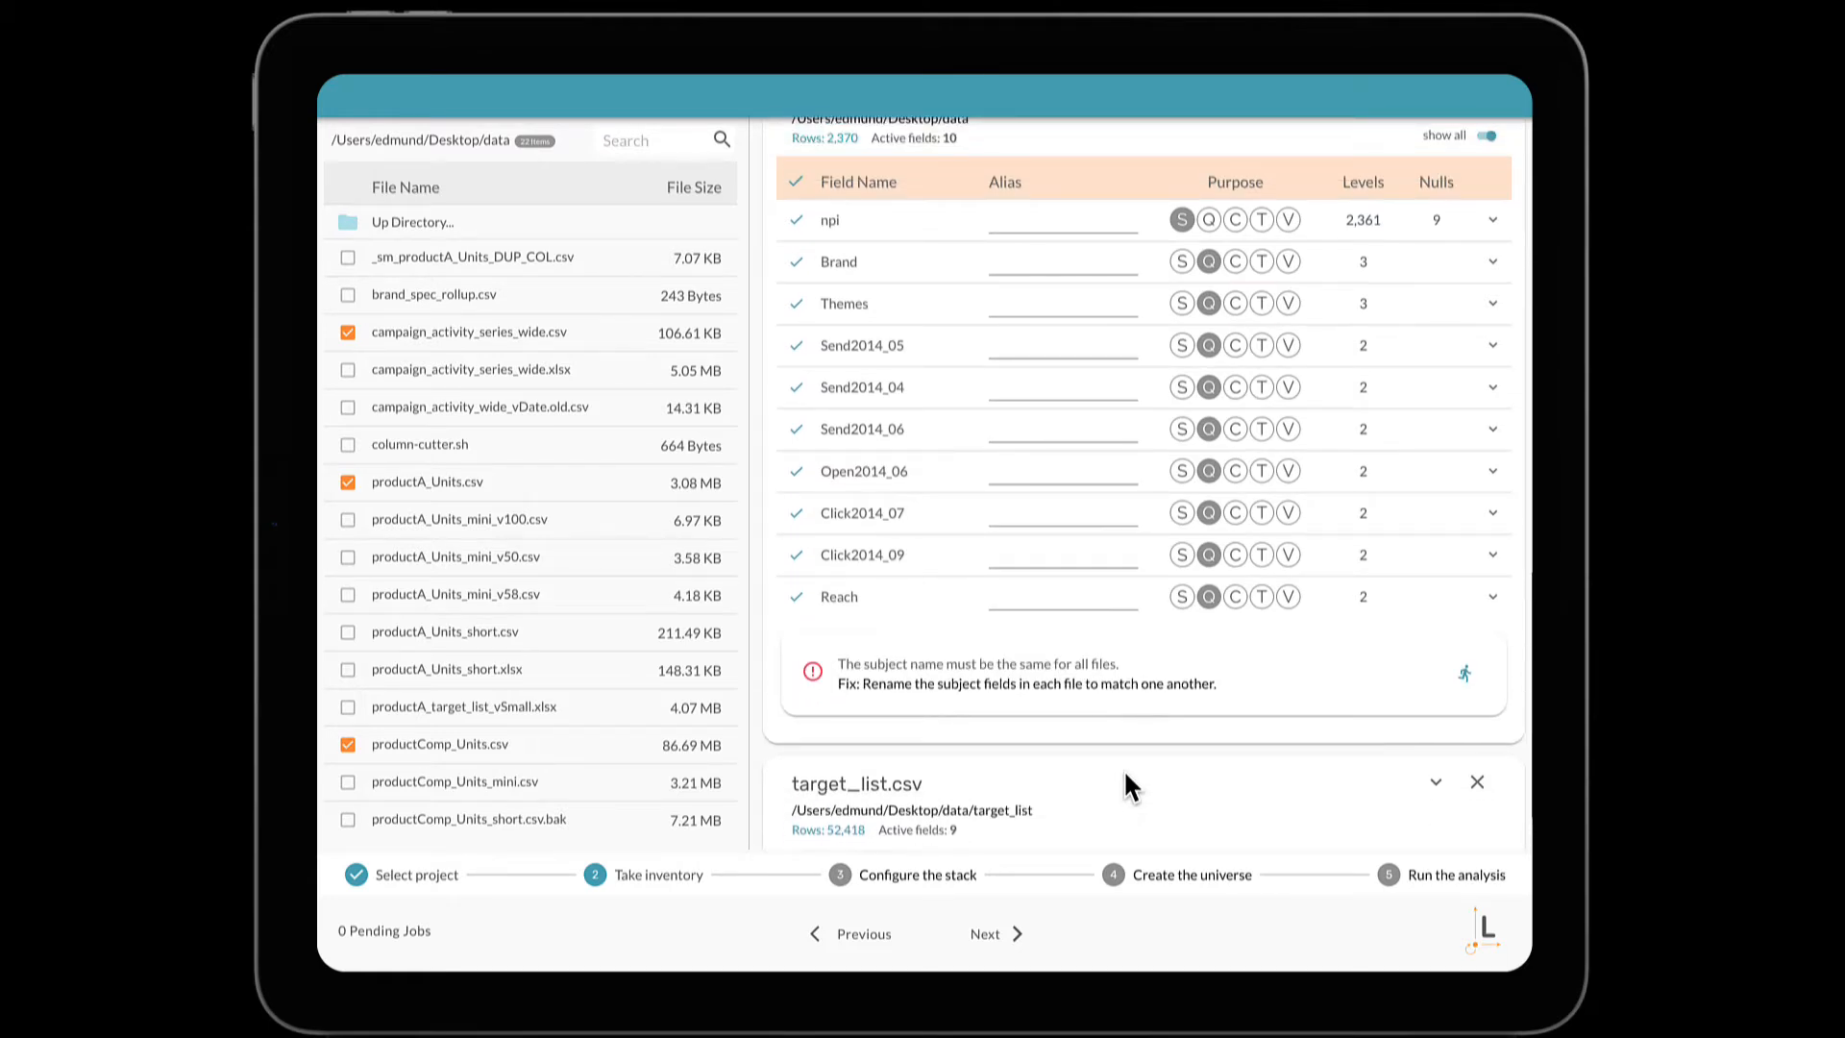
click(848, 303)
click(857, 554)
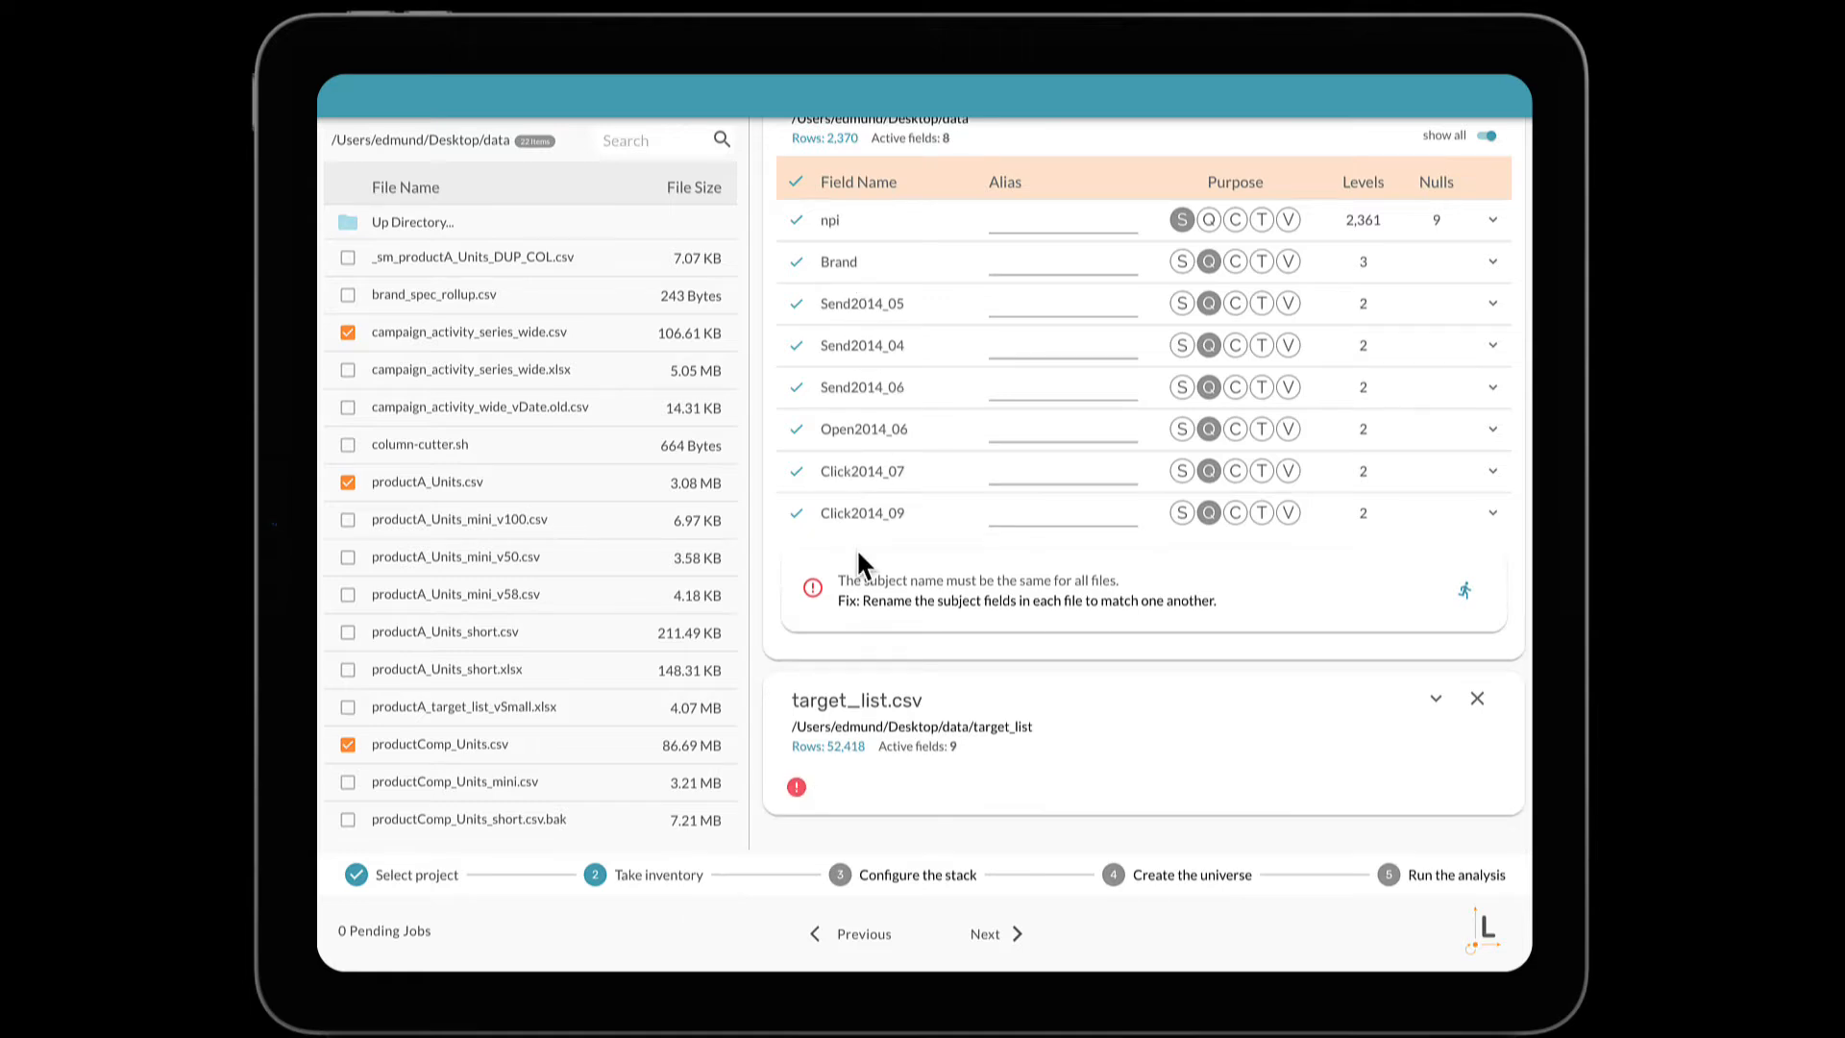
Set the purpose of all the Send, Open and Click fields in campaign_activity_series_wide.csv to V
click(1287, 304)
click(1287, 346)
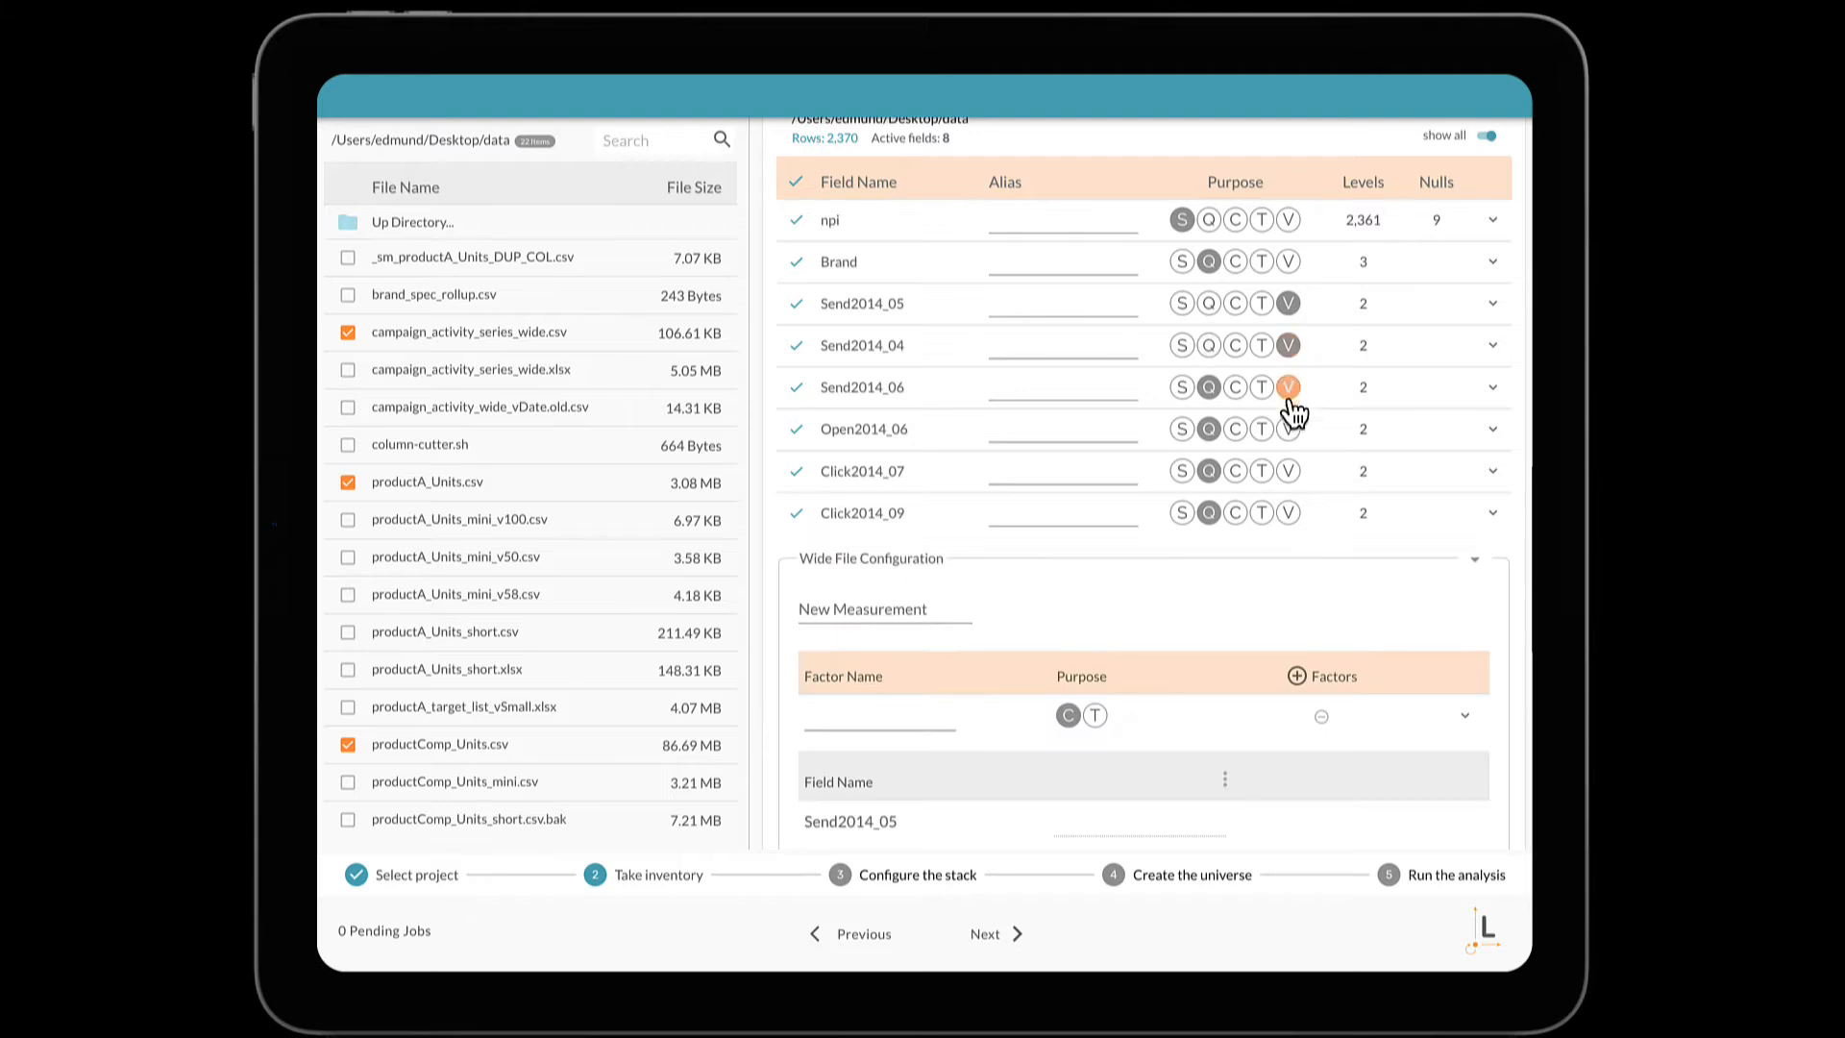
click(1287, 388)
click(1288, 430)
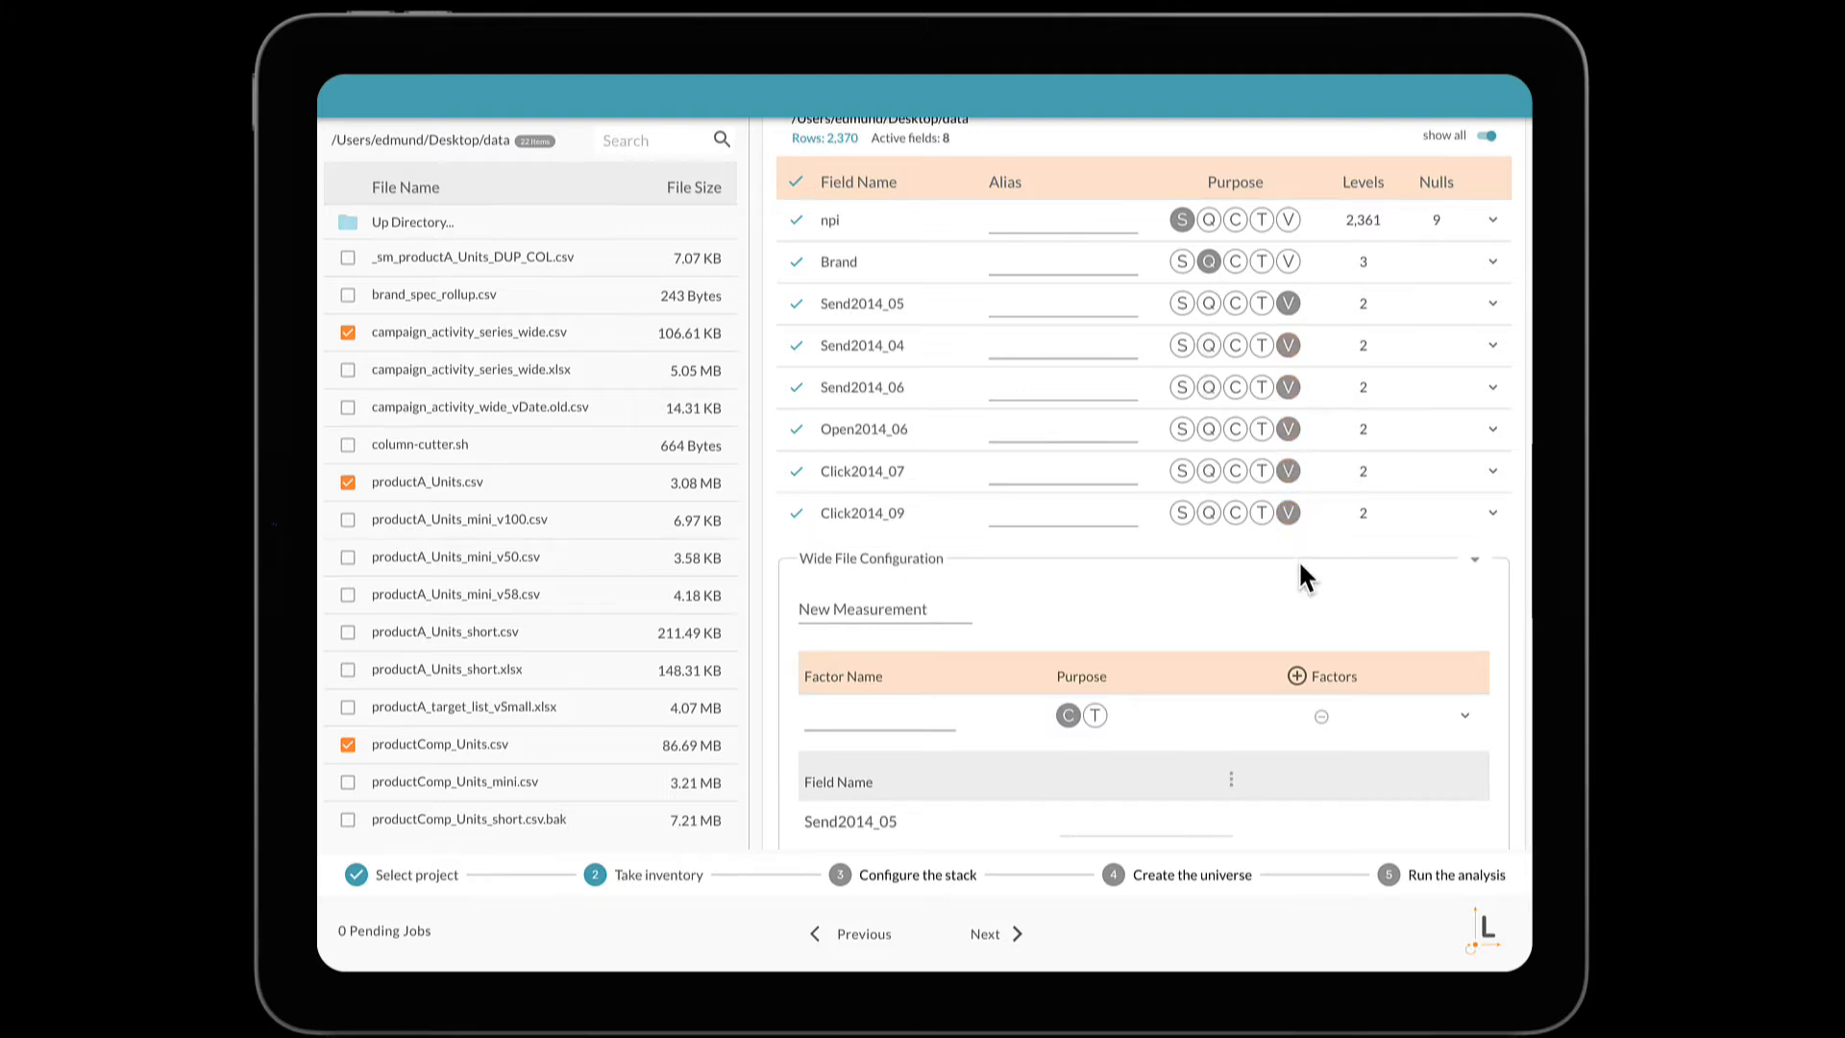
Name the wide-file measurement engagement, and define the factors engagement-date with purpose T and engagement-type with purpose C
click(849, 607)
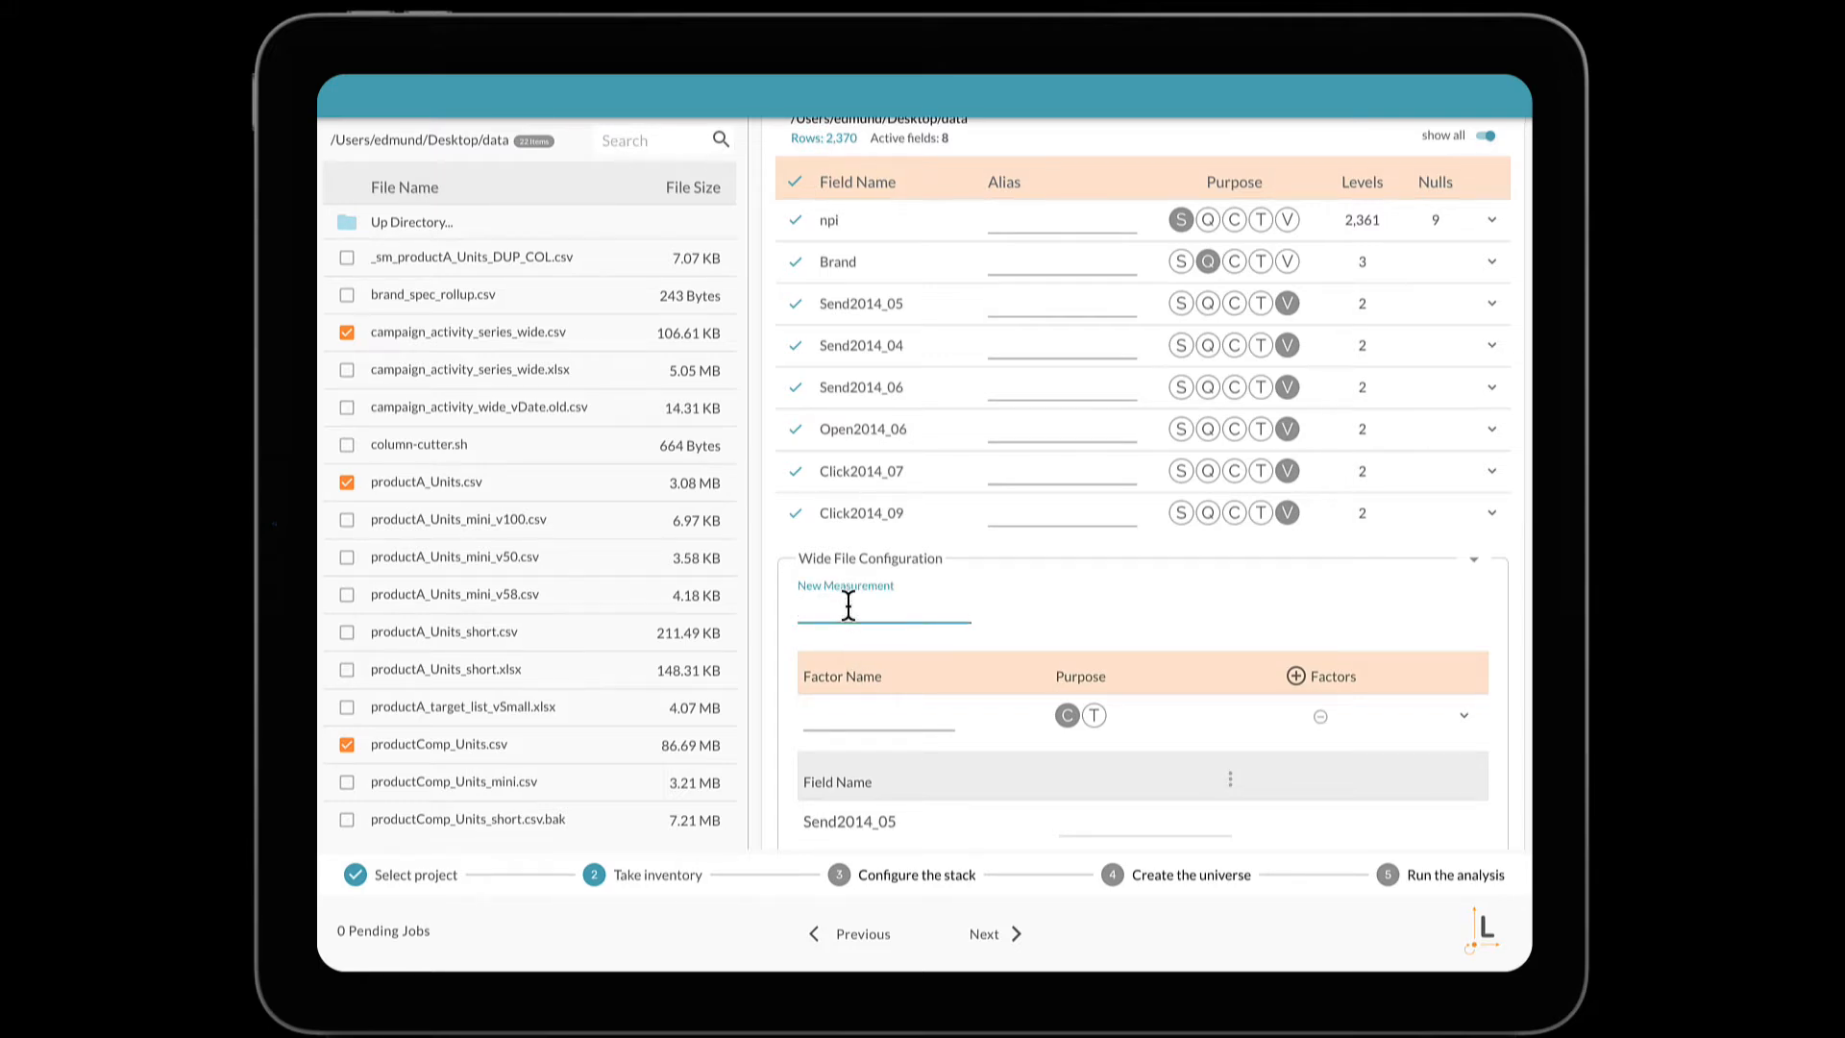
scroll(850, 615, down, 5)
scroll(851, 615, up, 1)
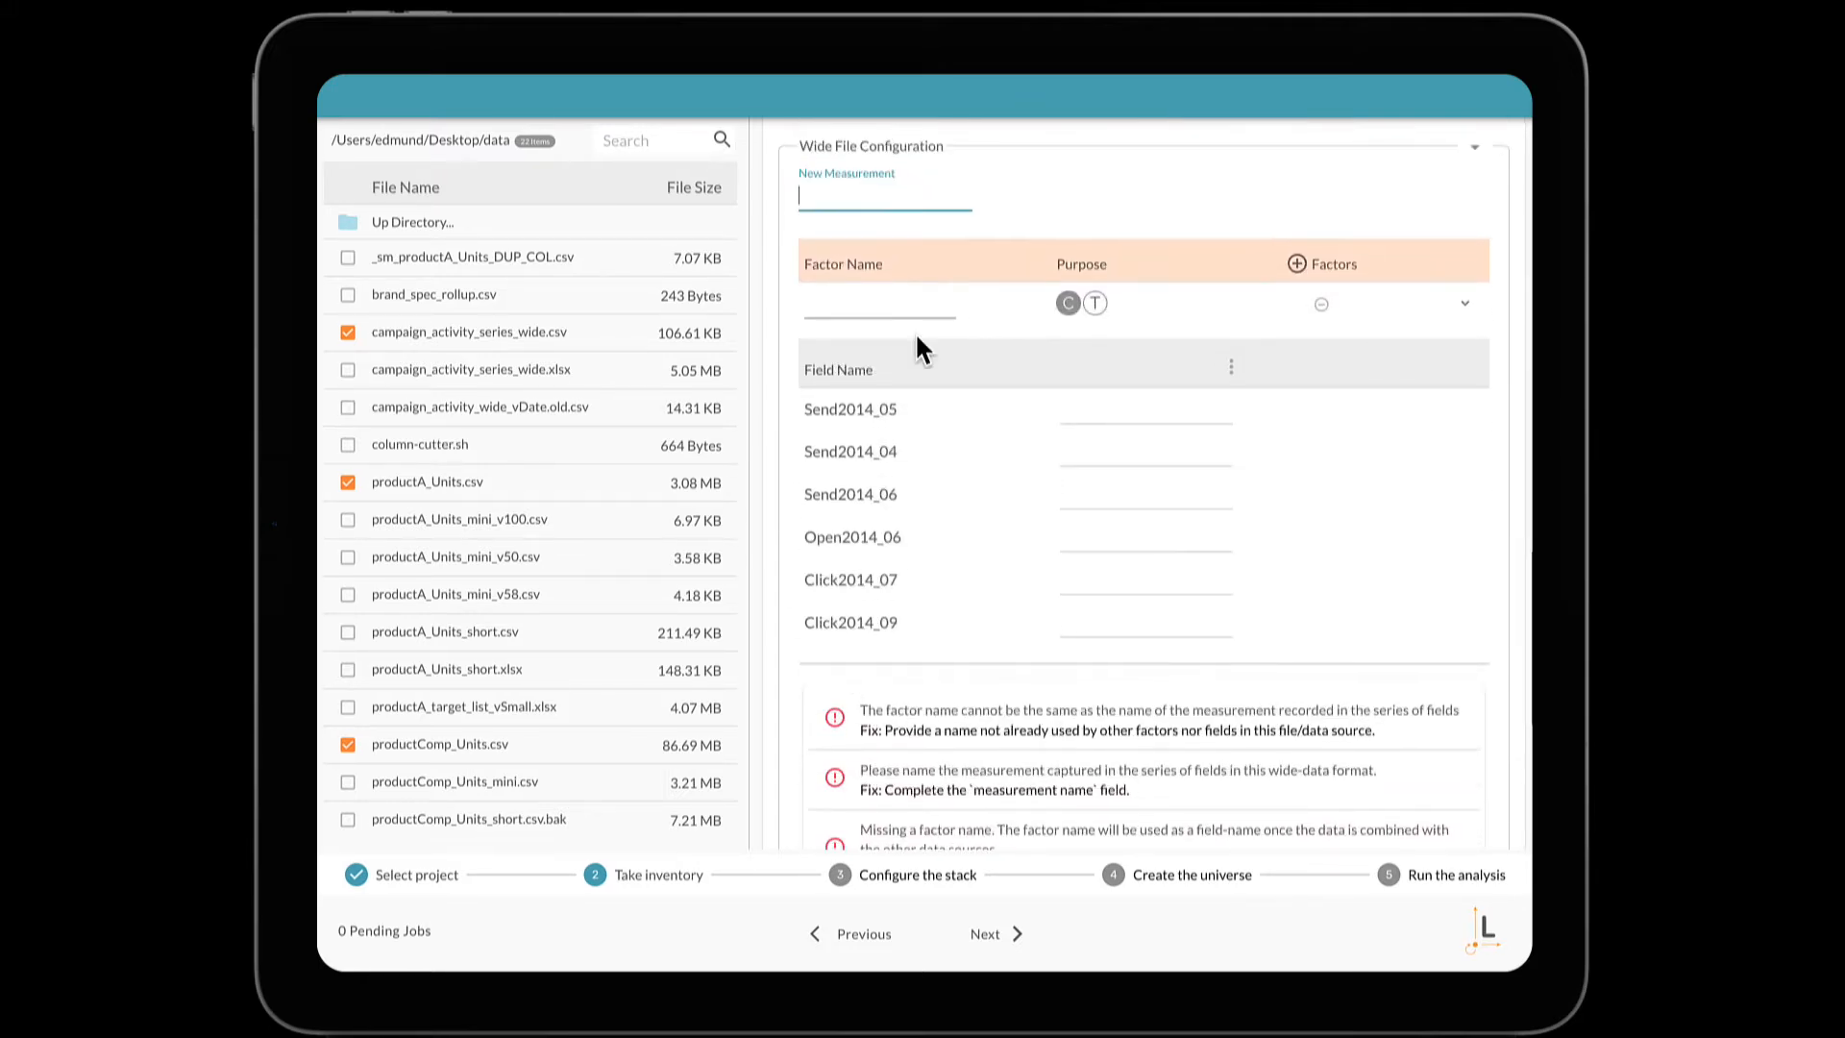
text(ement)
key(Tab)
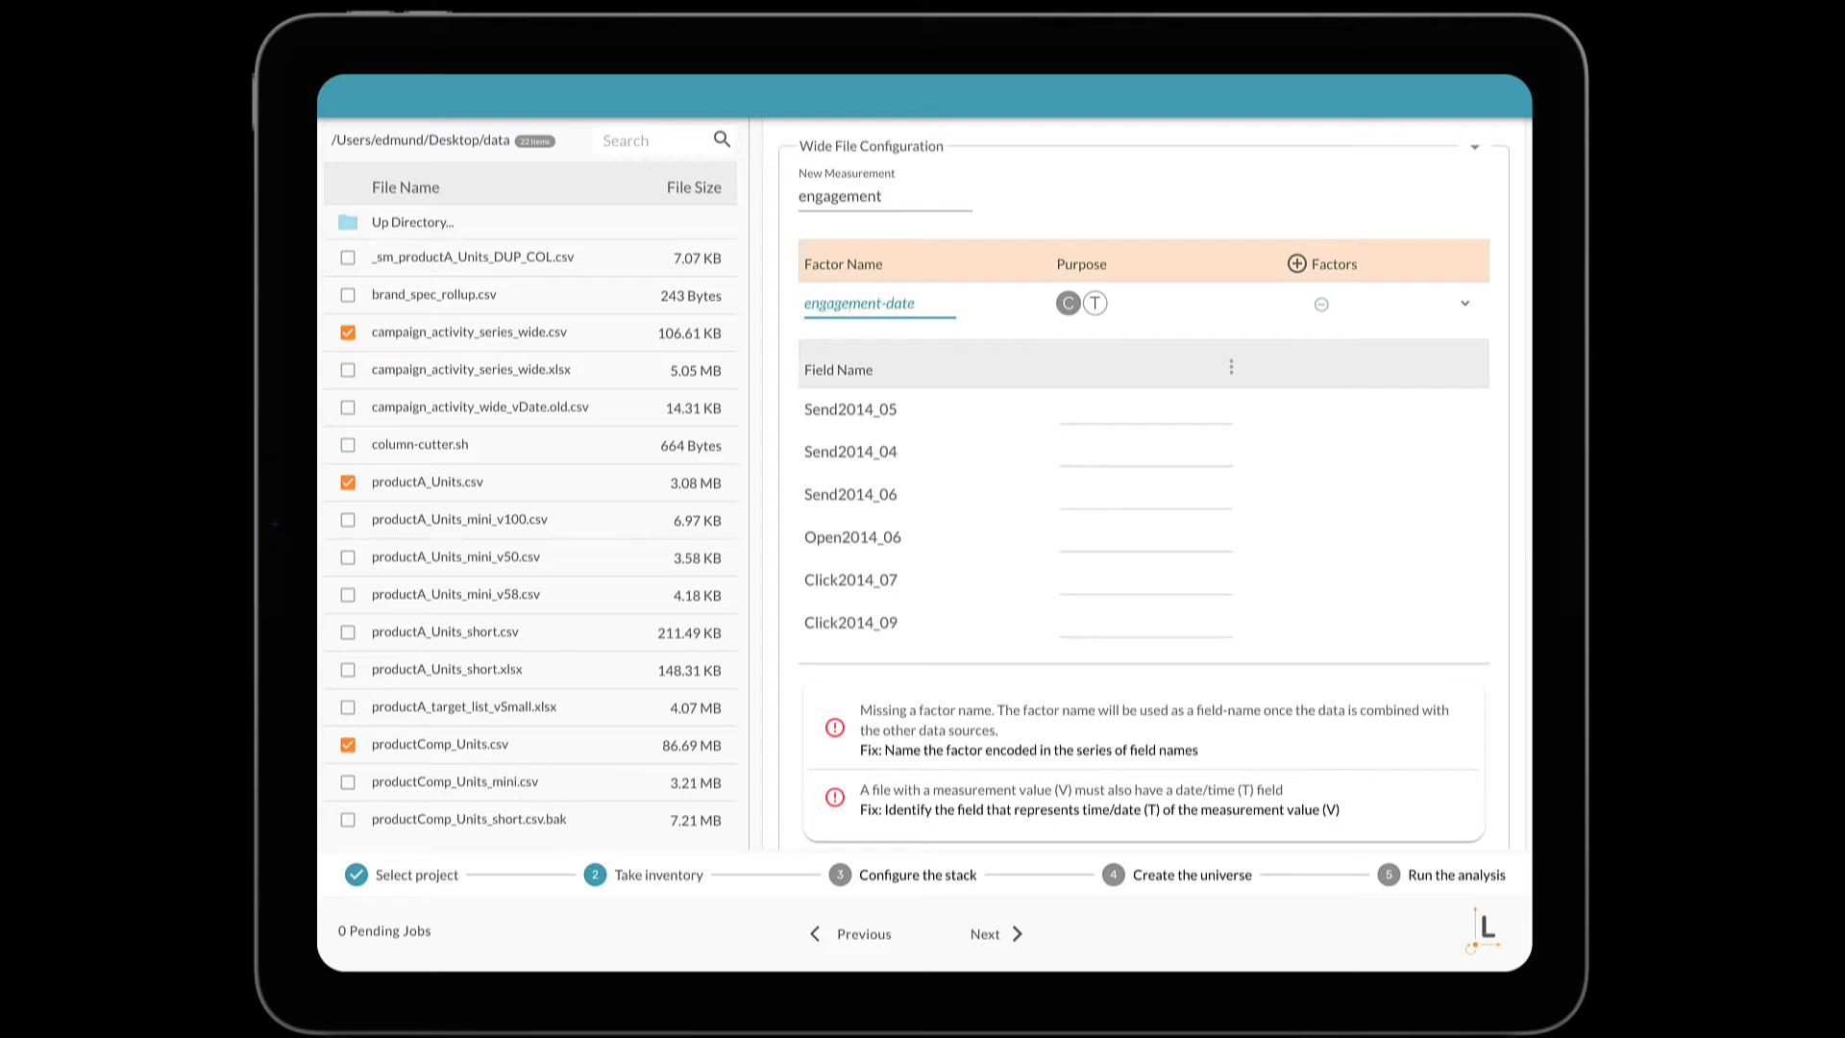
click(1097, 305)
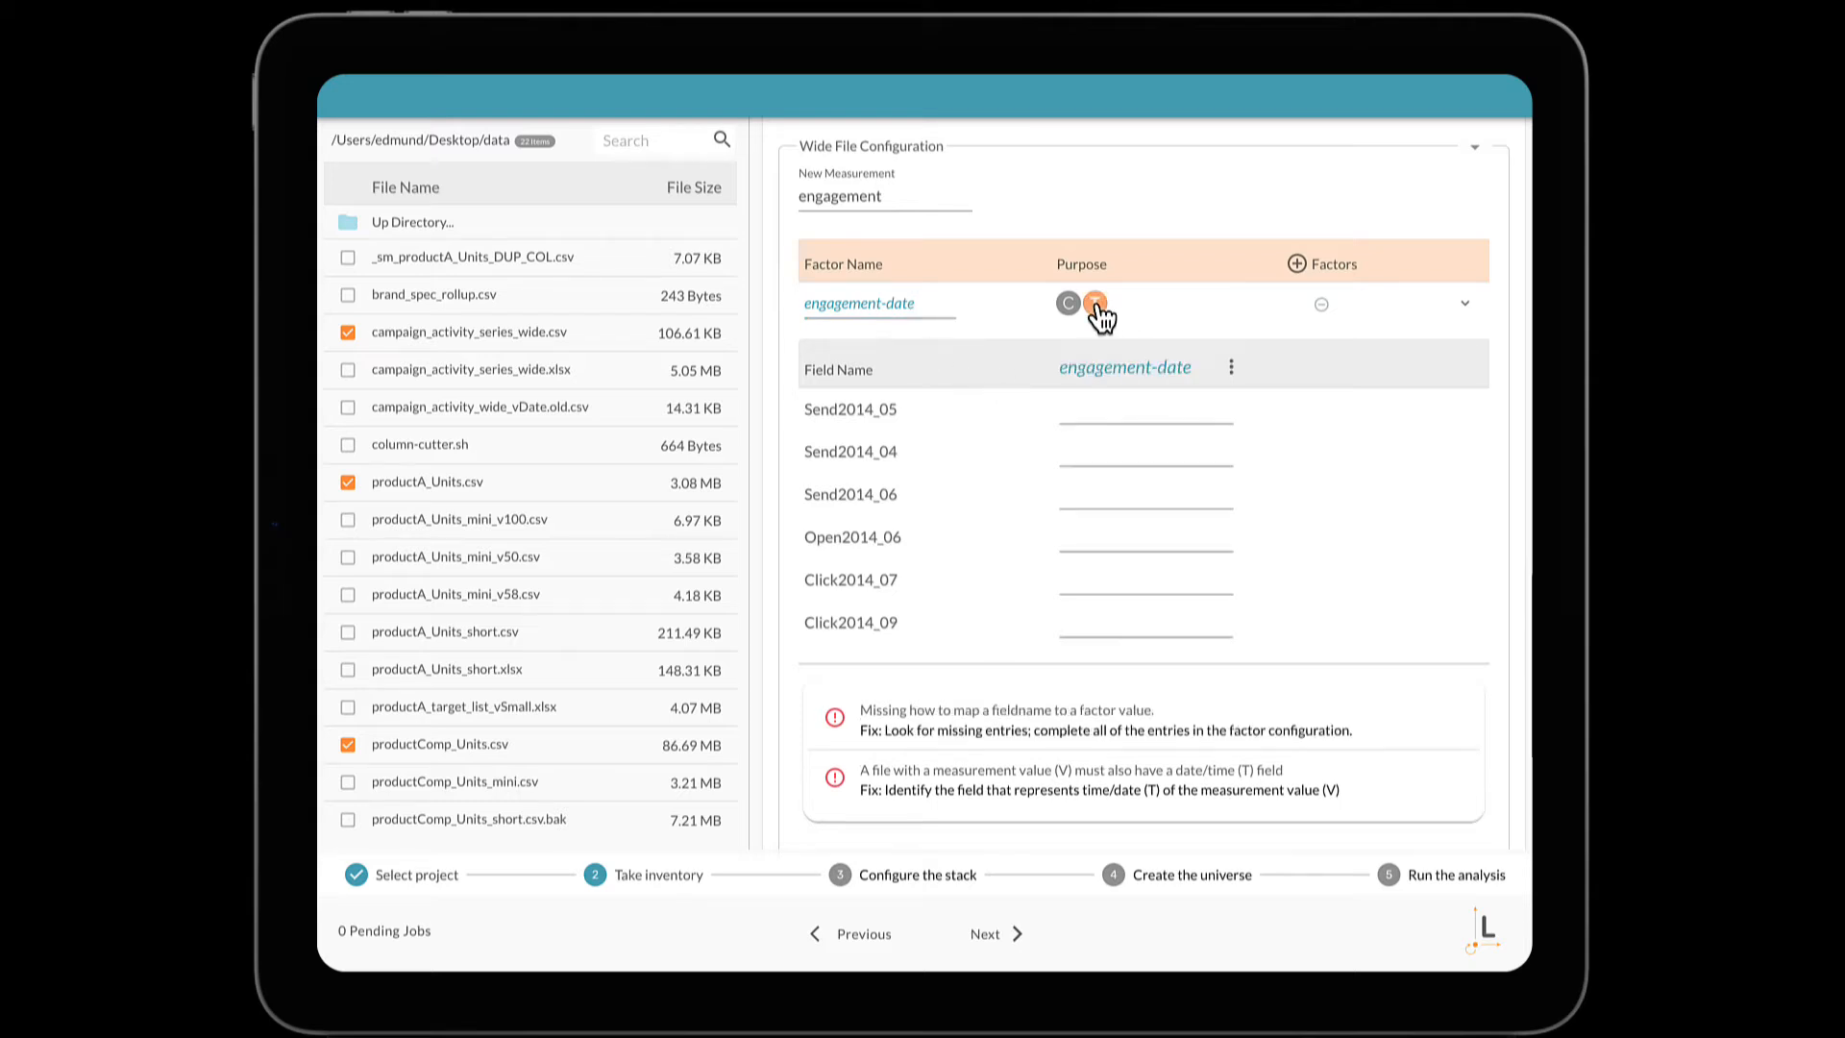
click(1296, 264)
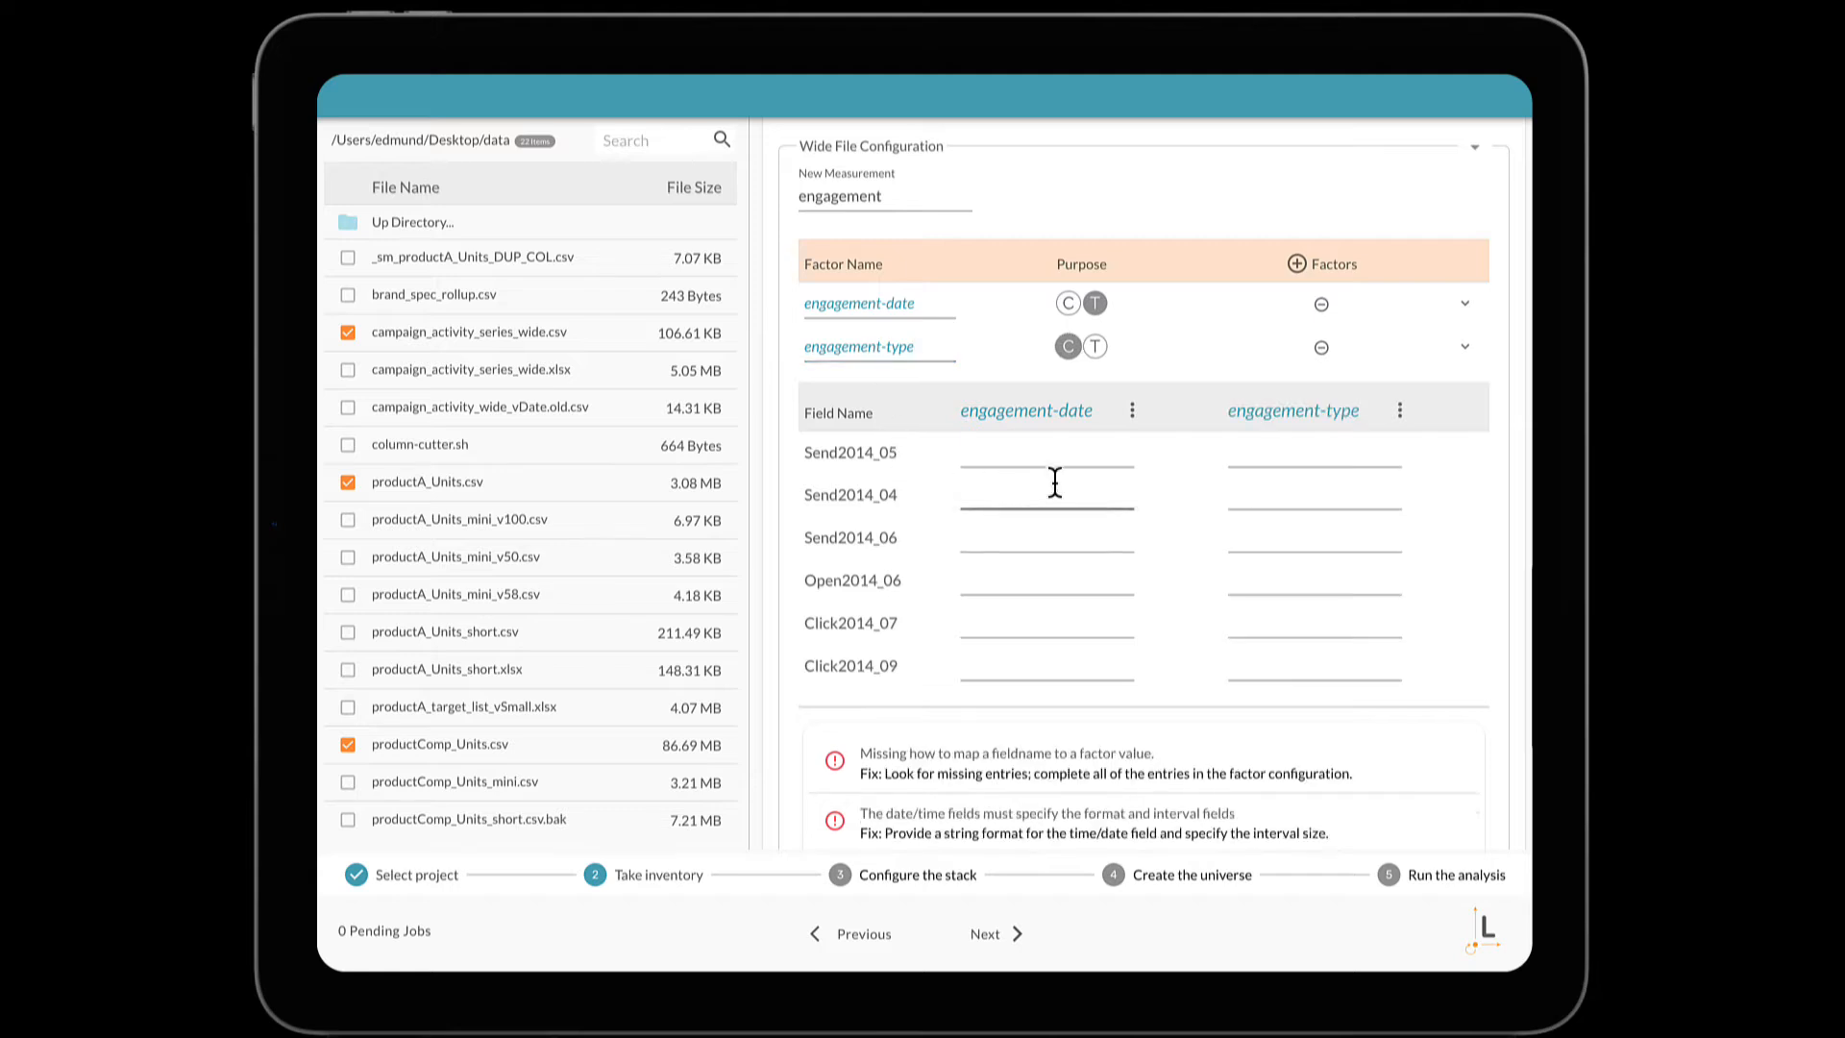
Fill in the engagement-date values using the YYYY_MM field-name pattern, and the engagement-type values with Send, Open and Click
click(1029, 457)
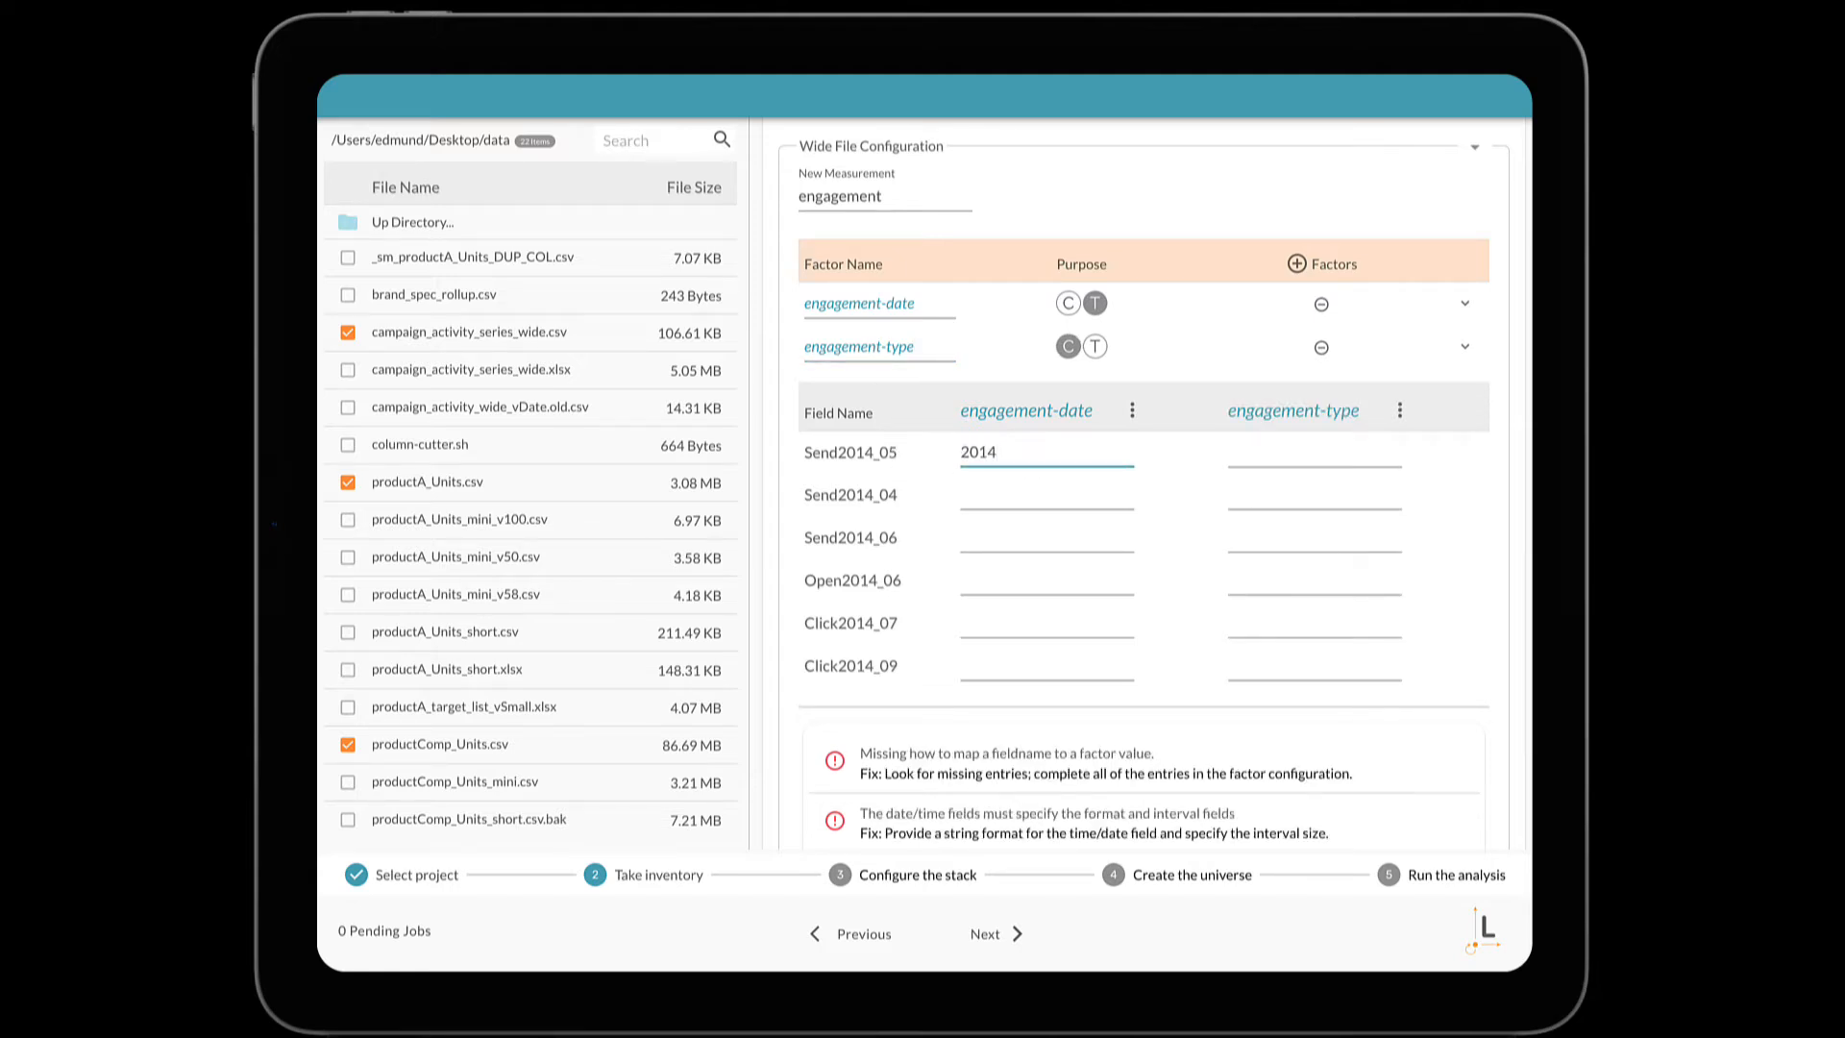
click(1132, 413)
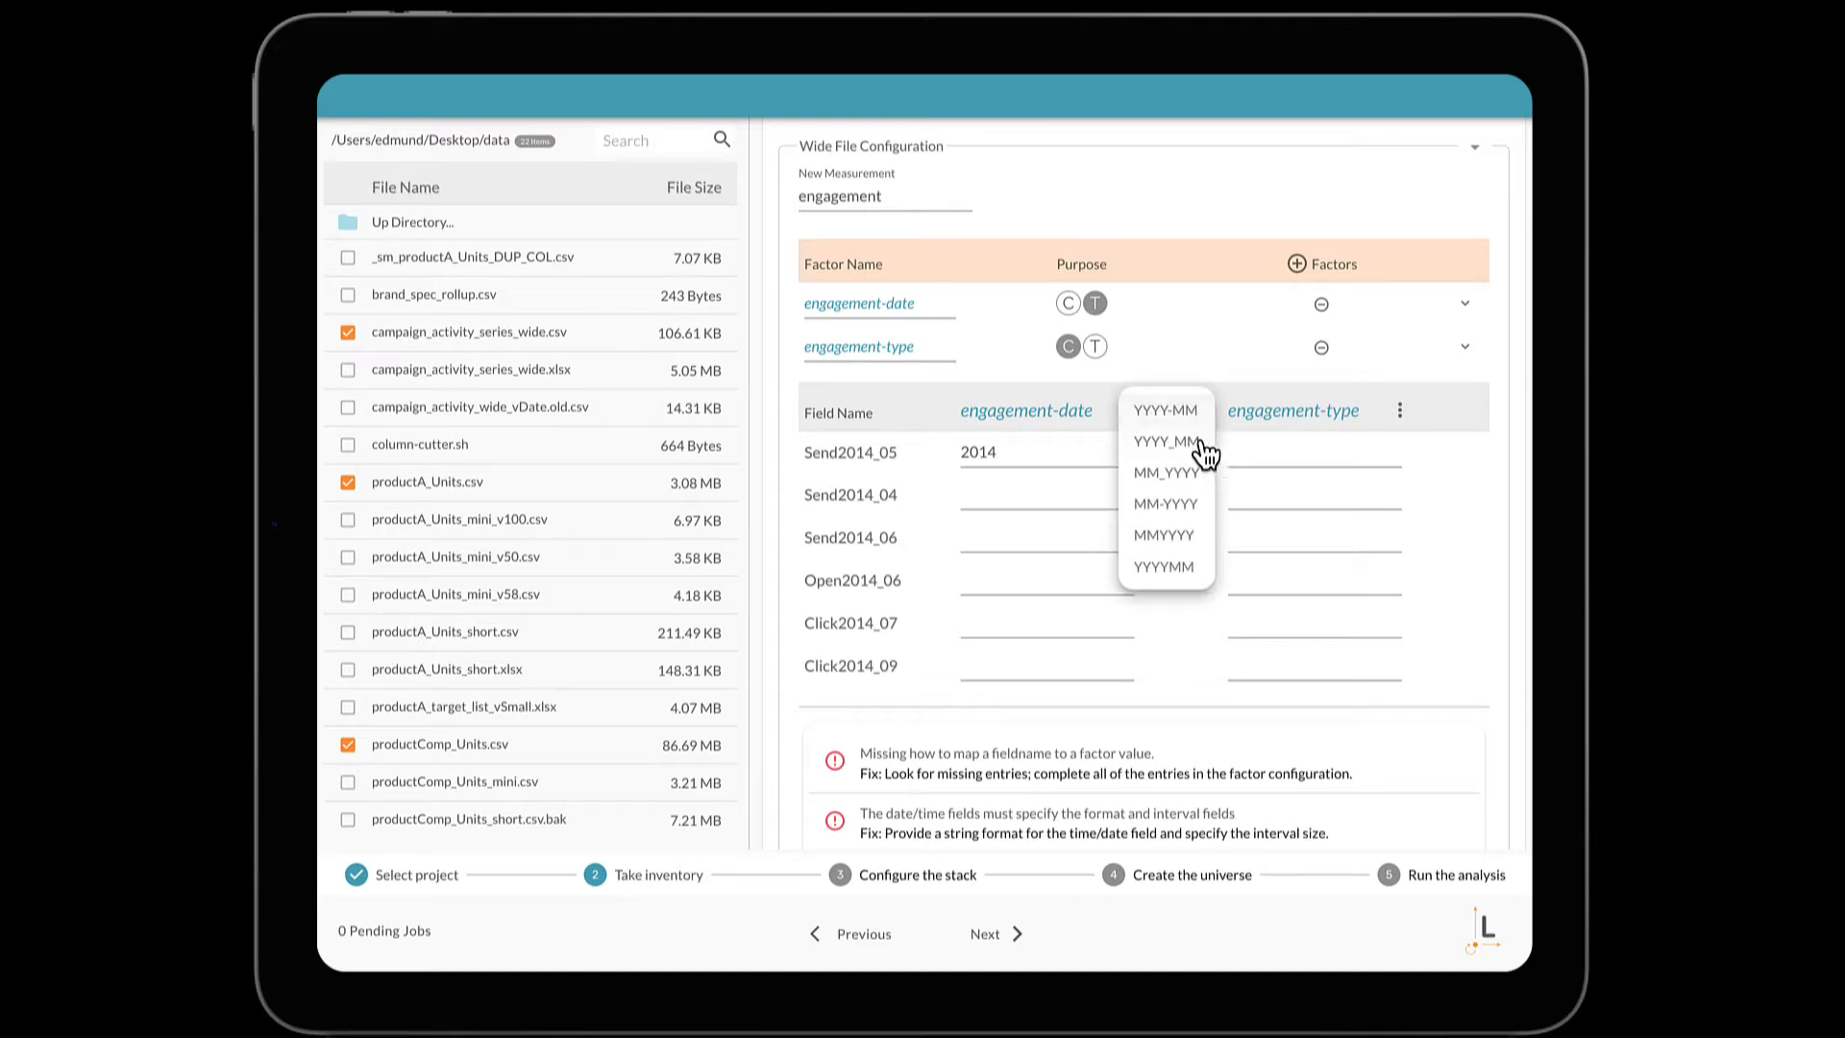
click(1199, 443)
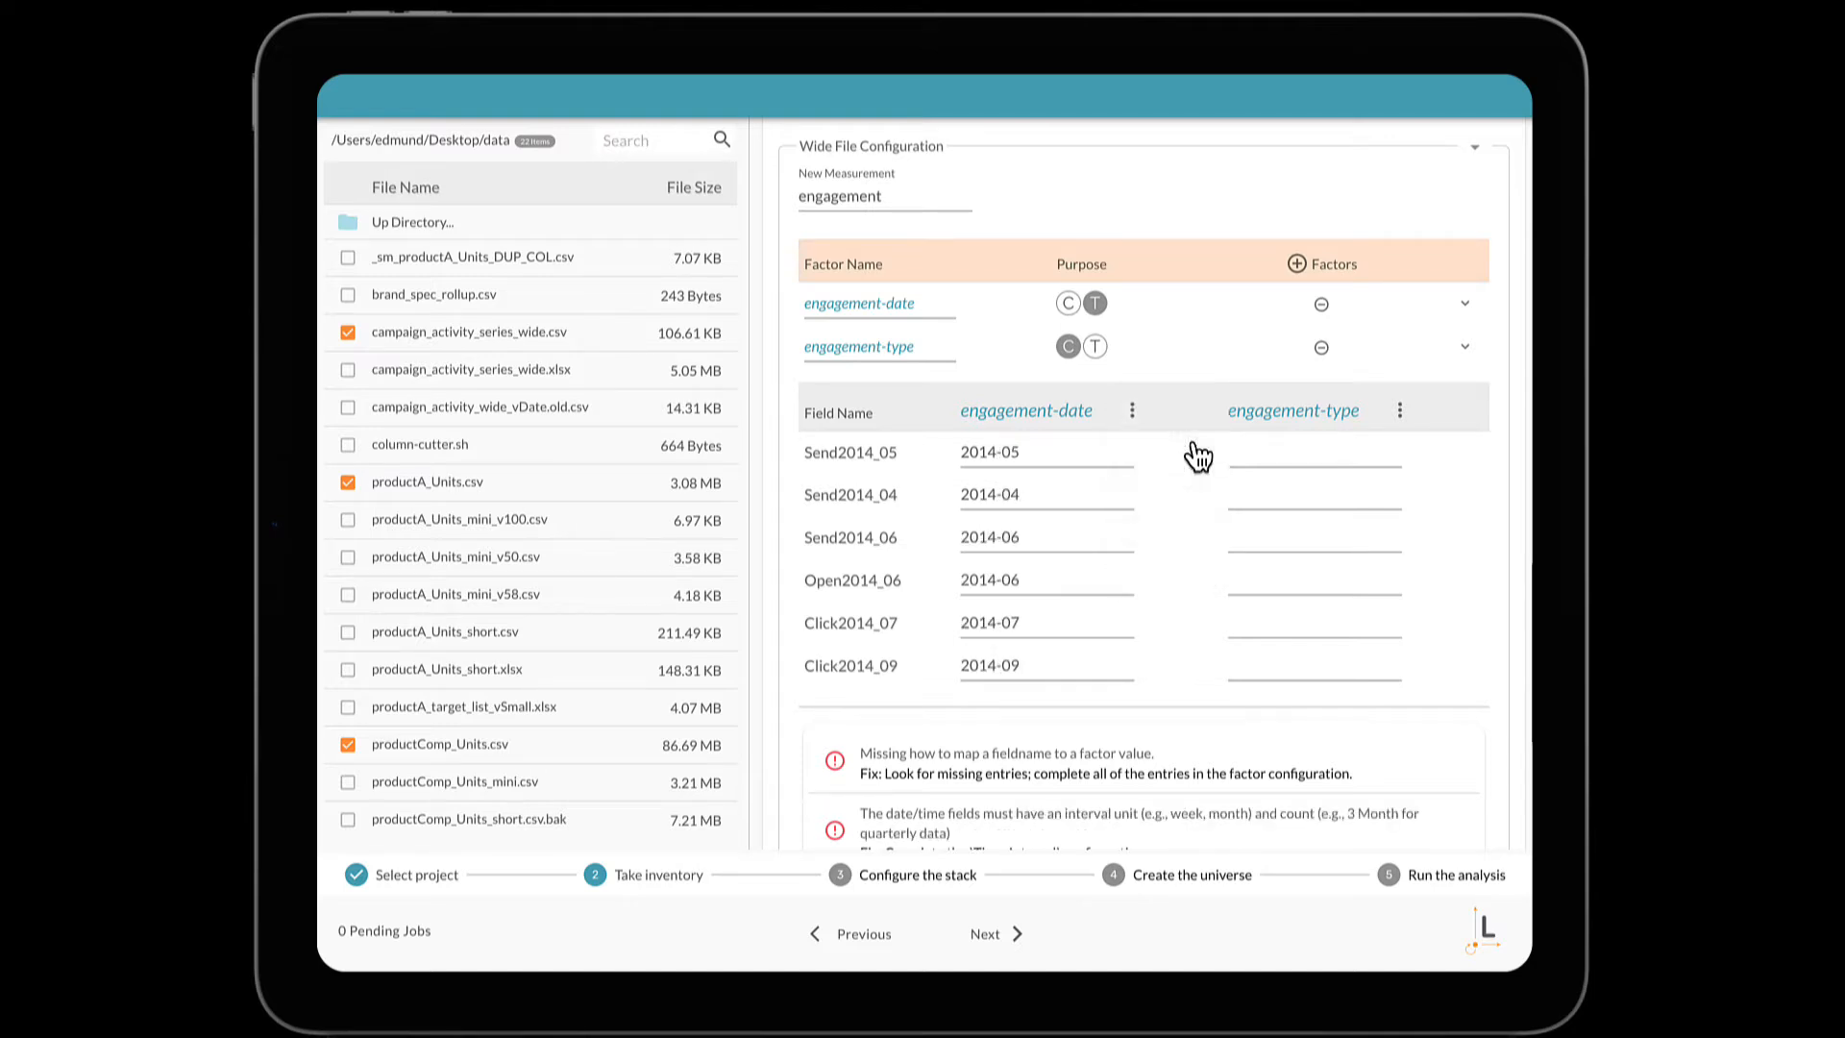
click(1401, 411)
click(1414, 415)
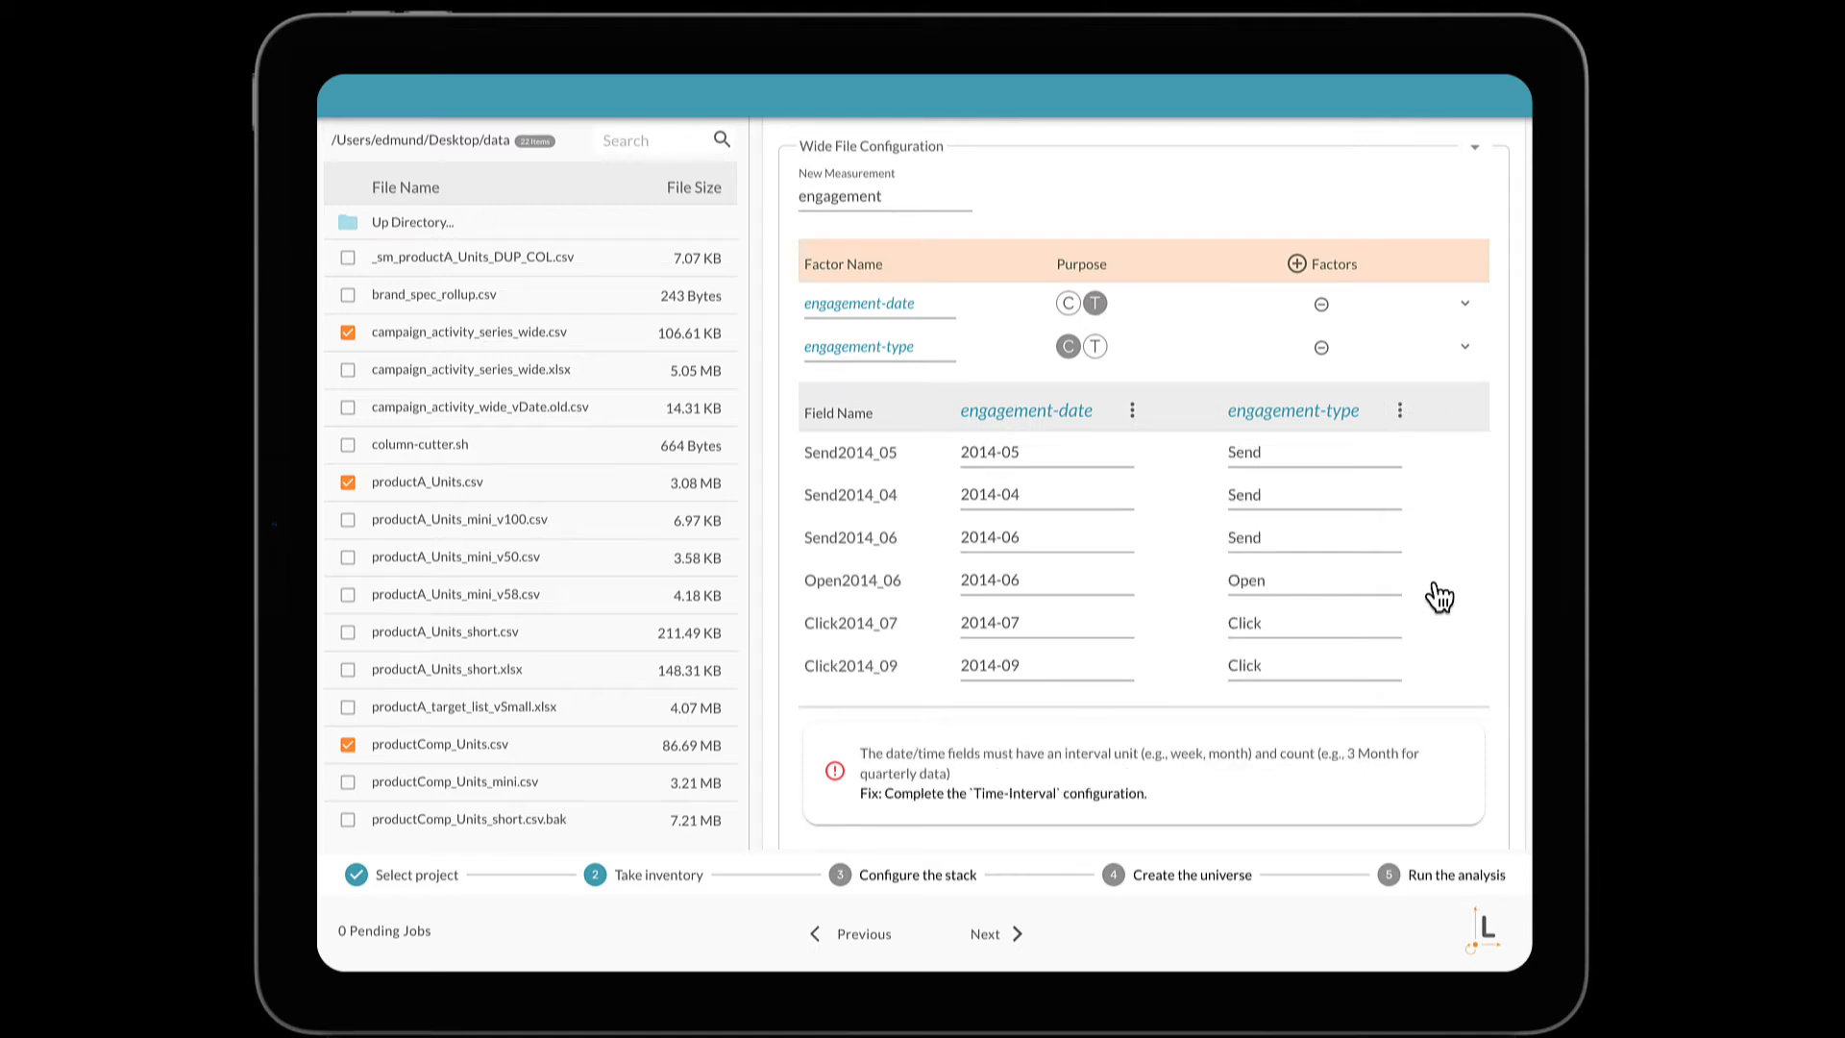
Set the engagement-date factor's interval unit to Month and collapse the wide file configuration
scroll(1438, 595, down, 1)
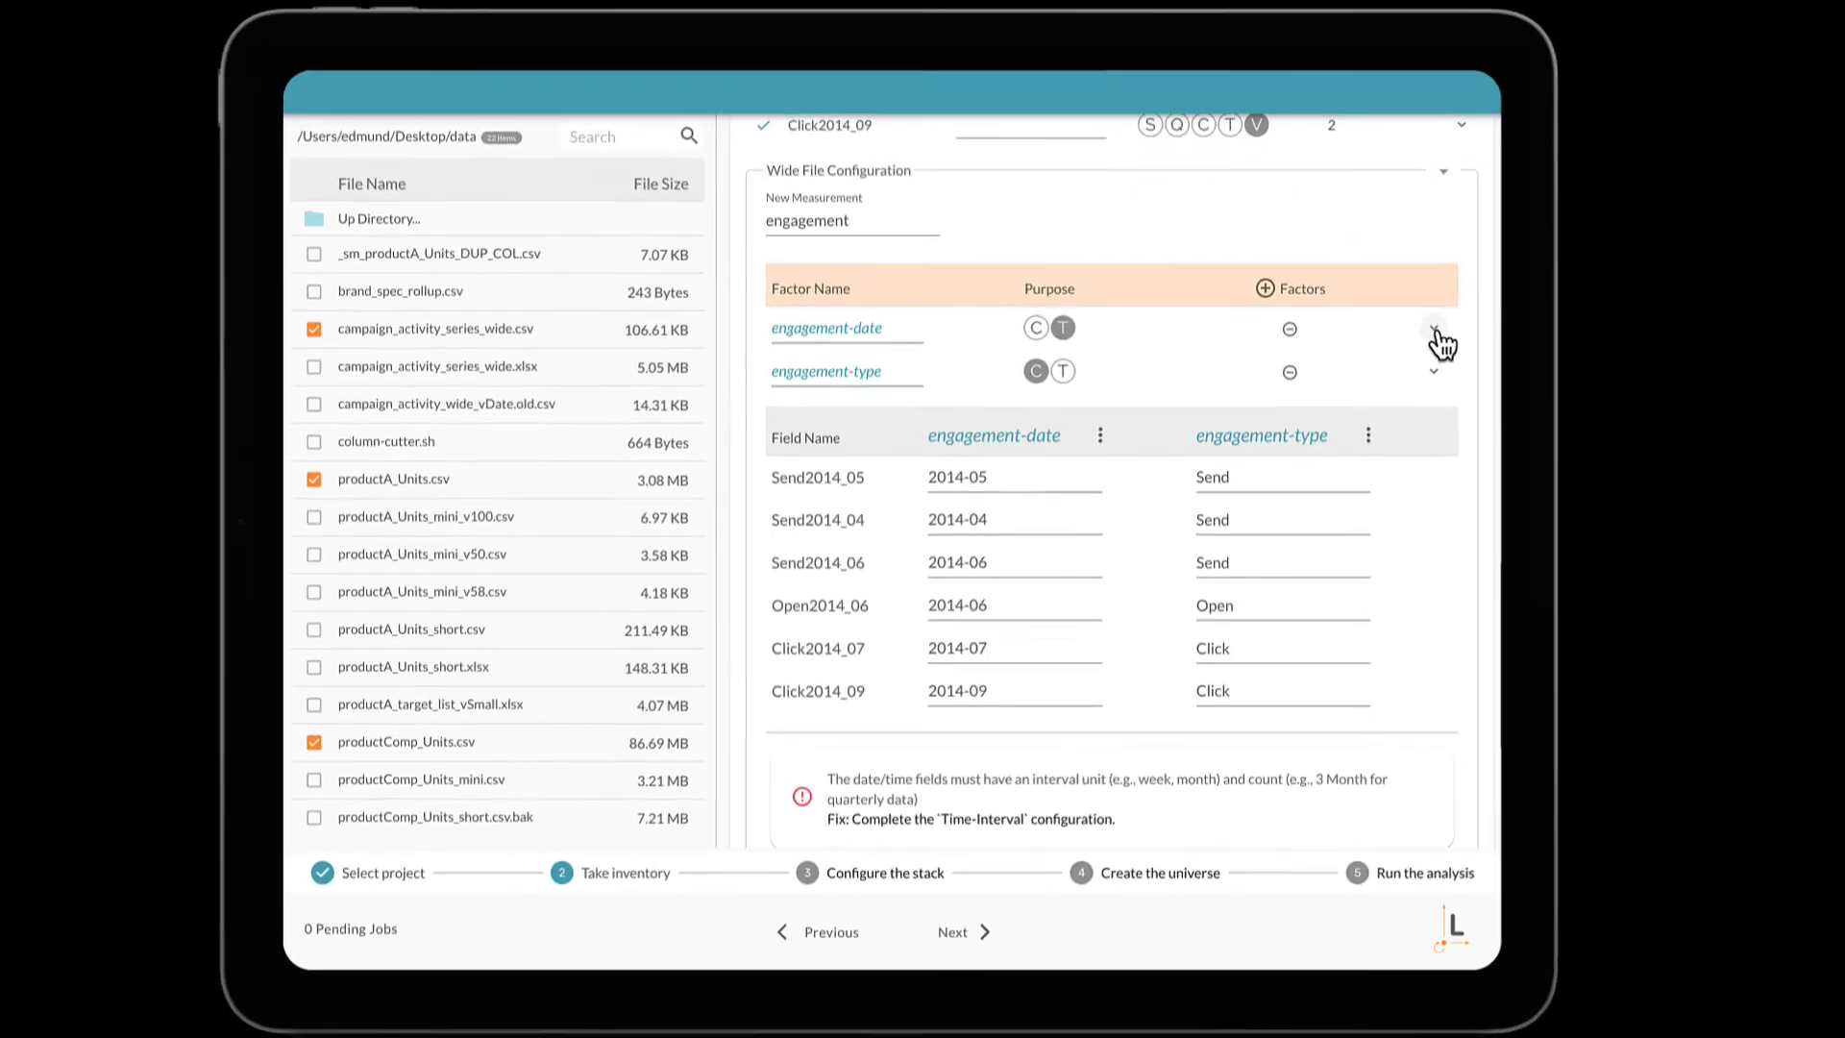
click(1434, 333)
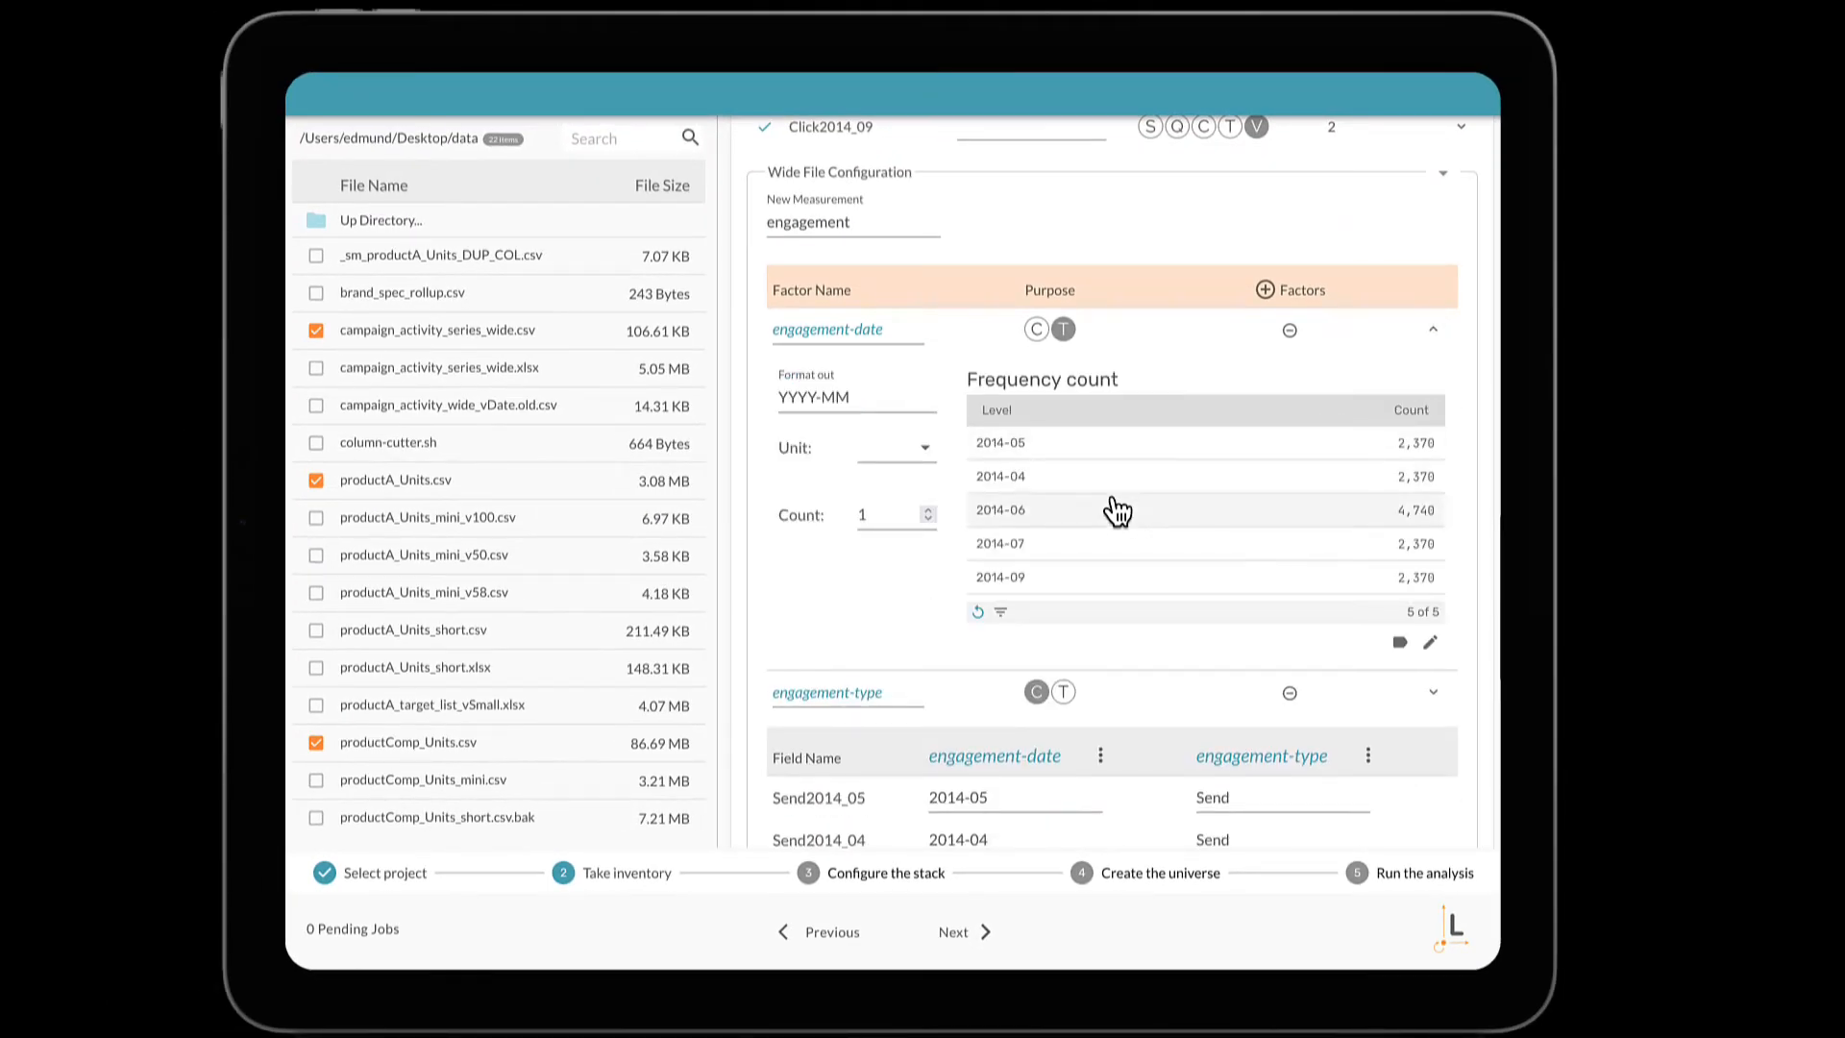
click(920, 459)
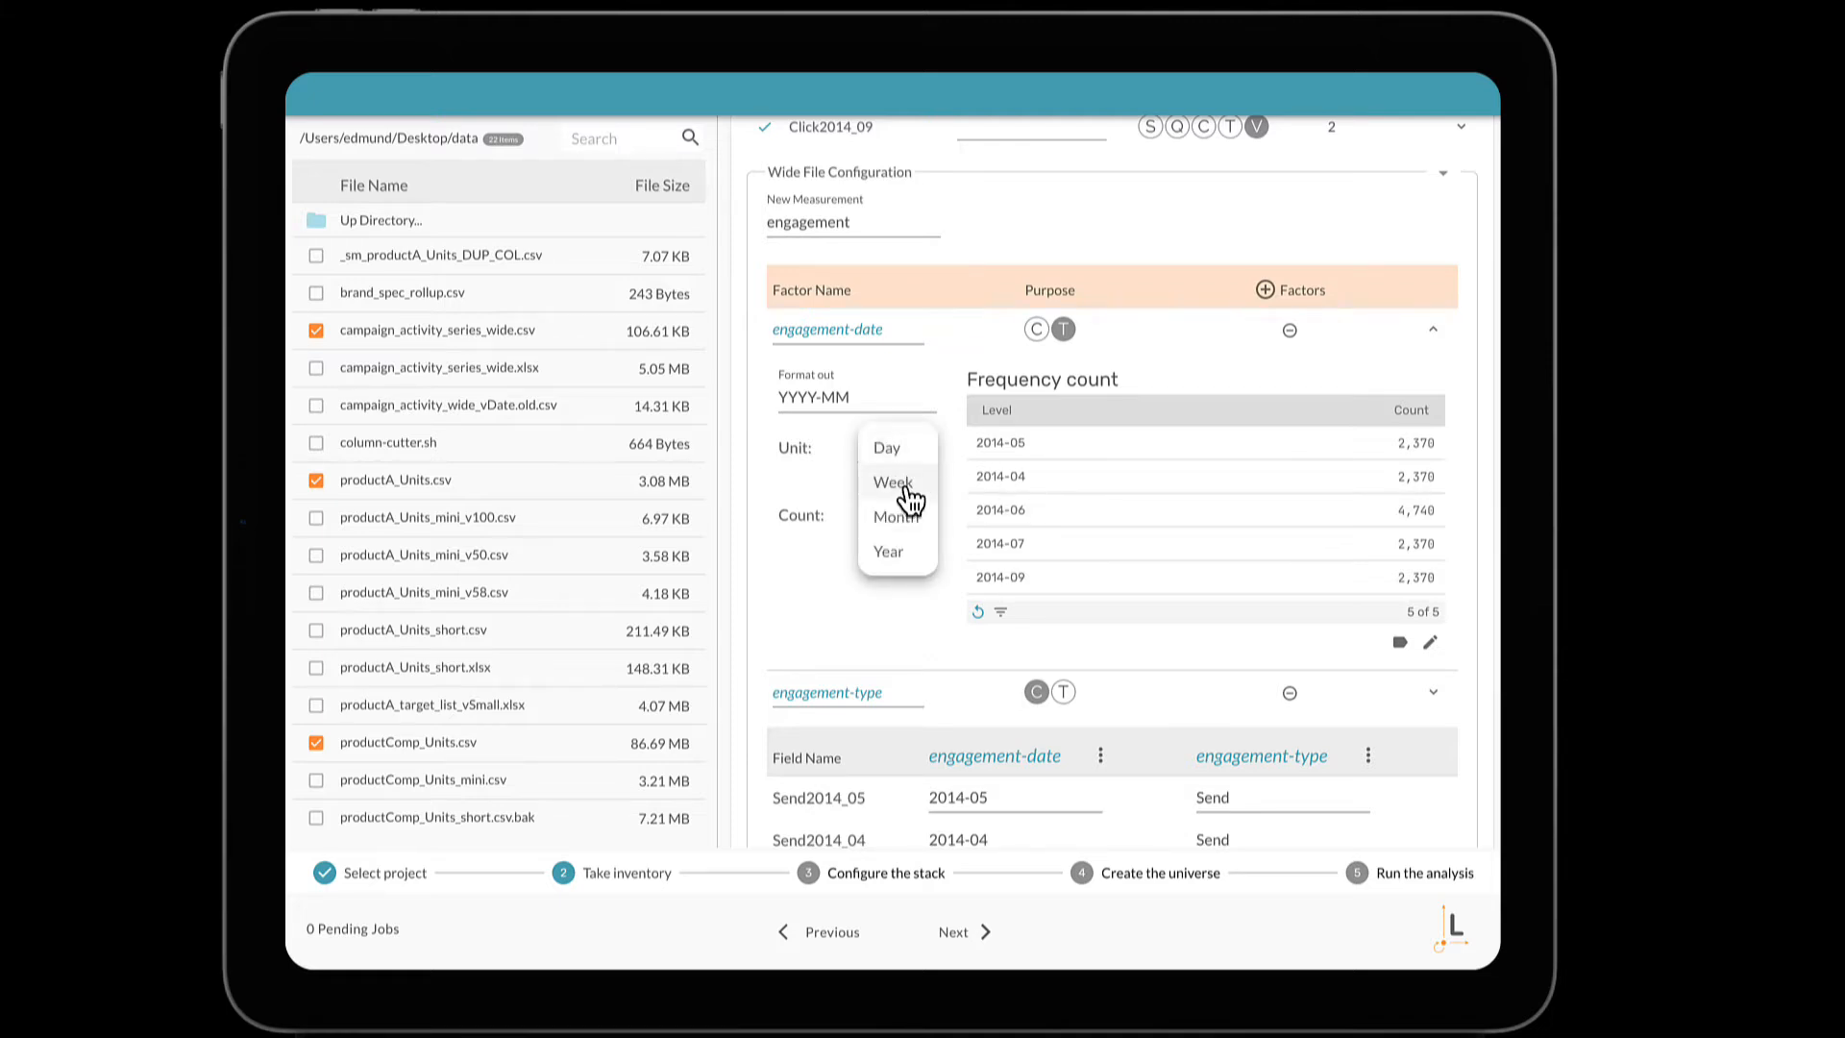
click(906, 524)
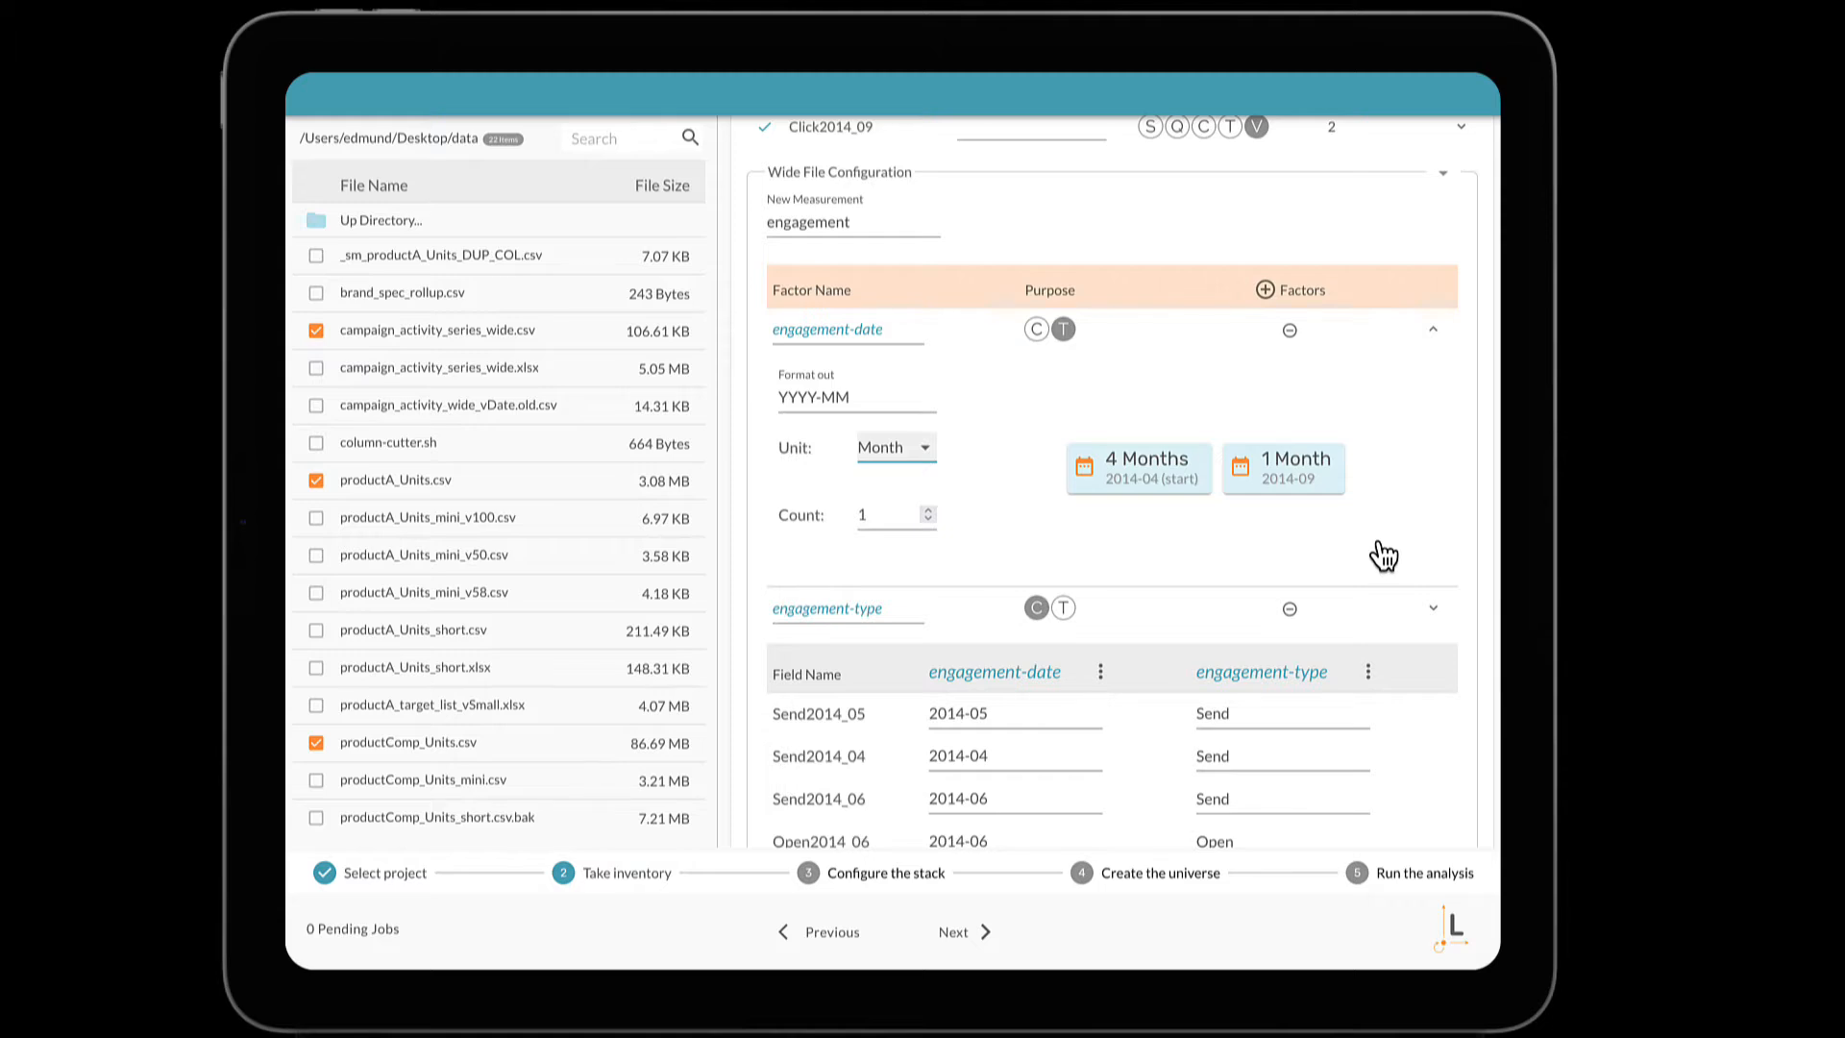
scroll(1384, 549, down, 3)
scroll(1385, 538, up, 4)
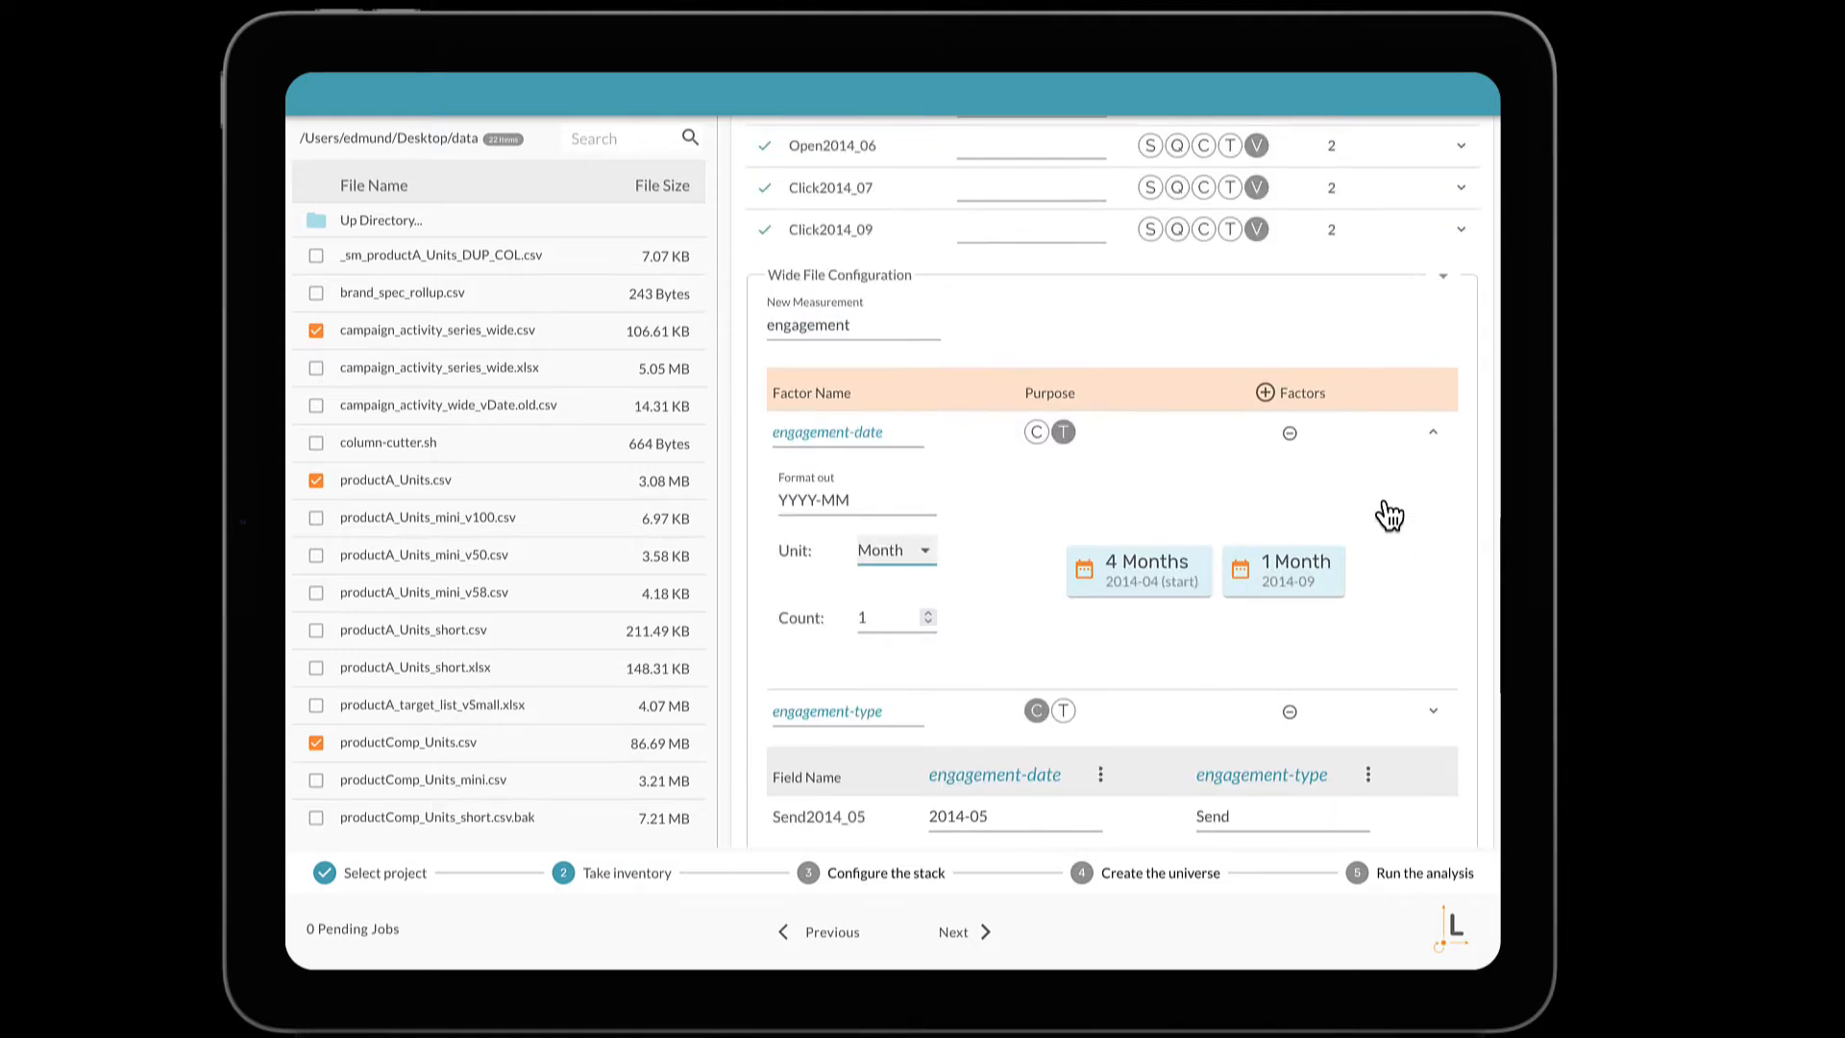
click(1442, 277)
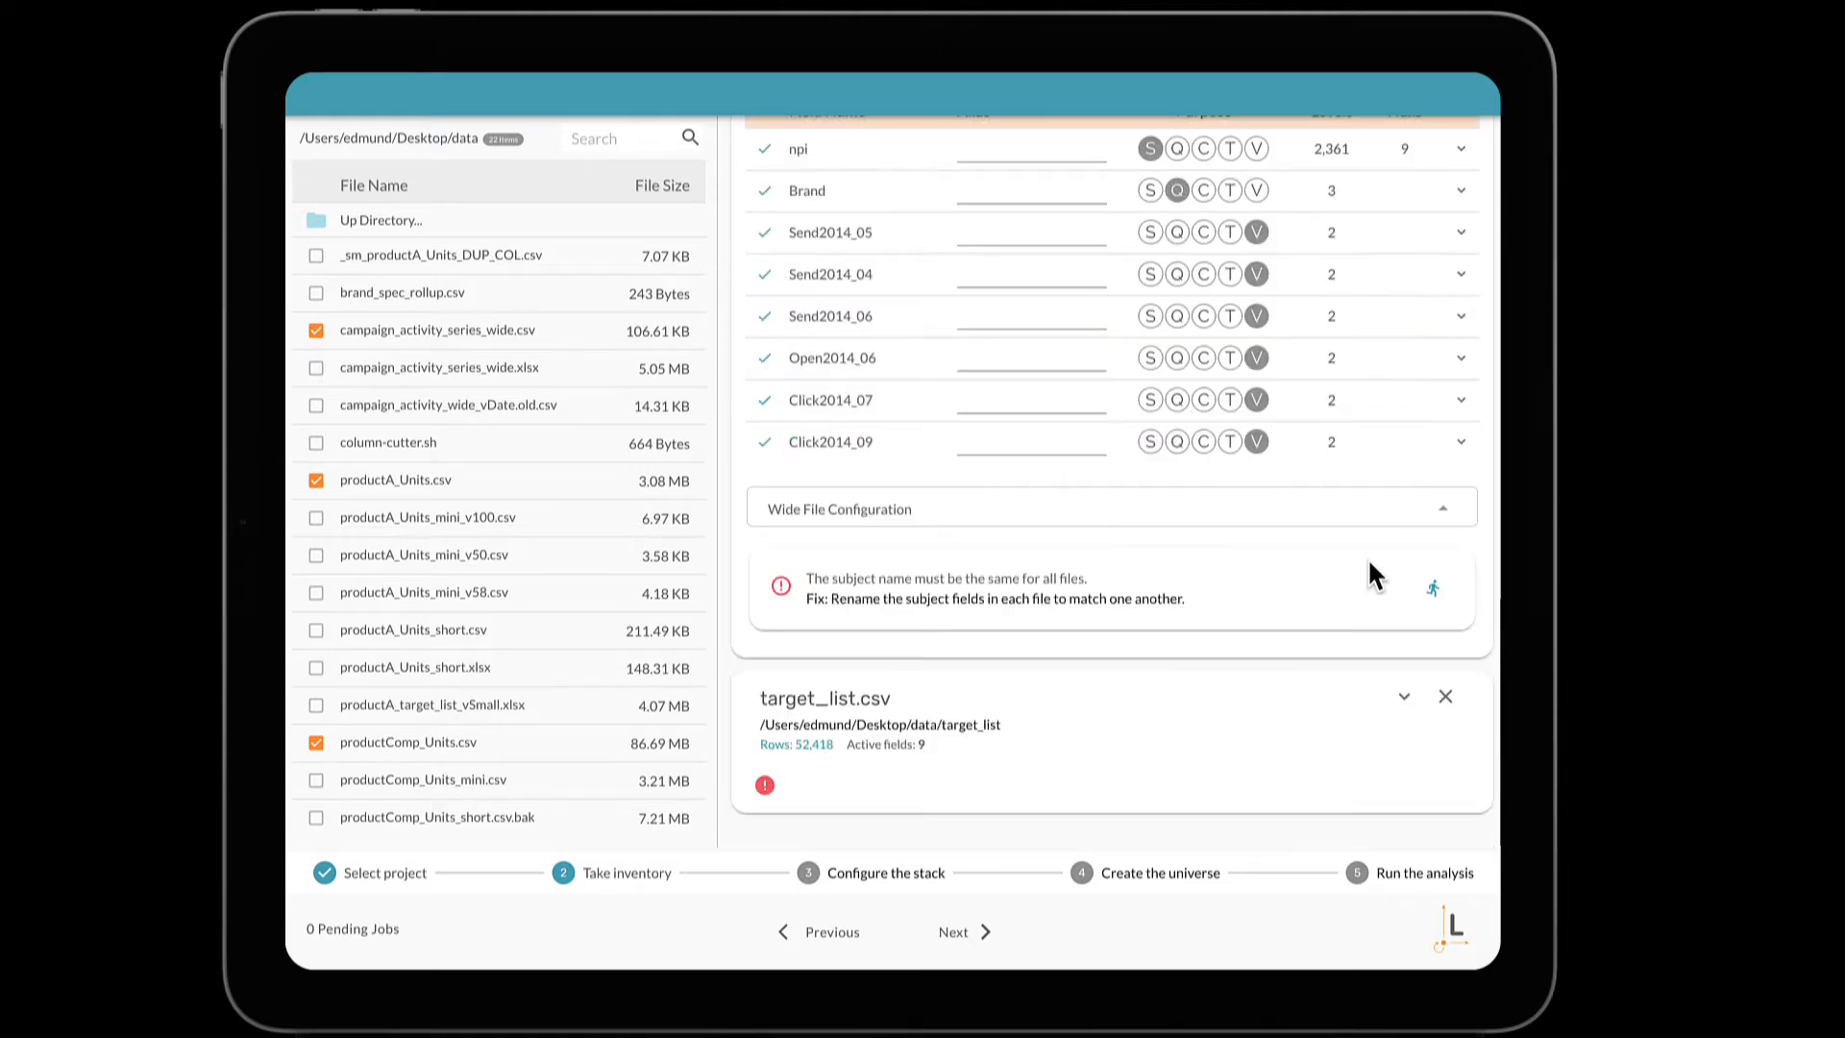
Expand target_list.csv and exclude its sf, sf-calls and brand_seg fields
click(1405, 695)
scroll(1201, 716, down, 3)
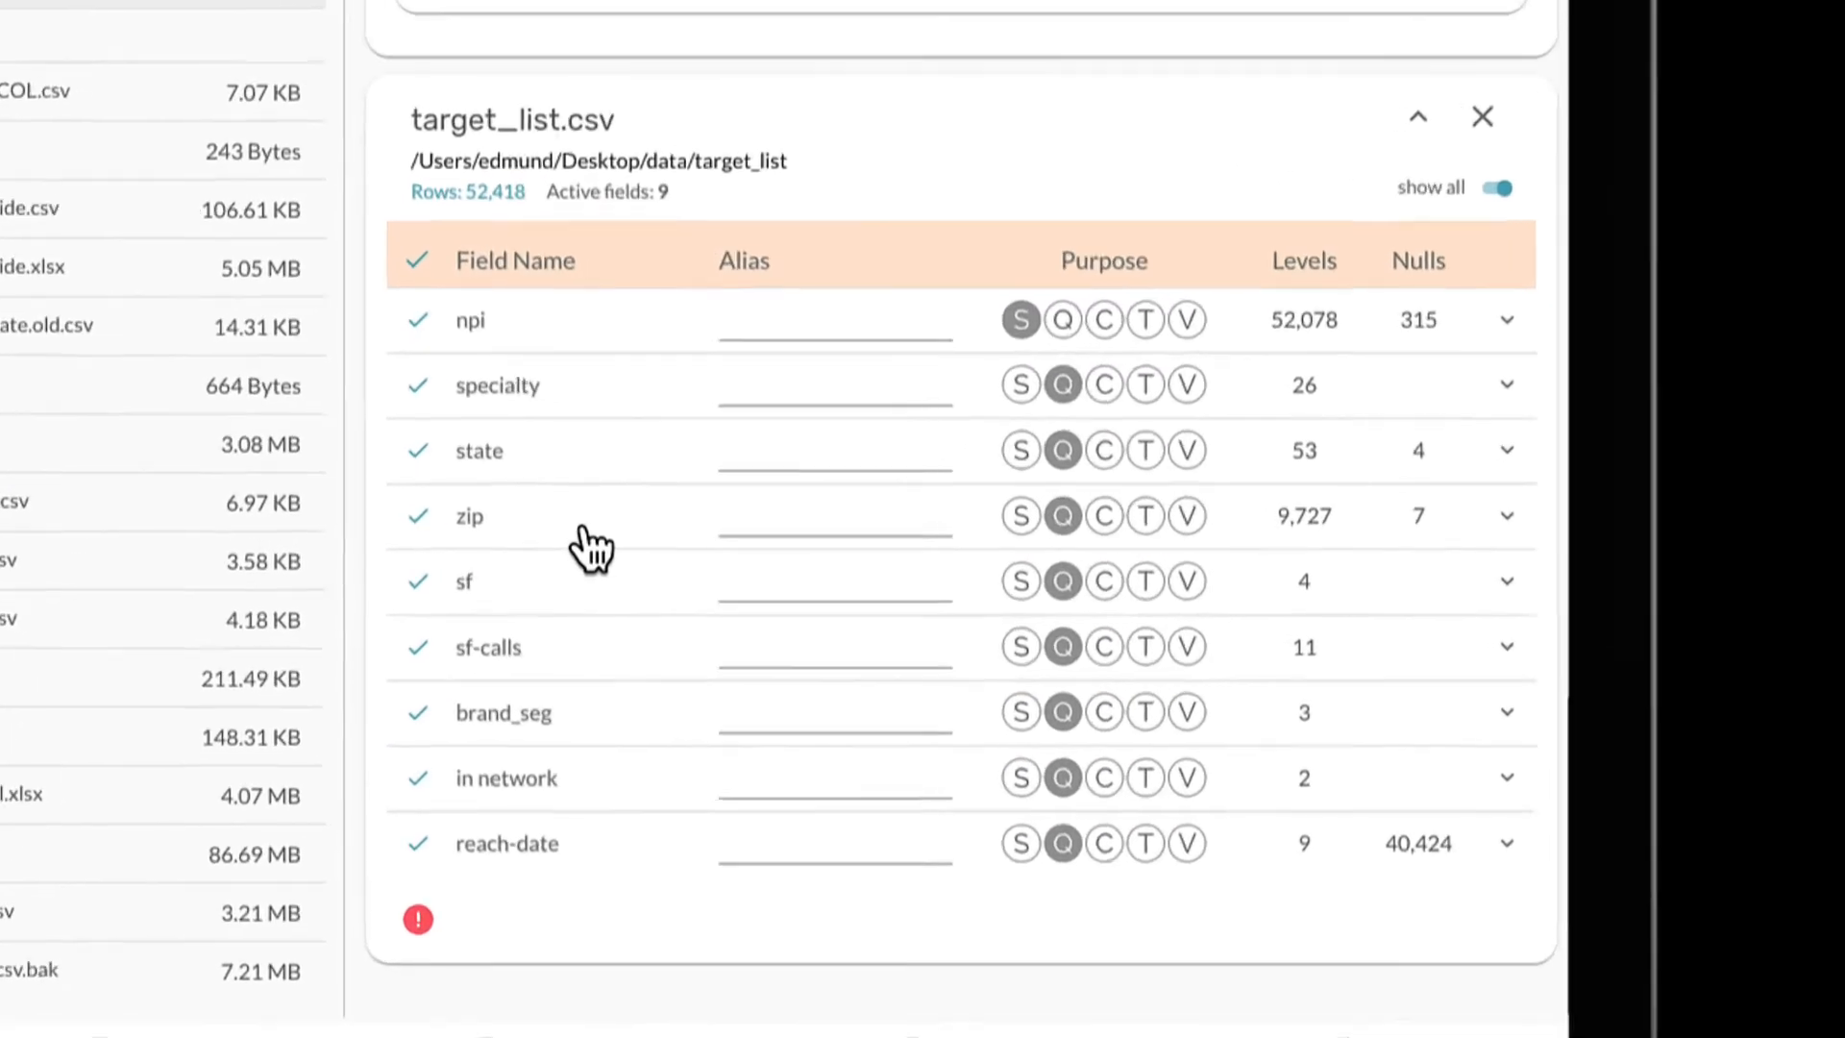
click(519, 581)
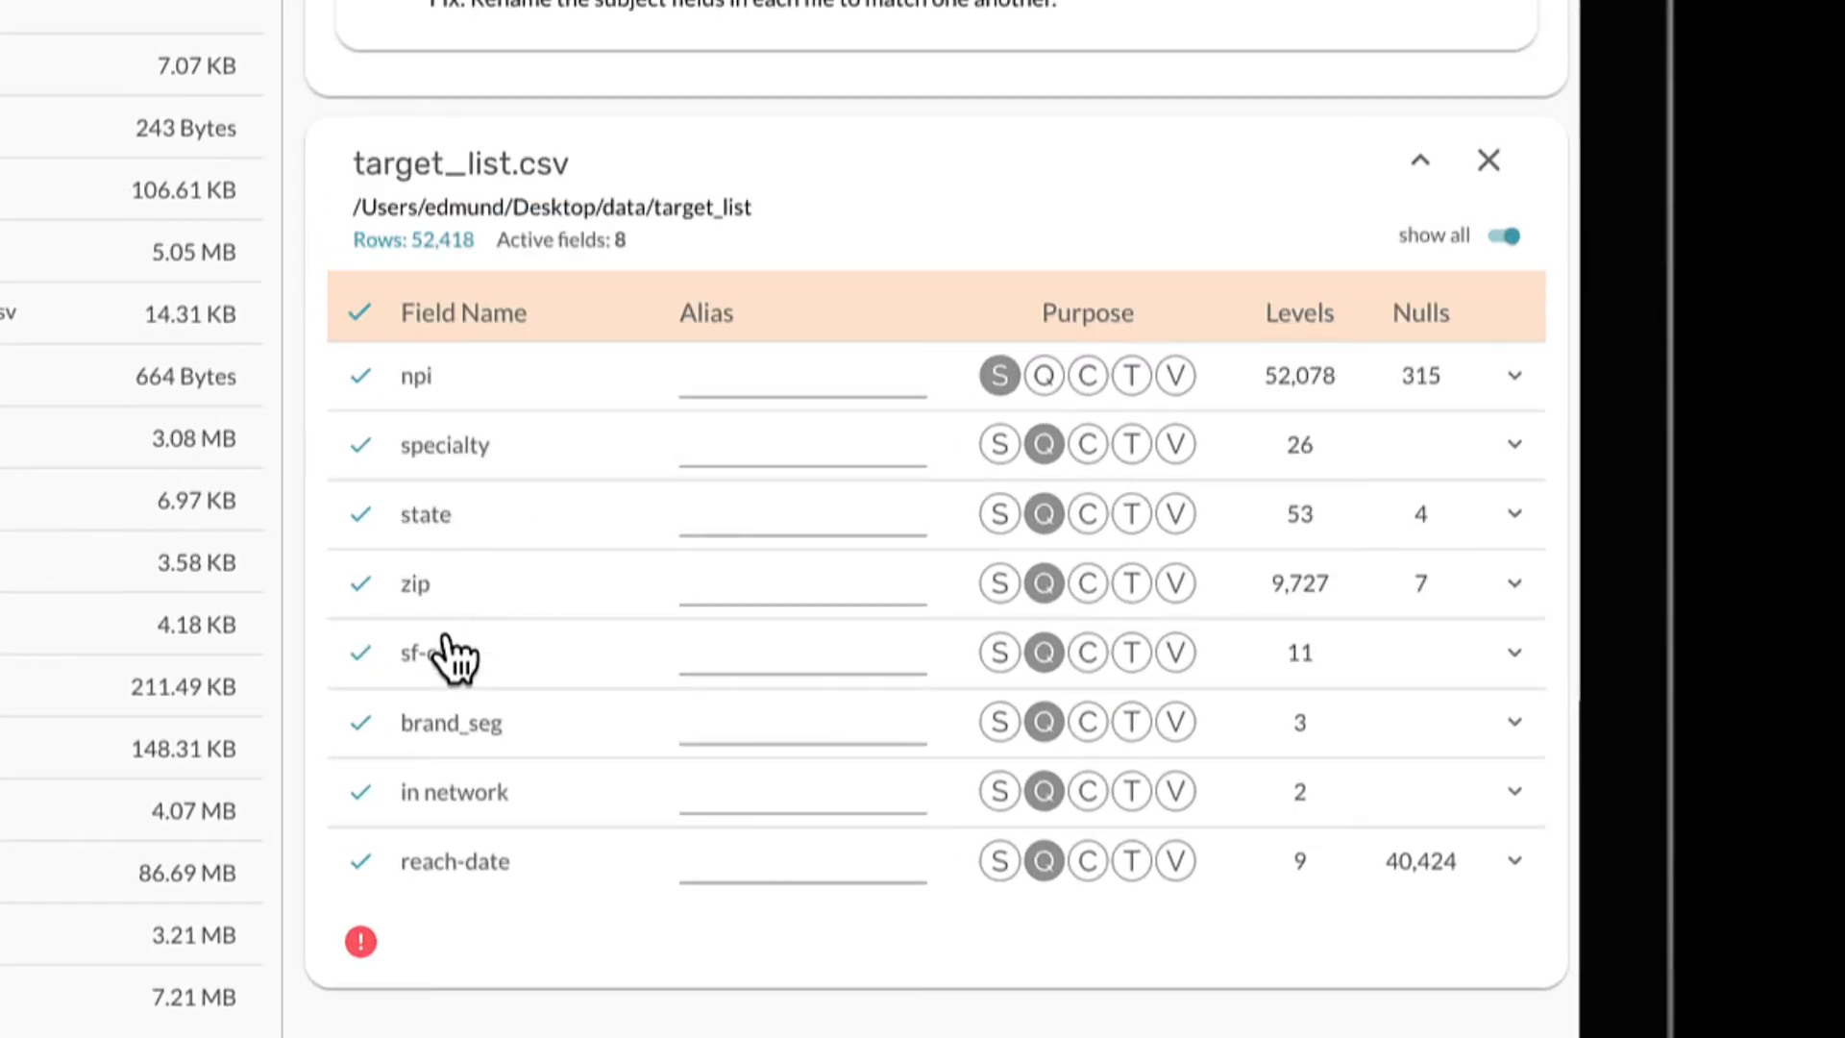
click(445, 642)
click(448, 723)
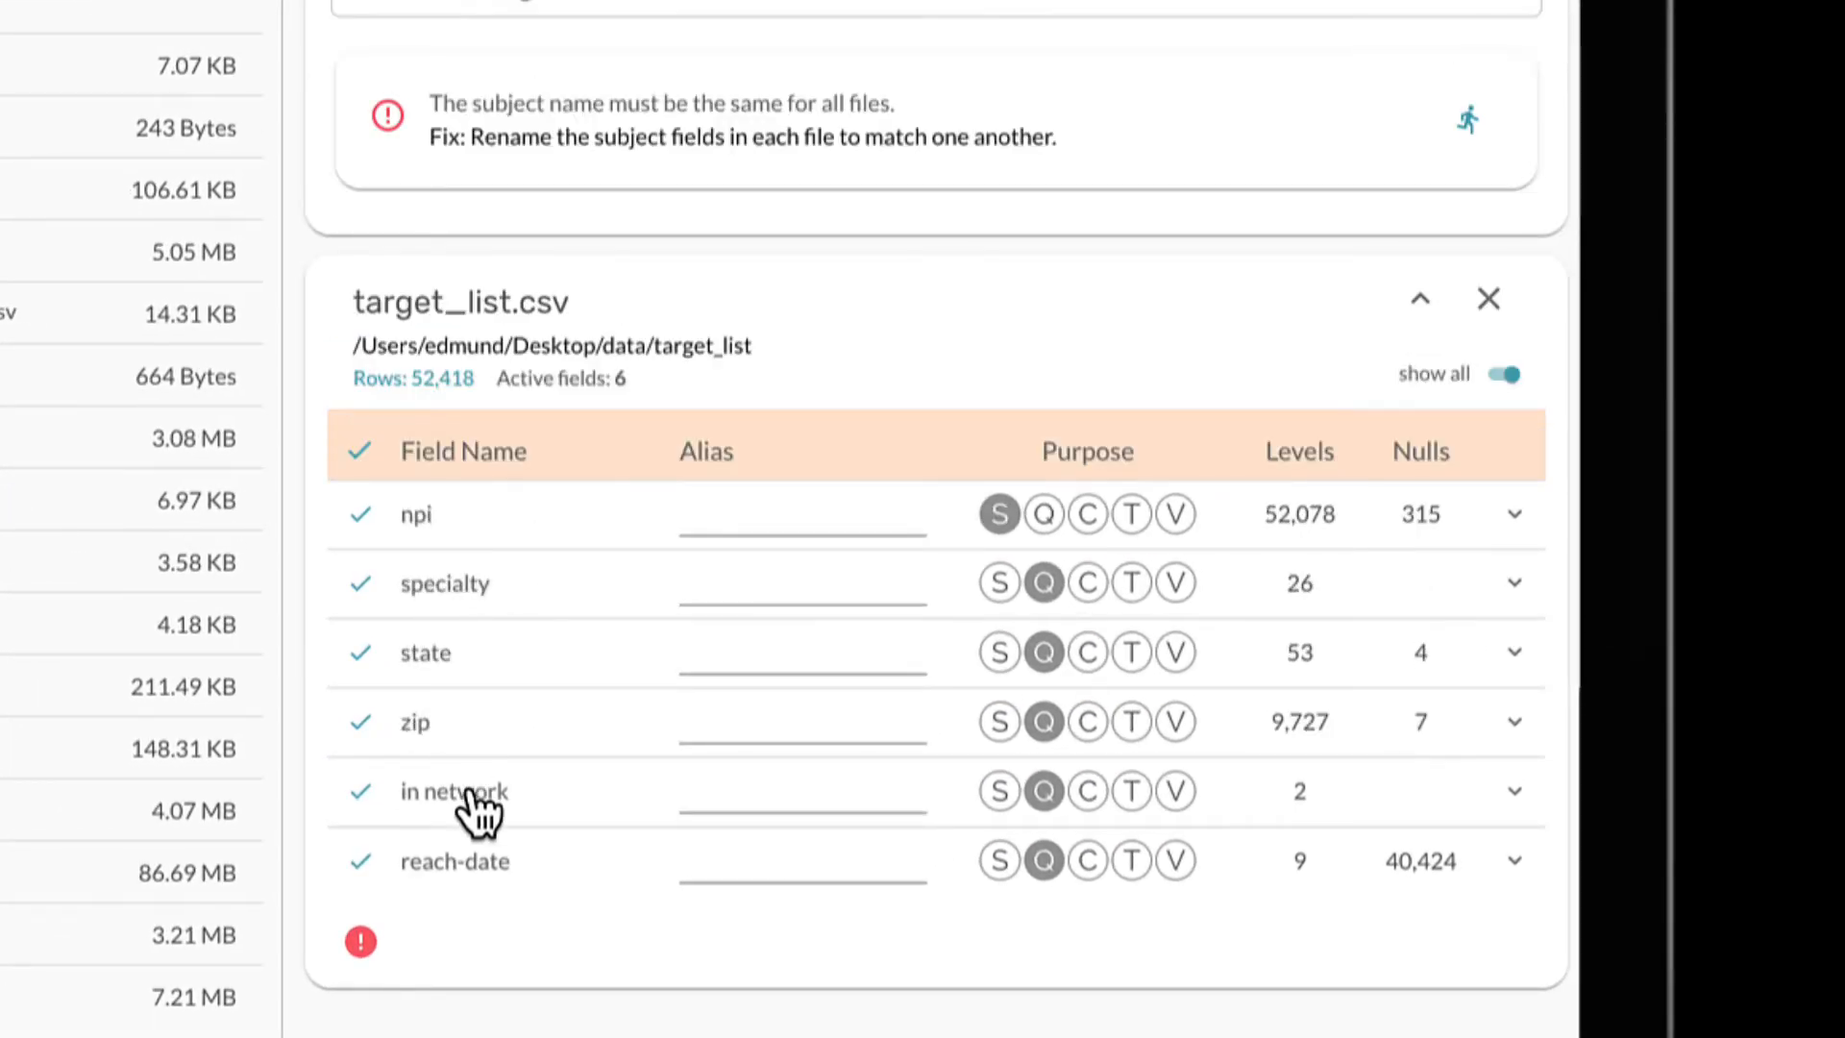
Exclude the in network field of target_list.csv, reveal the disabled fields to include it again, and hide the disabled ones
click(477, 807)
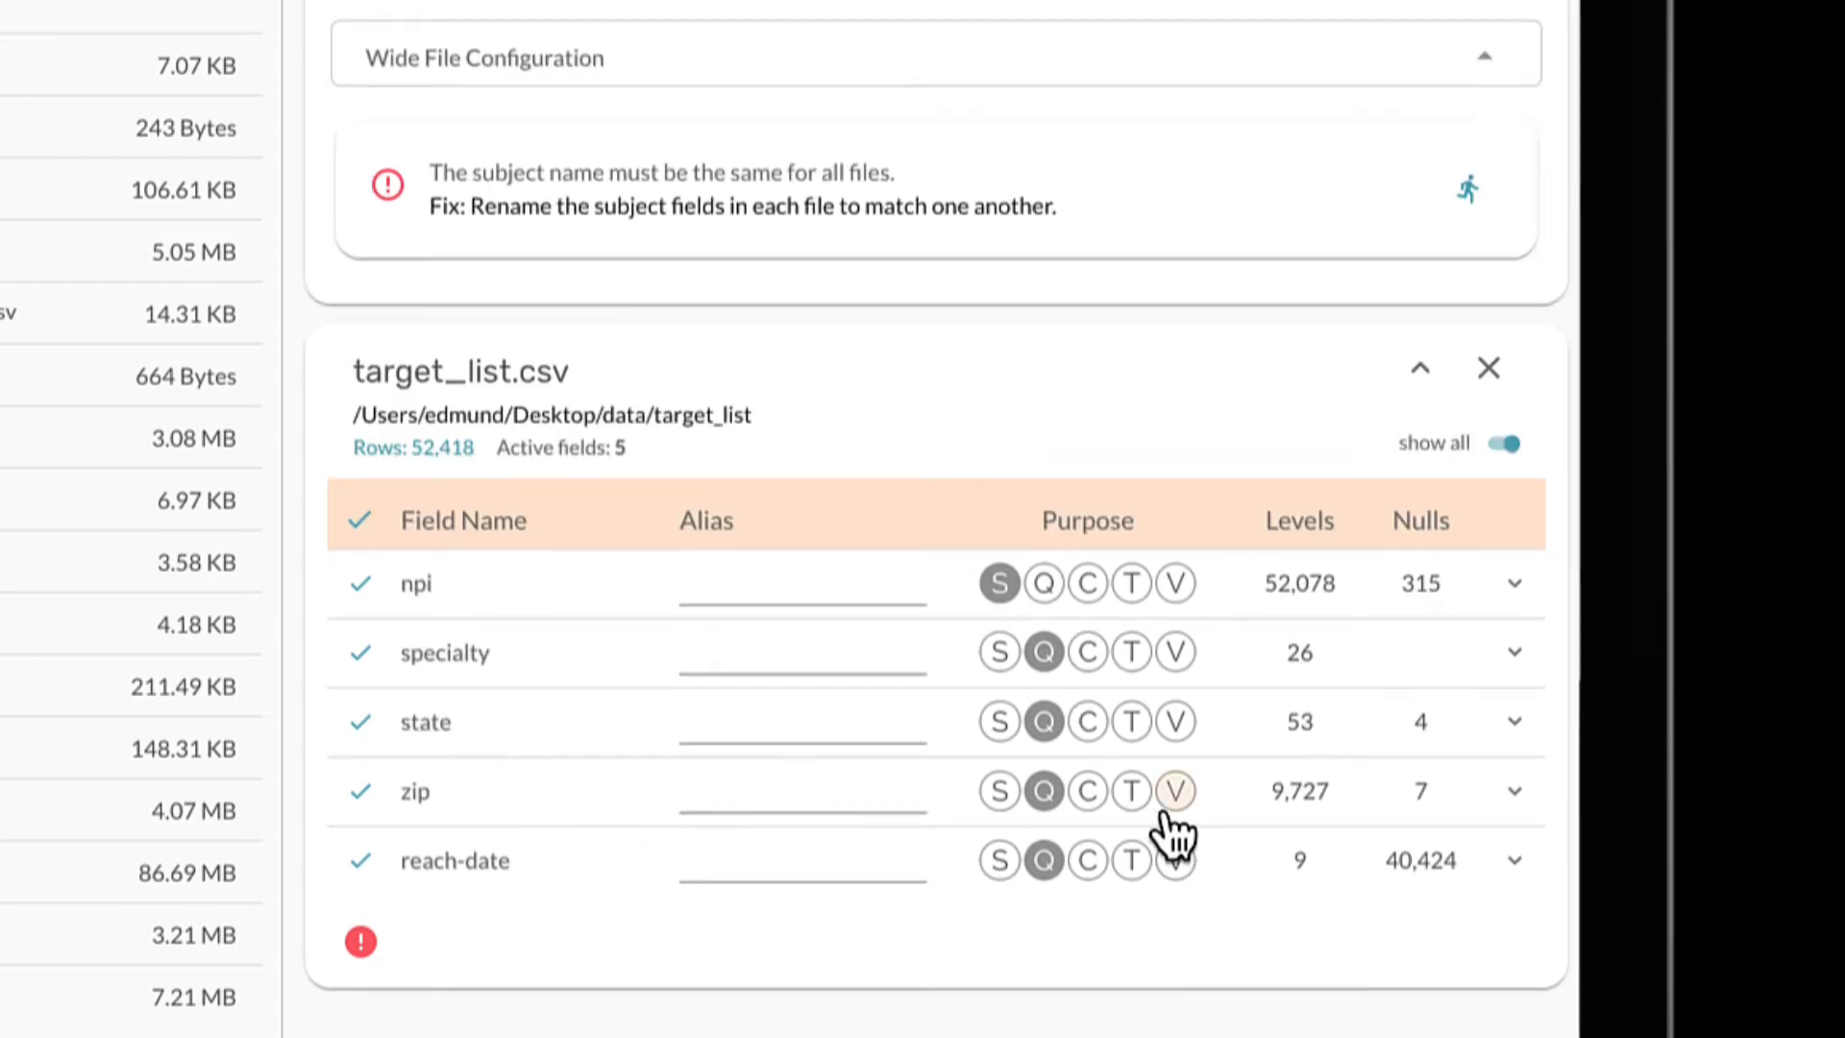
click(1504, 443)
scroll(481, 846, down, 3)
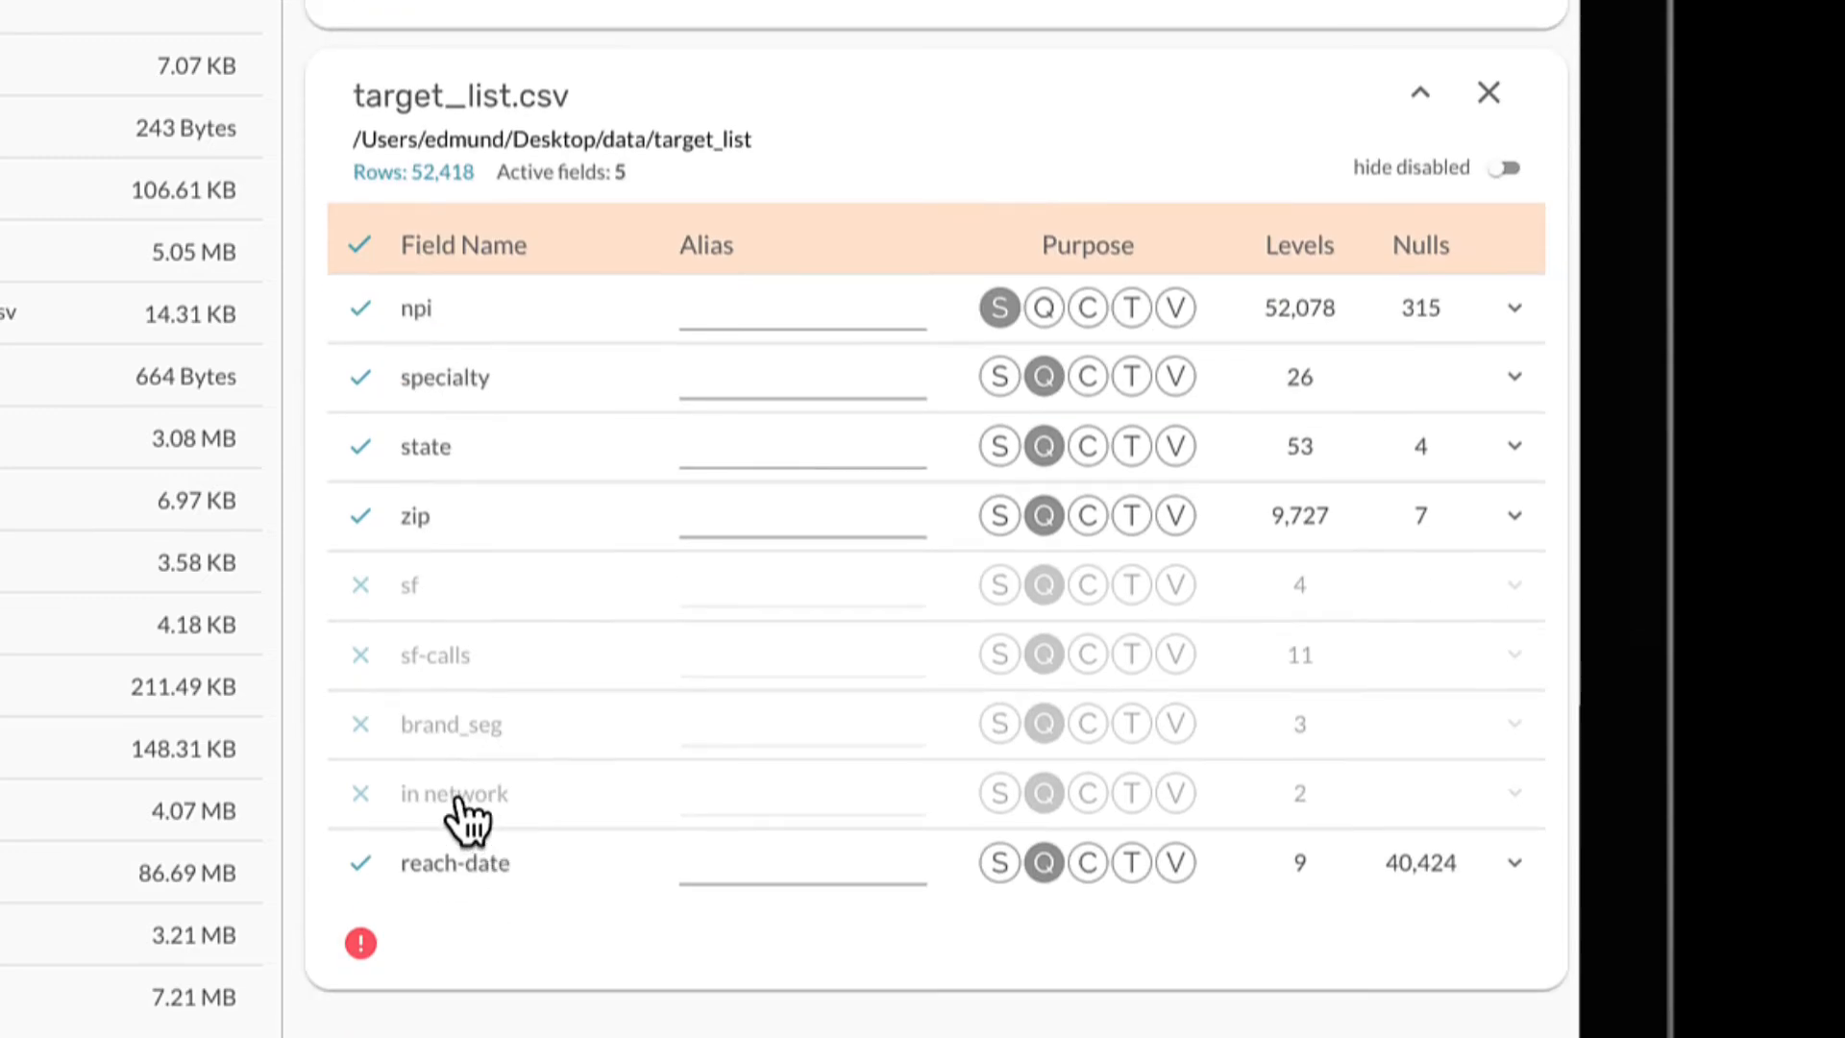
click(465, 797)
click(1507, 171)
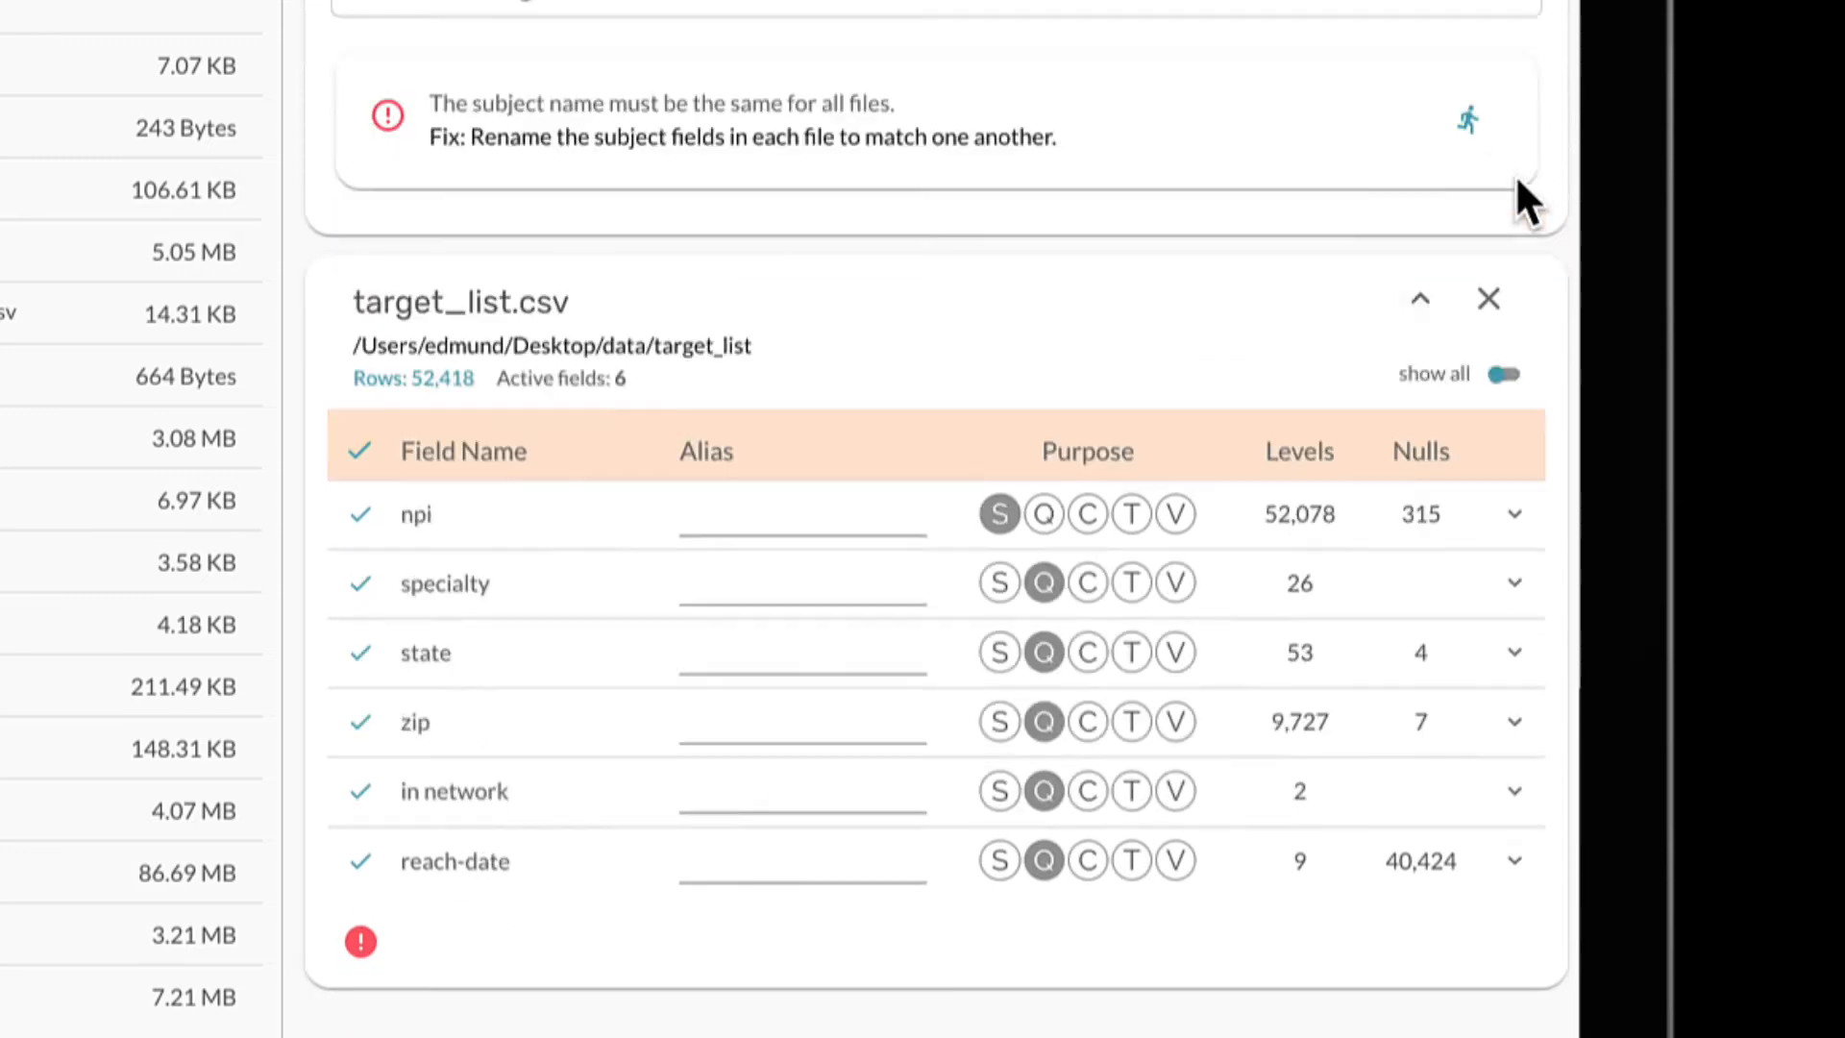
Set the purpose of reach-date in target_list.csv to T and name the implied measurement reach-activity
click(1131, 865)
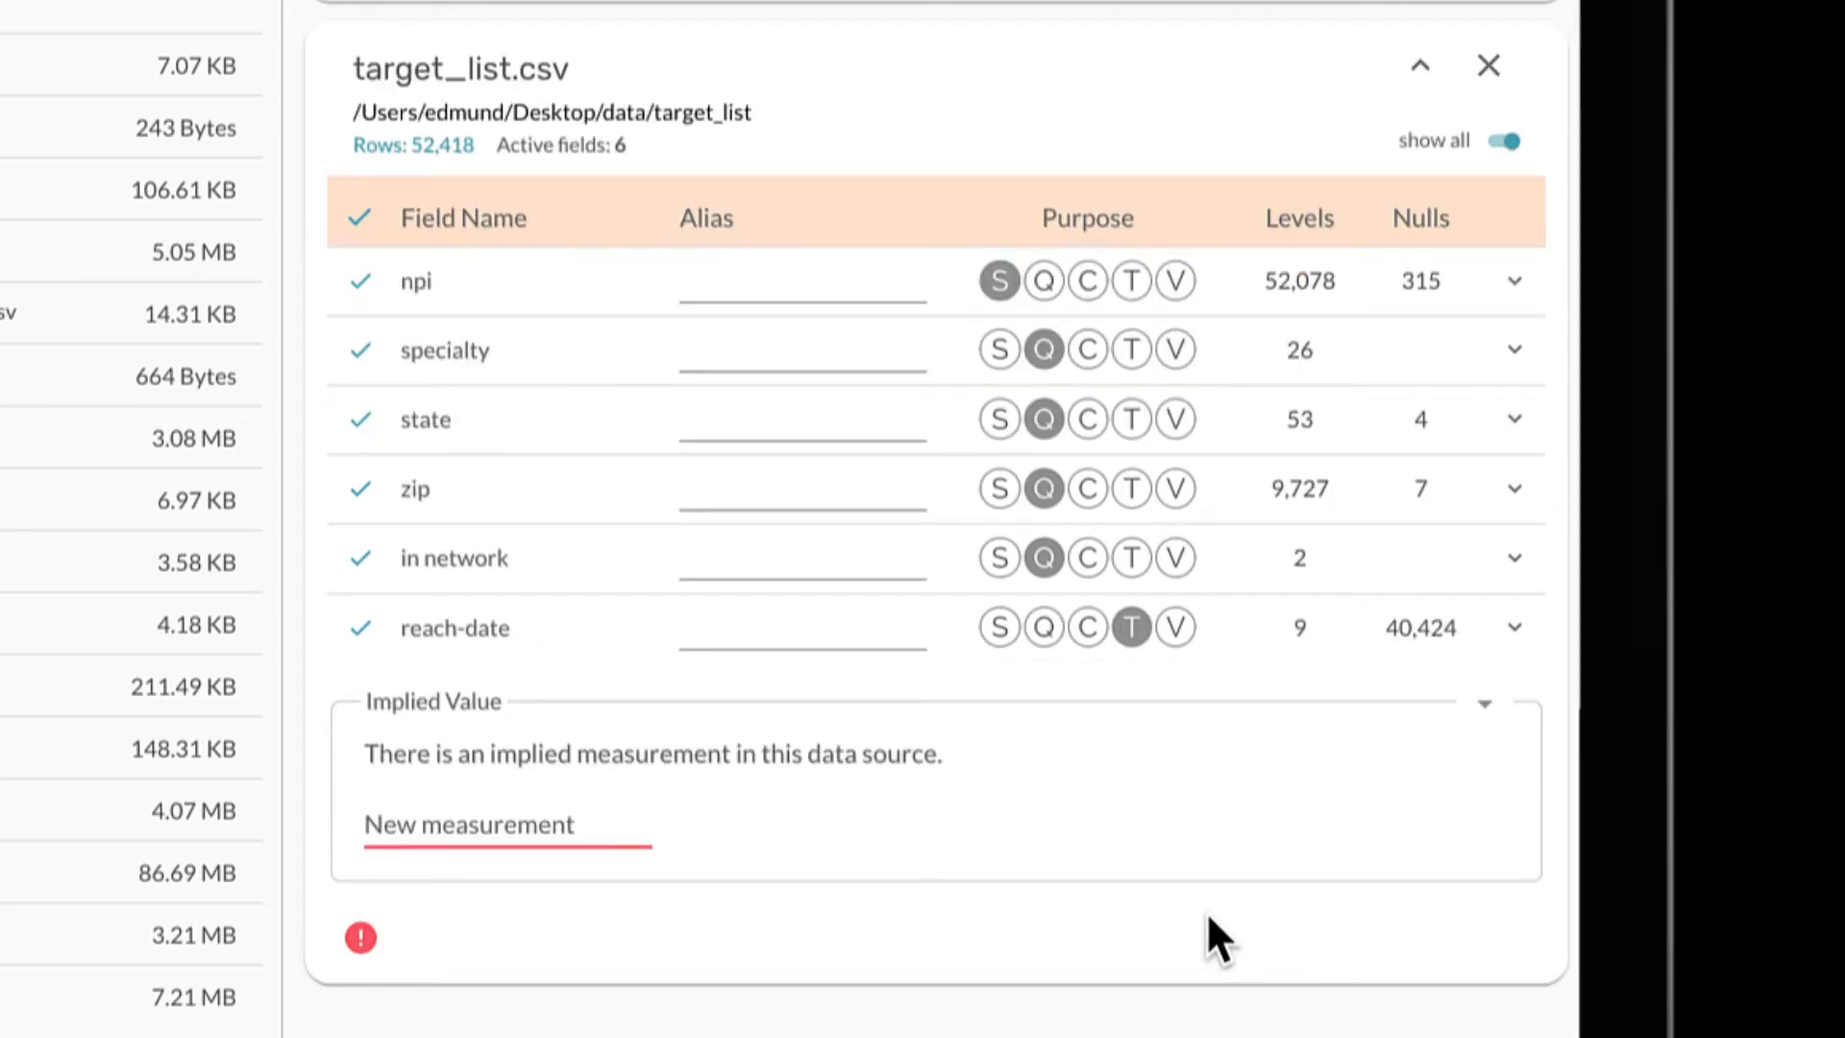
click(497, 825)
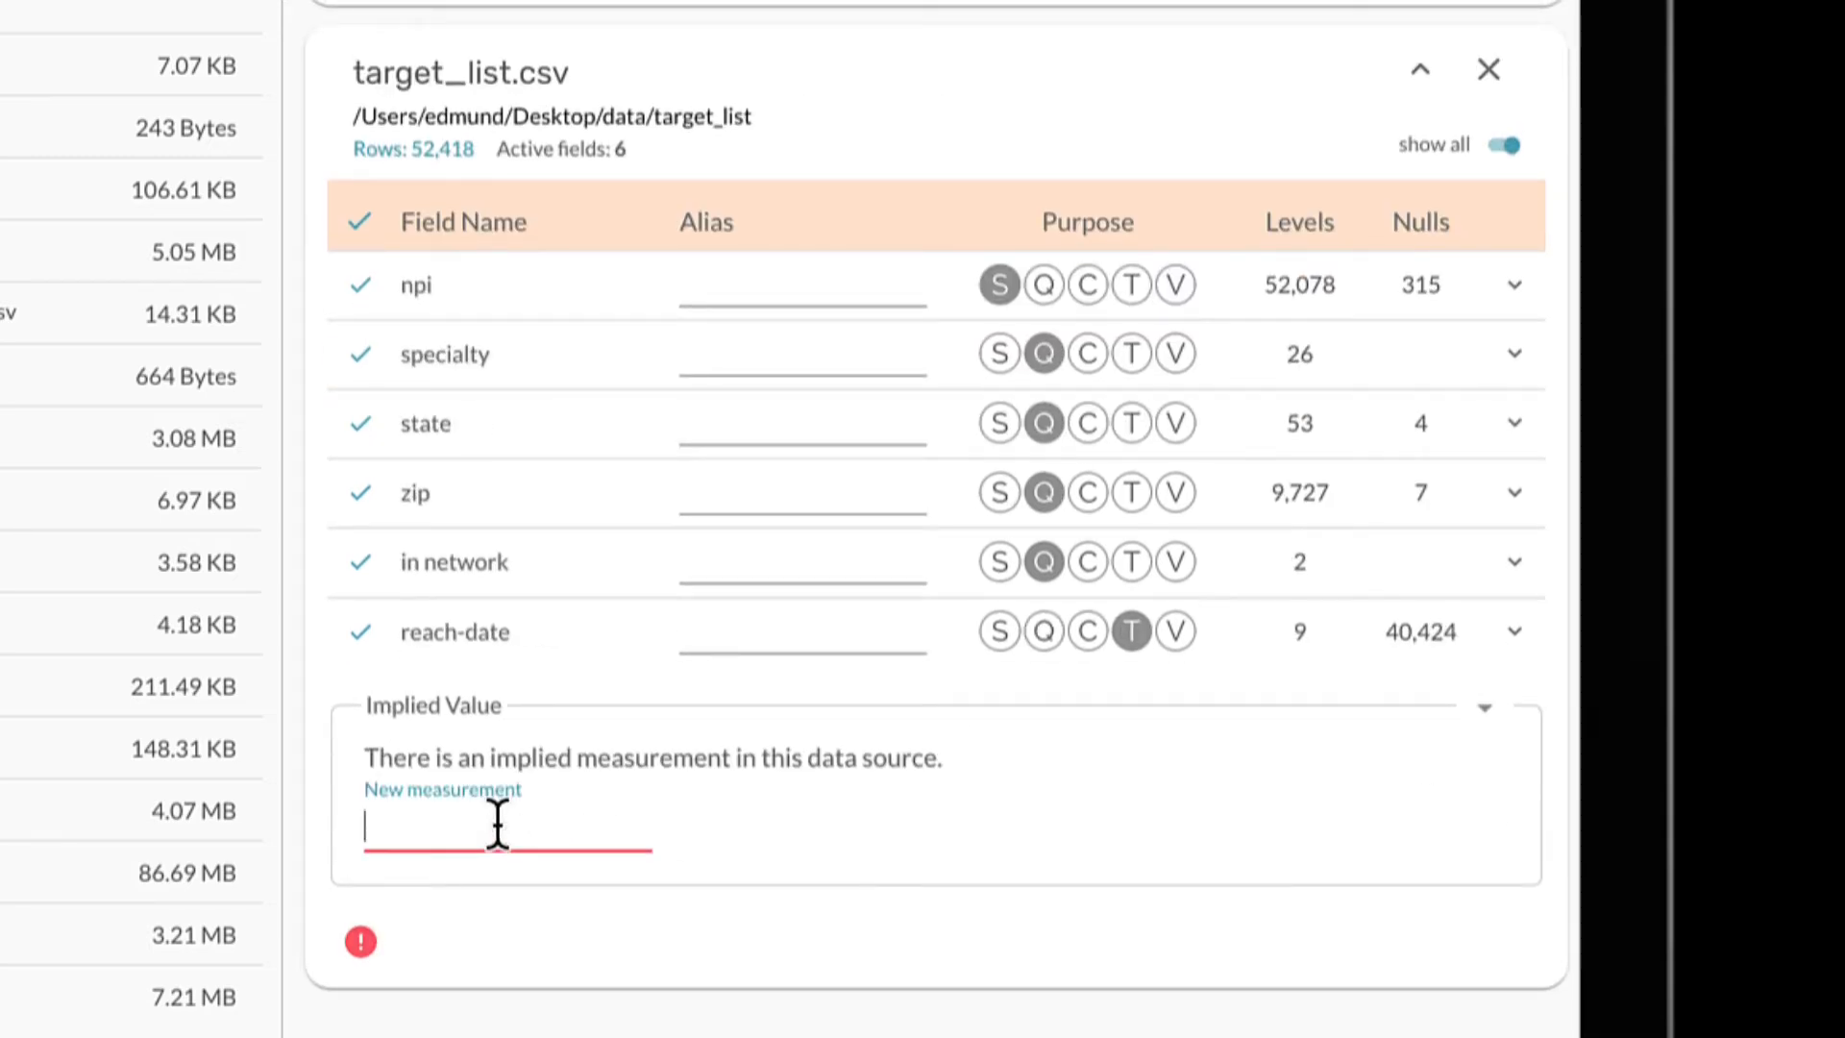
text(reach-activity)
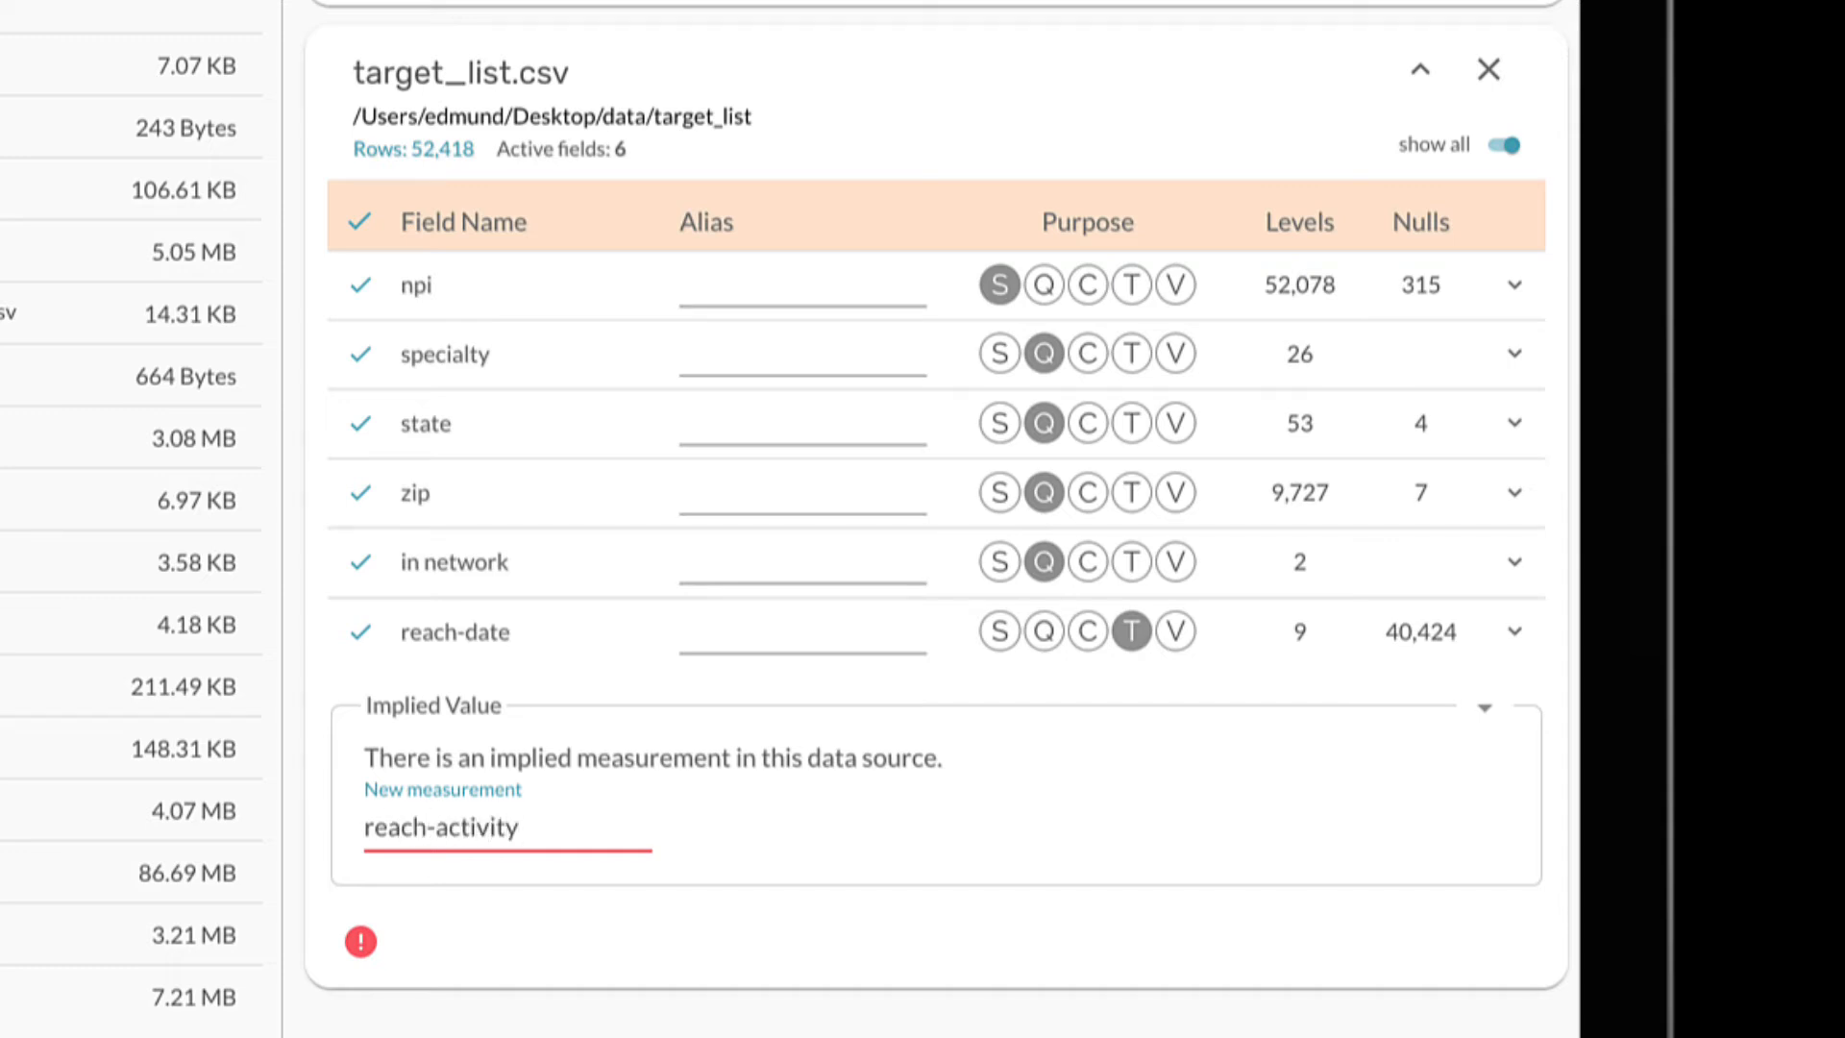
key(Tab)
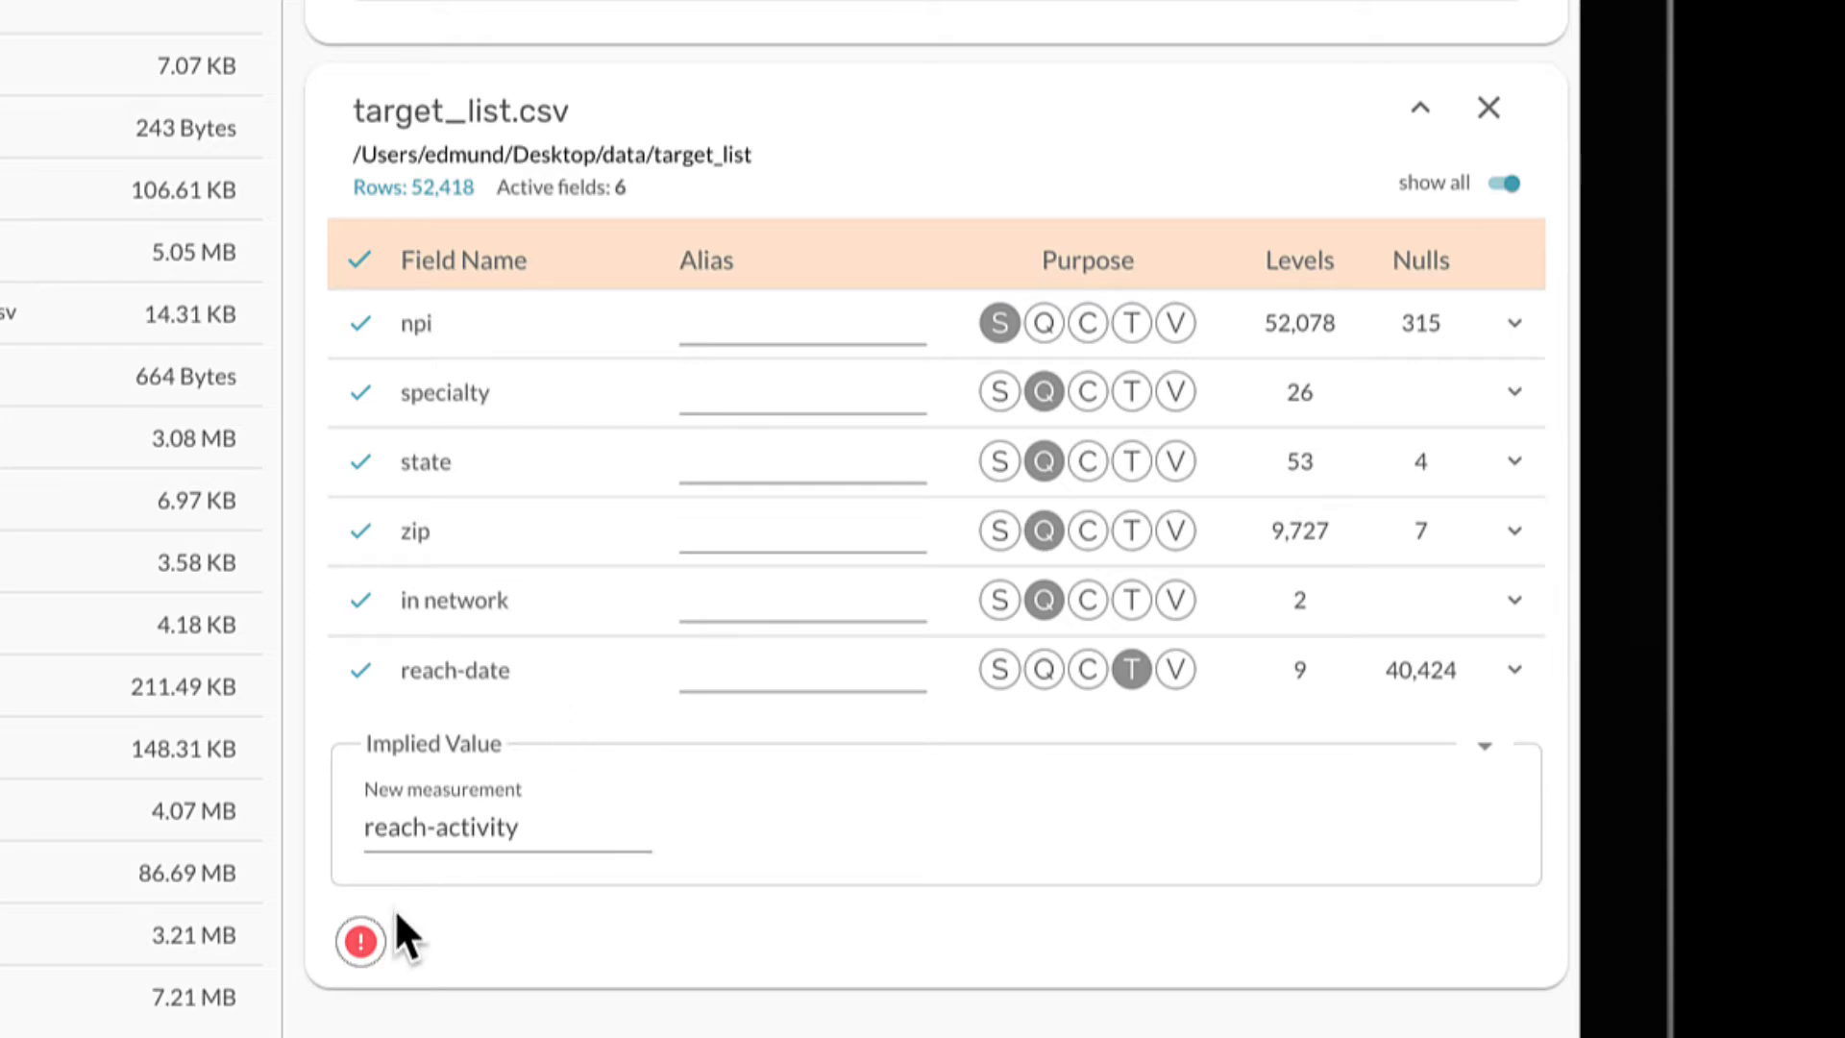
Check the target_list.csv errors and set reach-date's input format to YY-MMM with Month as the interval unit
click(370, 951)
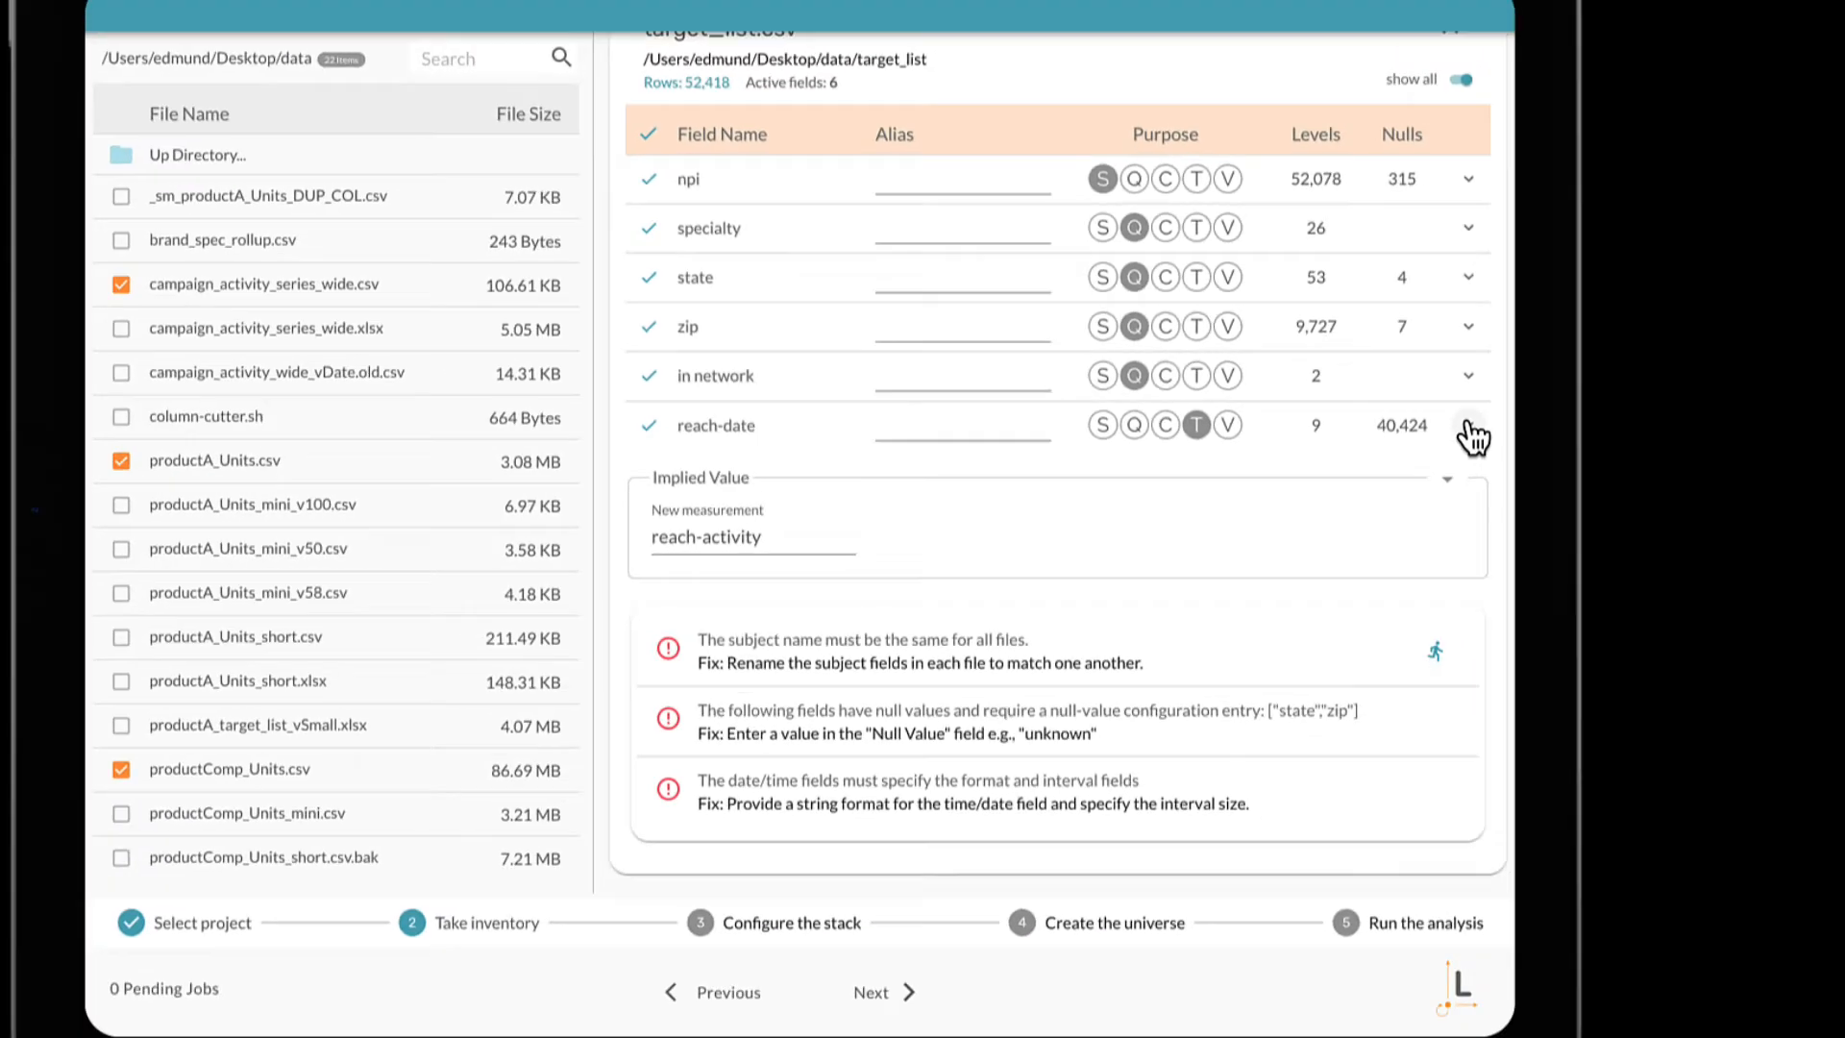
click(1512, 390)
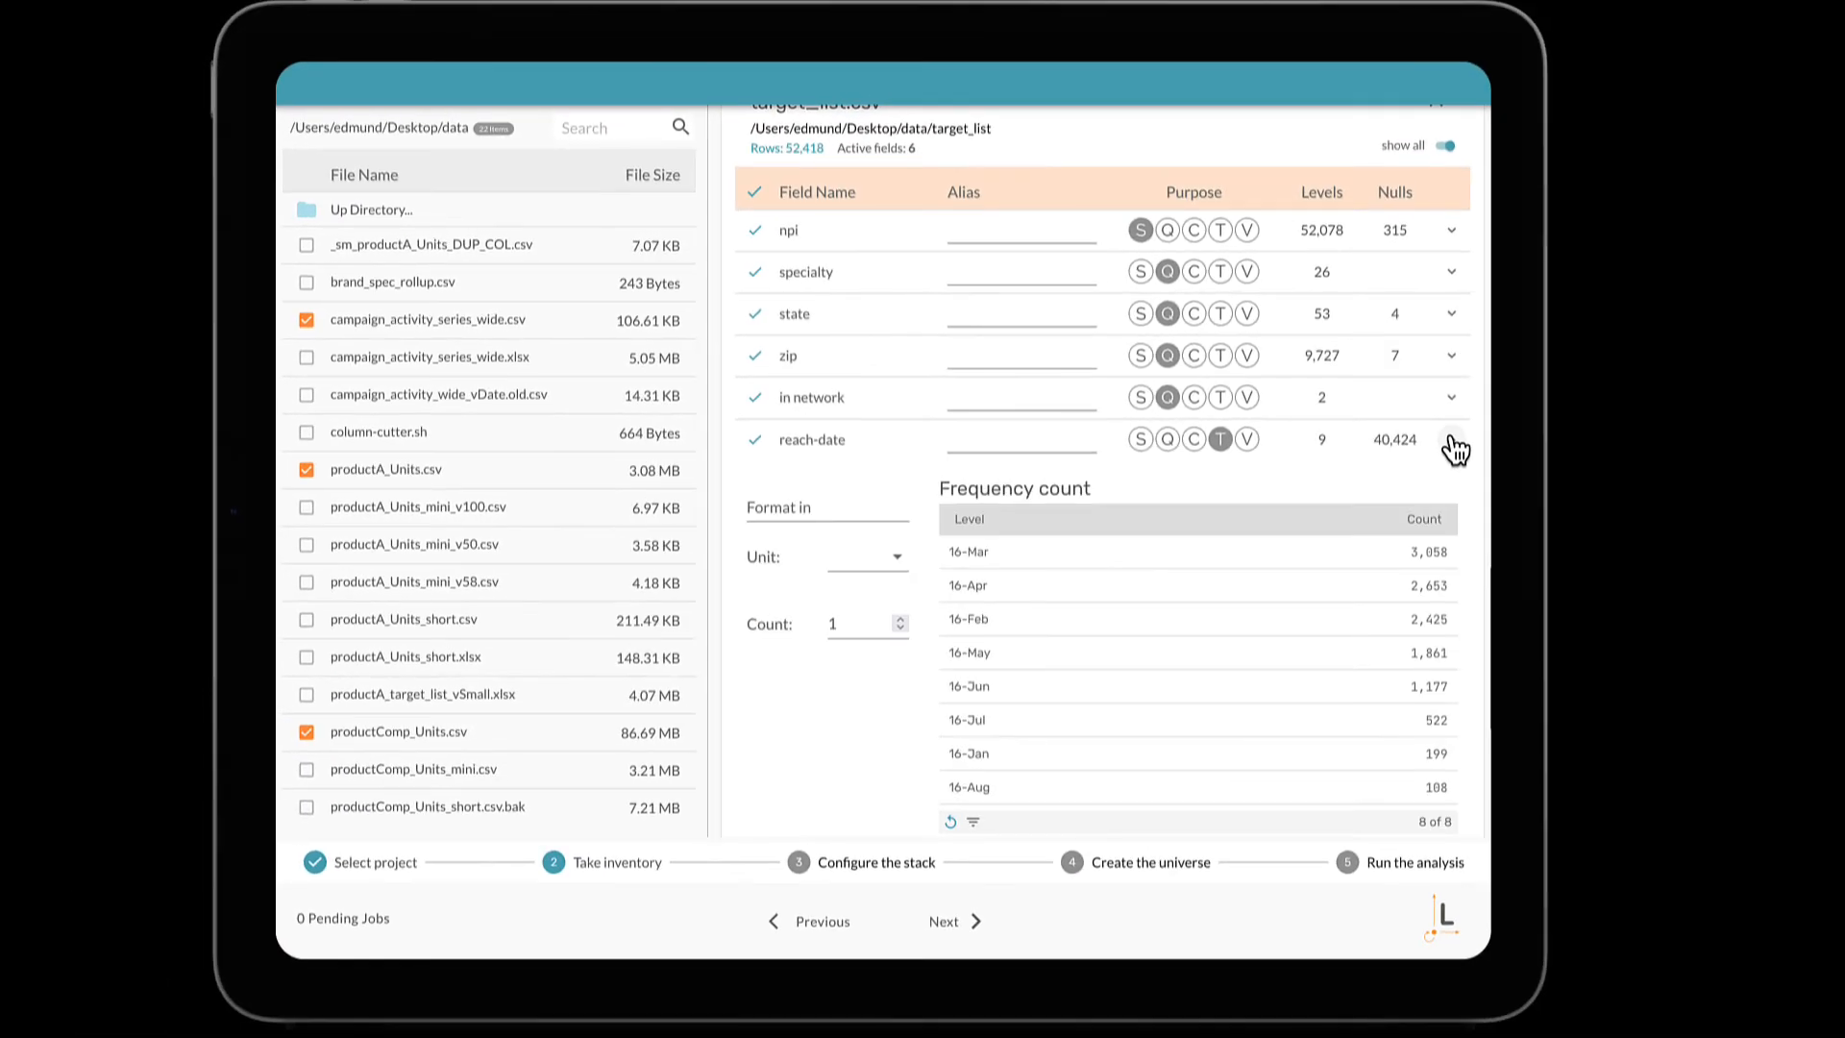
scroll(1163, 653, down, 2)
click(778, 405)
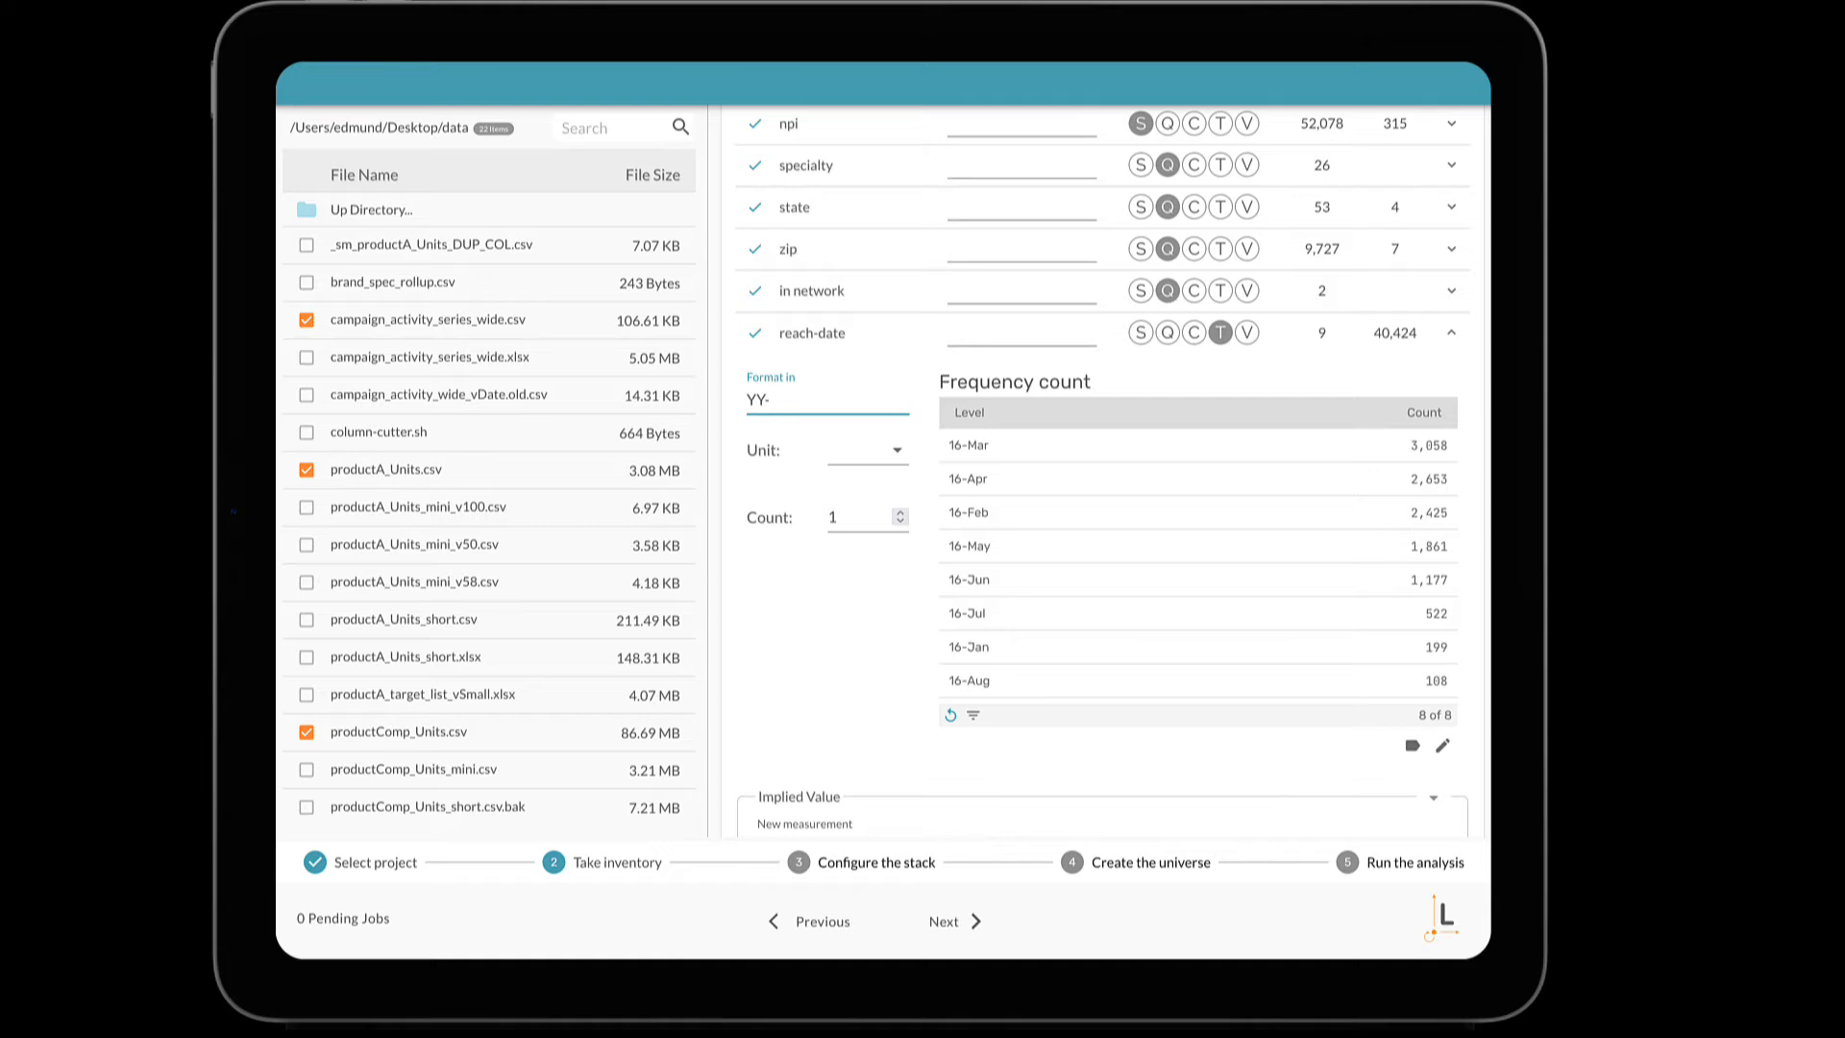
click(870, 452)
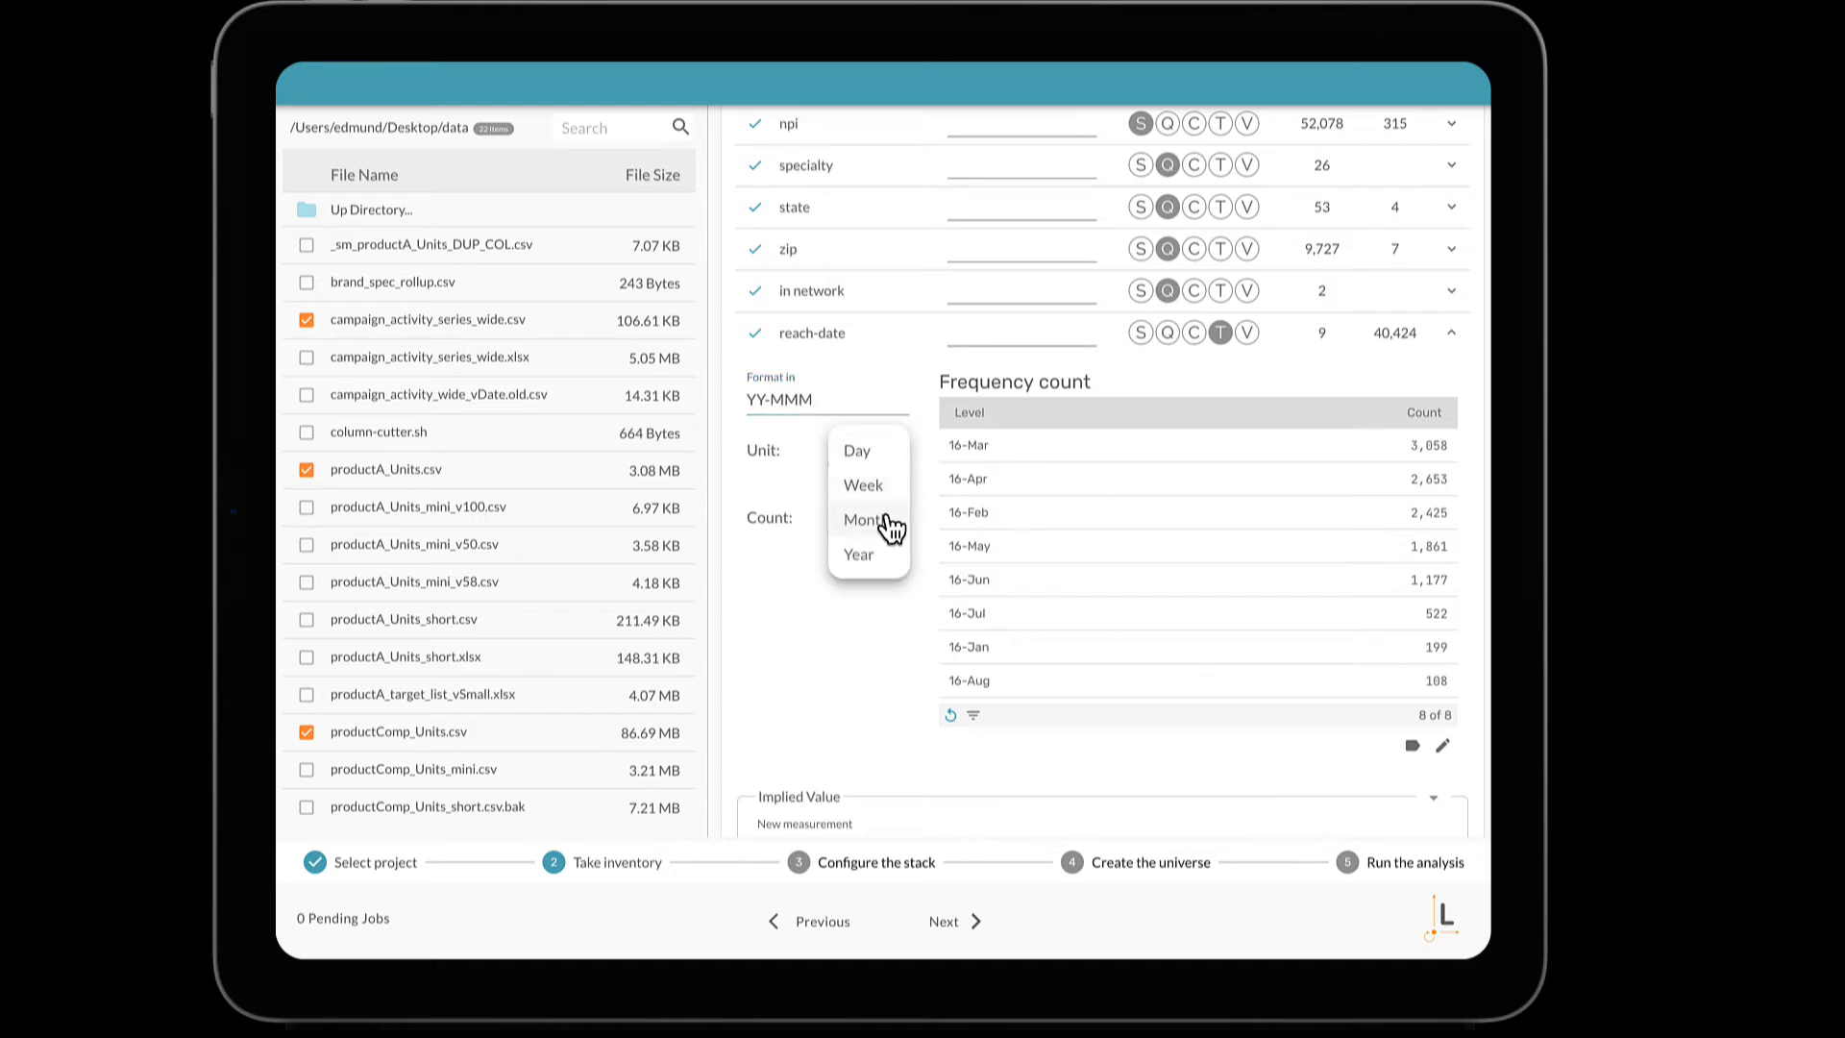
click(887, 519)
scroll(990, 572, down, 1)
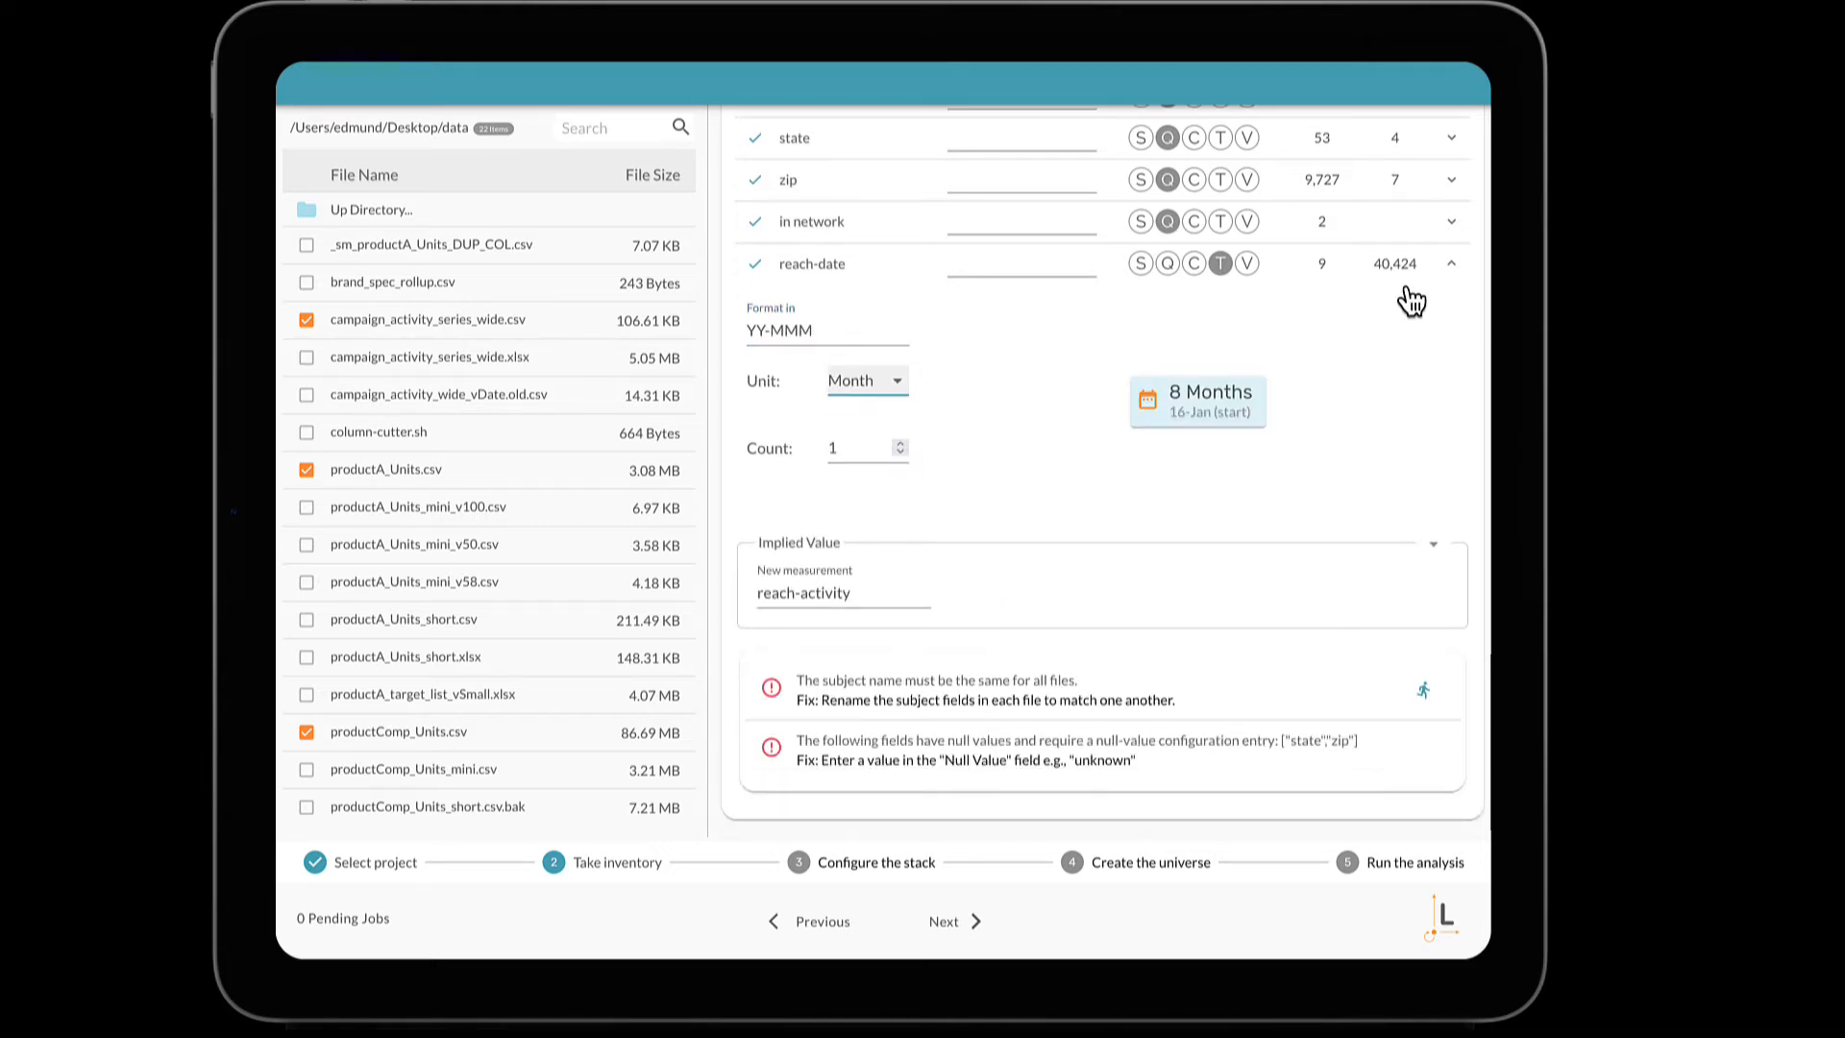
click(1452, 265)
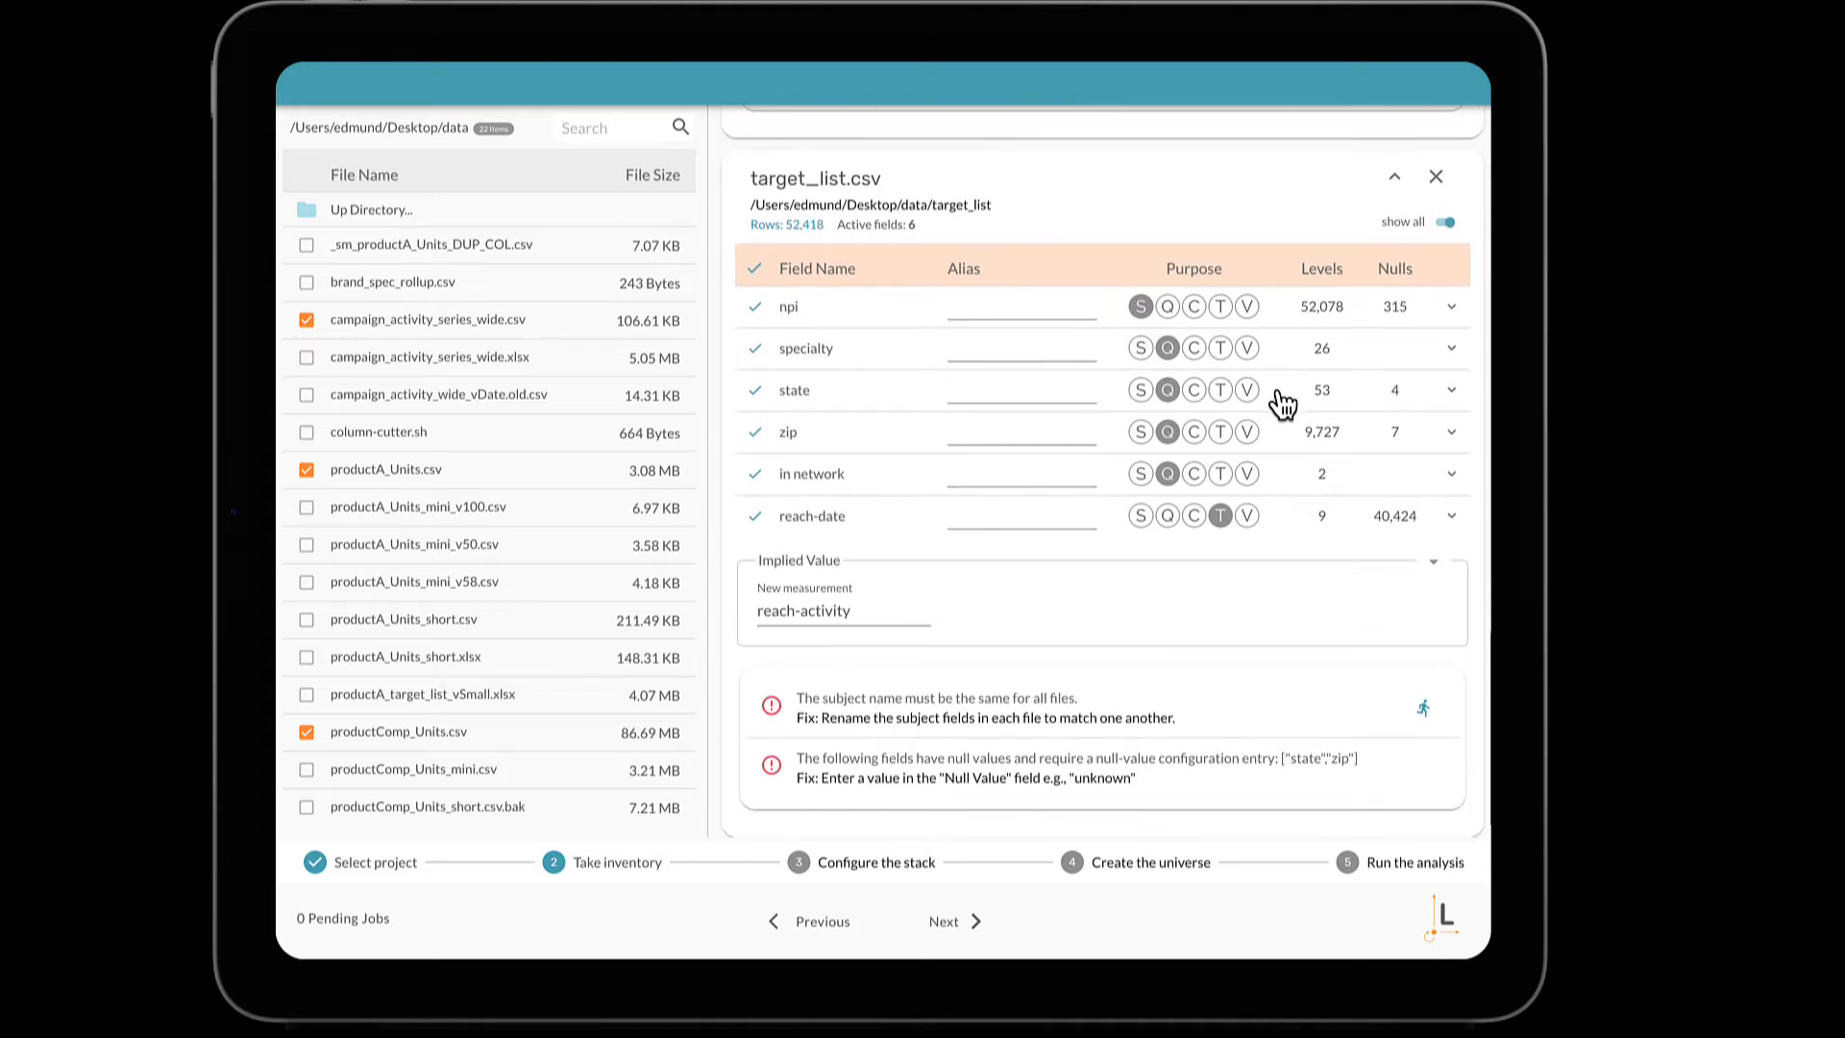
Set the null value of the state field in target_list.csv to unknown and look through its frequency count
click(1452, 392)
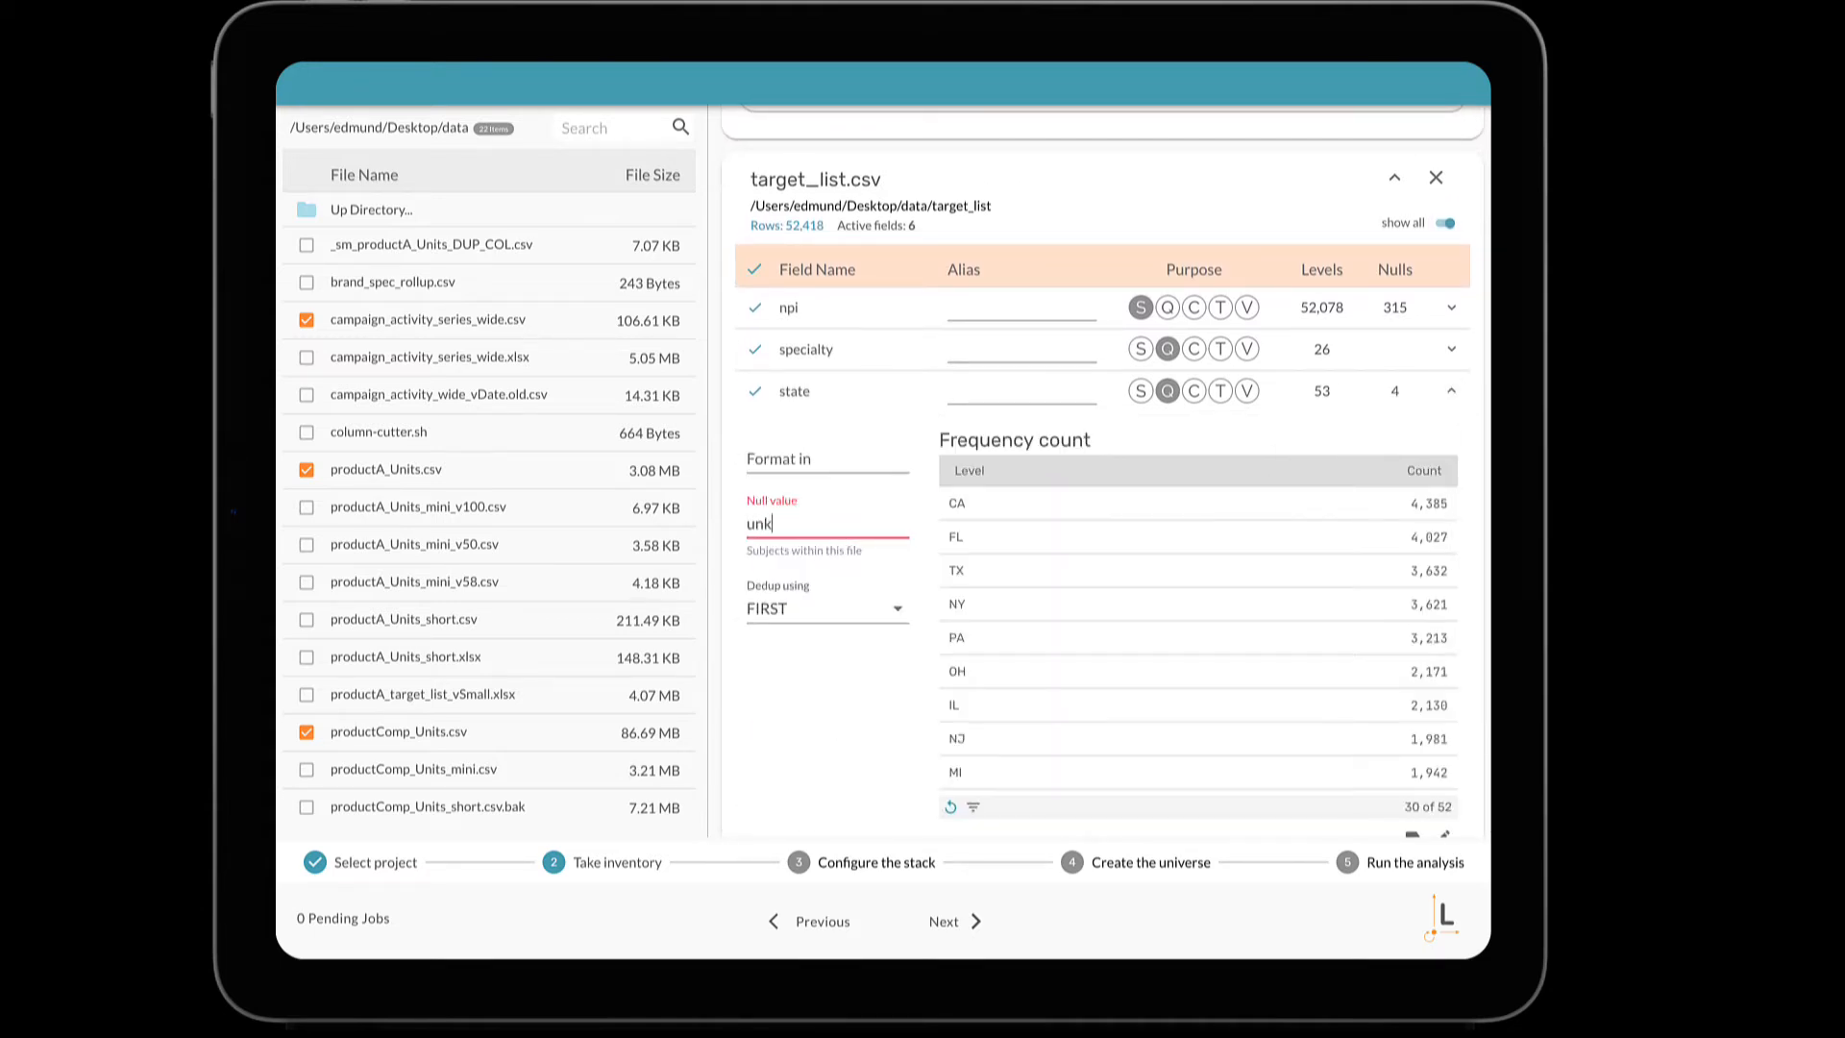
key(Tab)
scroll(1105, 629, down, 5)
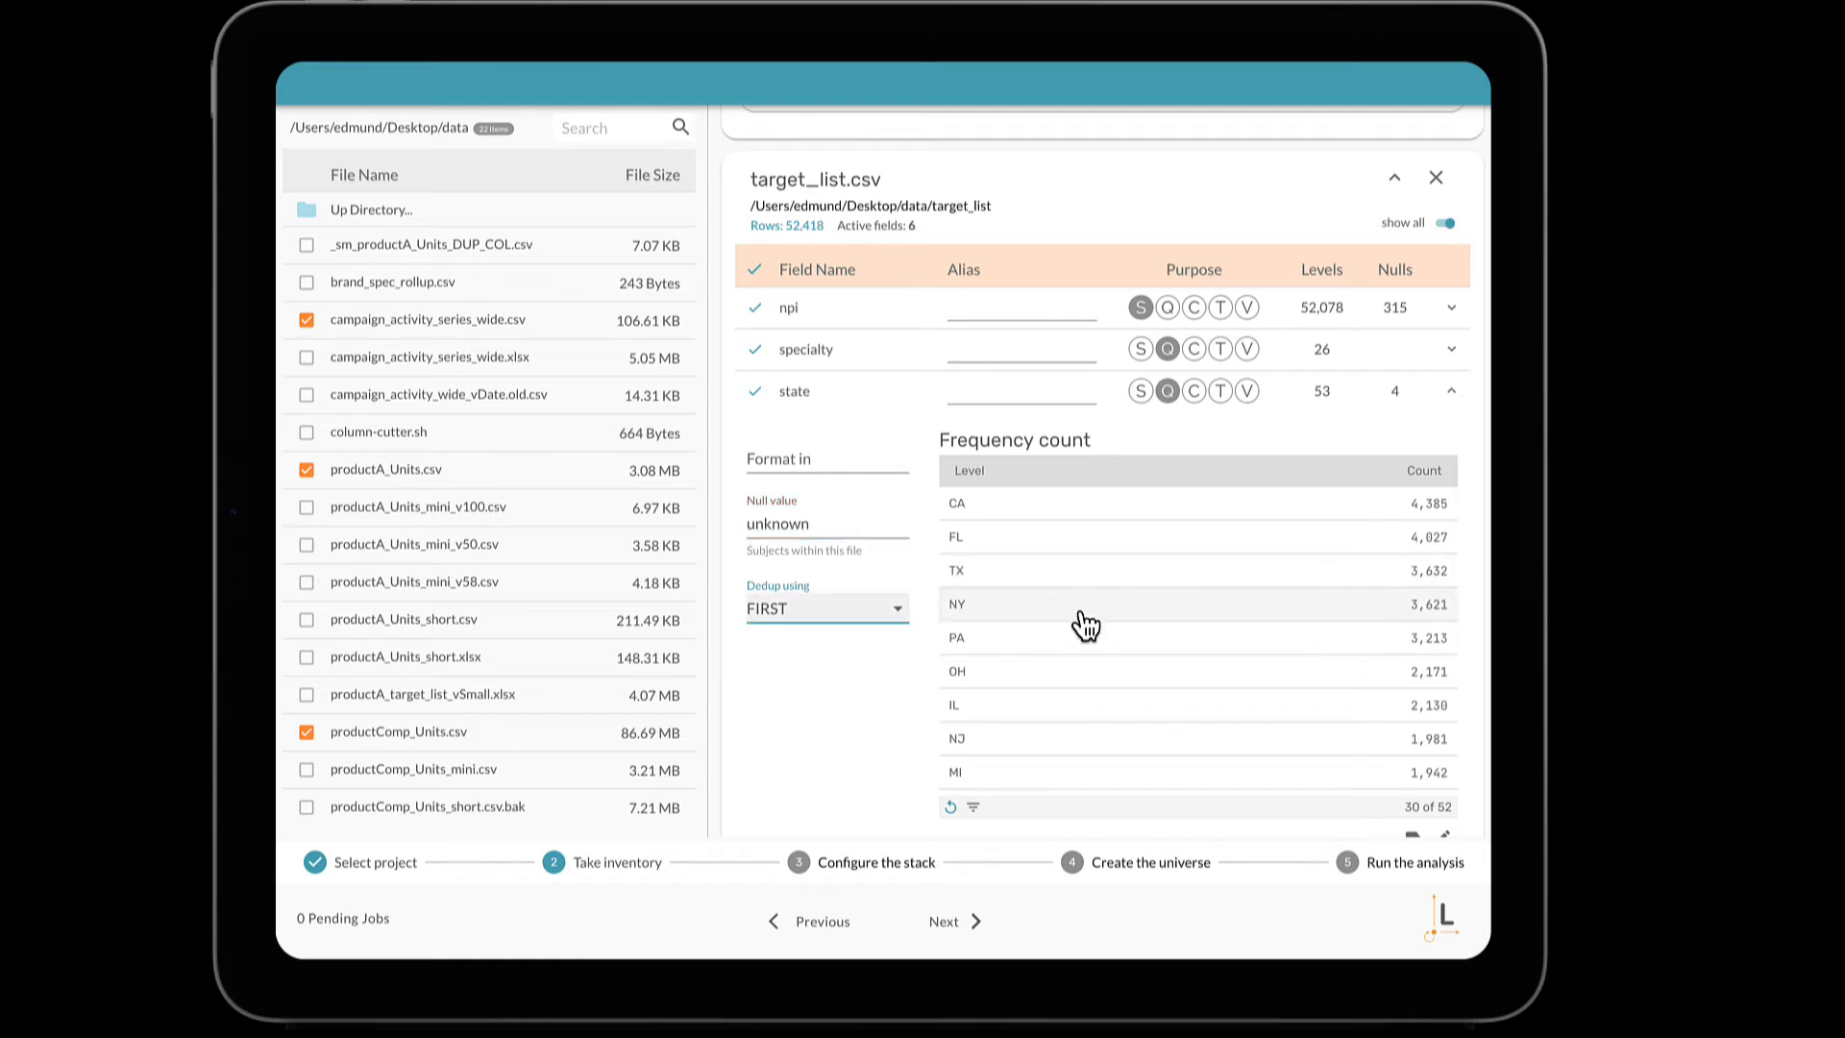
scroll(1180, 650, down, 5)
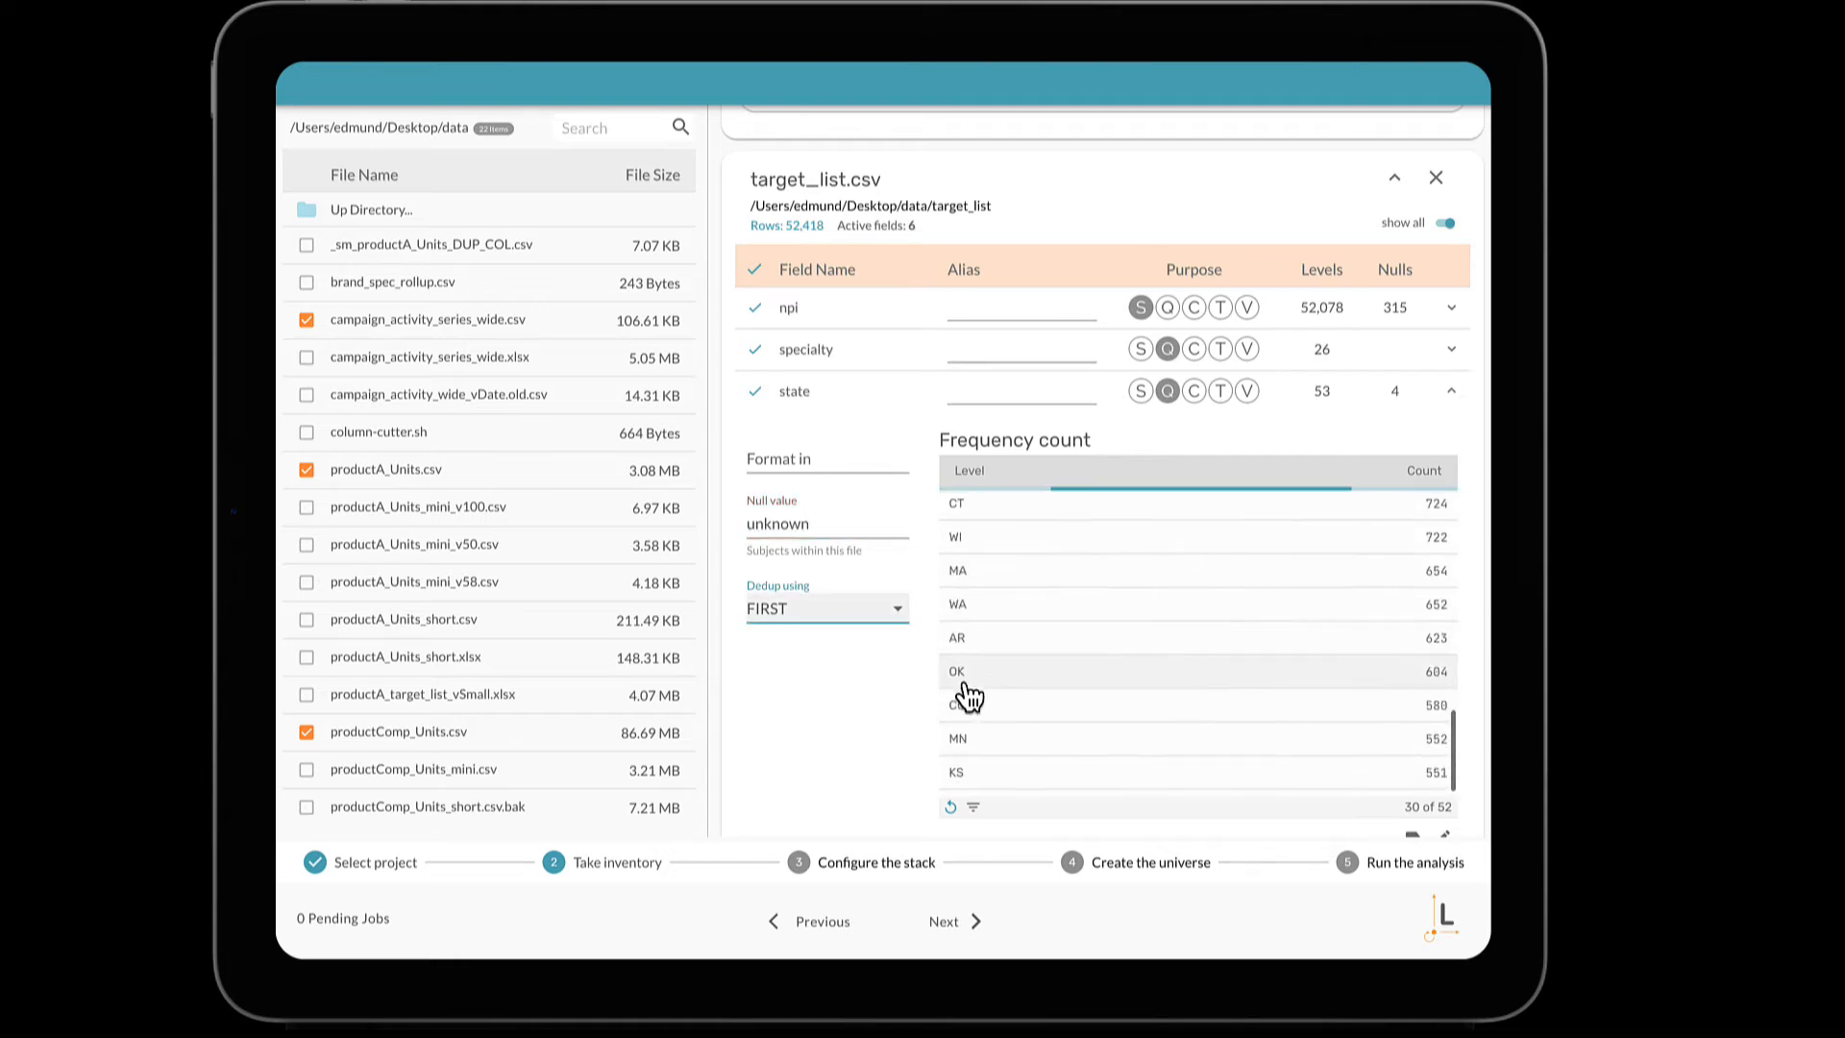
click(1455, 394)
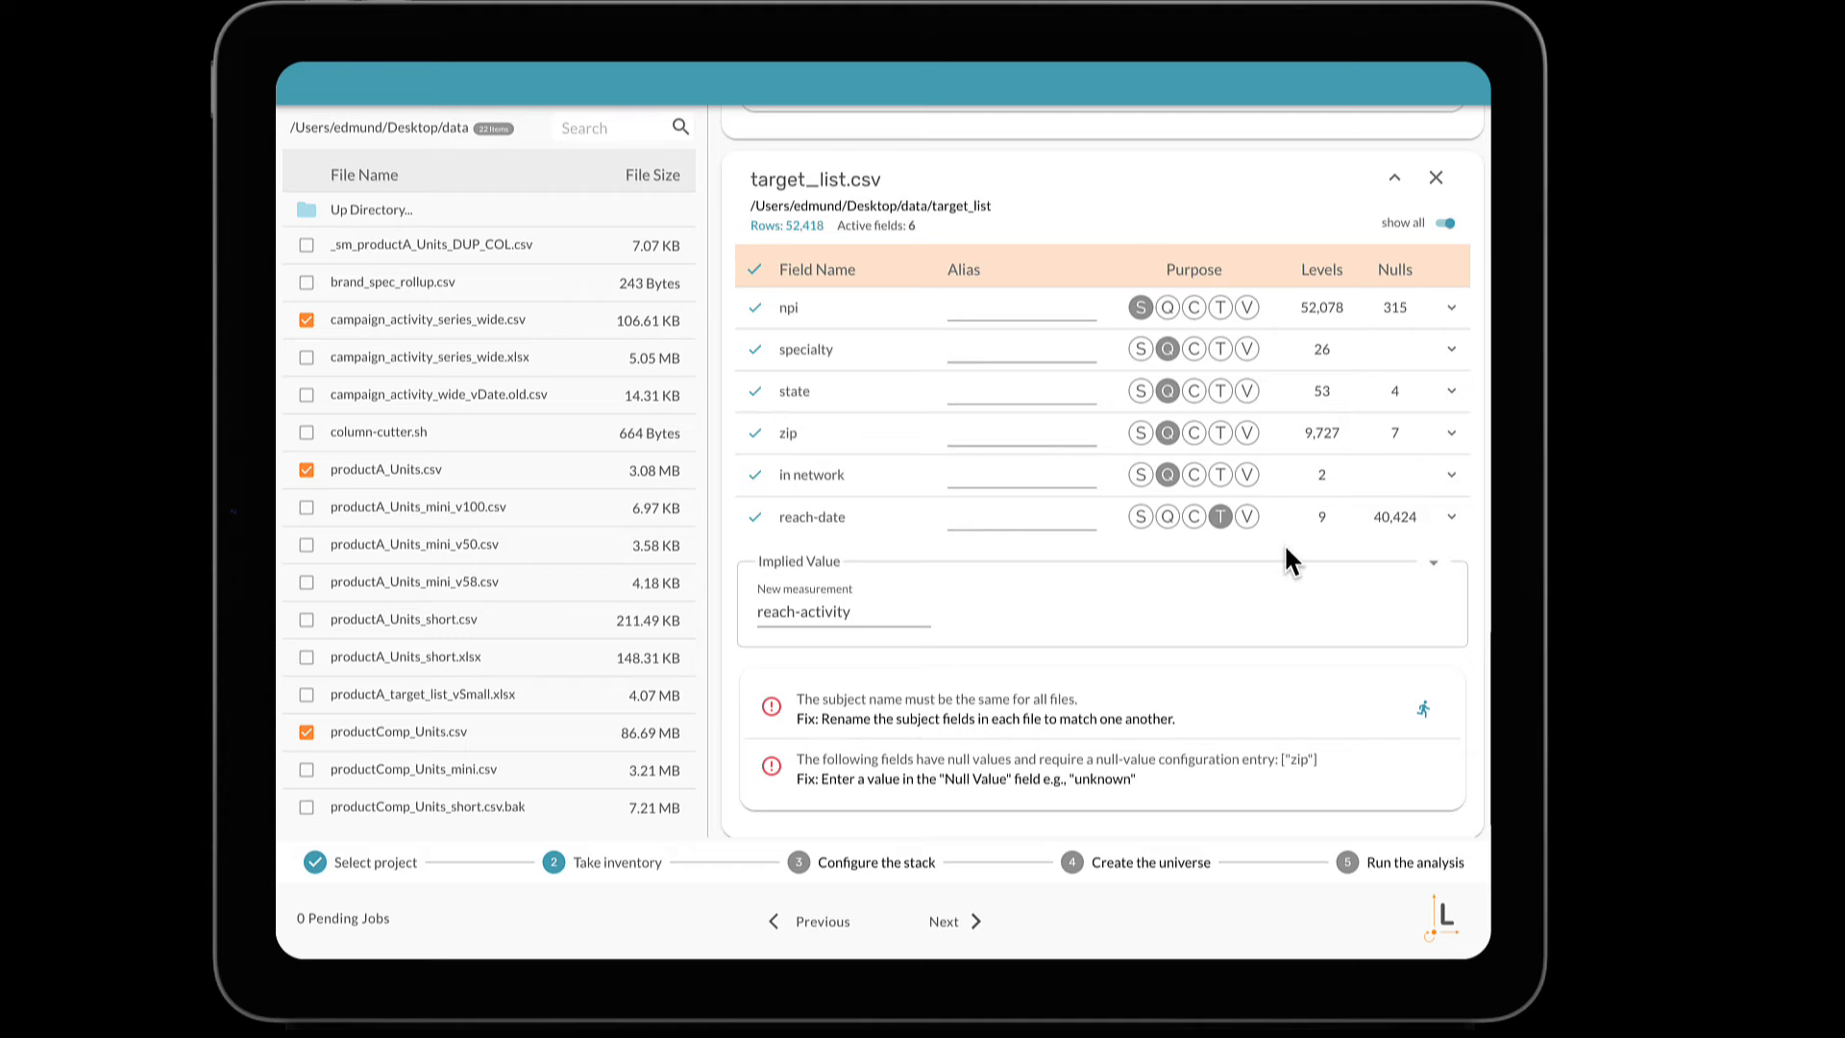
Set the null value of the zip field in target_list.csv to unknown and look through its frequency count
click(1452, 433)
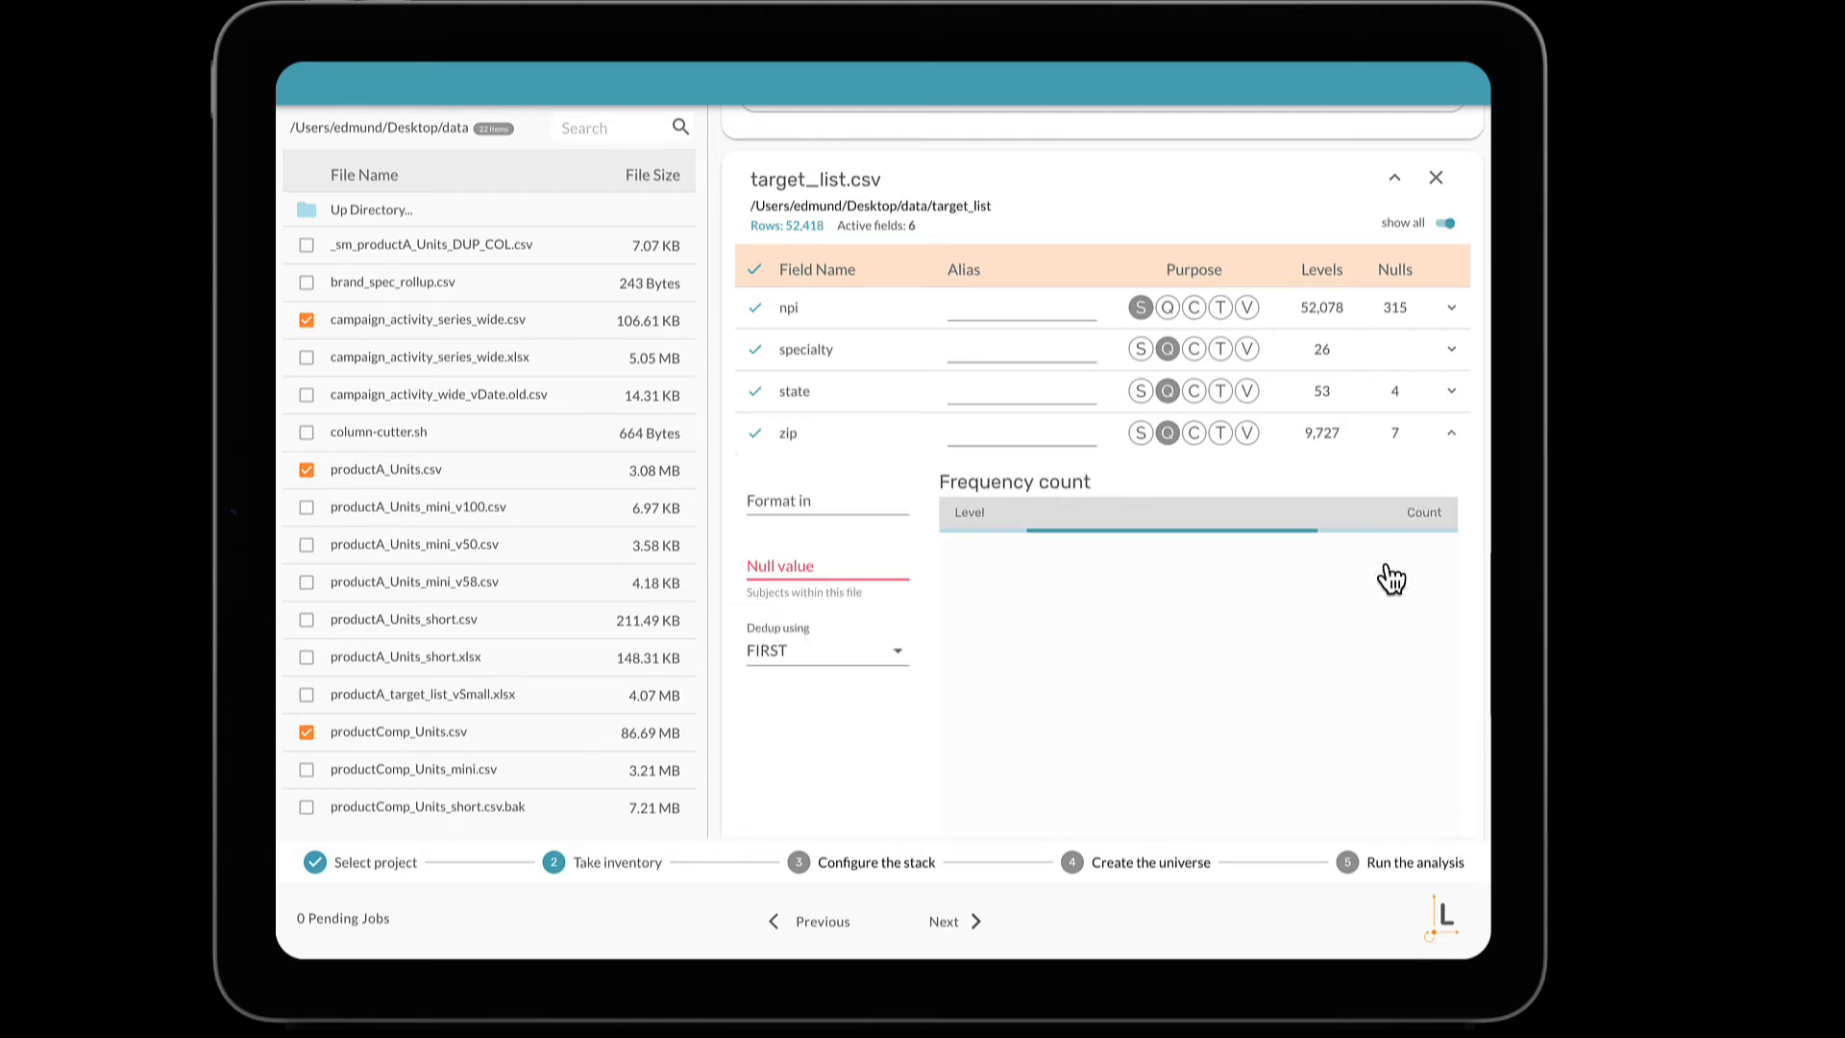
scroll(1392, 586, down, 2)
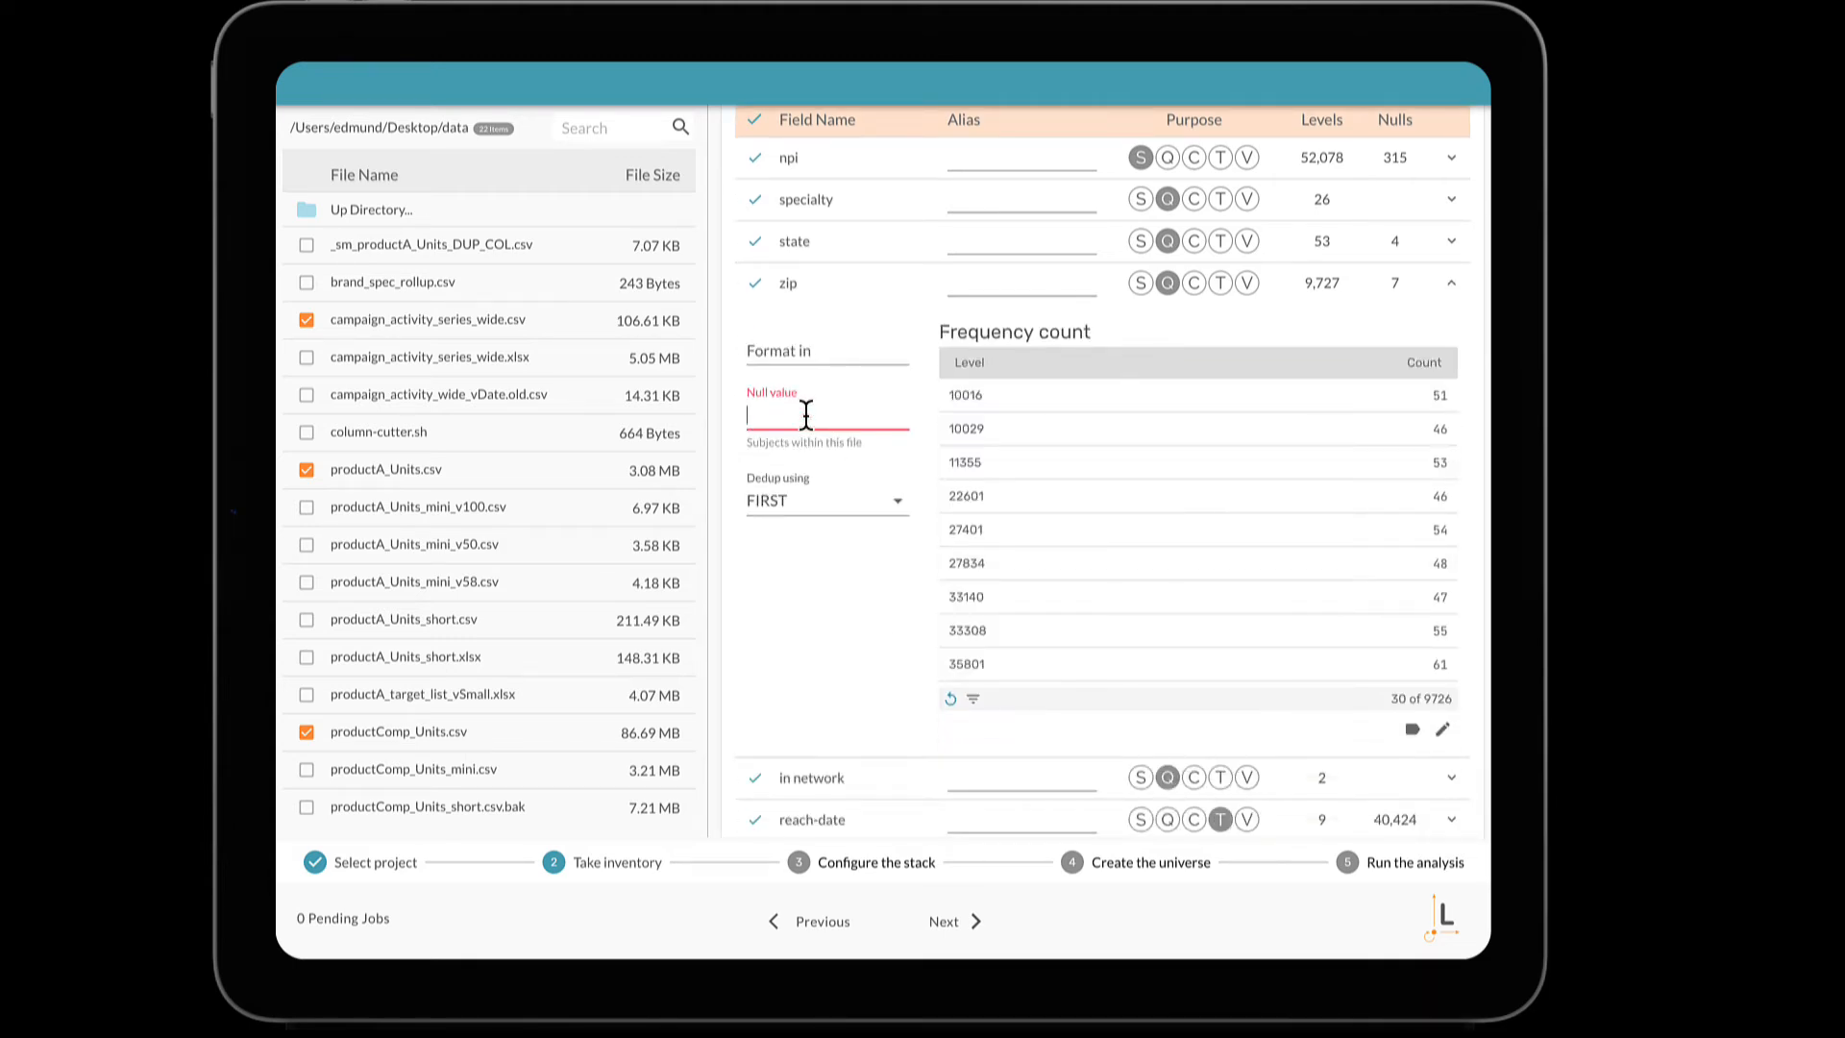
text(unknown)
key(Tab)
scroll(1218, 538, down, 1)
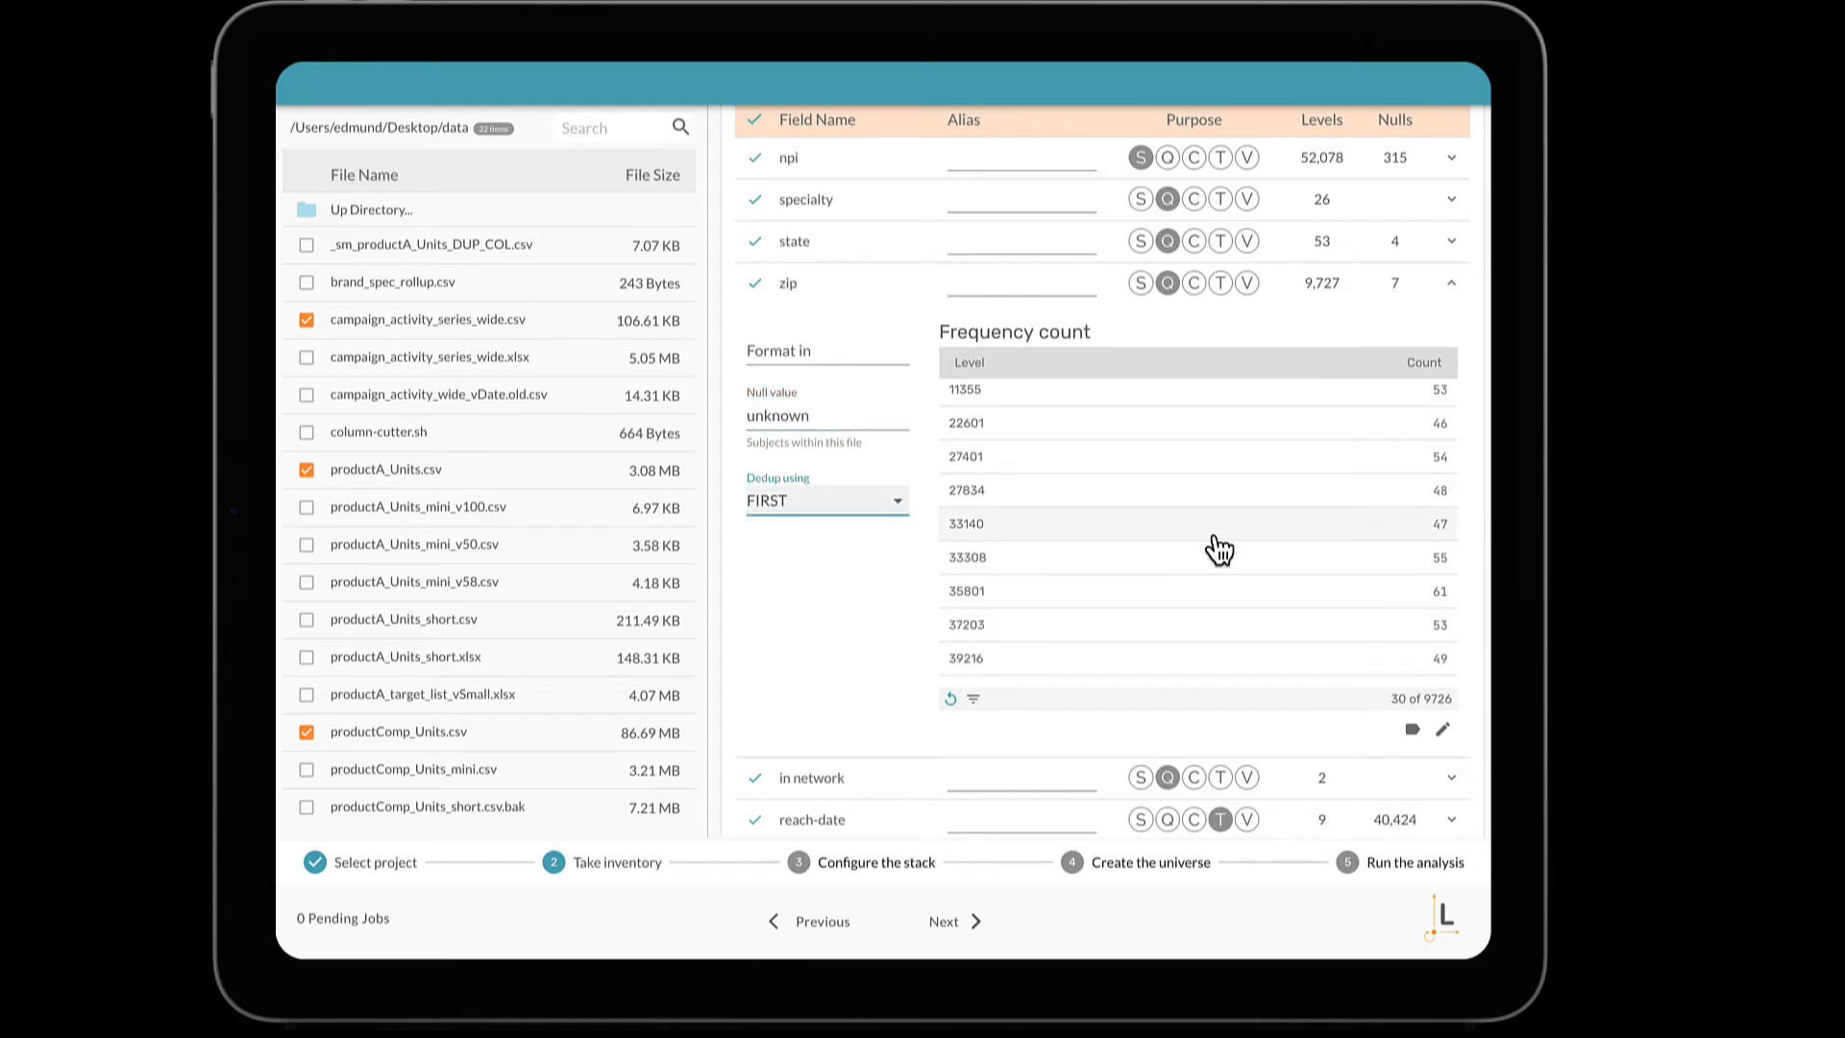
scroll(1218, 550, down, 1)
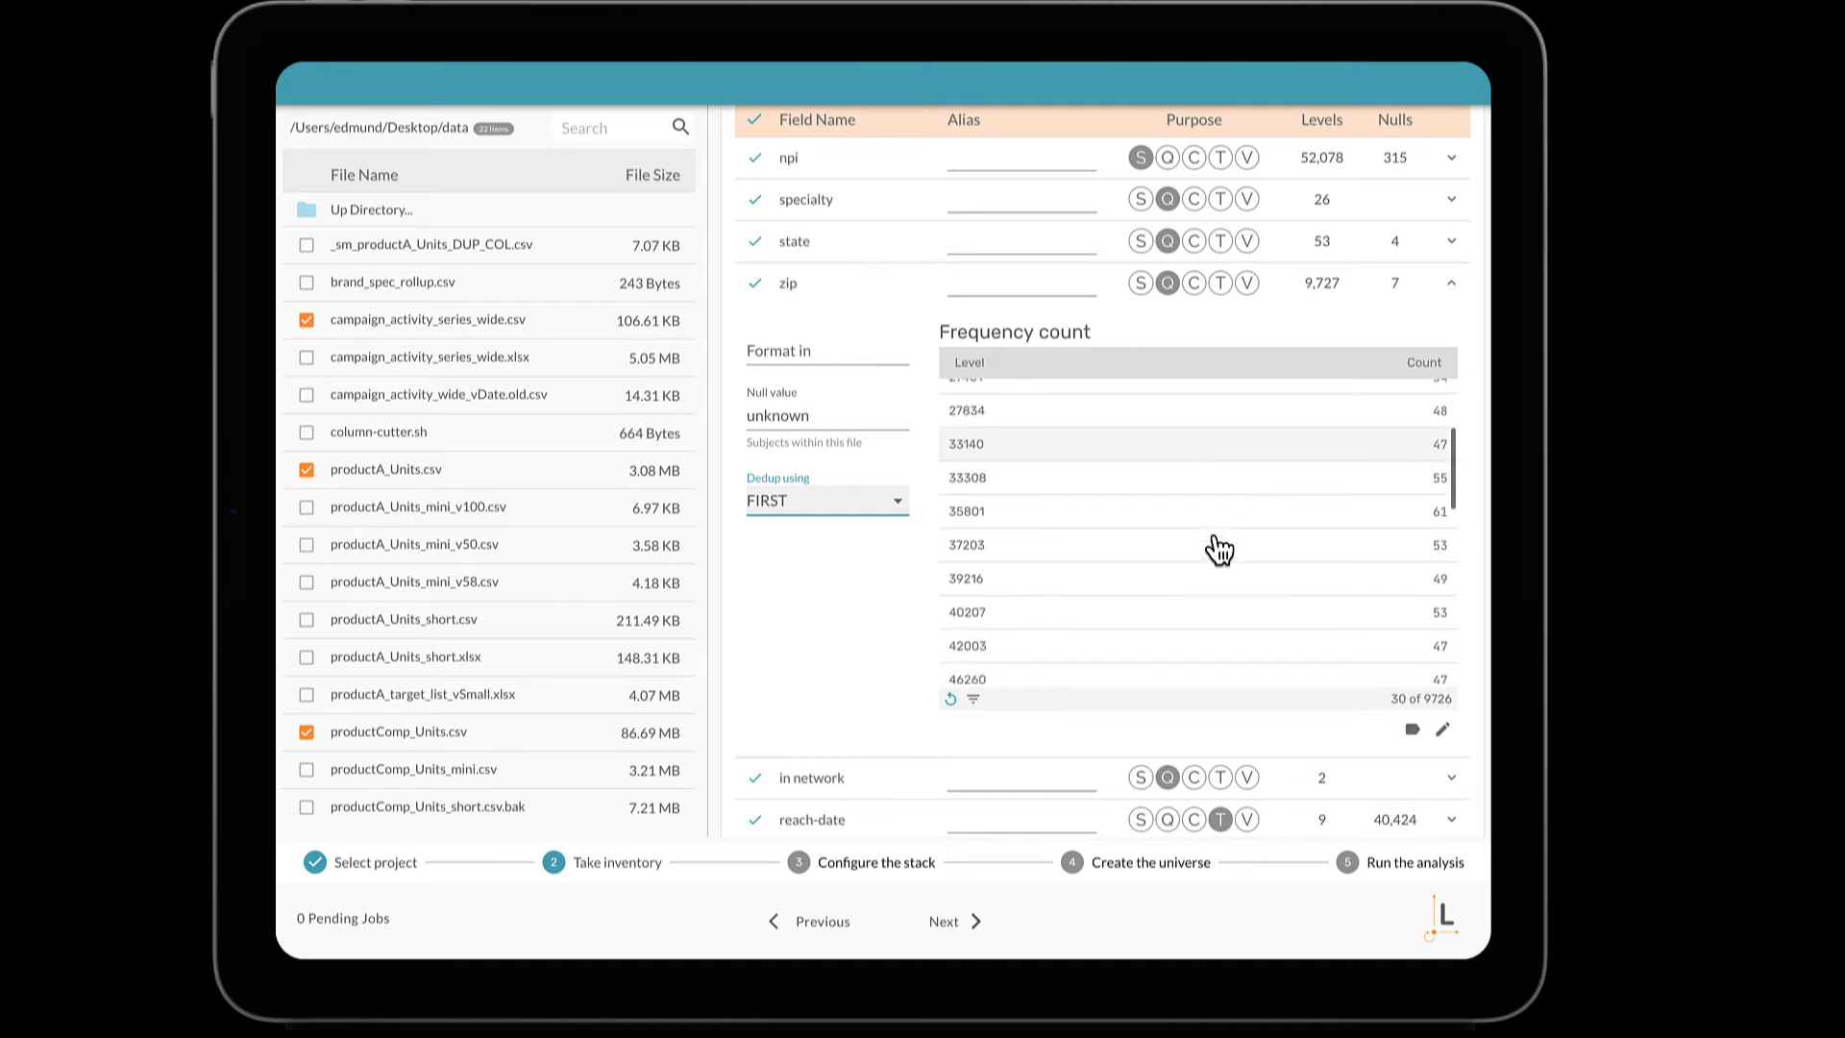
click(1453, 285)
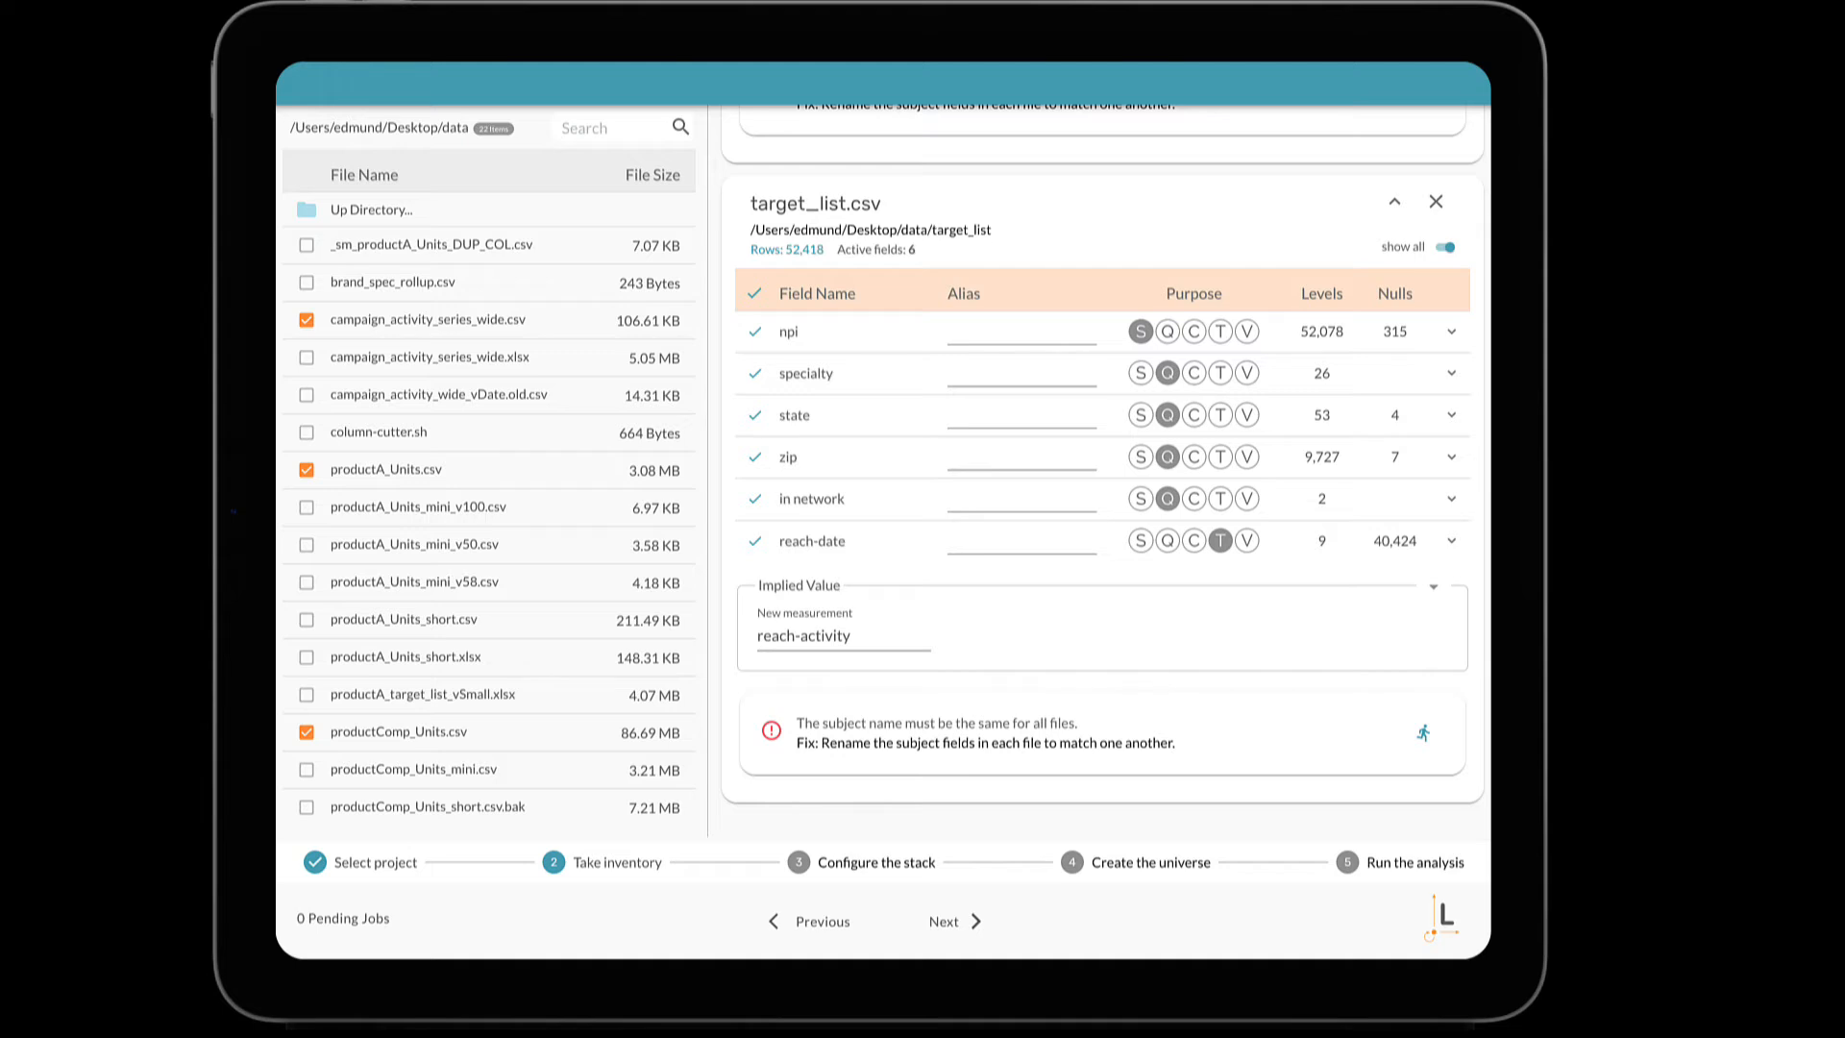
Collapse all four selected files and run the automatic fix for the mismatched subject names from productA_Units.csv
click(1395, 202)
scroll(1423, 438, up, 3)
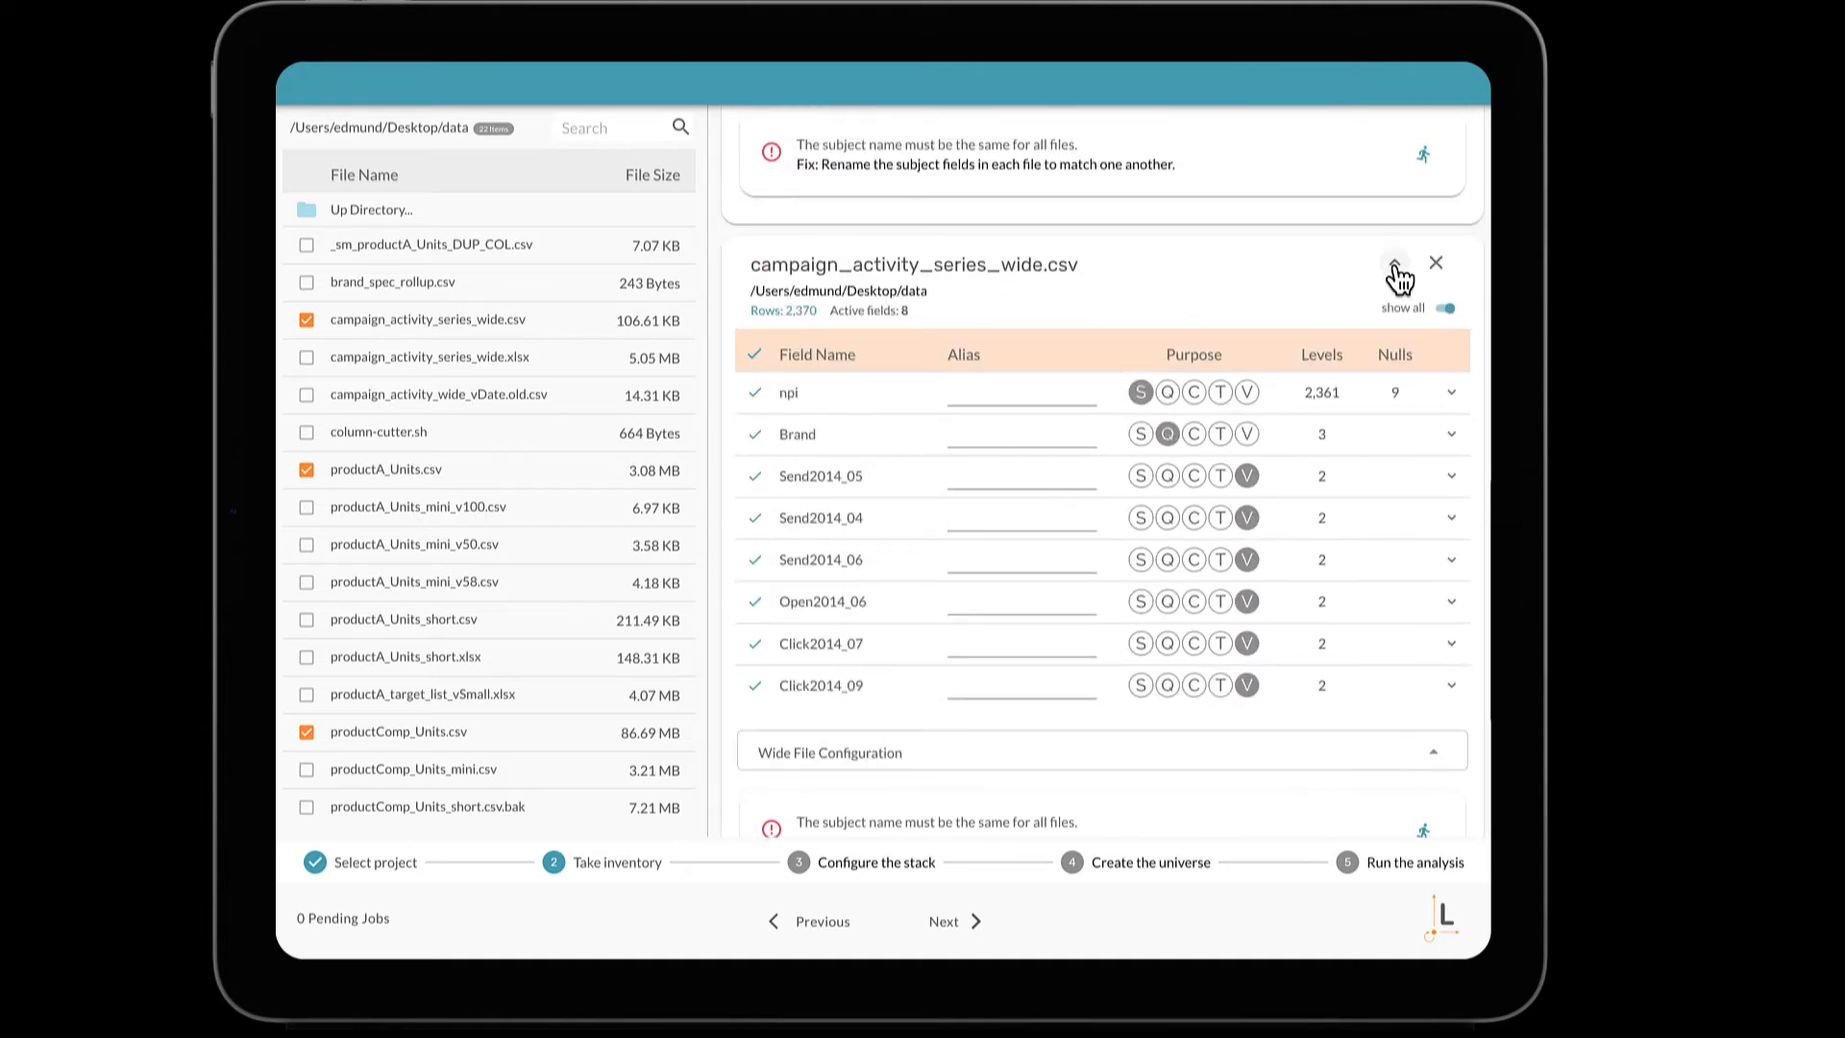
click(1394, 264)
scroll(1394, 263, up, 3)
click(1395, 158)
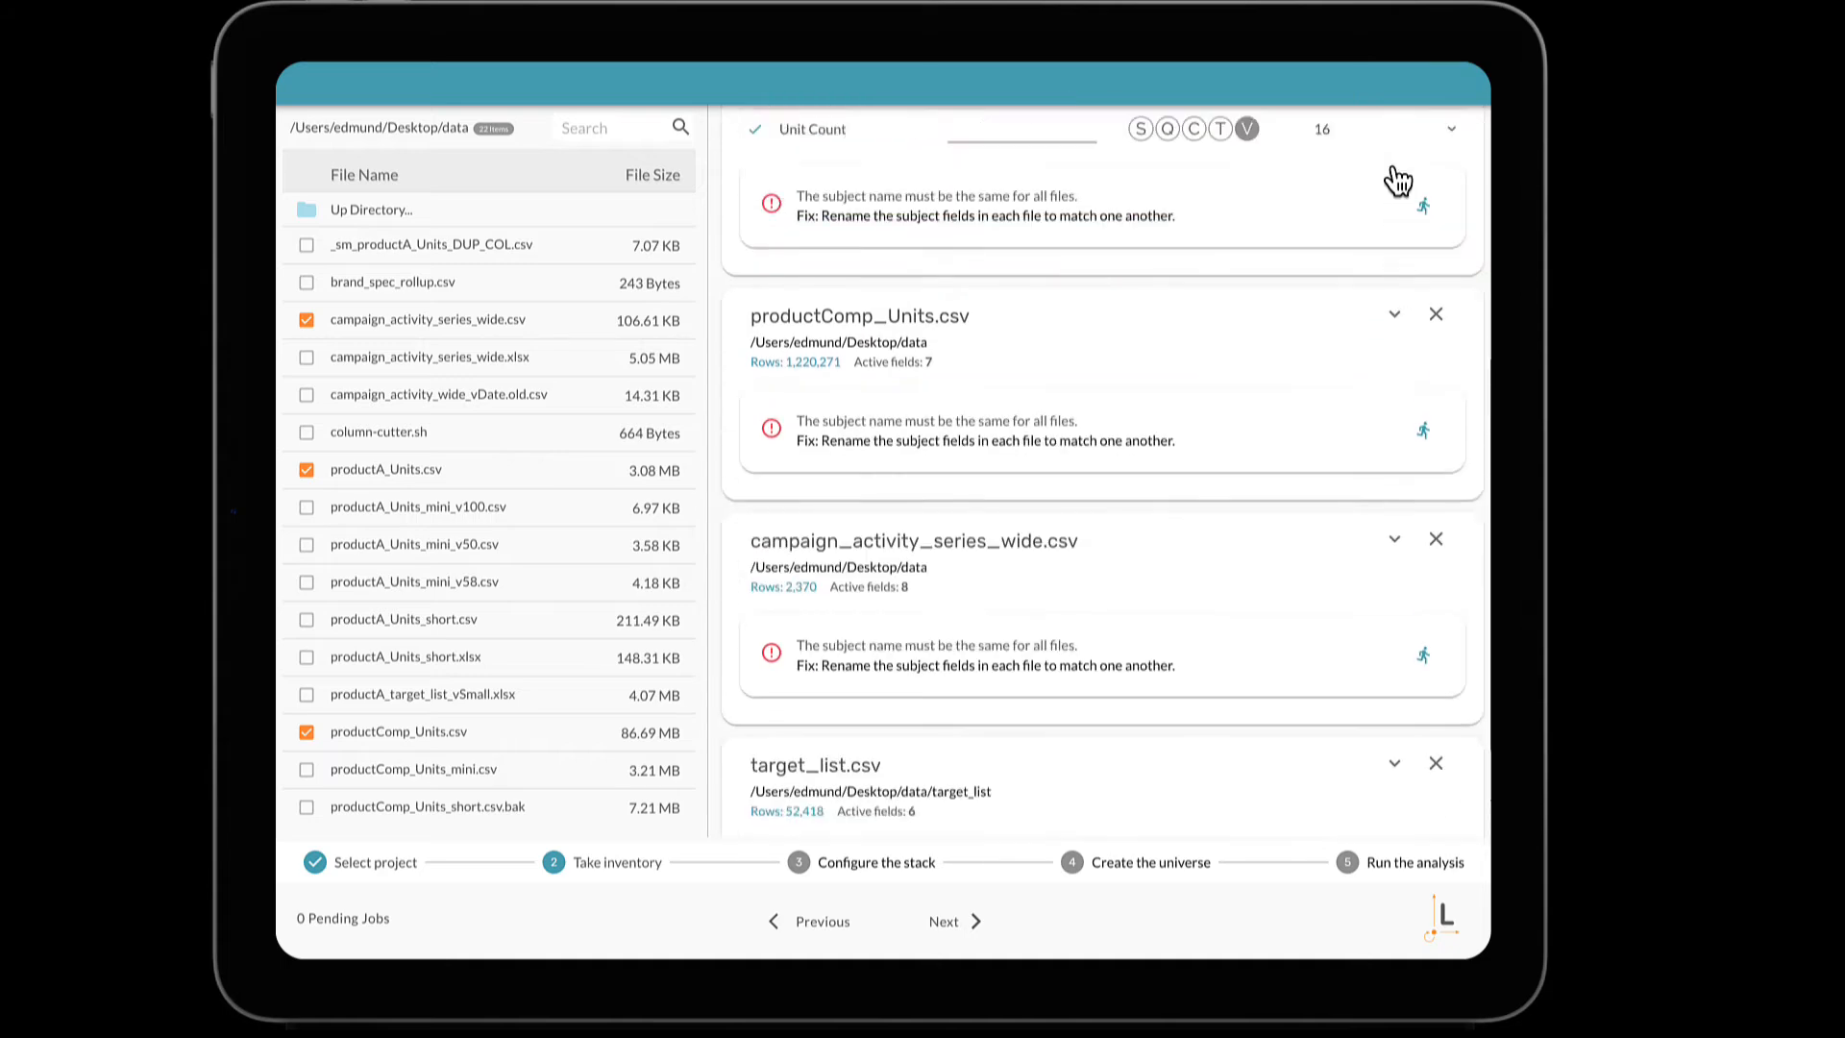
scroll(1394, 171, up, 5)
click(1395, 170)
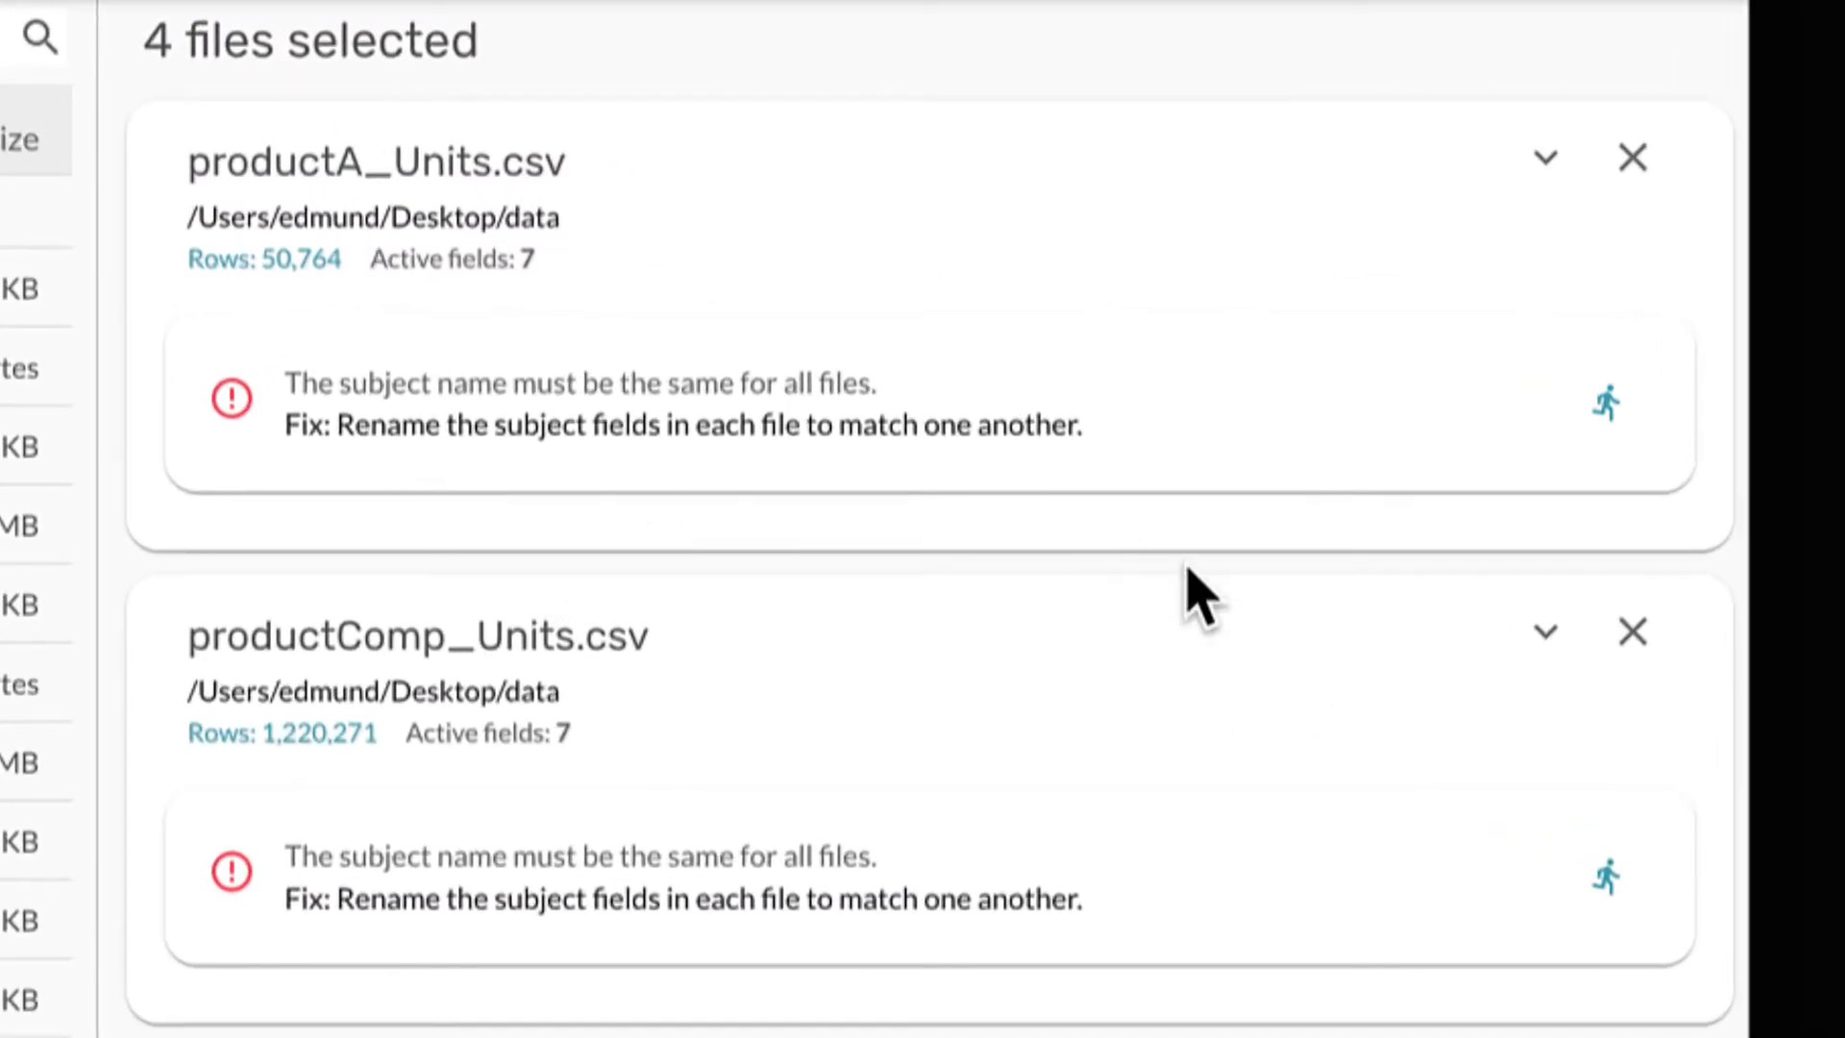
click(1608, 409)
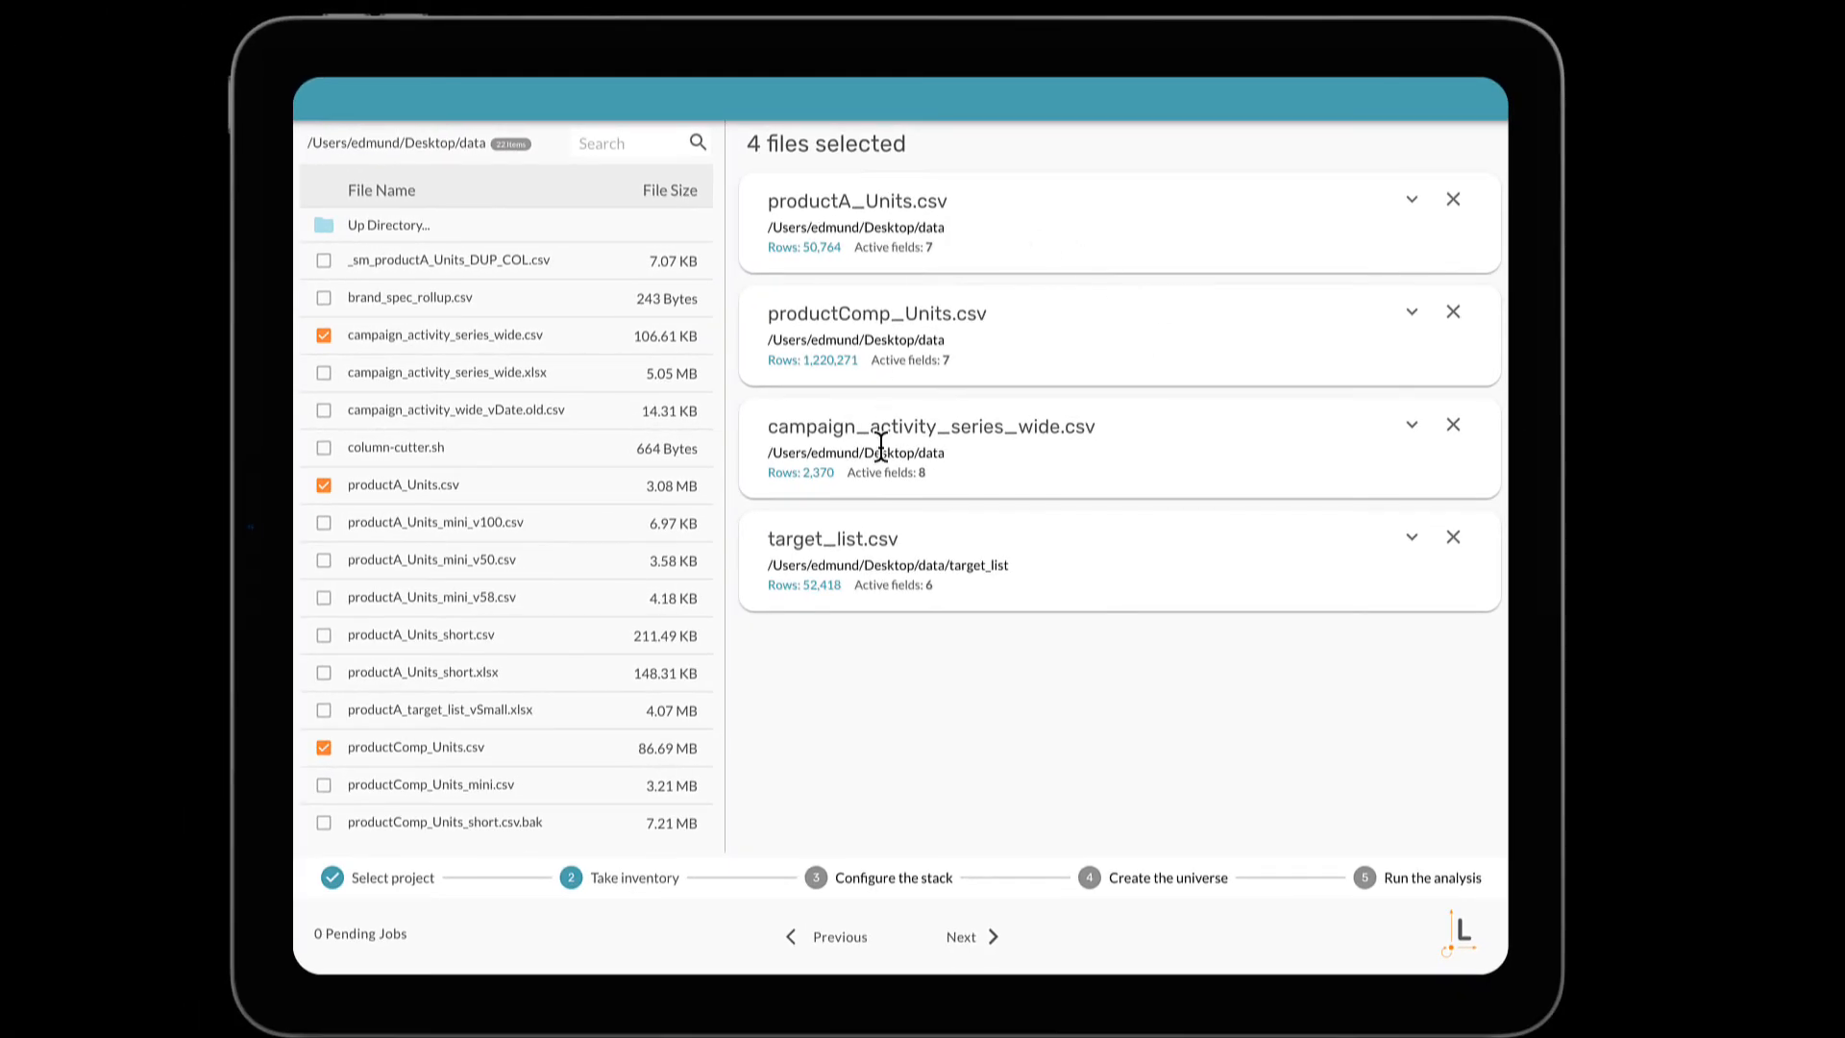
Check the contents of the target_list folder, return to the data folder and proceed to configuring the stack
scroll(476, 711, down, 5)
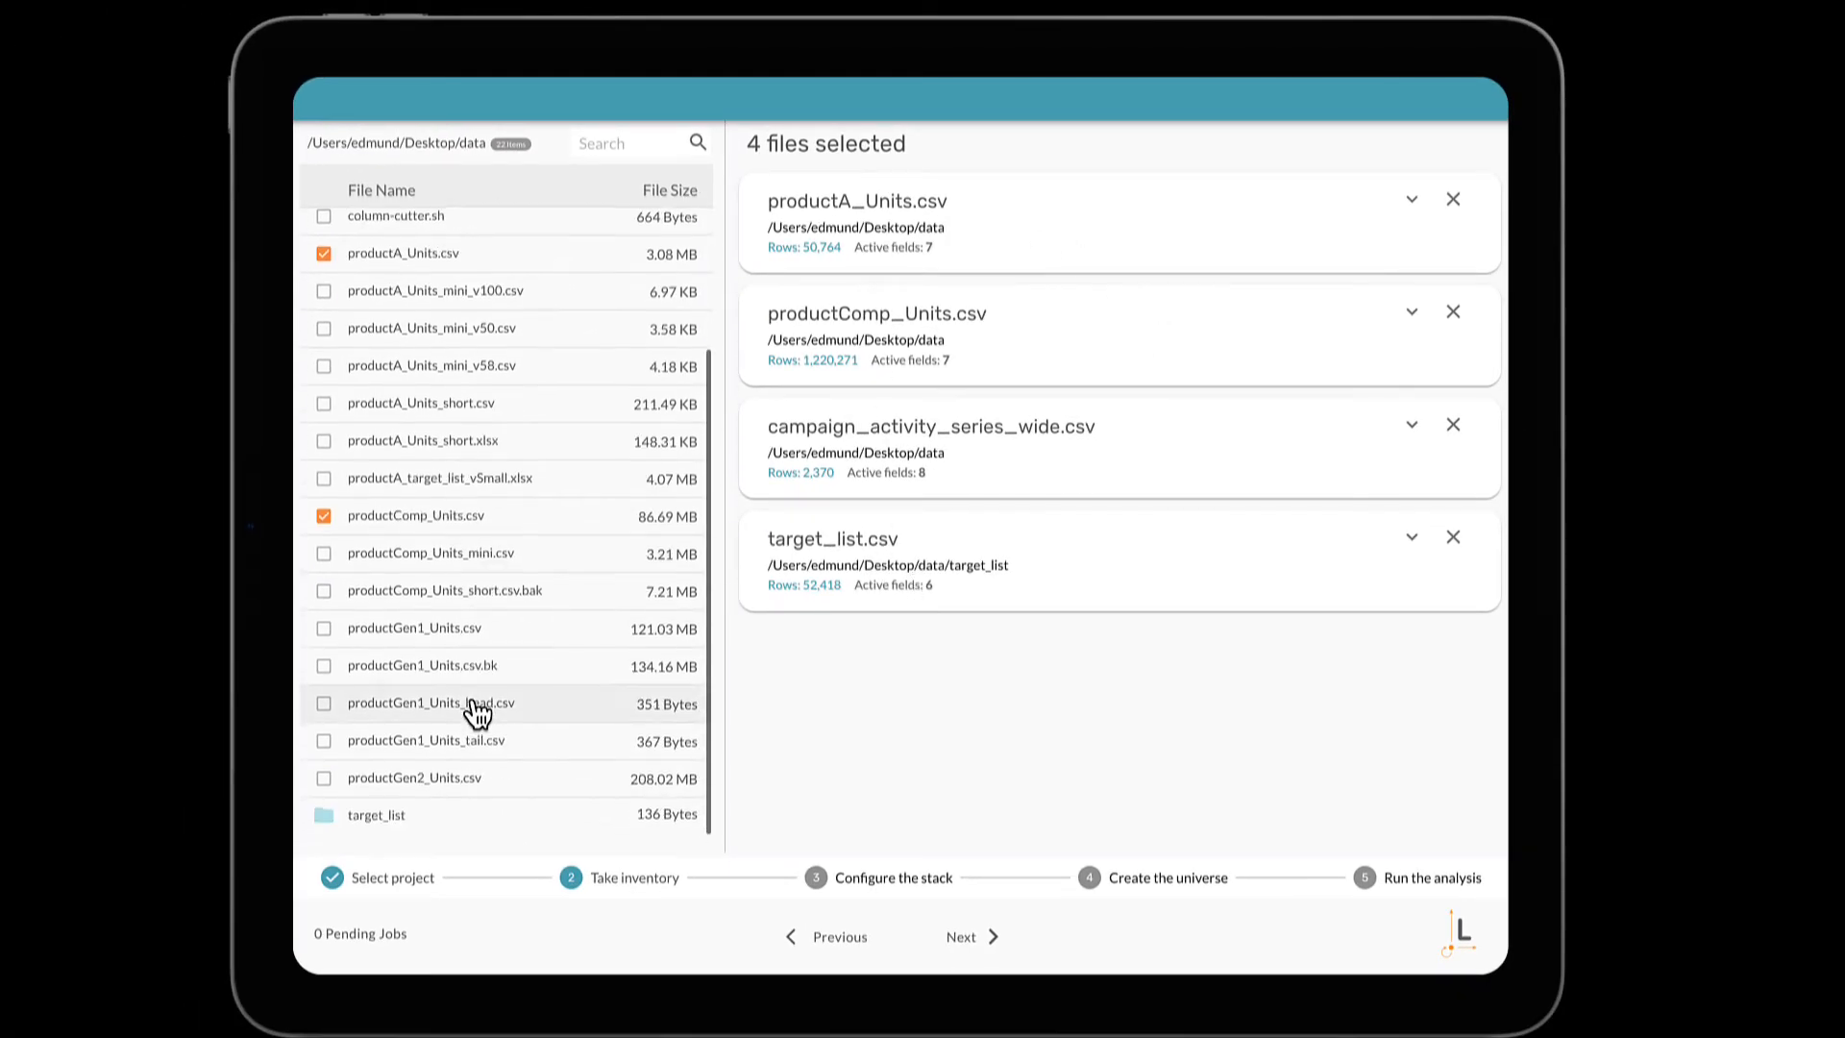
click(401, 823)
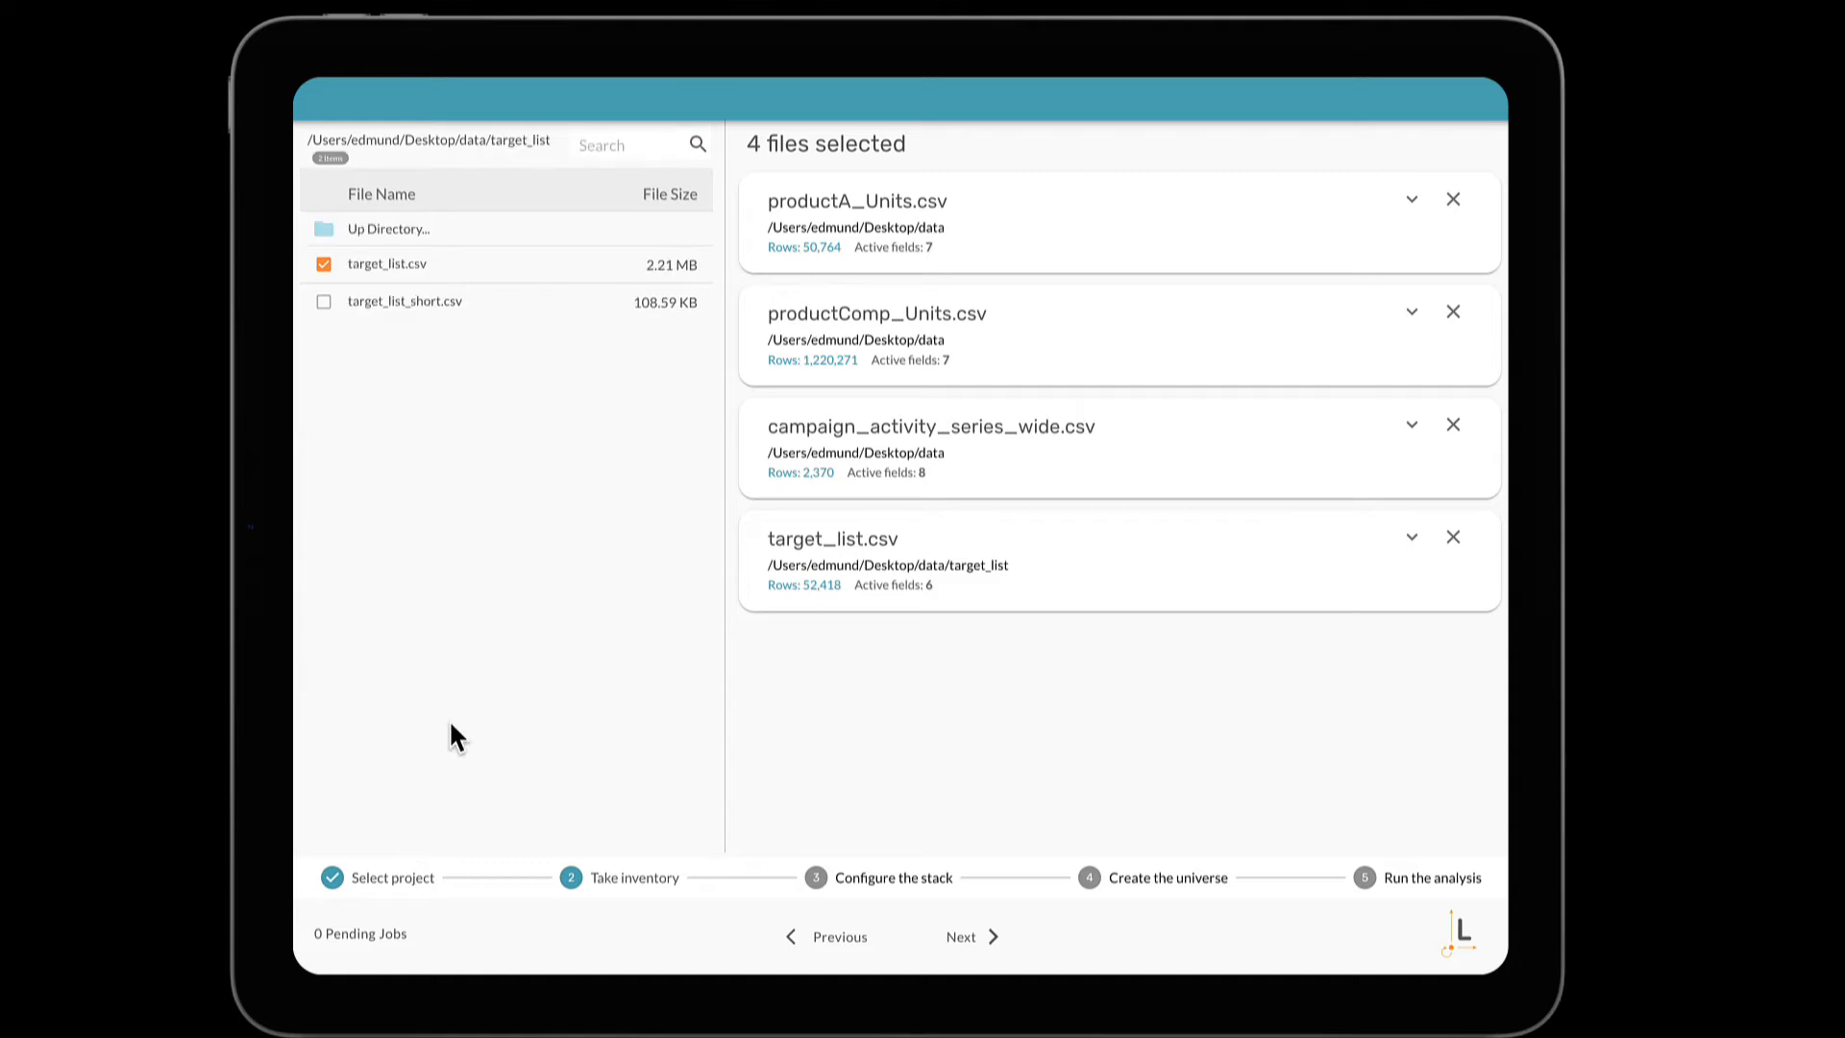
click(399, 232)
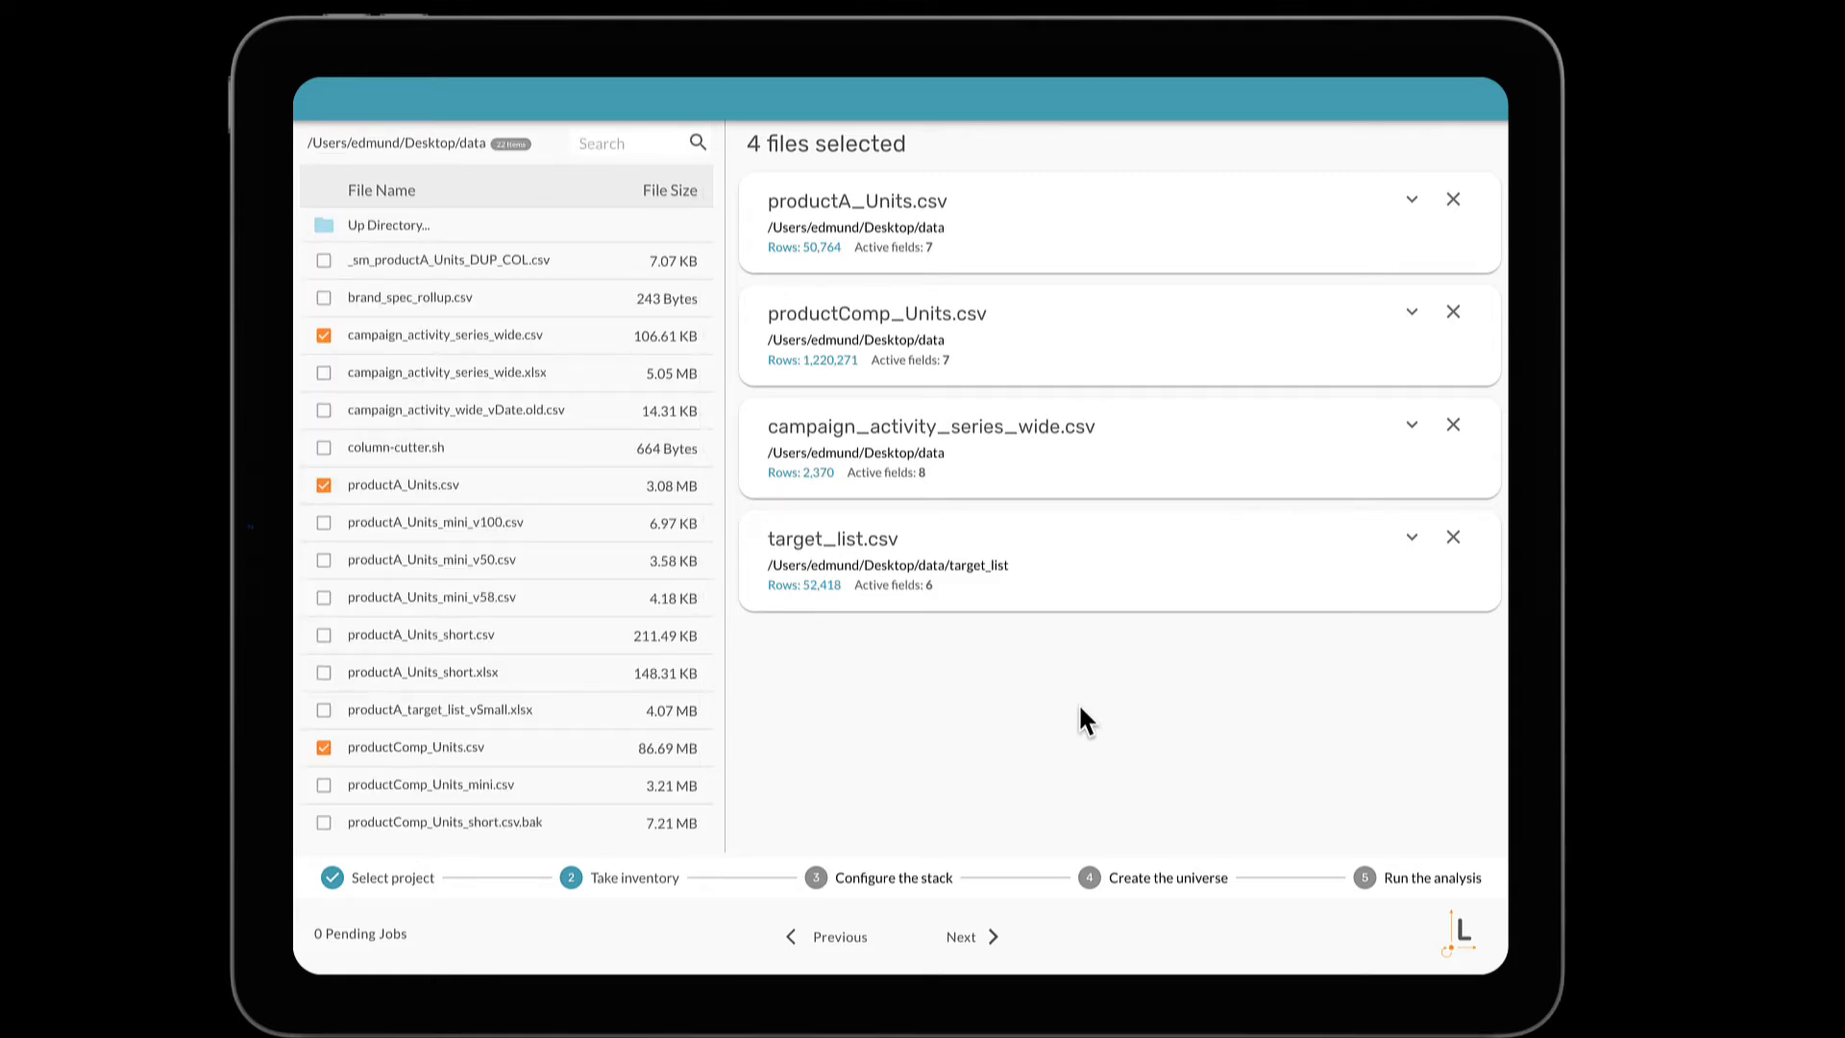
click(988, 938)
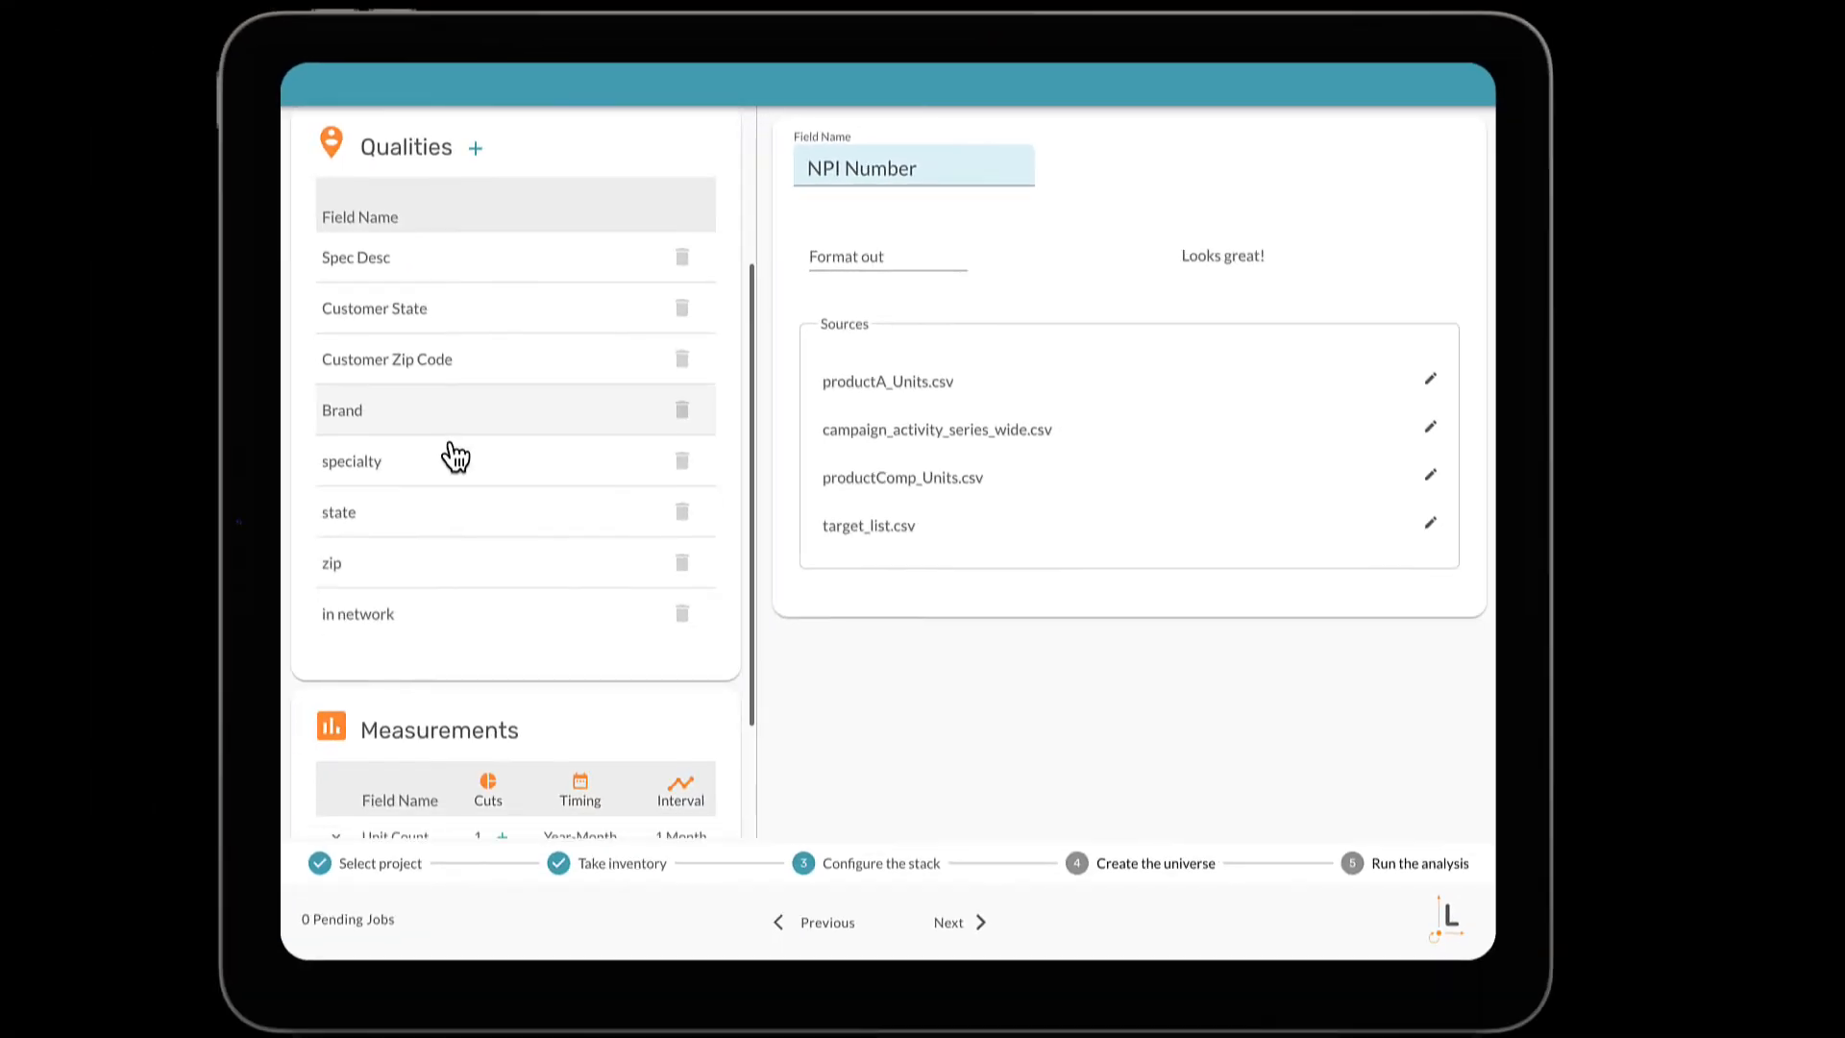
Set the null value expansion of the Spec Desc quality to unknown and check its source files
click(403, 274)
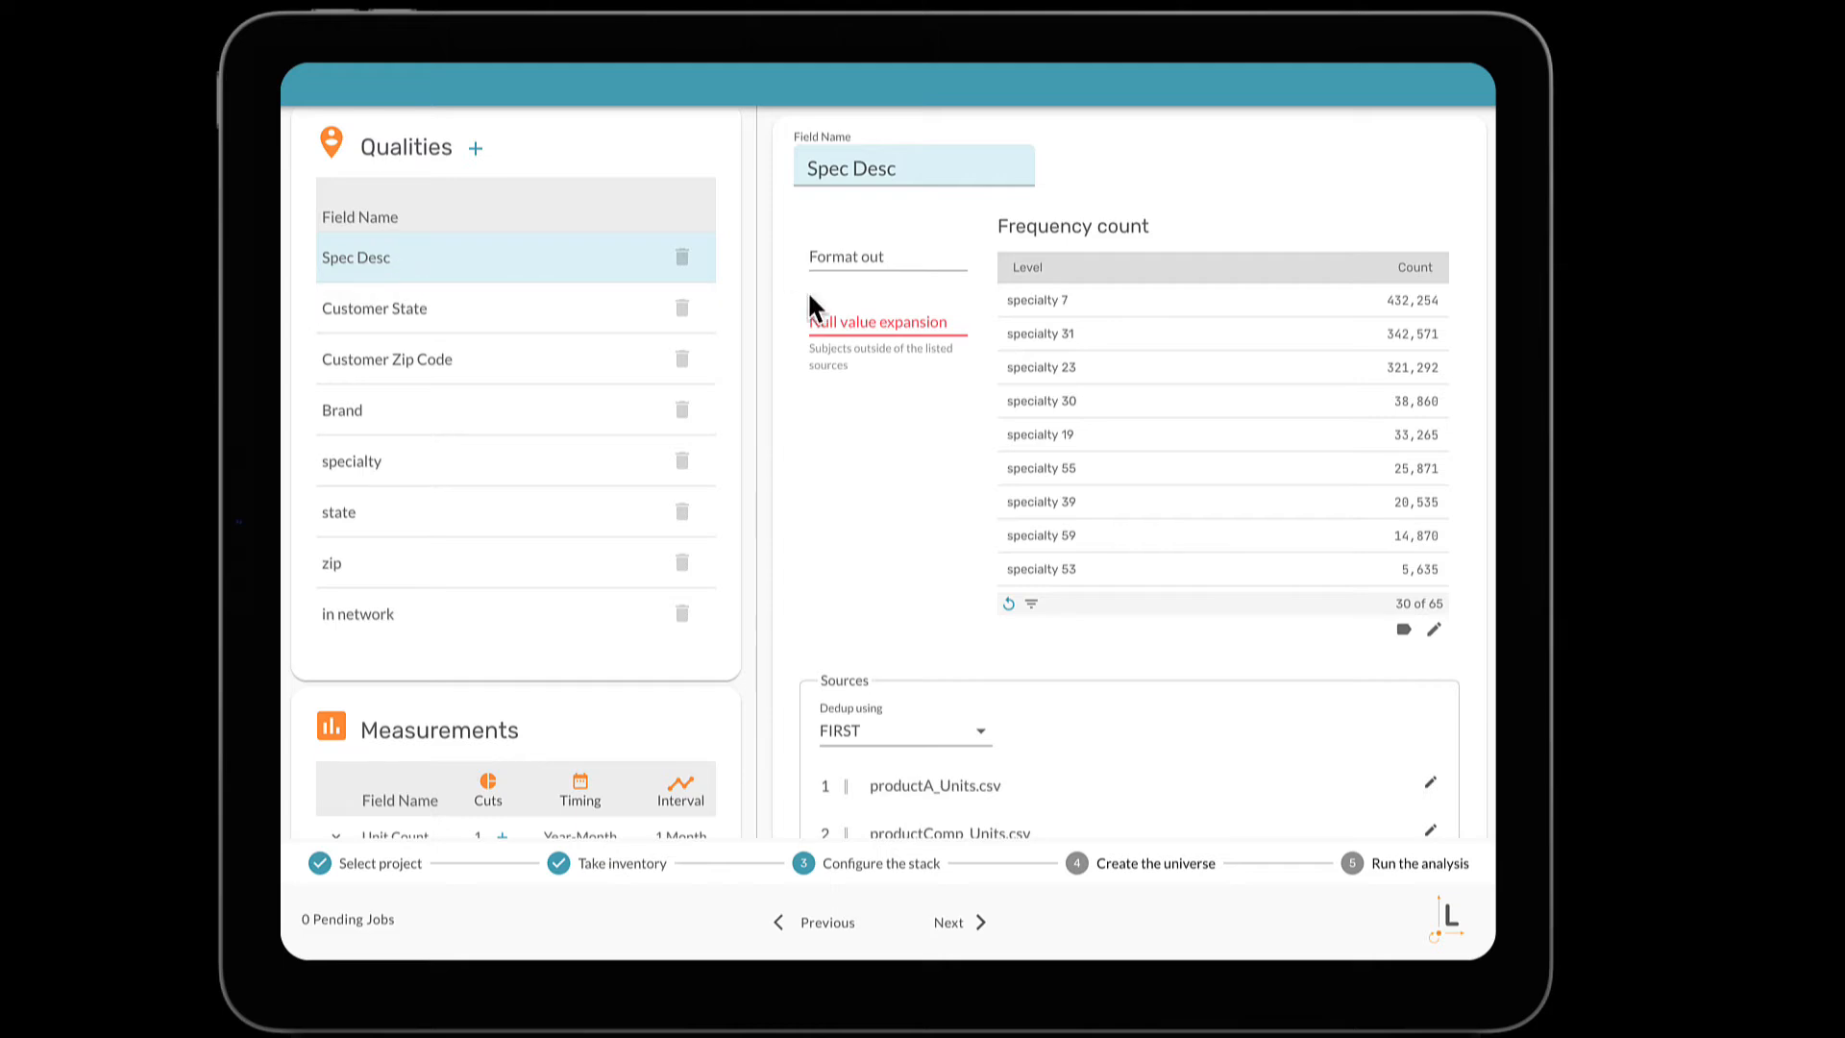
click(842, 318)
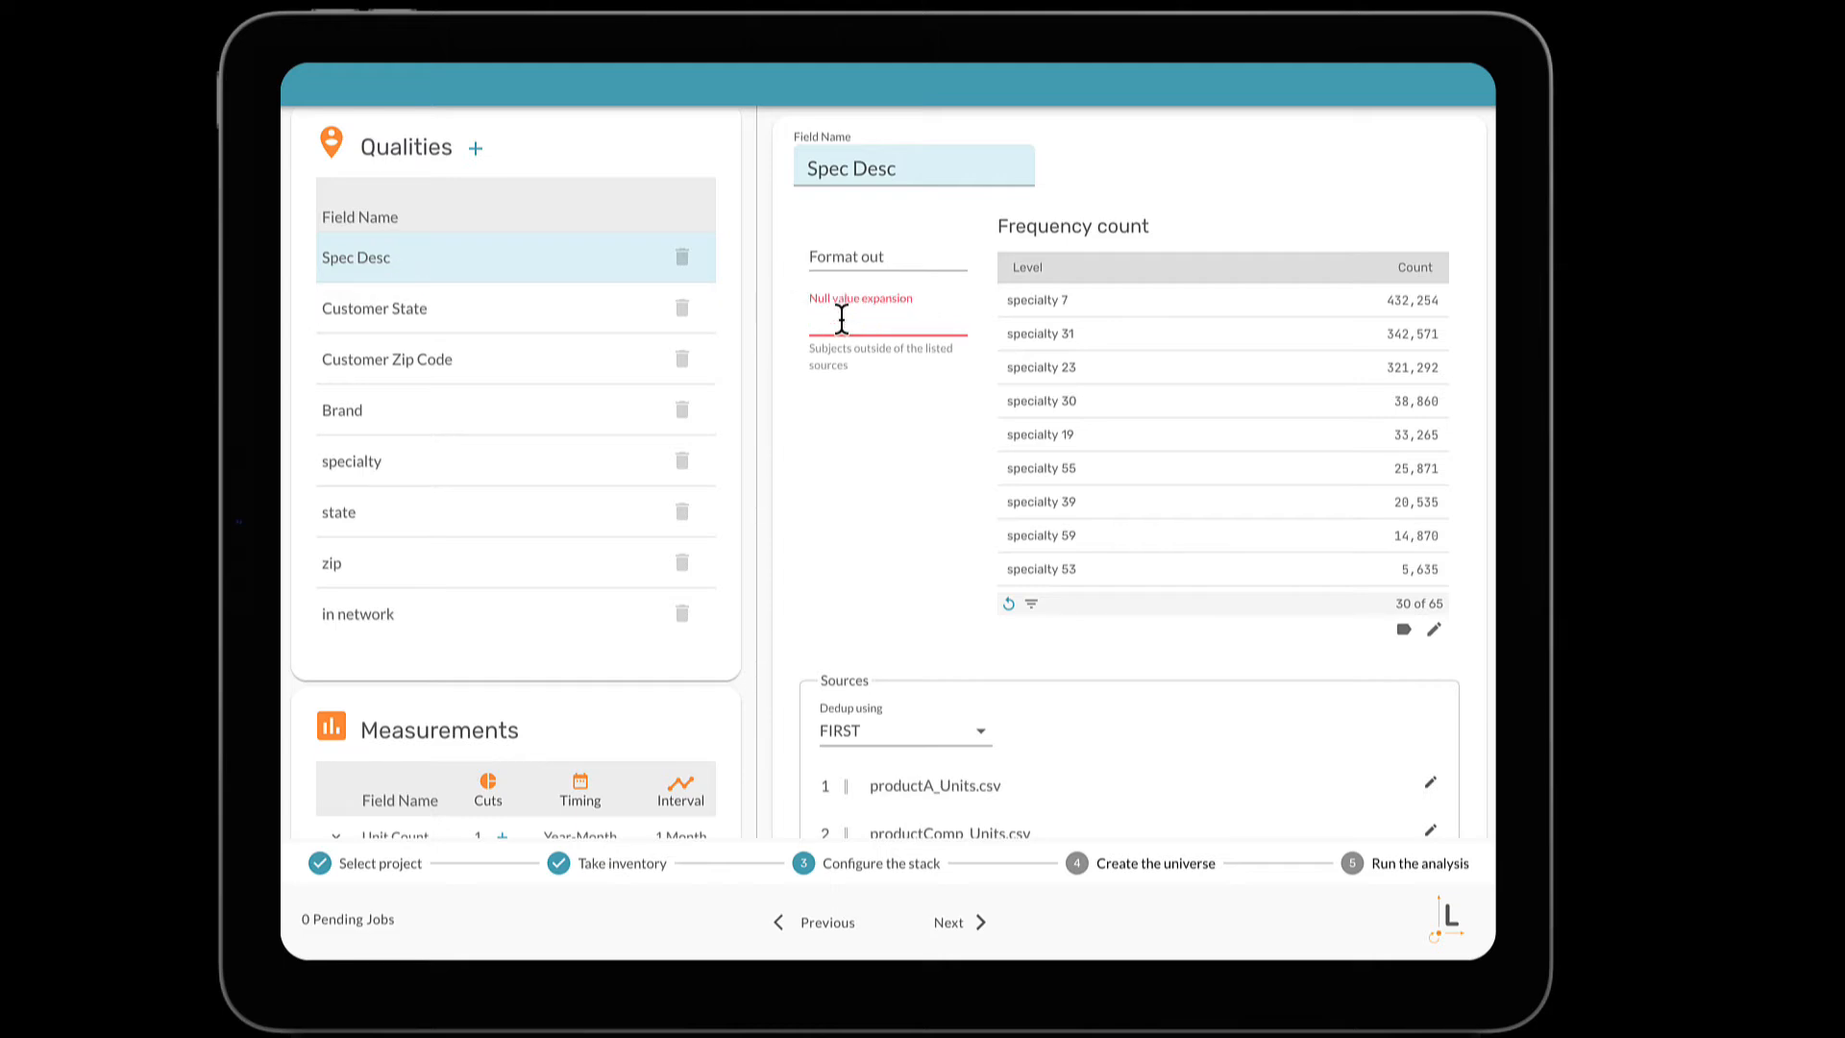
text(um)
text(known)
key(Tab)
scroll(955, 576, down, 1)
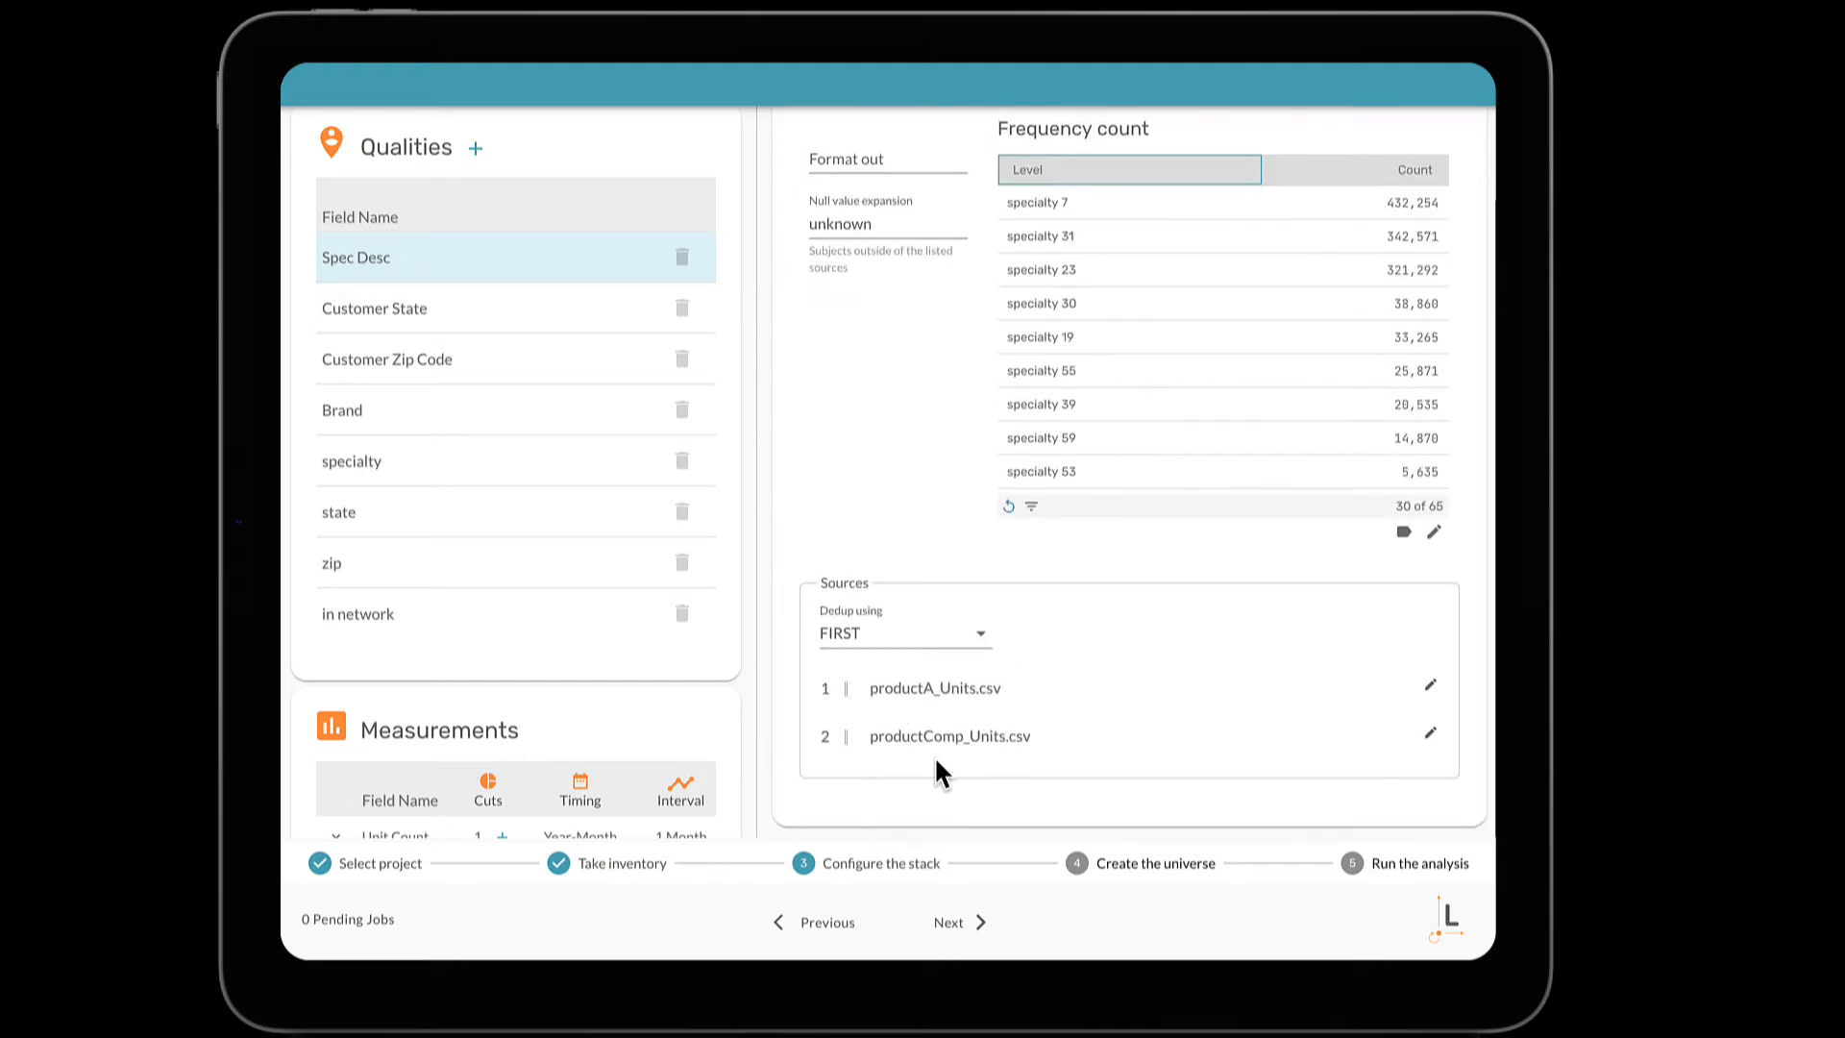
Look through the frequency count of the specialty quality from target_list.csv and delete that quality
click(471, 463)
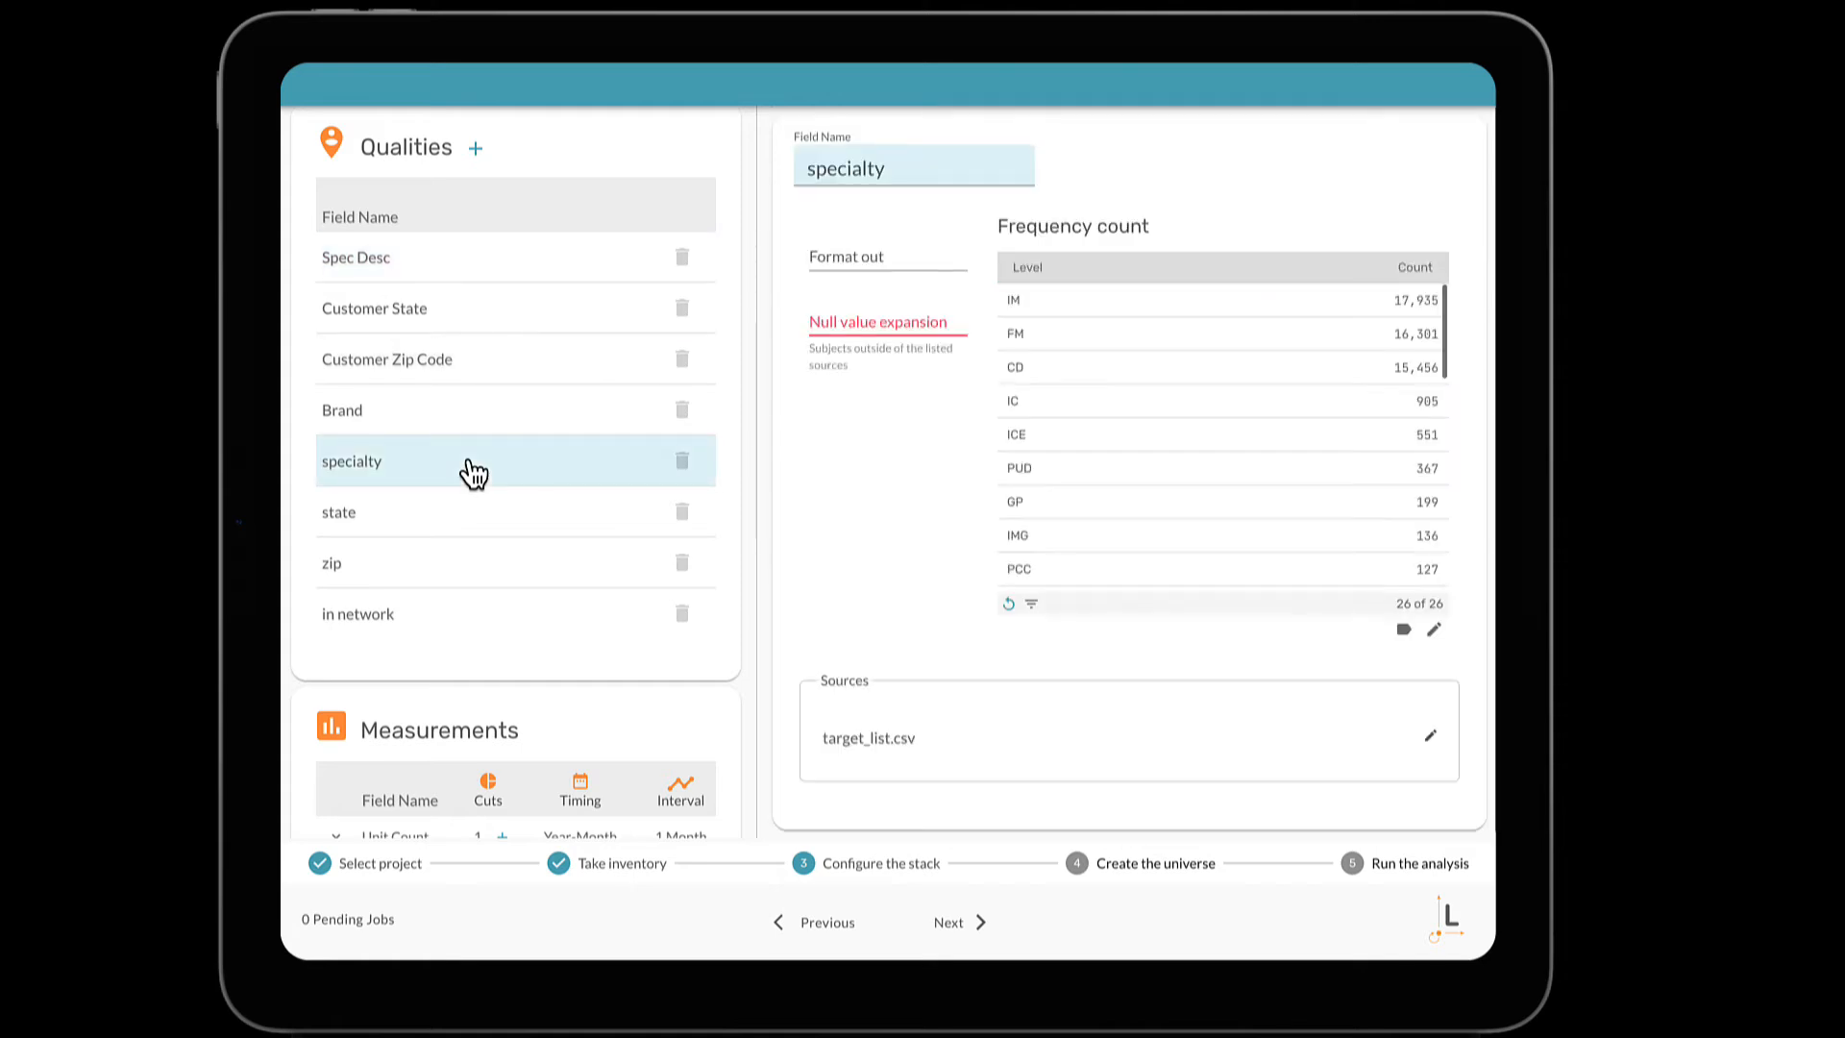
scroll(1153, 512, down, 5)
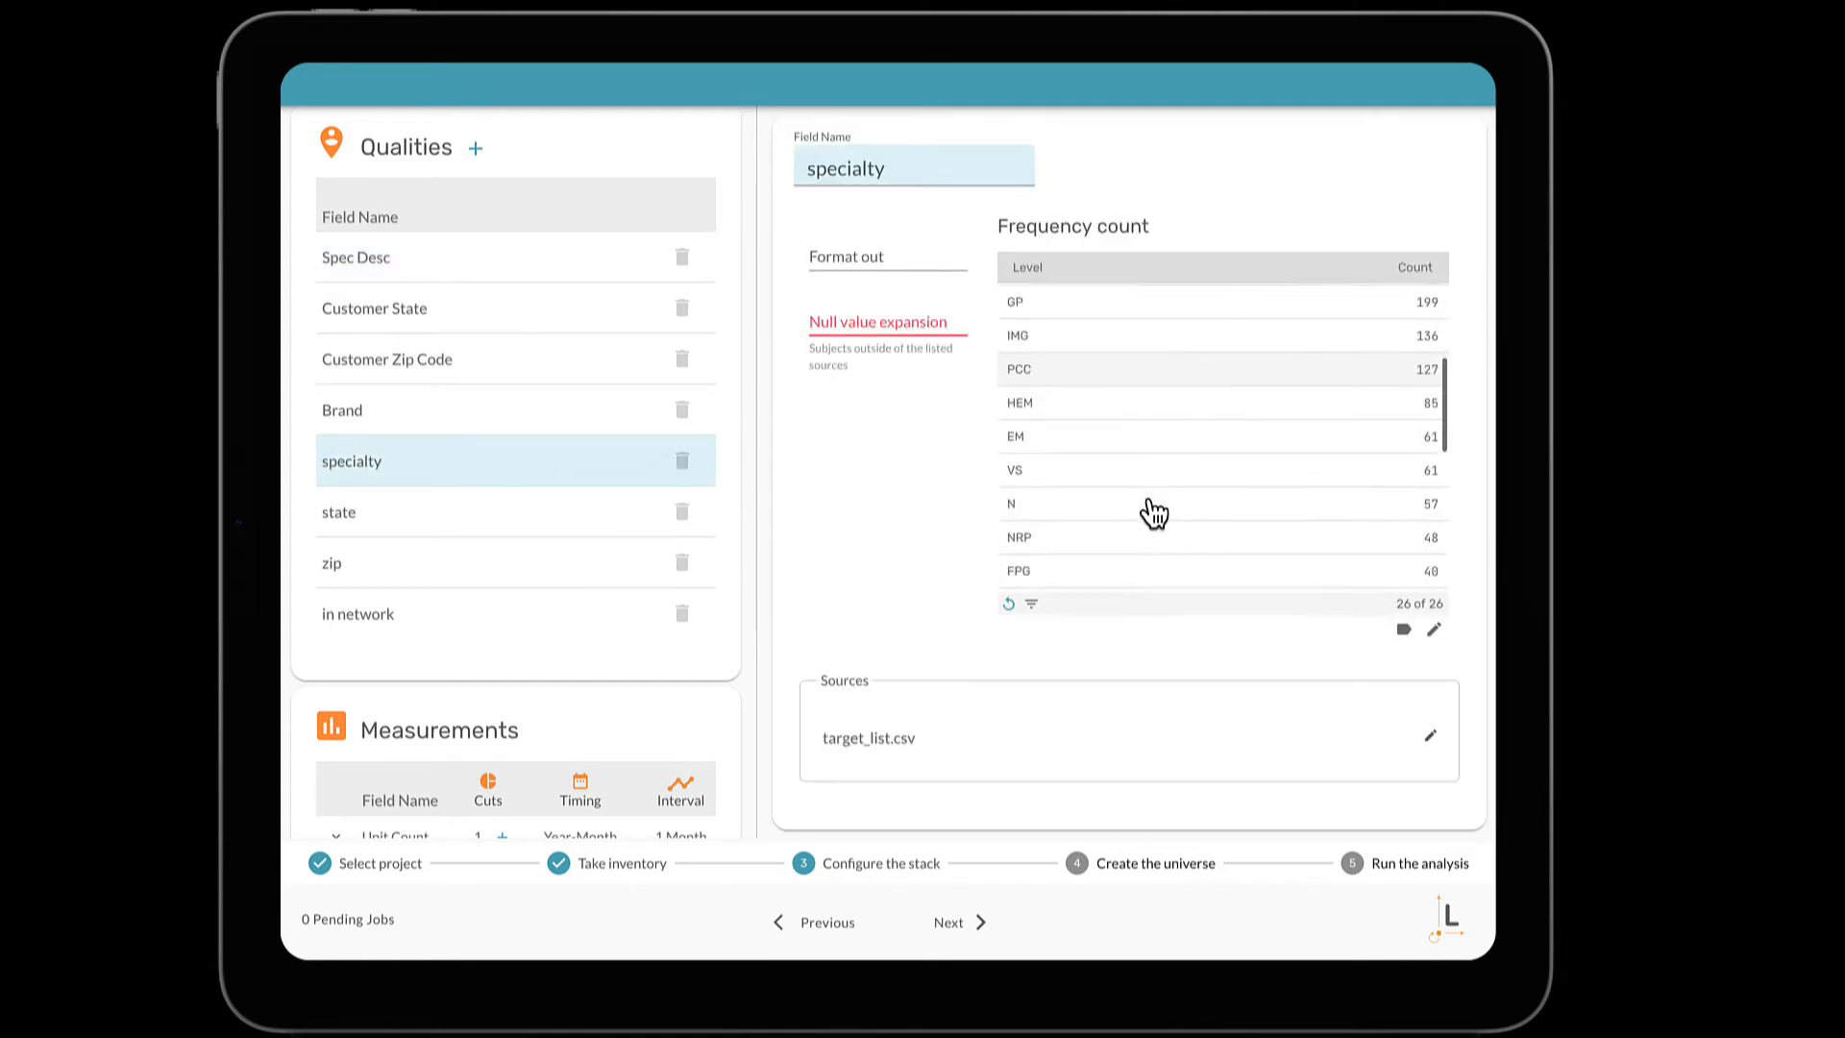
scroll(1154, 512, up, 5)
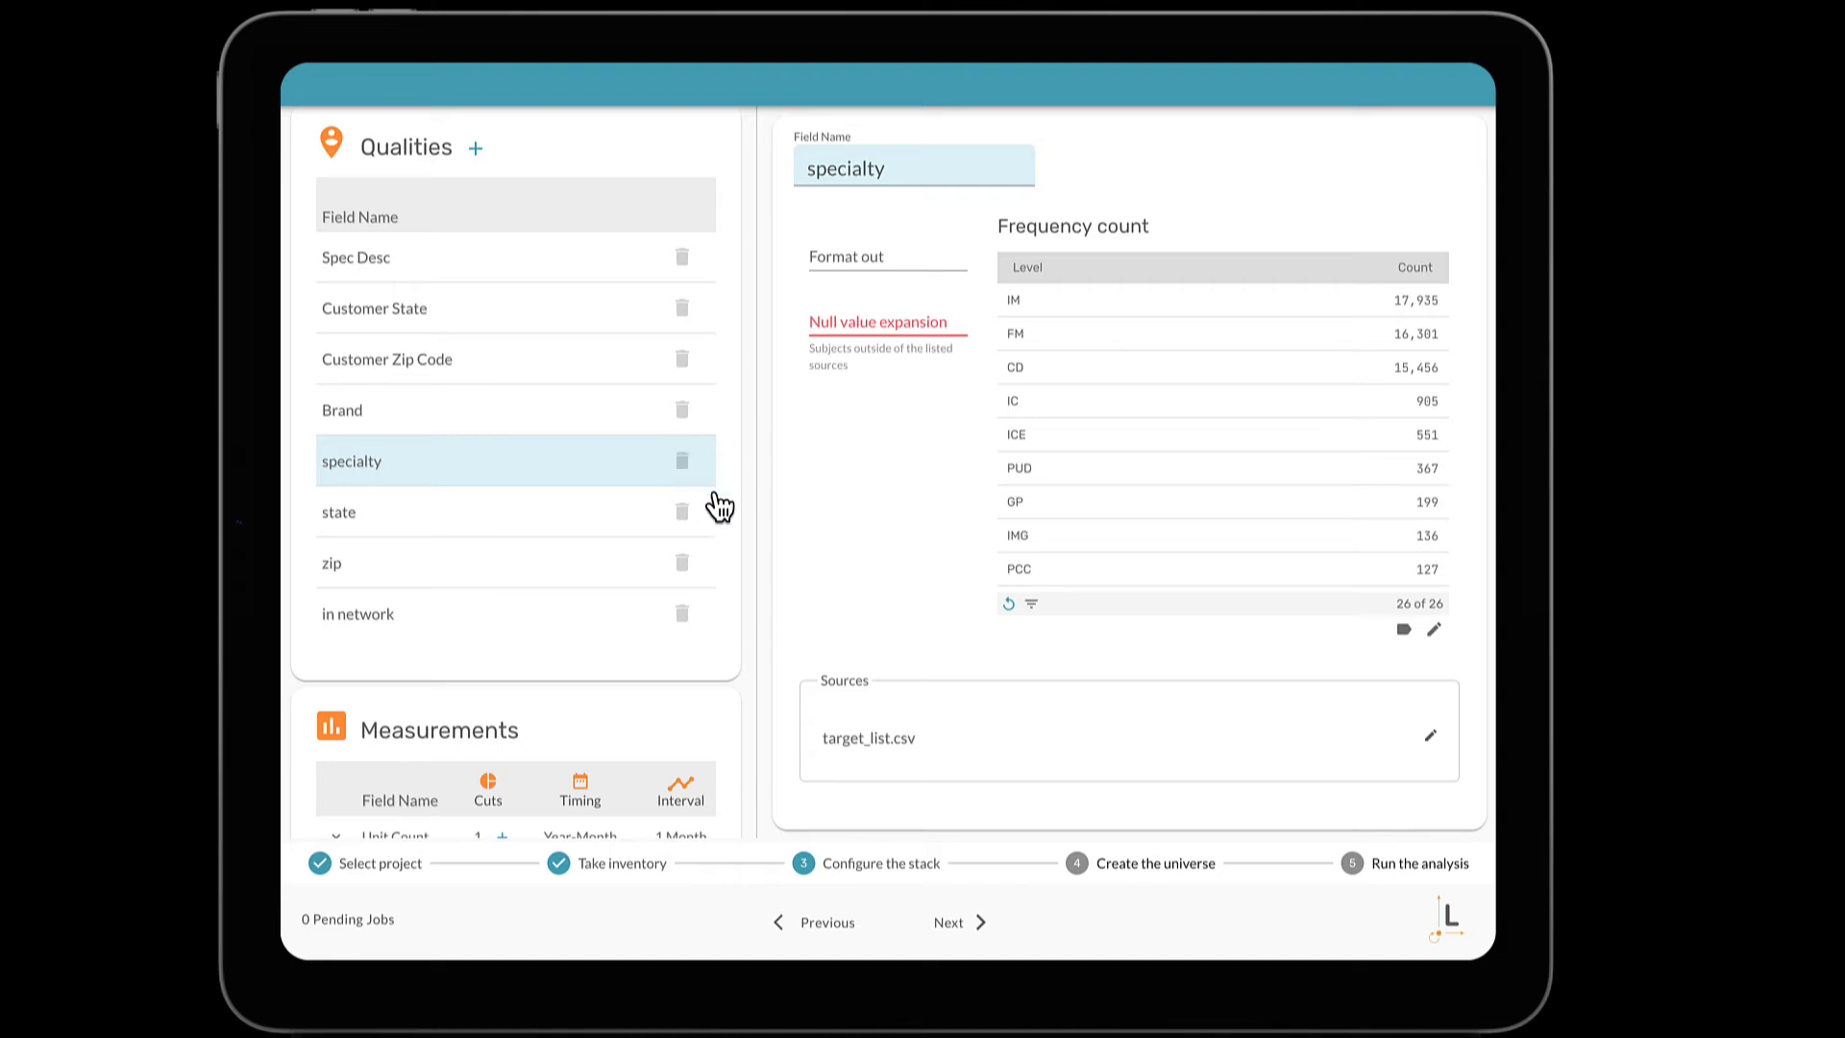
click(682, 463)
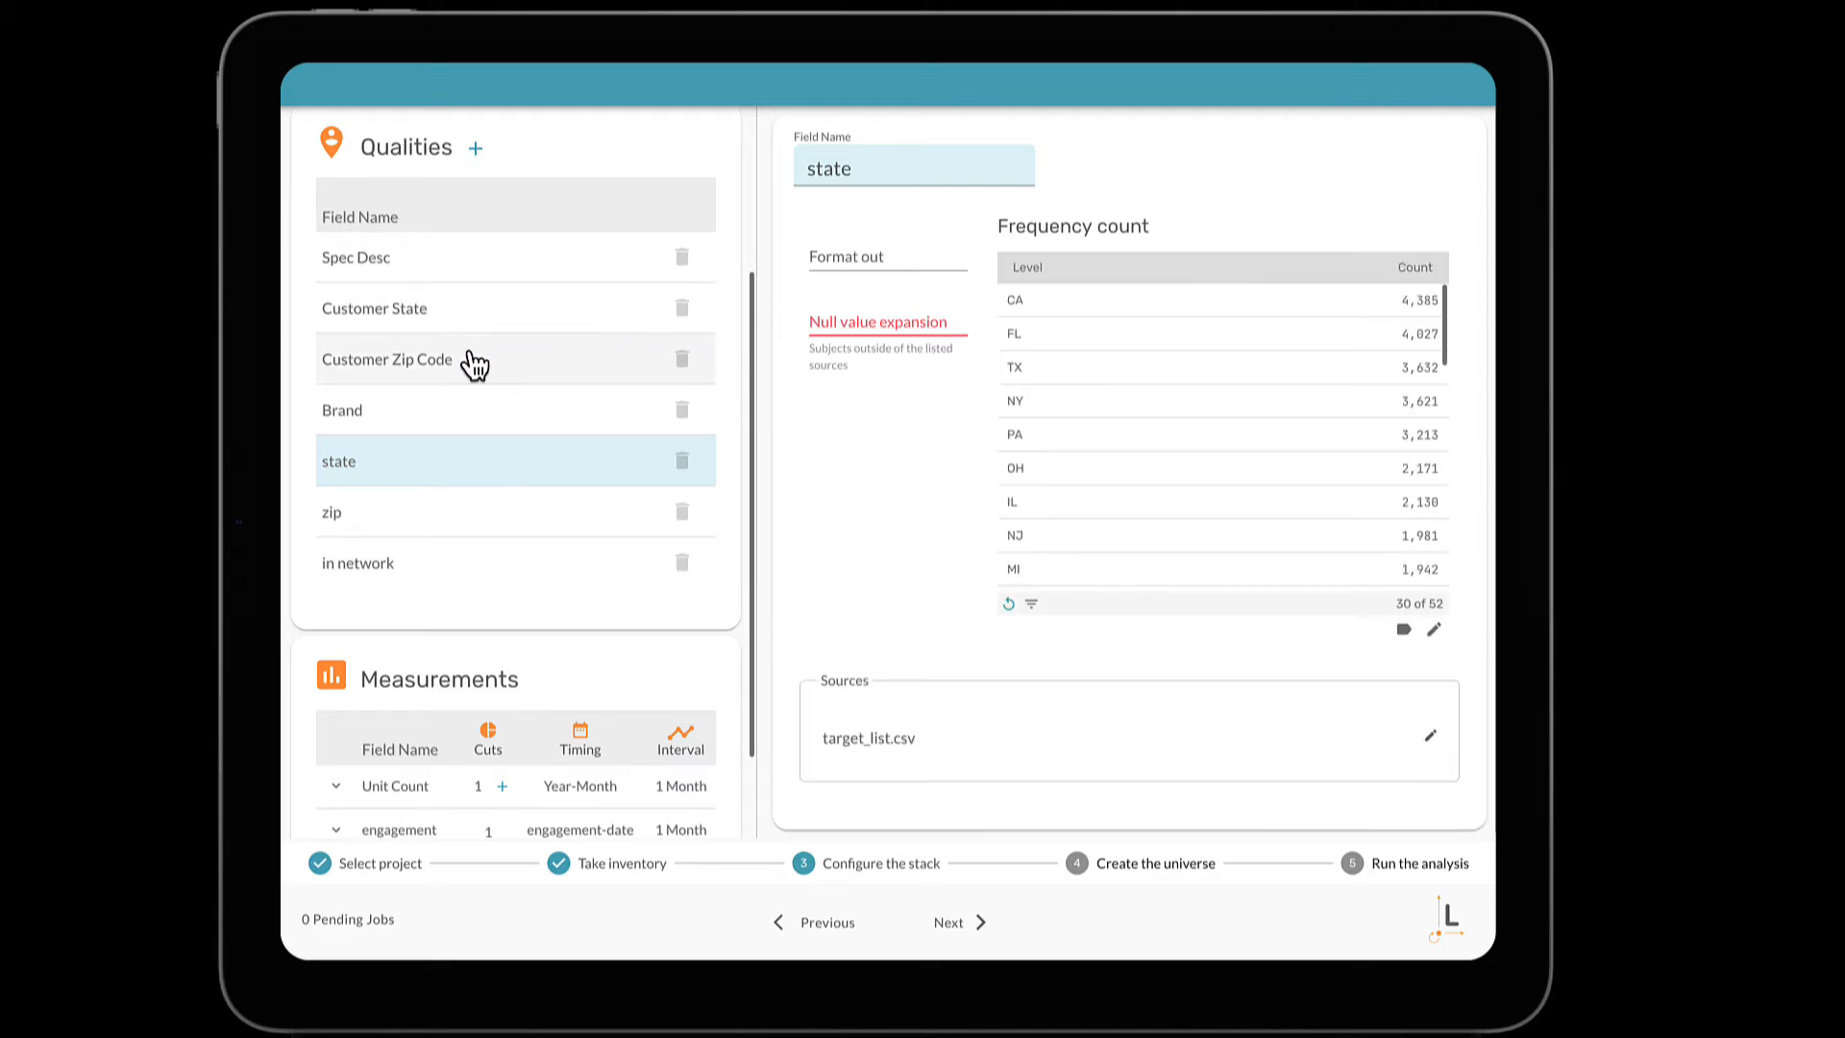
Set the null value expansion of the Customer State quality to unknown and check its frequency count and source files
click(450, 323)
click(858, 320)
text(u)
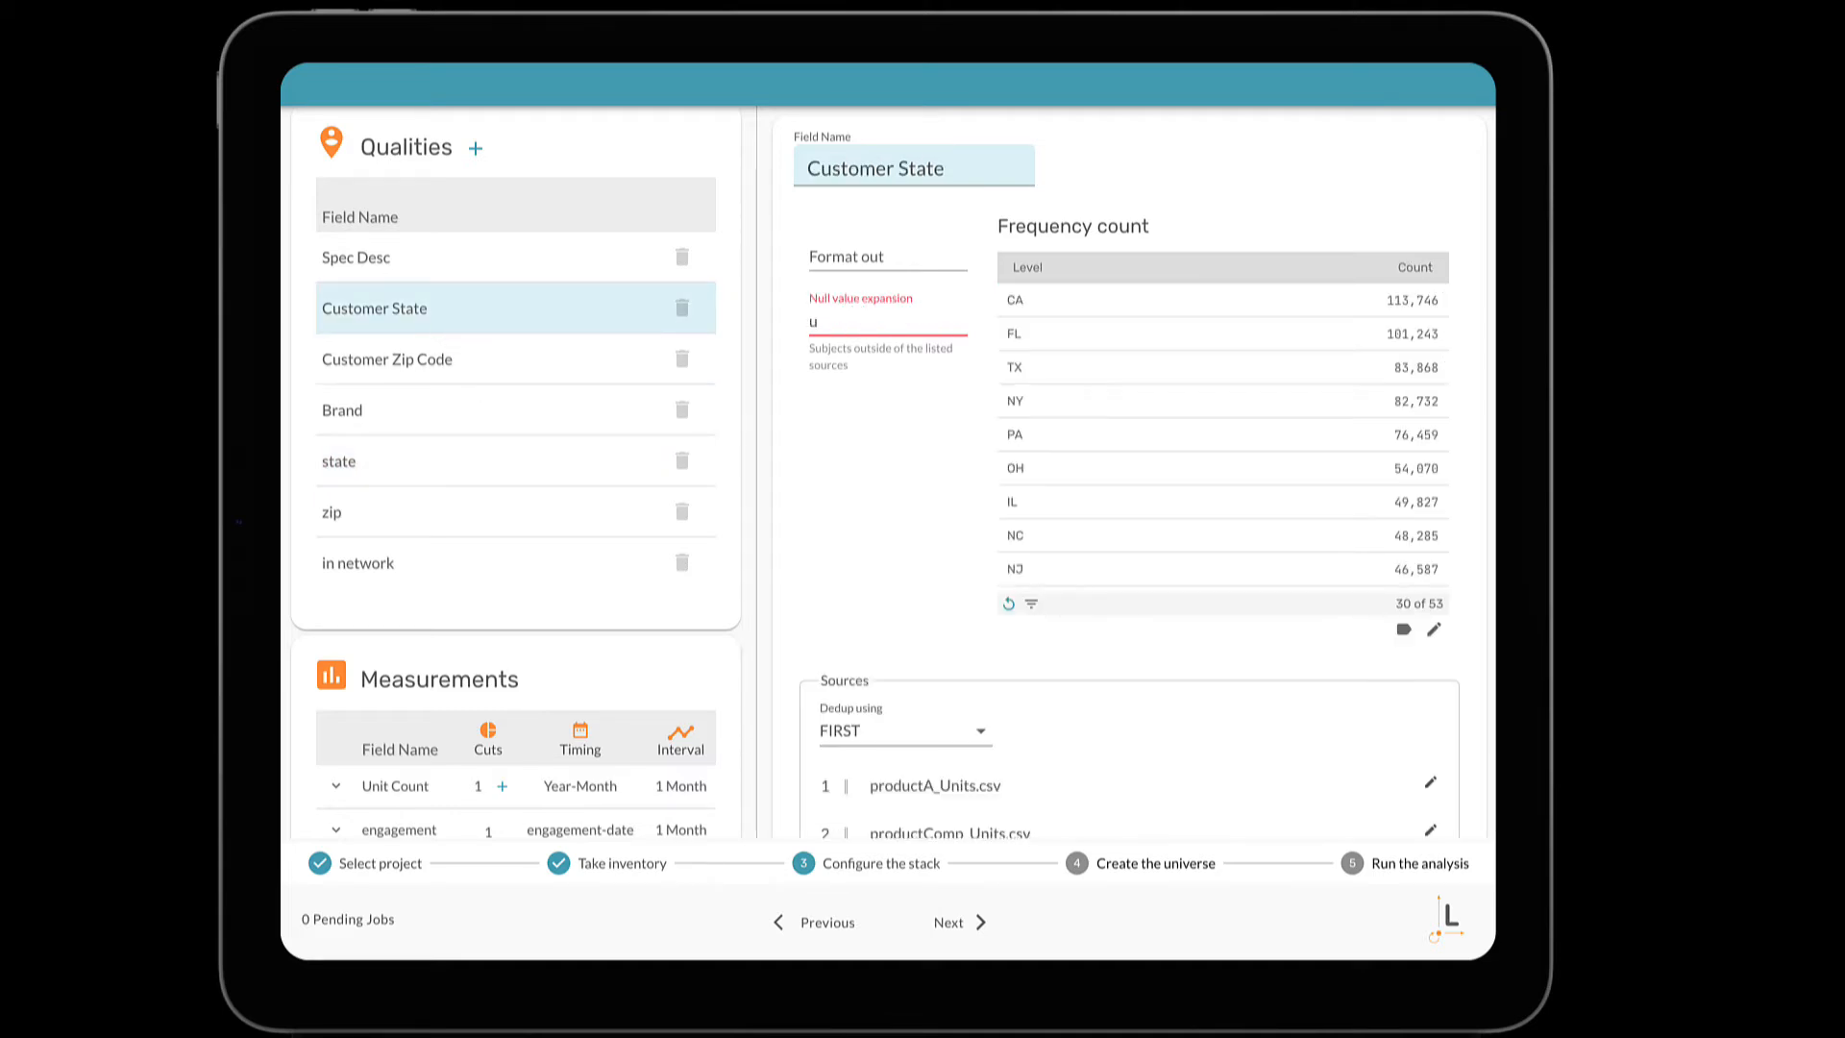
text(nknown)
key(Tab)
scroll(1156, 515, down, 3)
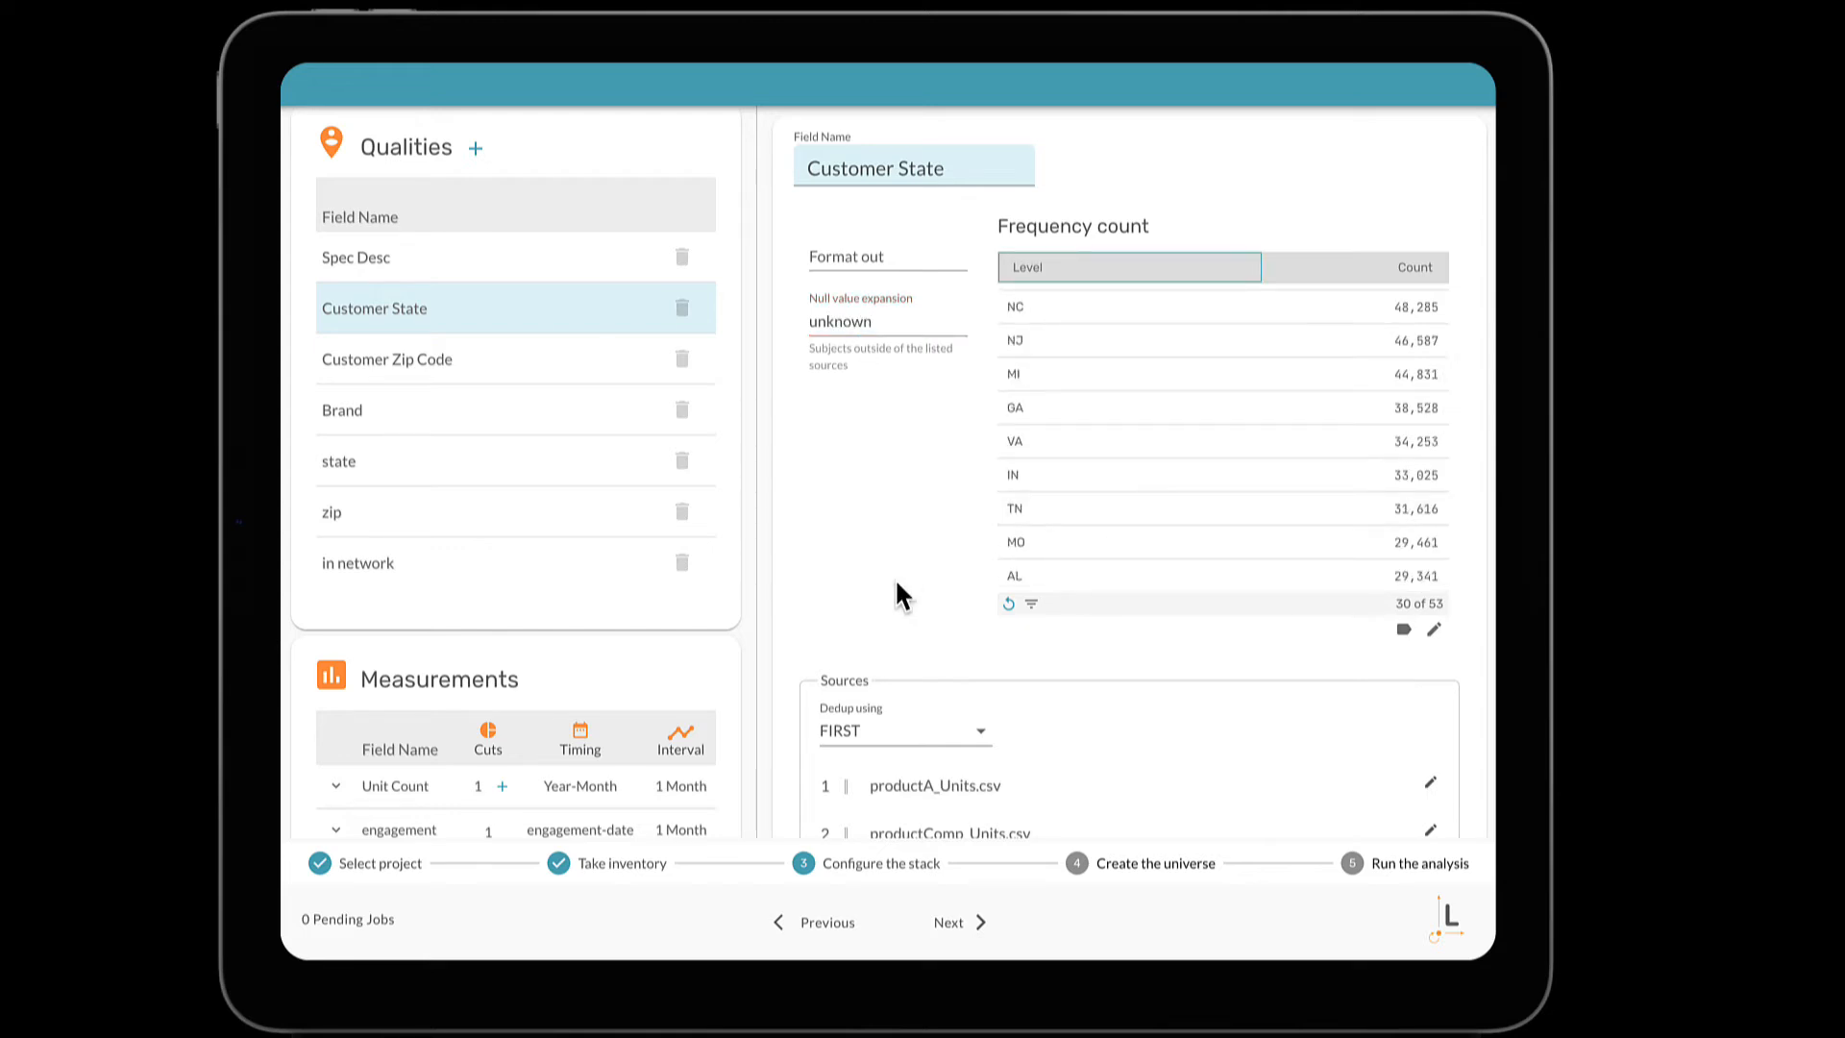
scroll(898, 594, down, 1)
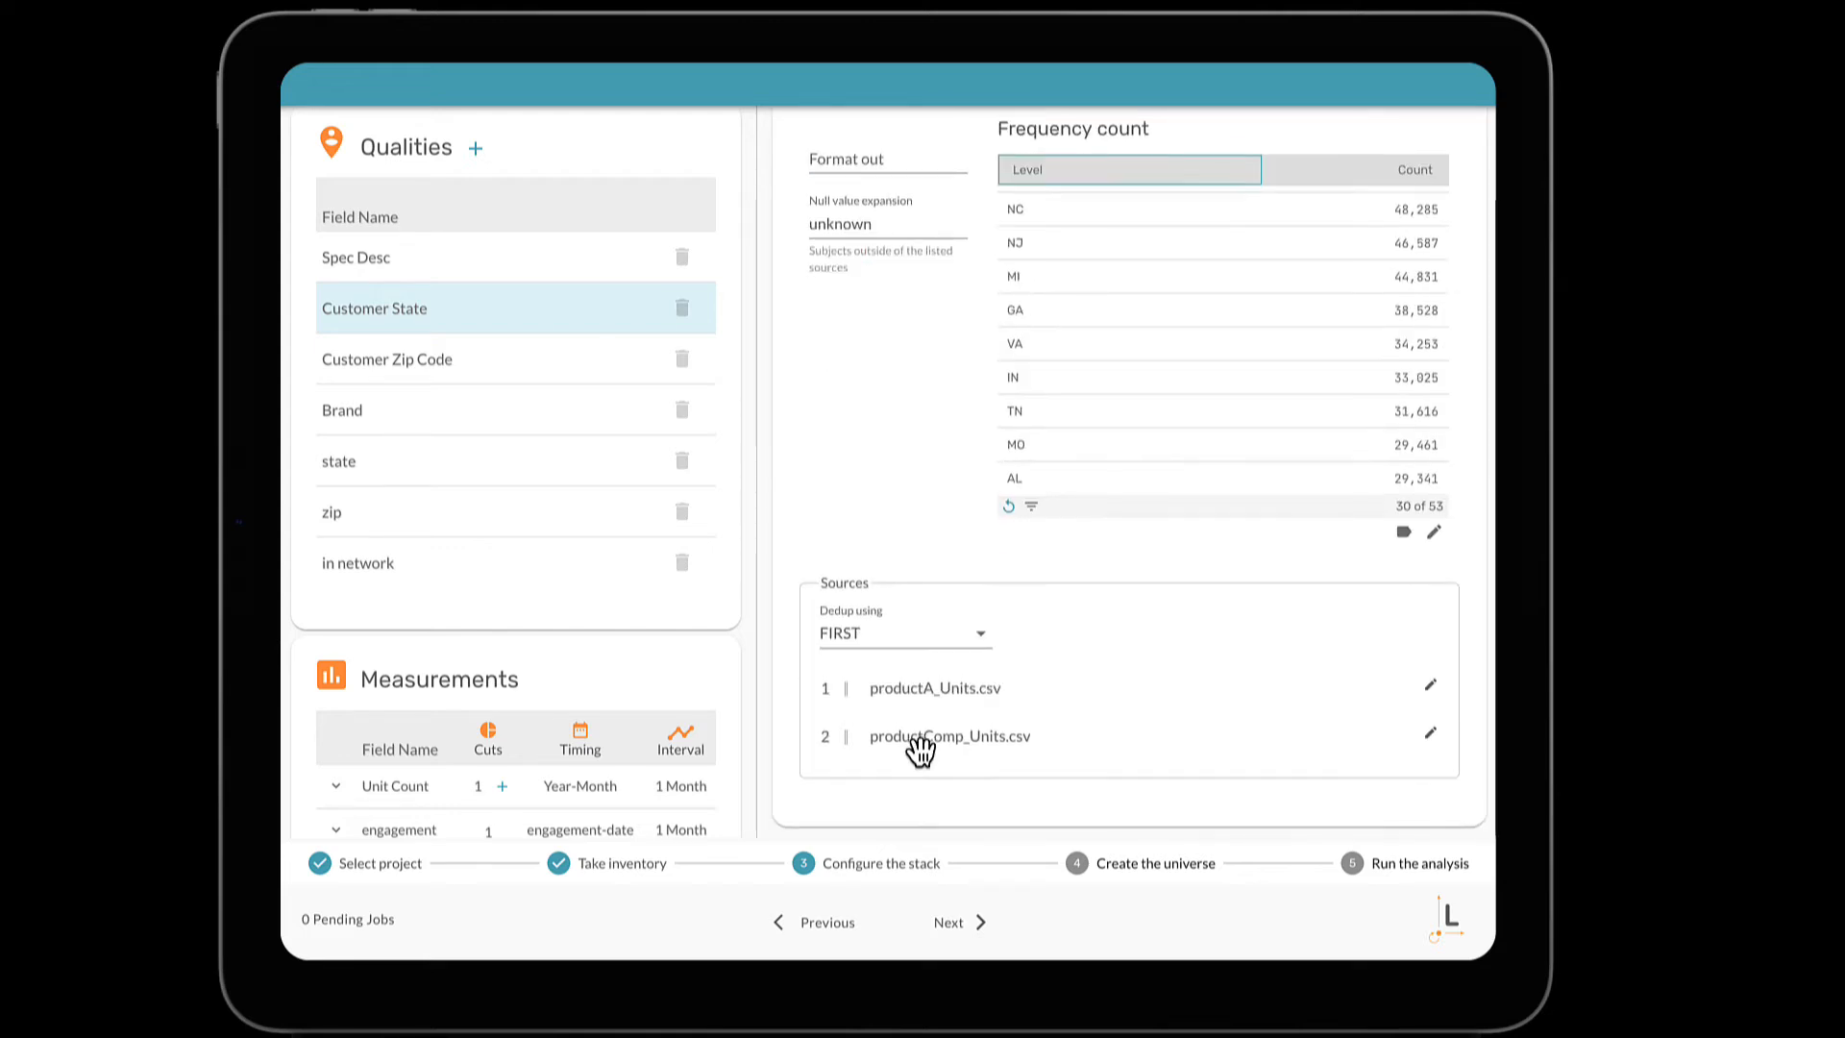
Look through the frequency count of the state quality from target_list.csv and set its null value expansion to unknown
click(474, 480)
scroll(1177, 484, down, 2)
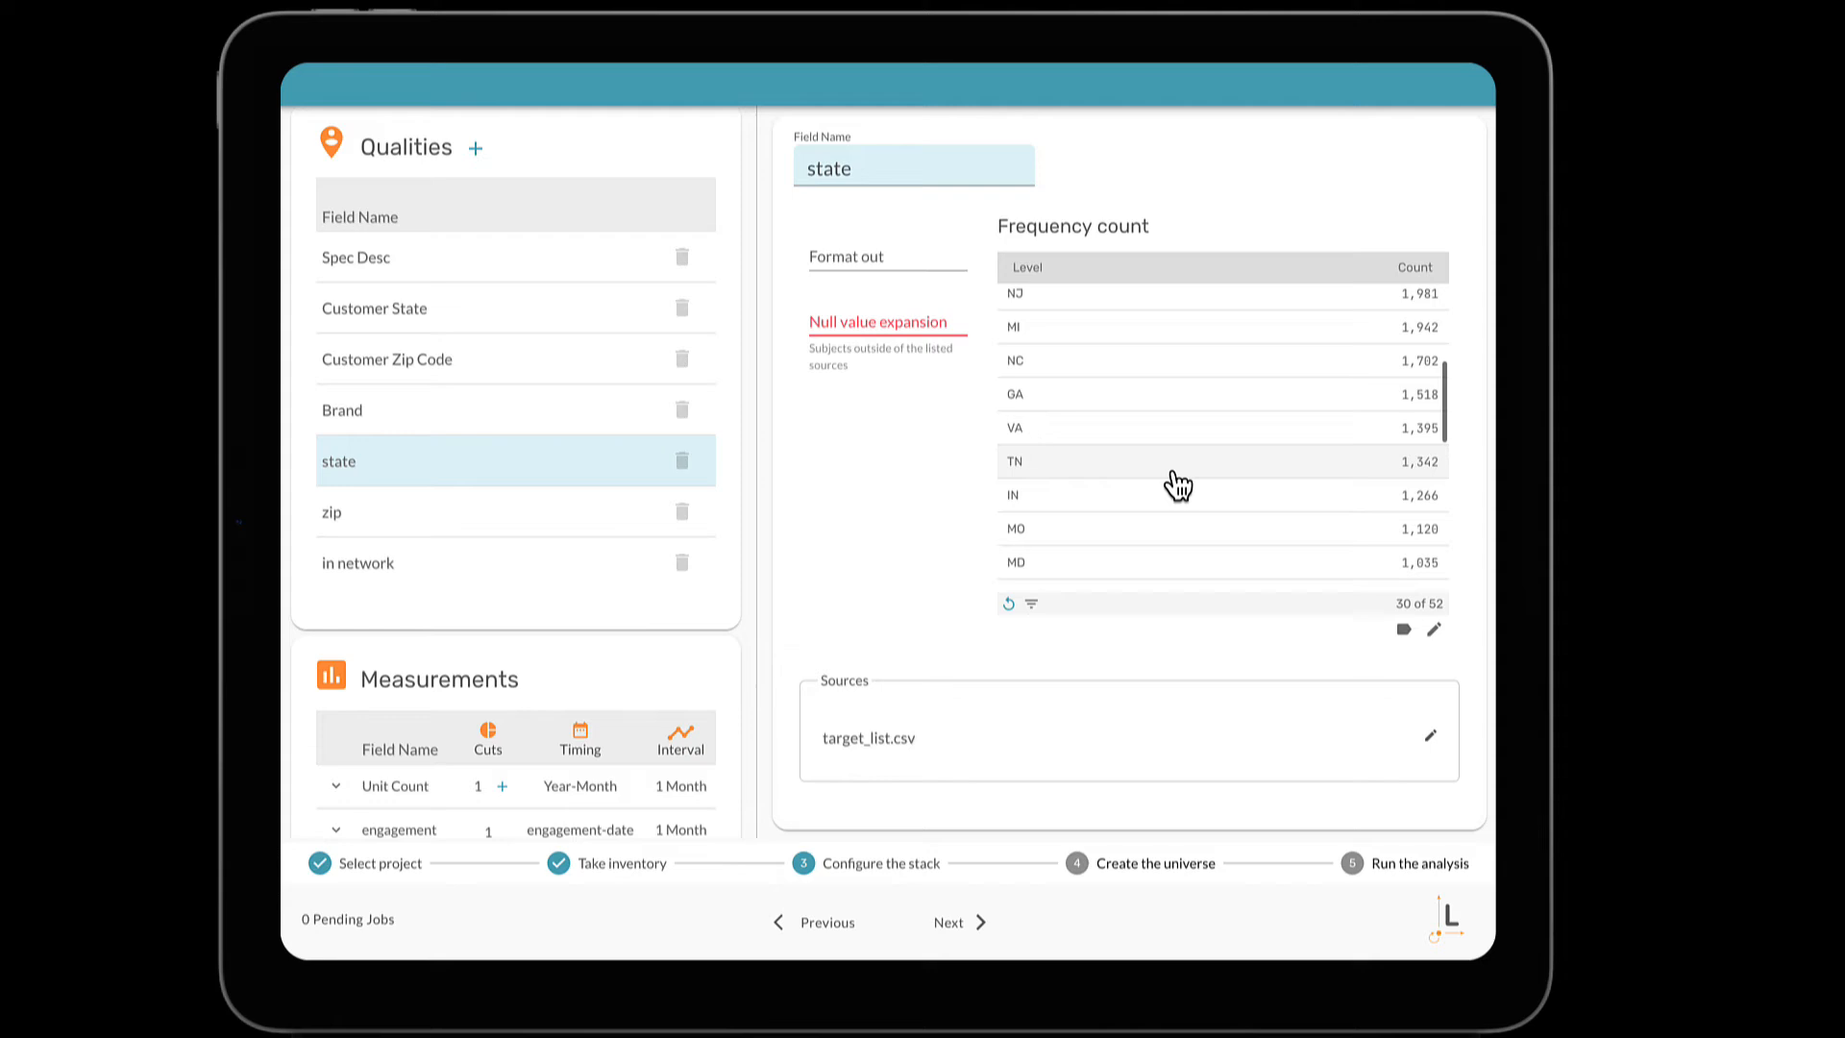
click(863, 323)
text(unknown)
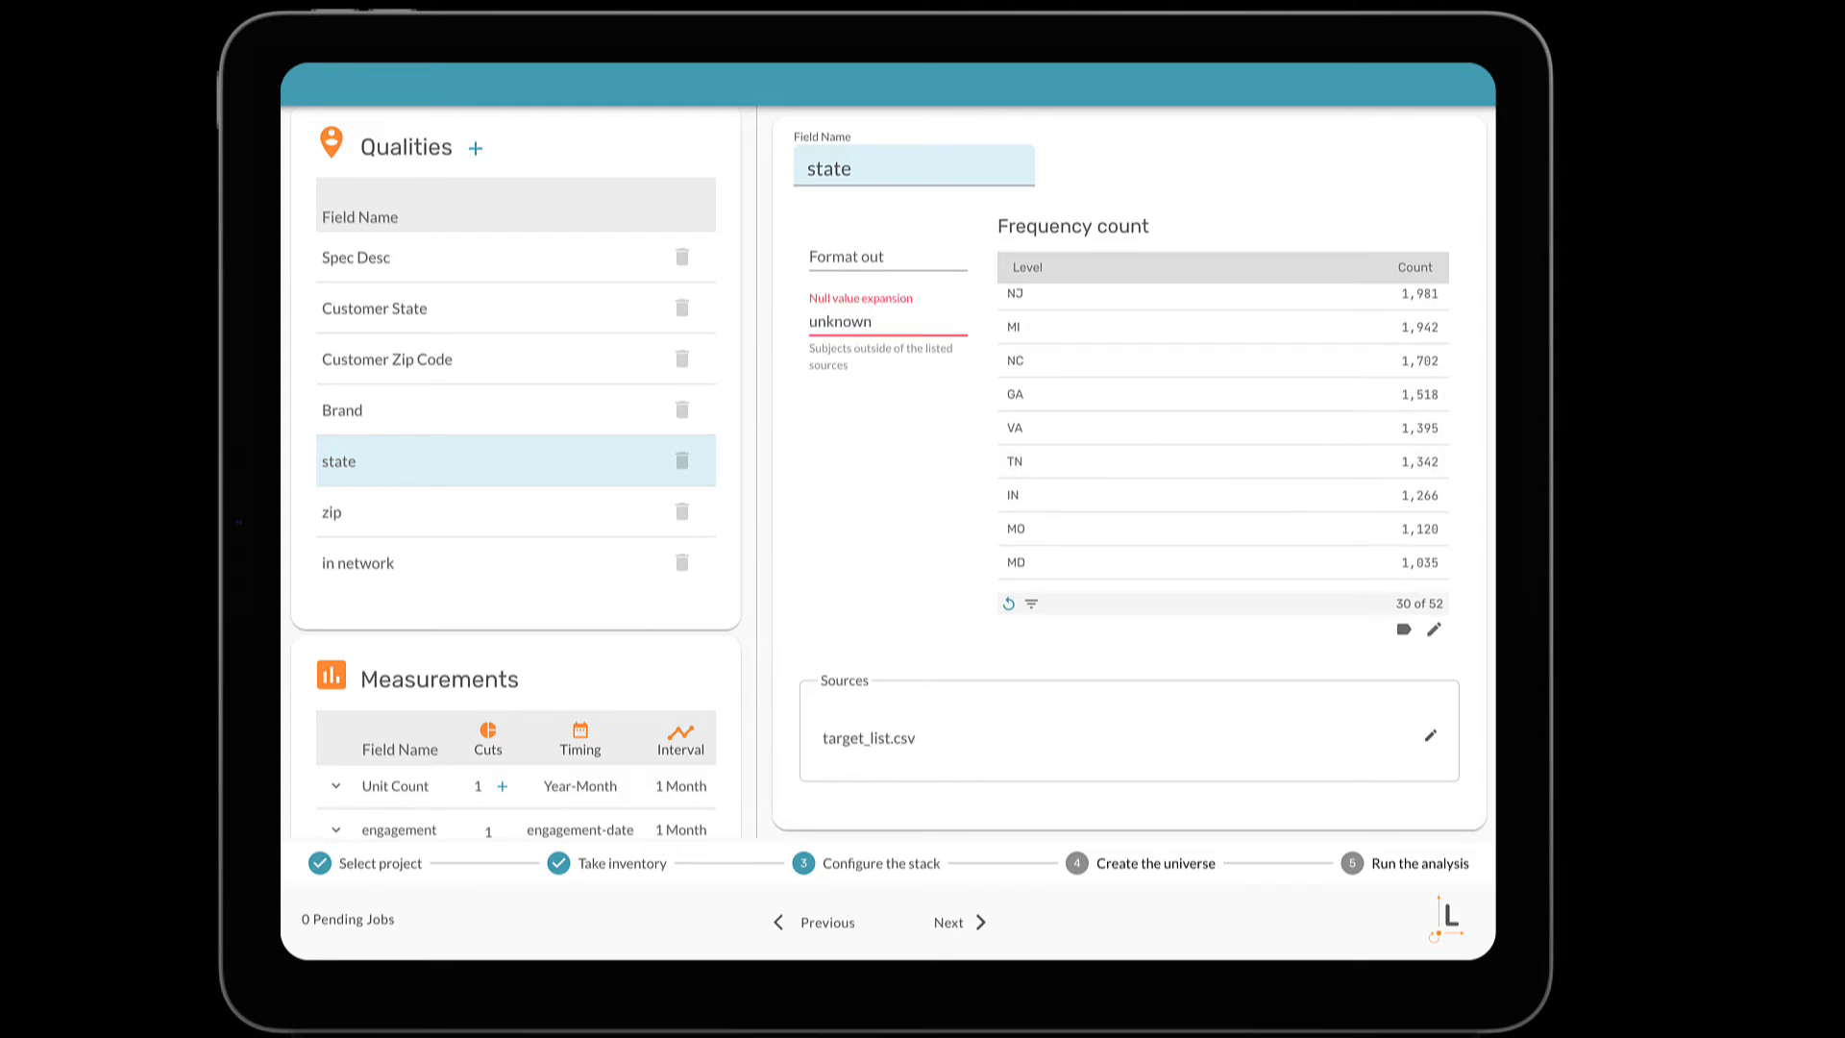
key(Tab)
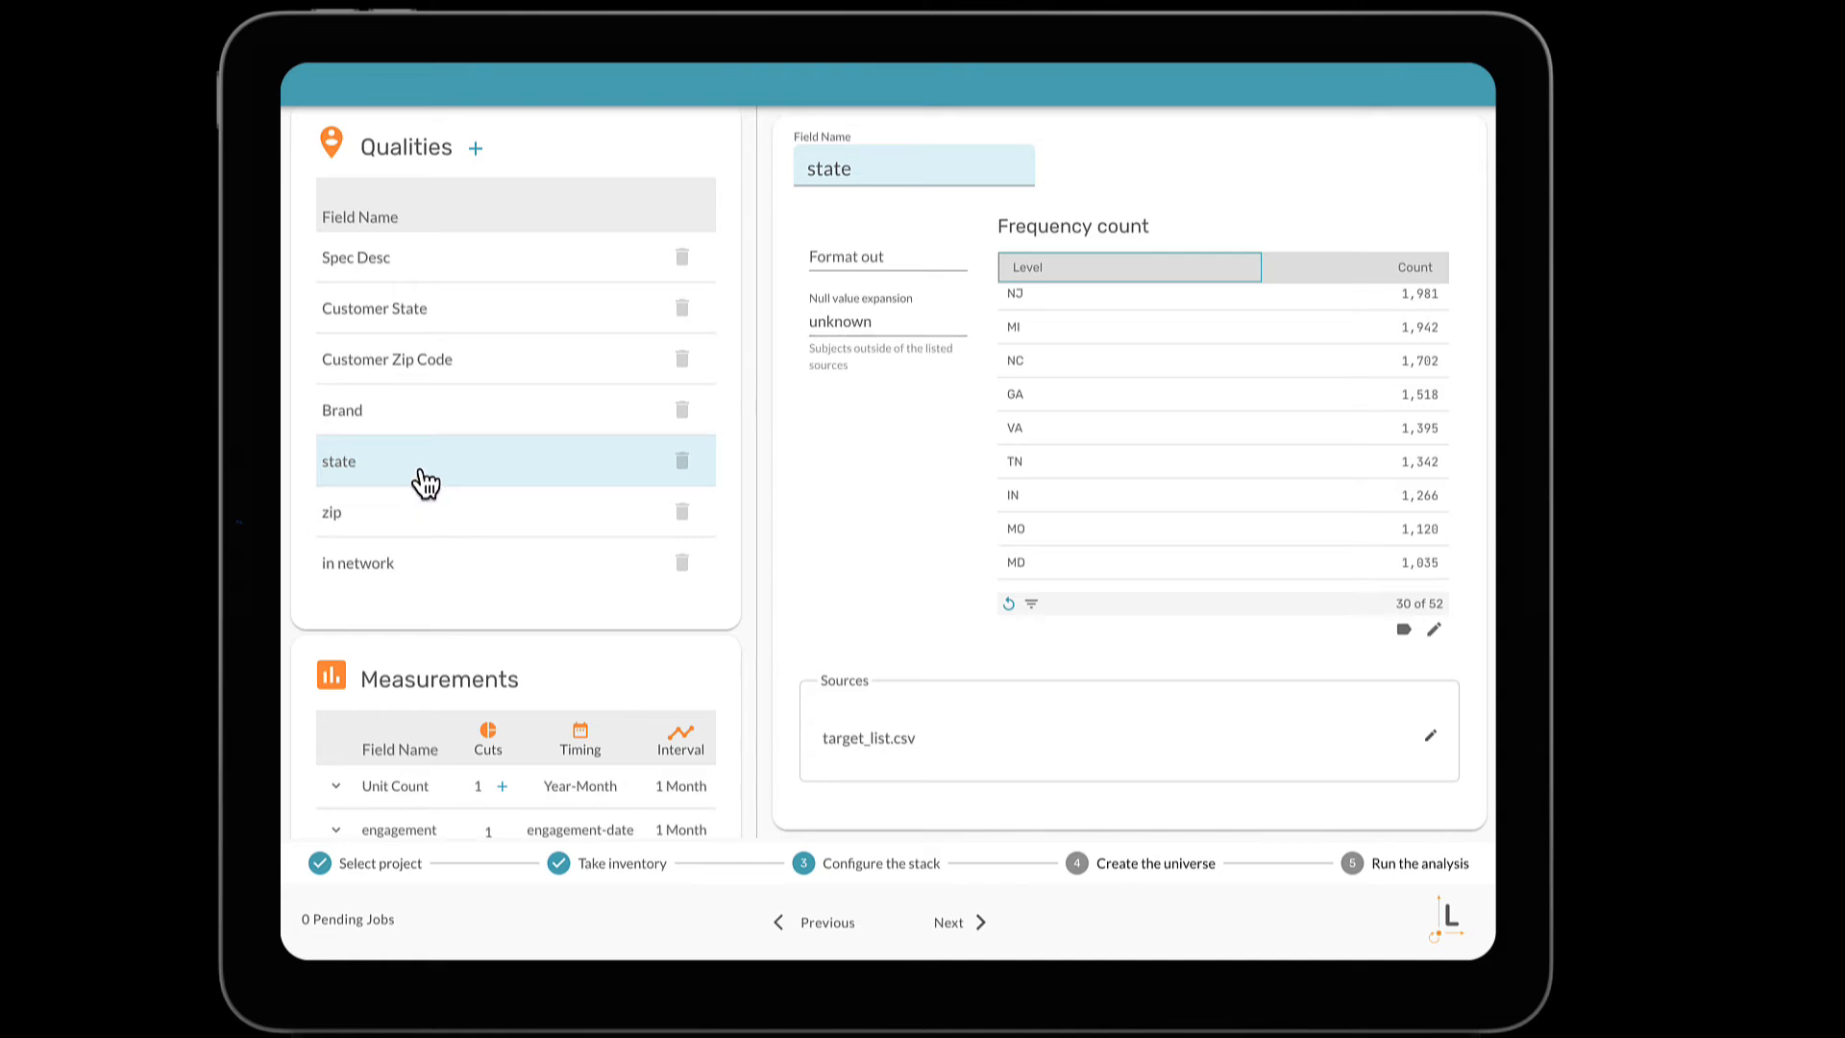
Rename the Customer State quality as state to merge it with the state quality from target_list.csv
click(432, 311)
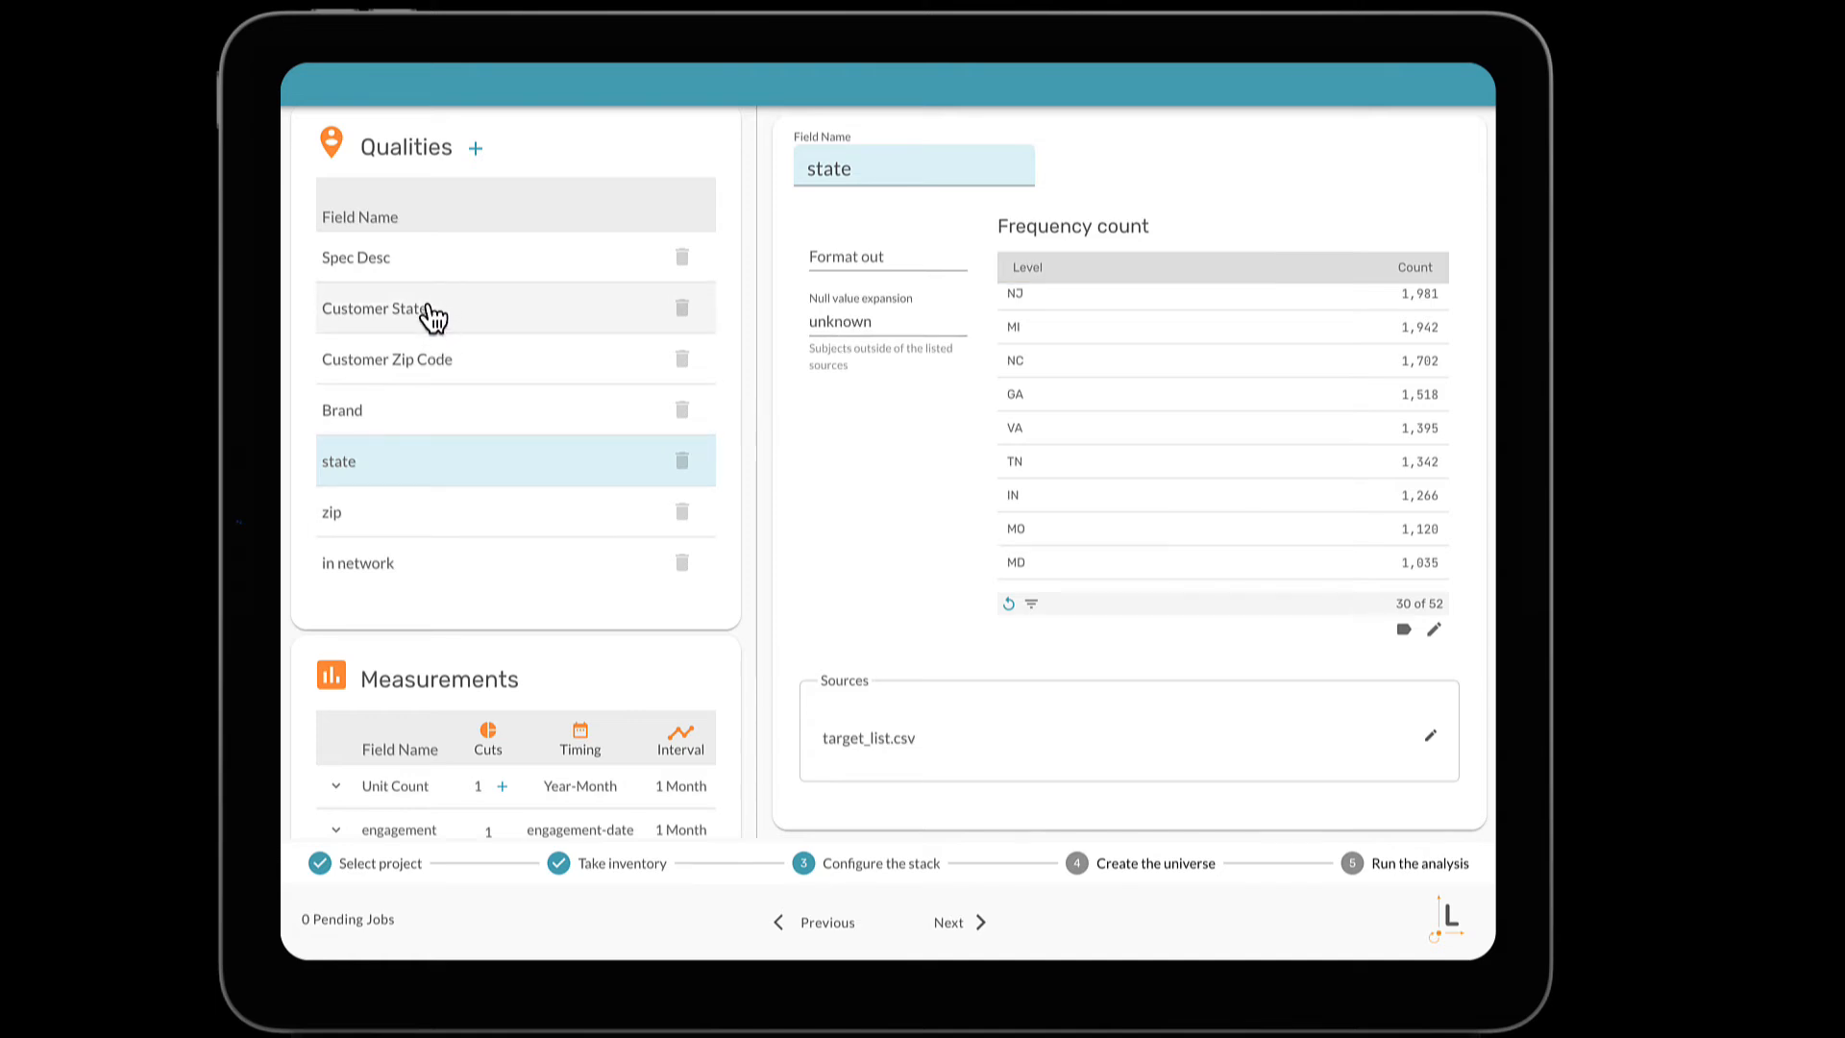
drag(984, 170, 812, 171)
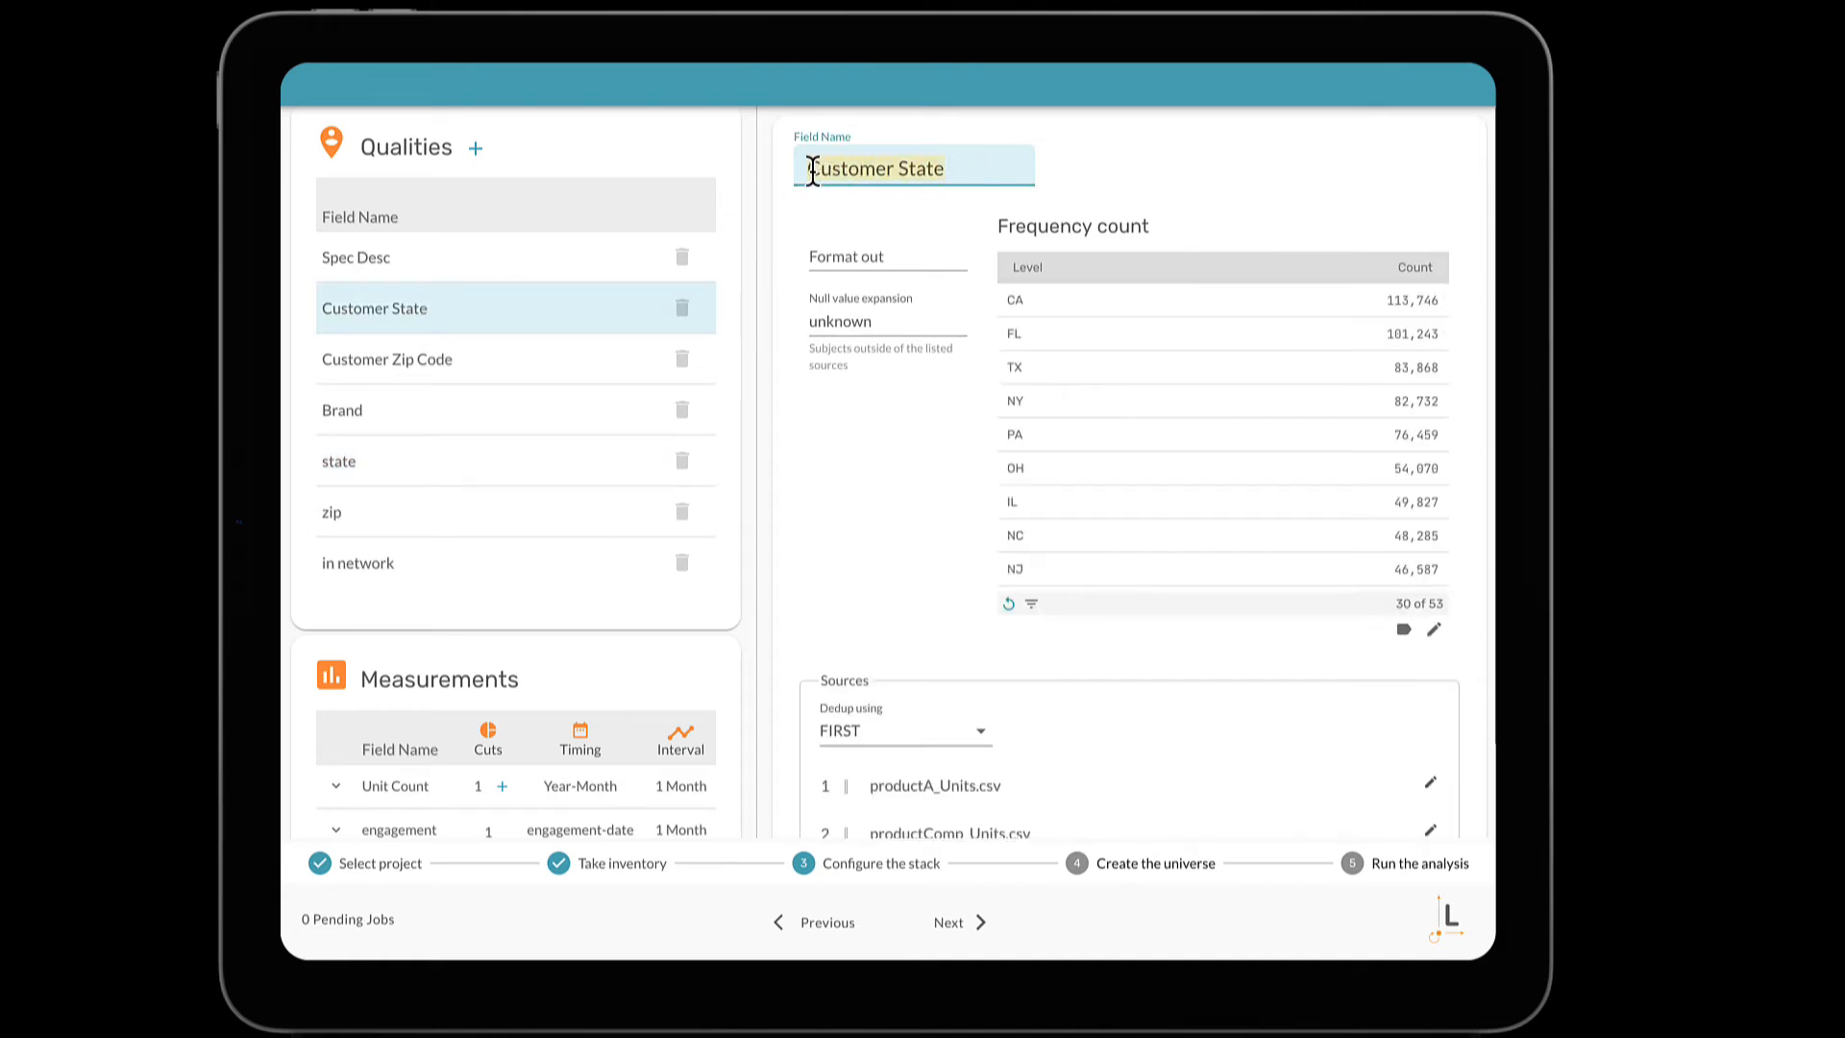
text(st)
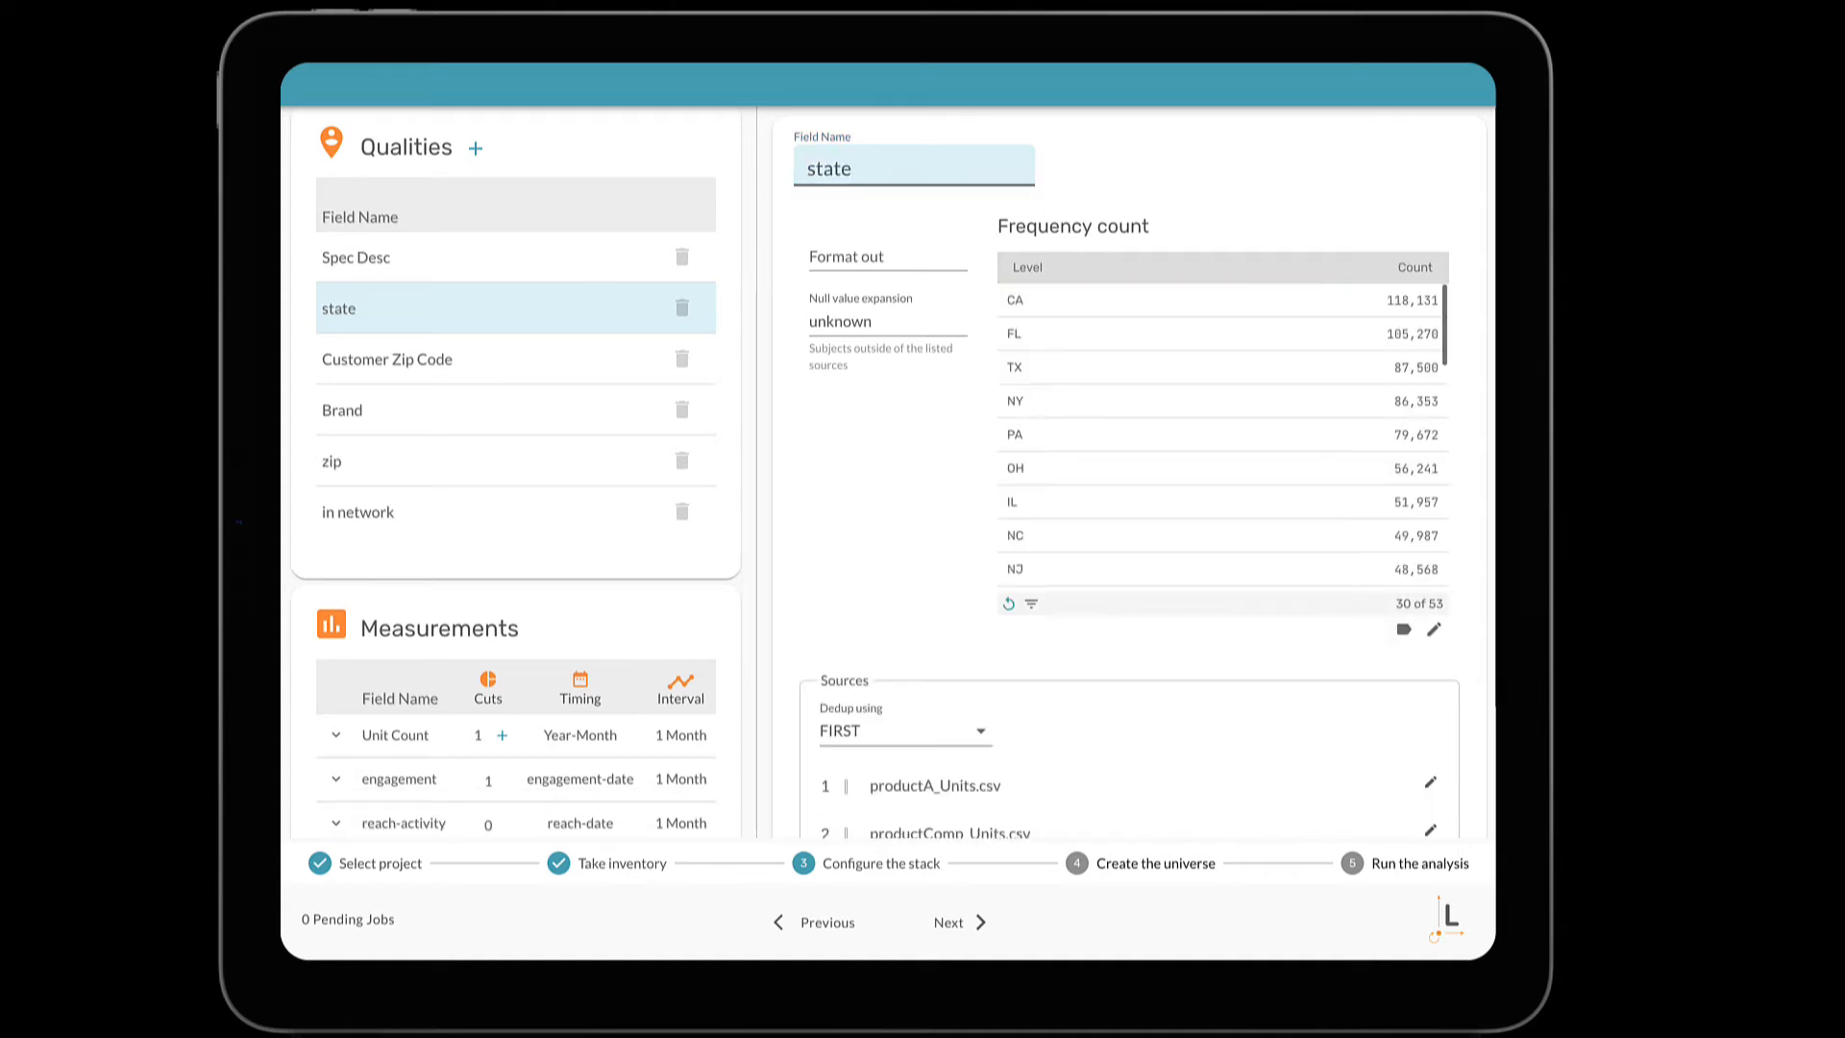
Examine the source order and dedup options of the merged state quality, keeping FIRST
scroll(887, 464, down, 3)
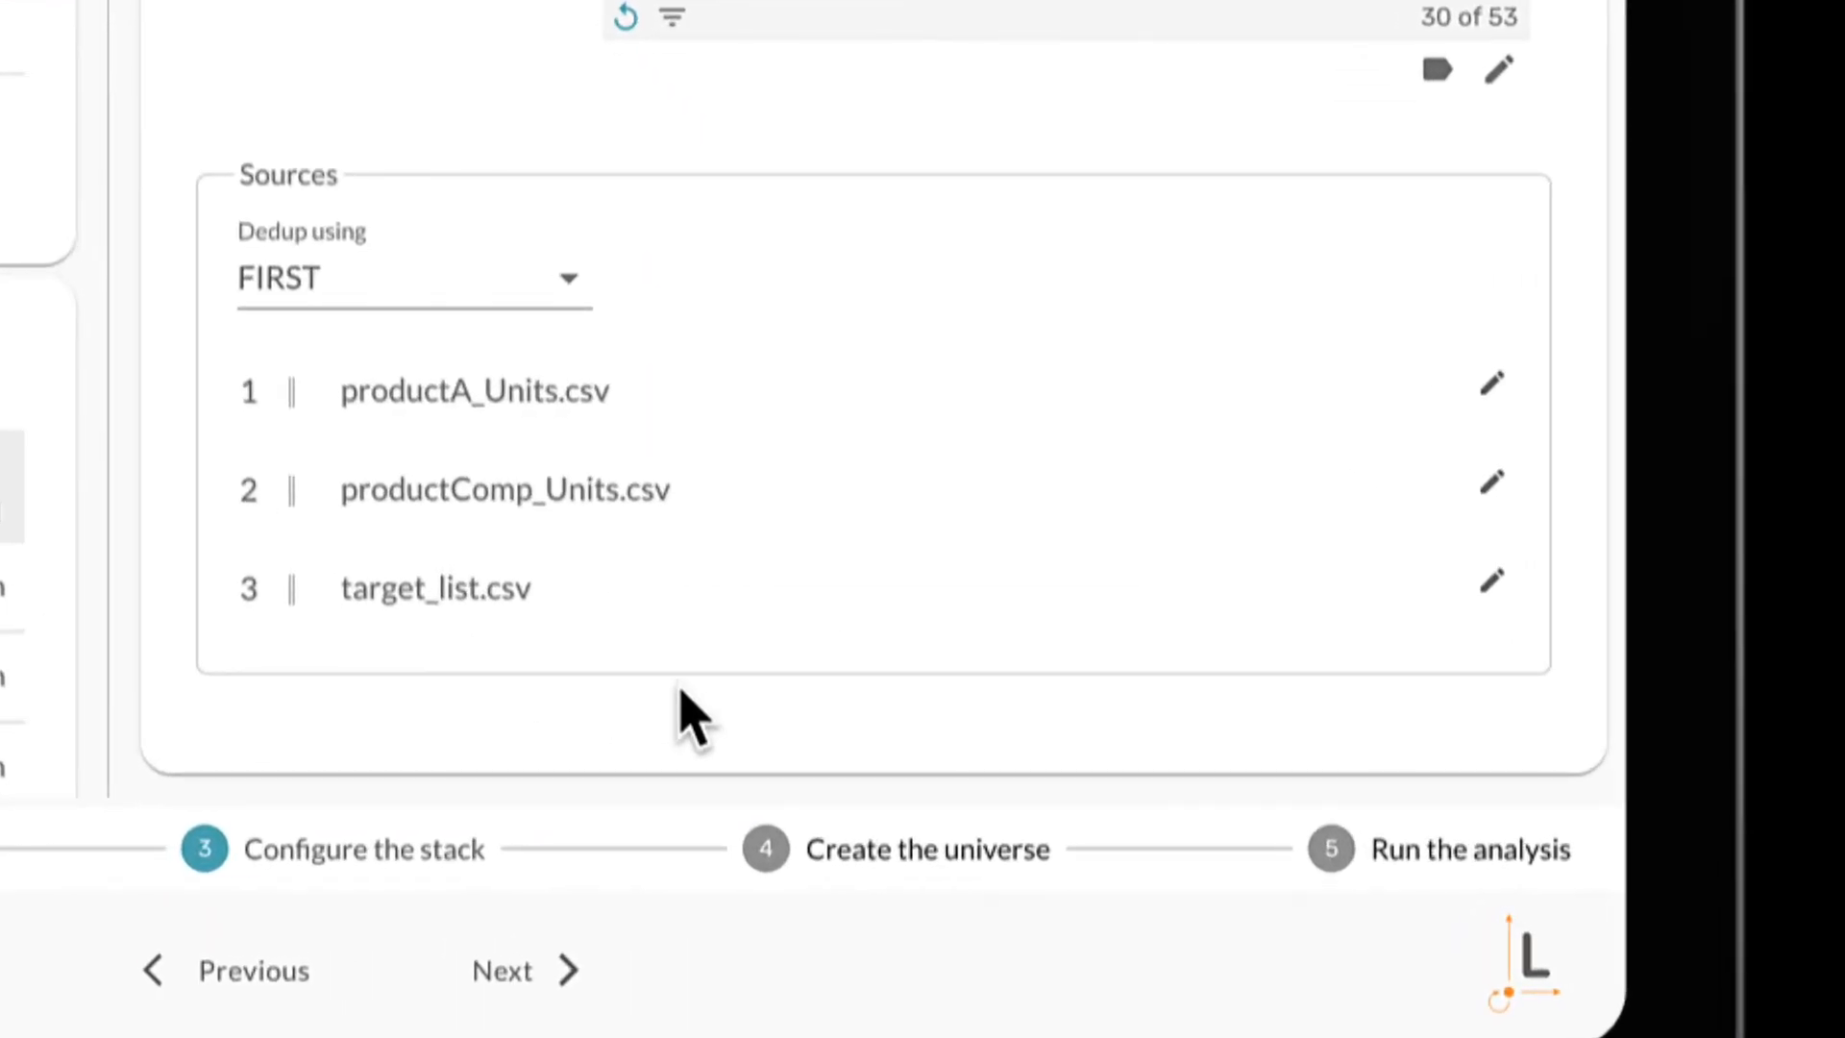
click(569, 280)
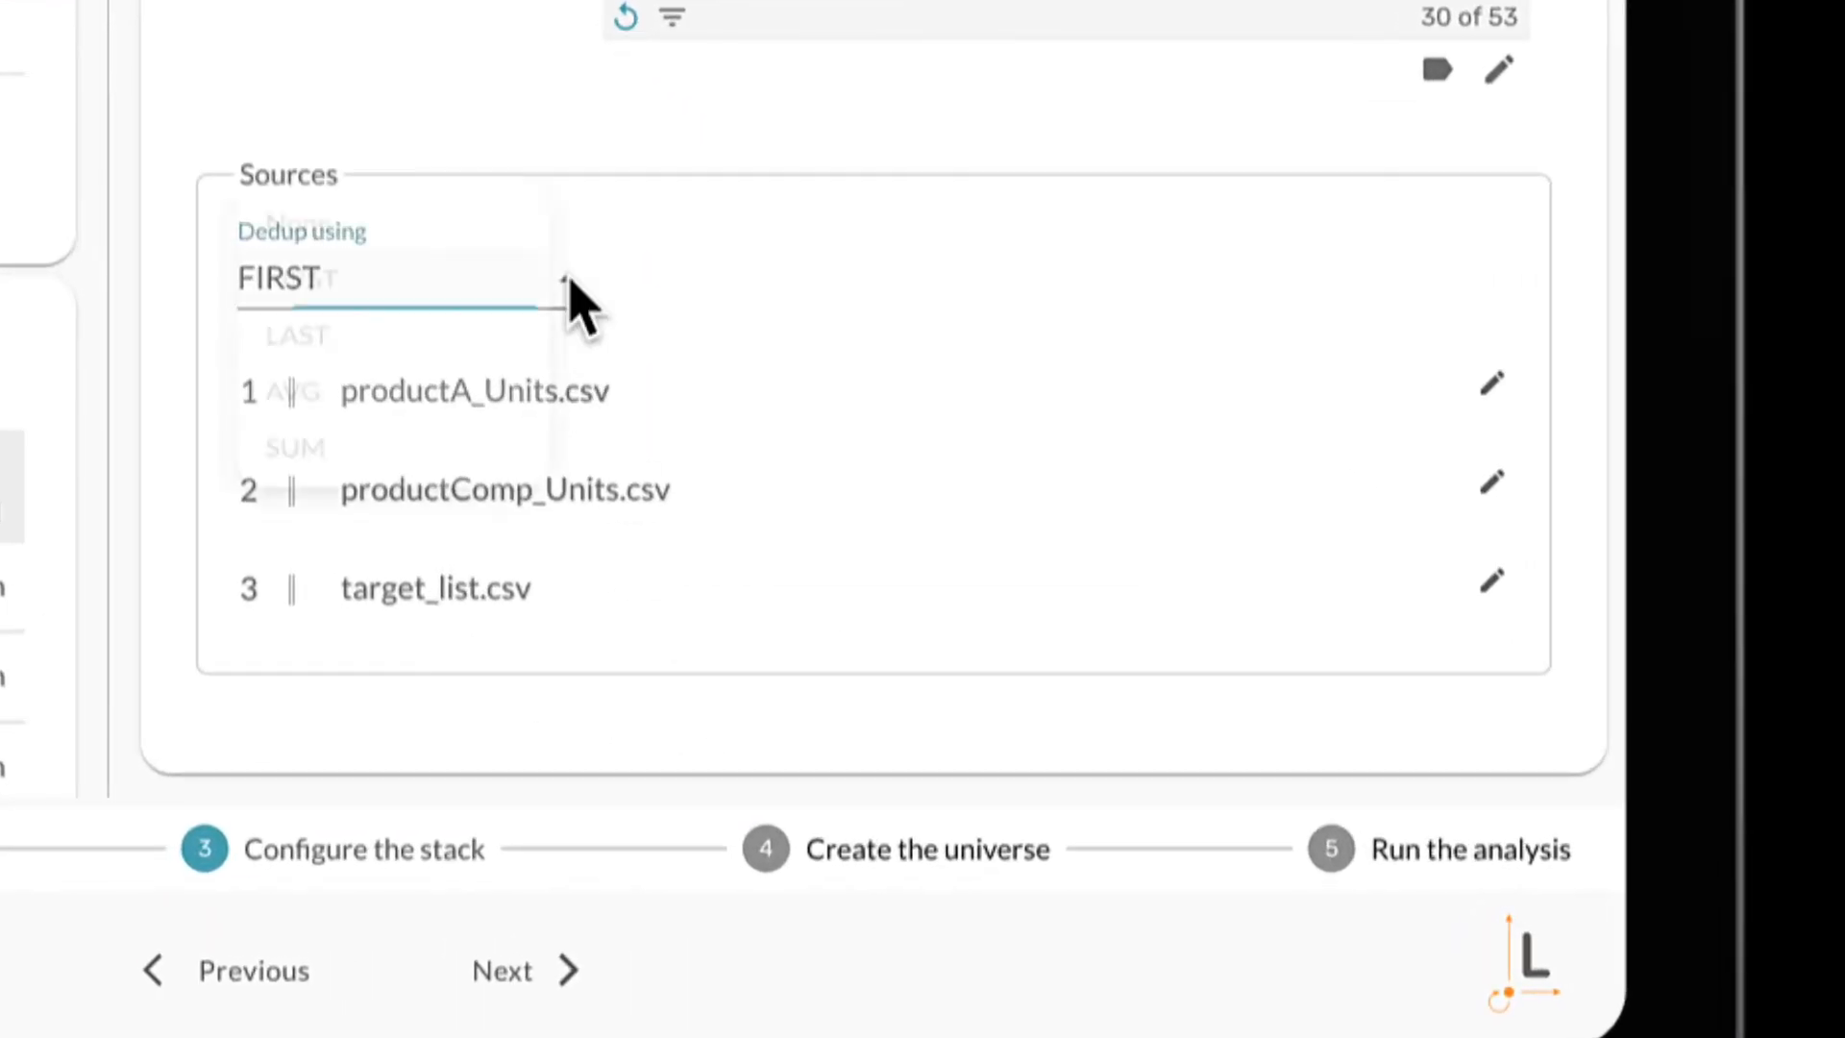
click(869, 317)
drag(515, 408, 516, 445)
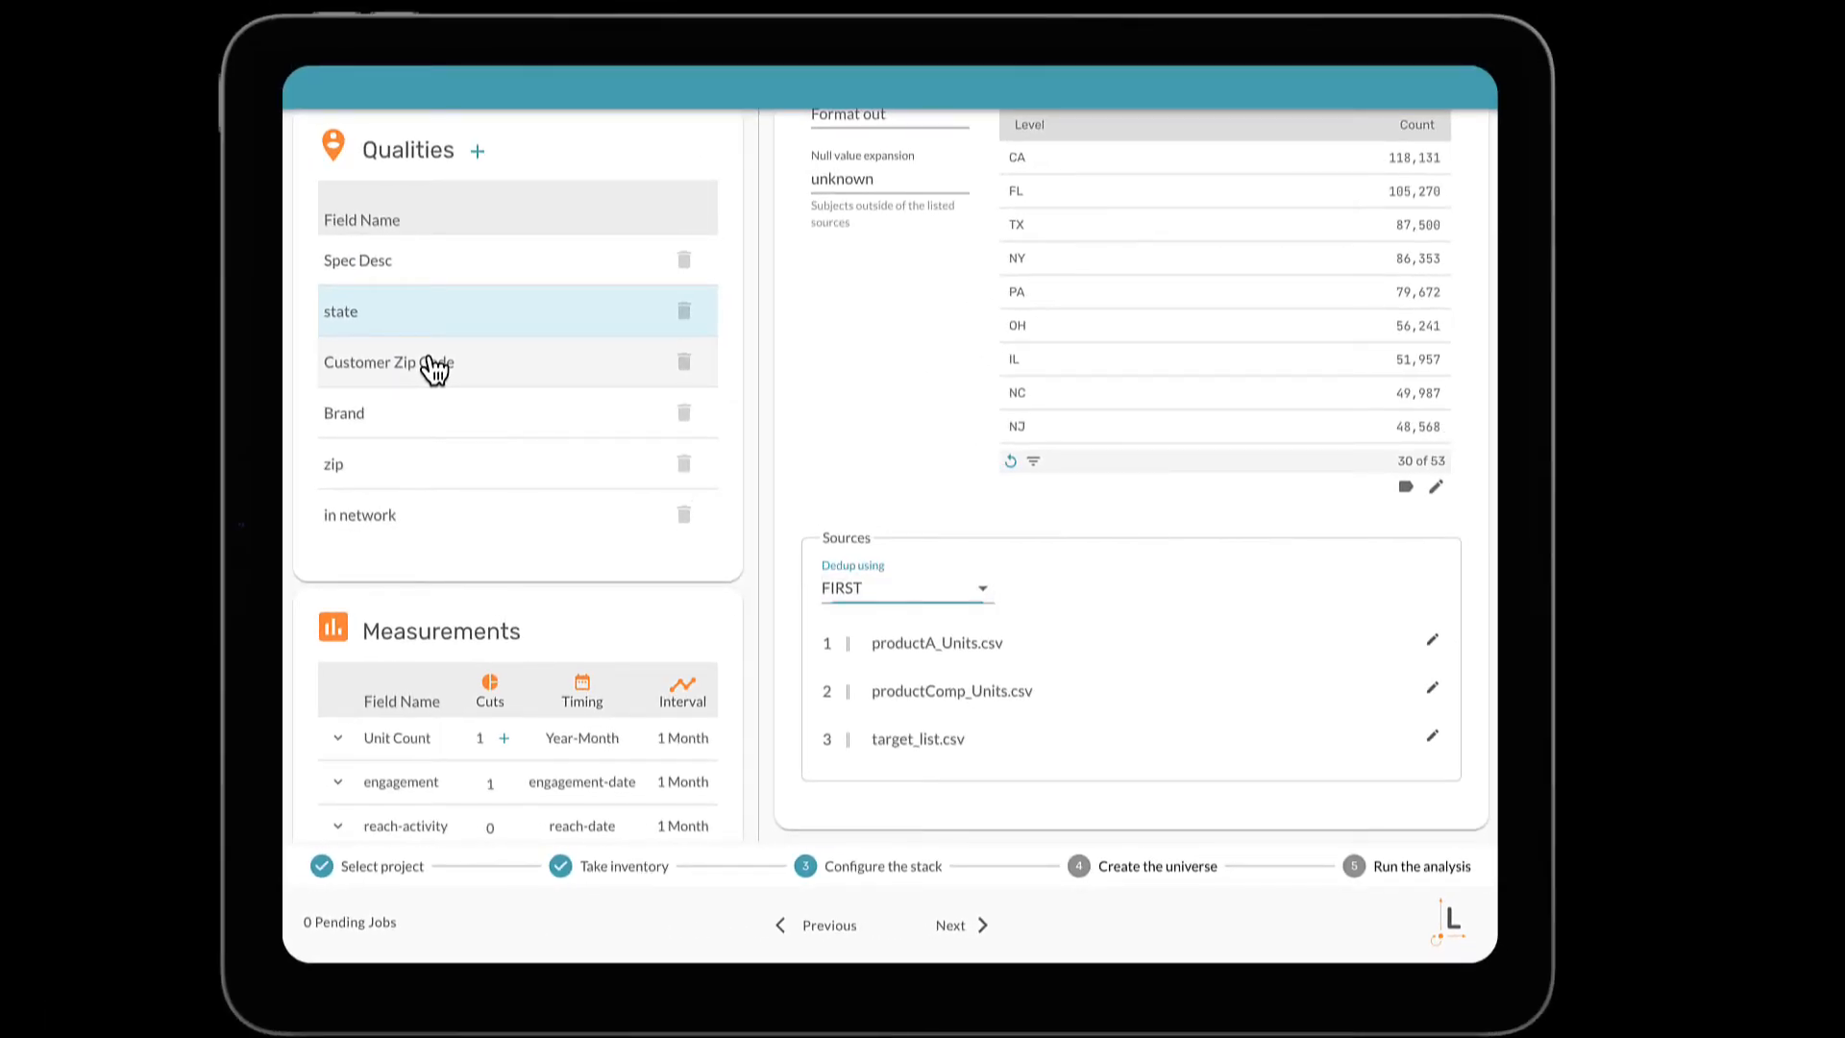
Rename the Customer Zip Code quality as zip to merge it with the existing zip quality, and set its null value expansion to unknown
click(435, 368)
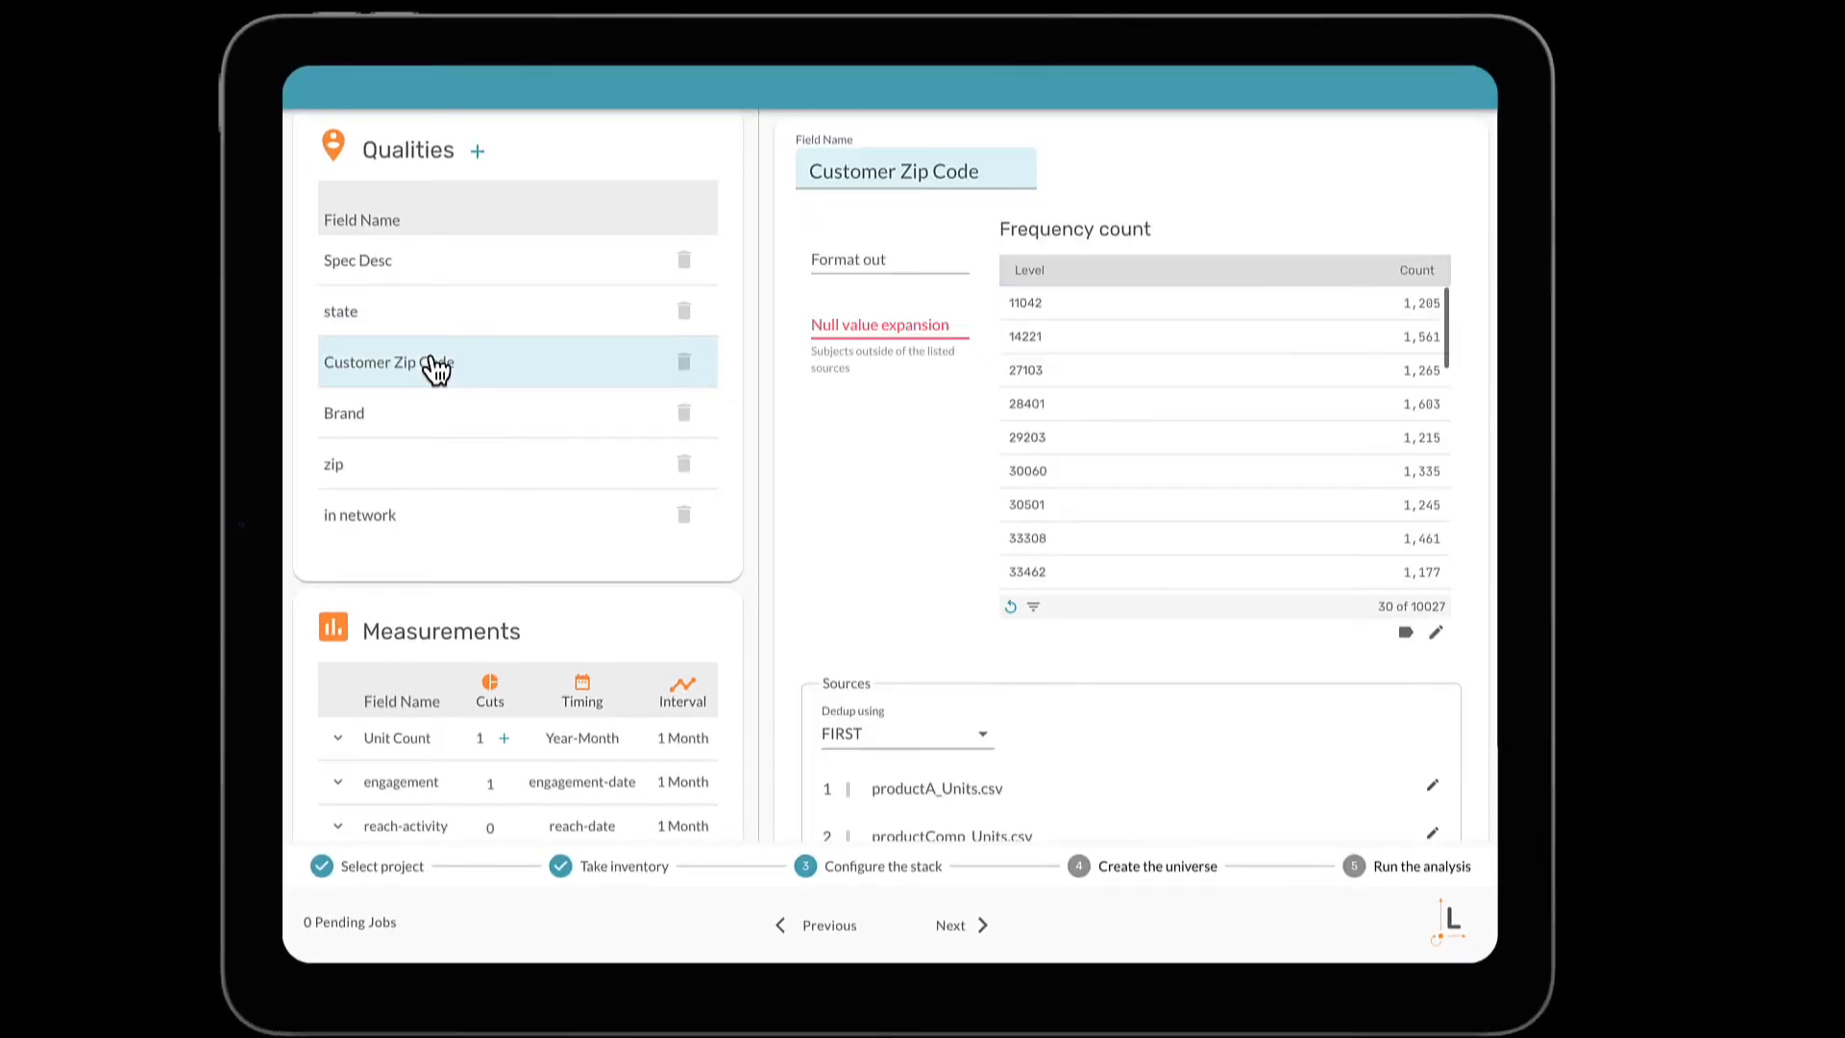
click(442, 478)
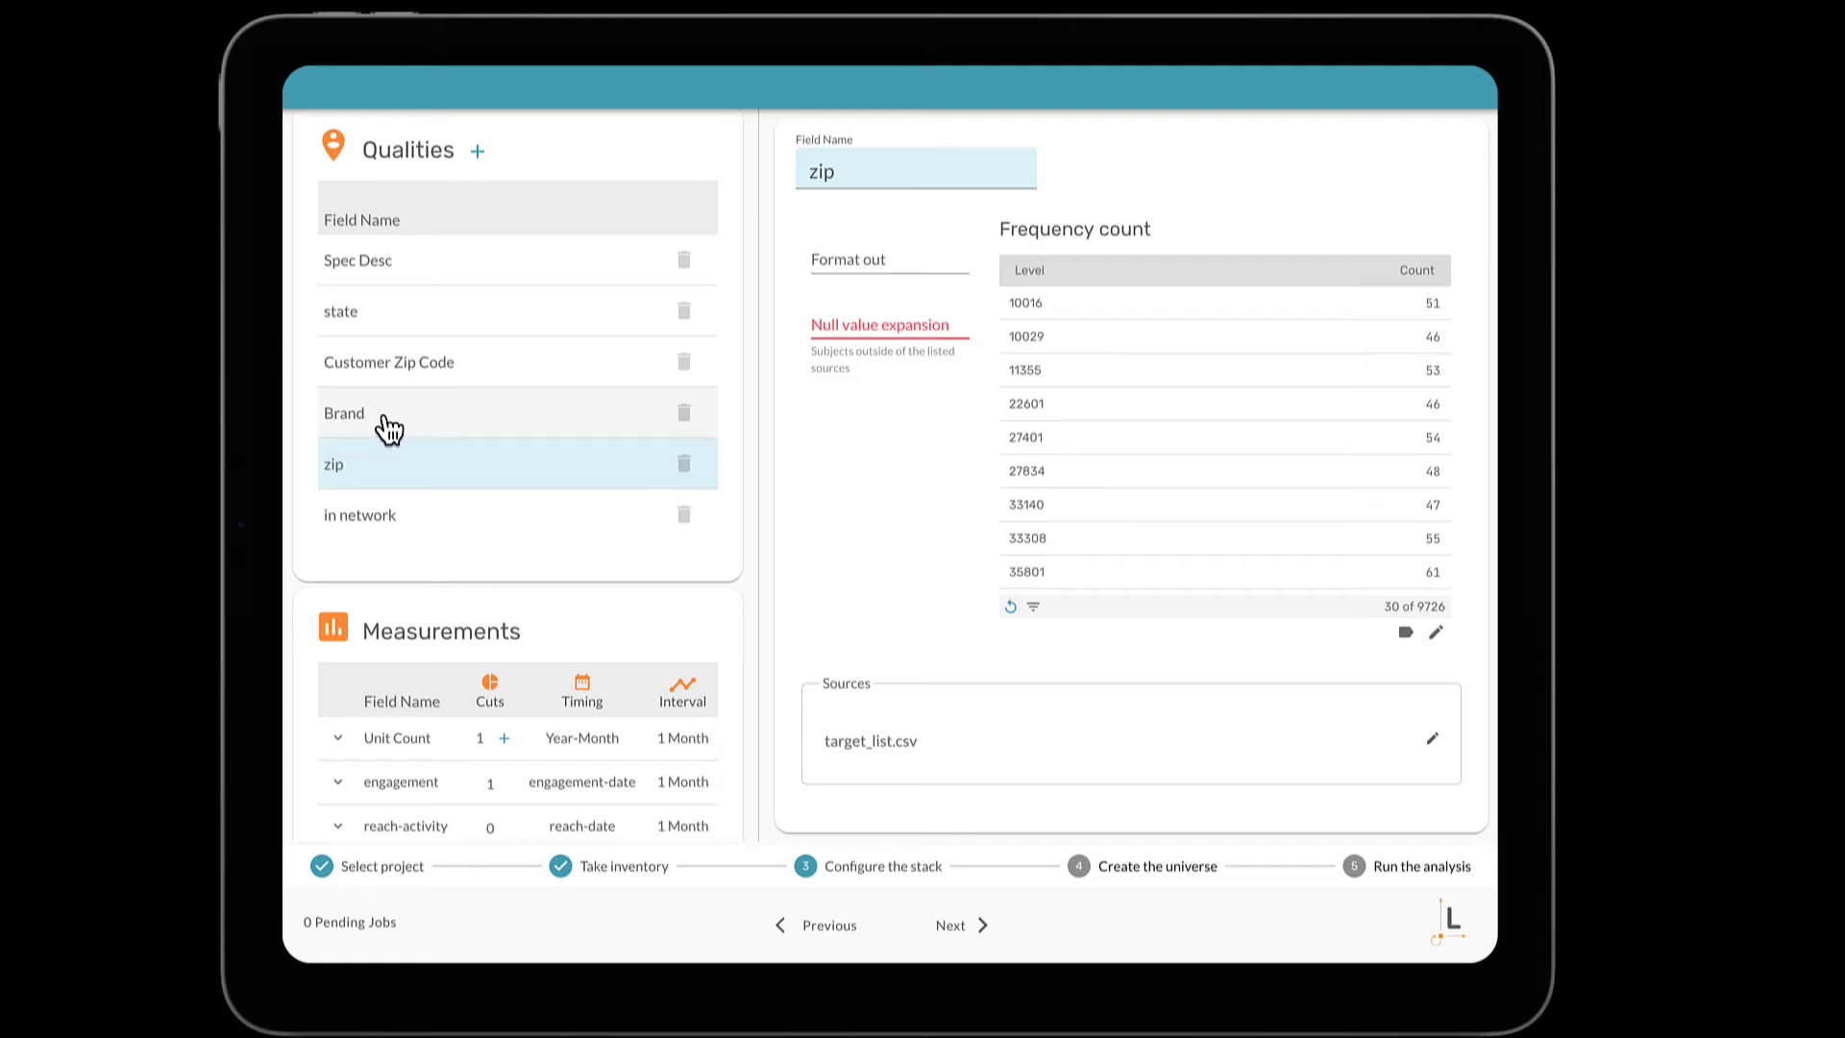
click(405, 376)
drag(987, 171, 788, 173)
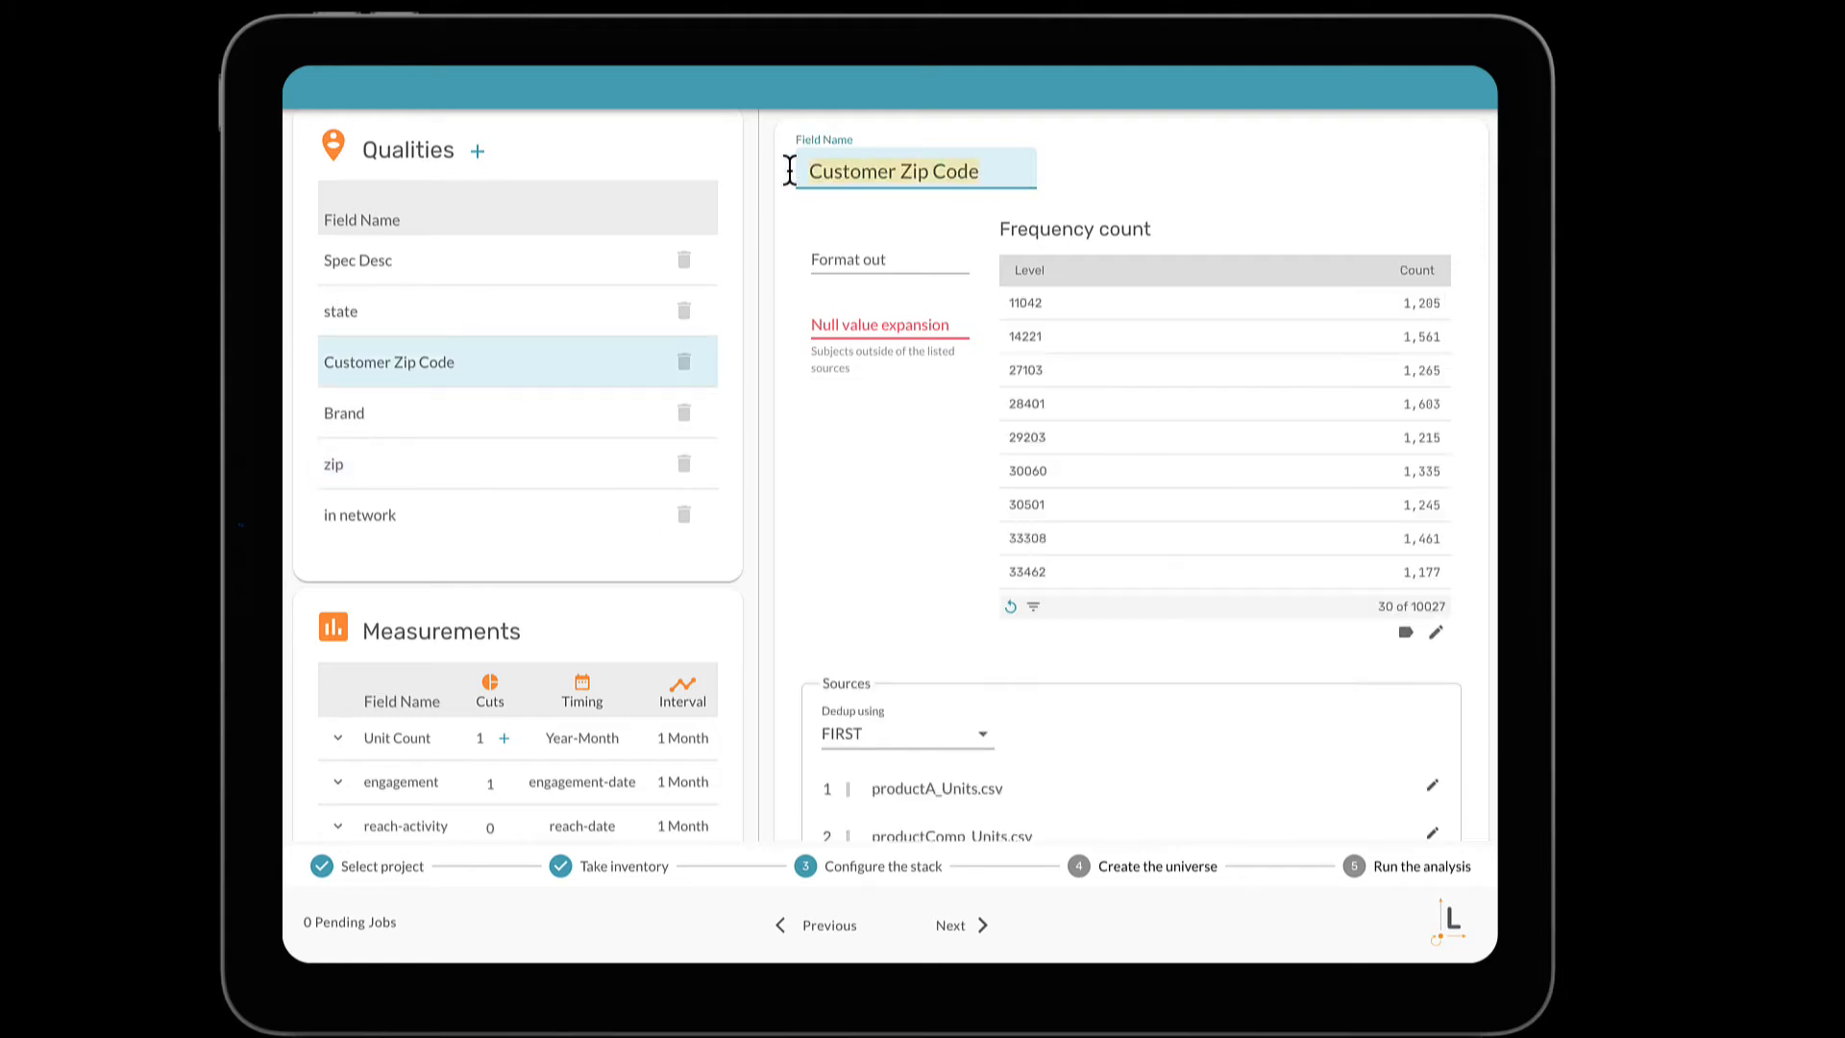
text(zip)
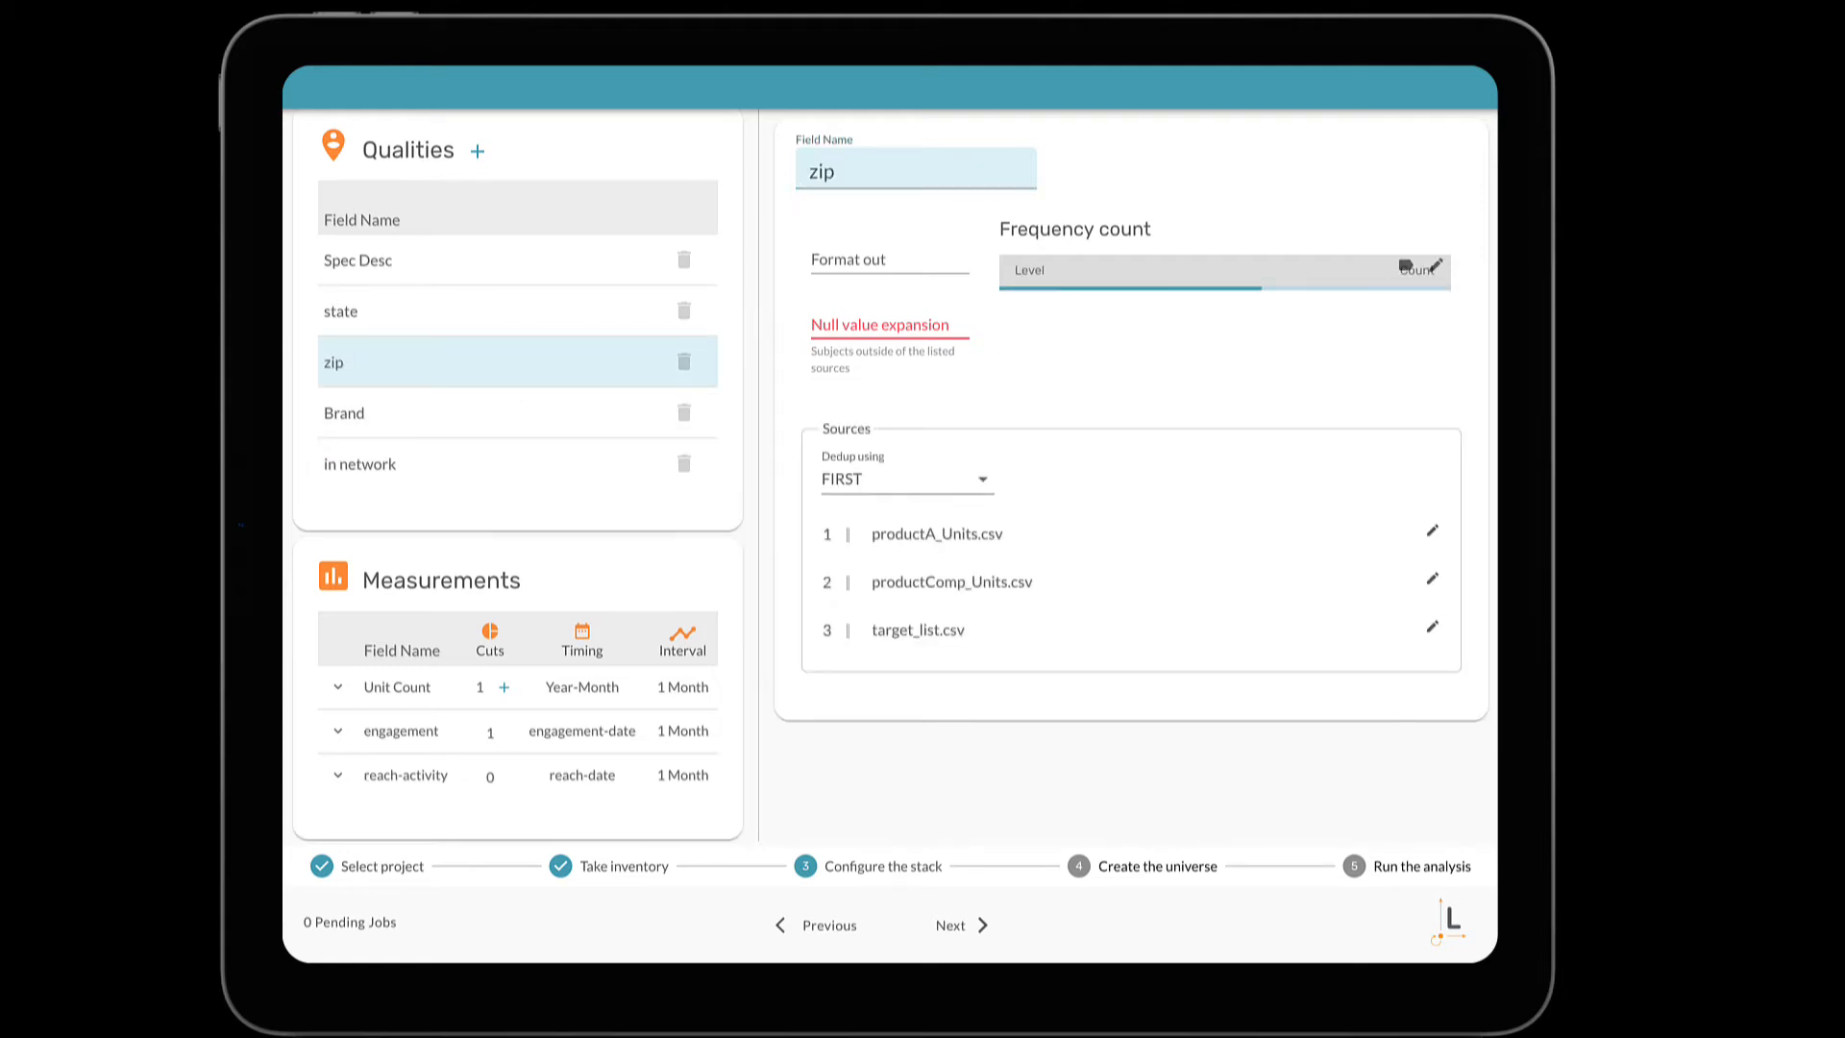
click(861, 325)
text(unknown)
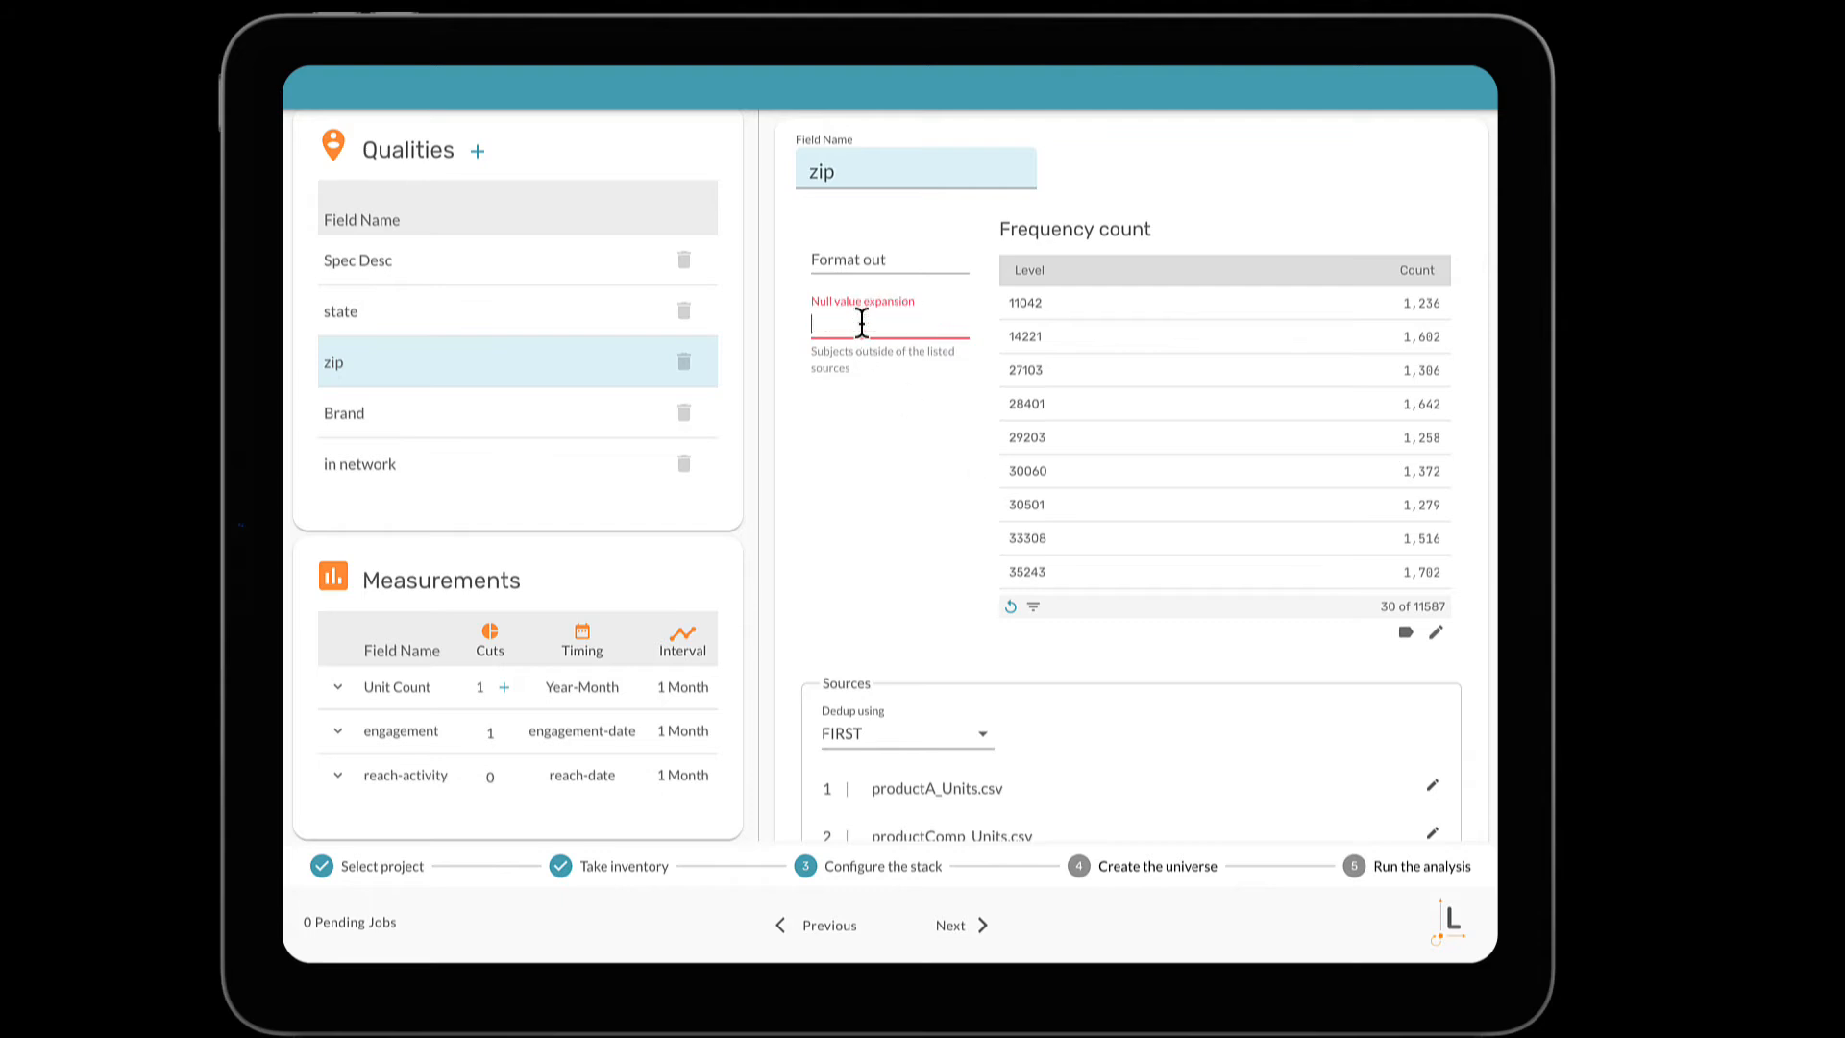
Delete the Brand quality and fill in the null value expansion of the in network quality
click(394, 434)
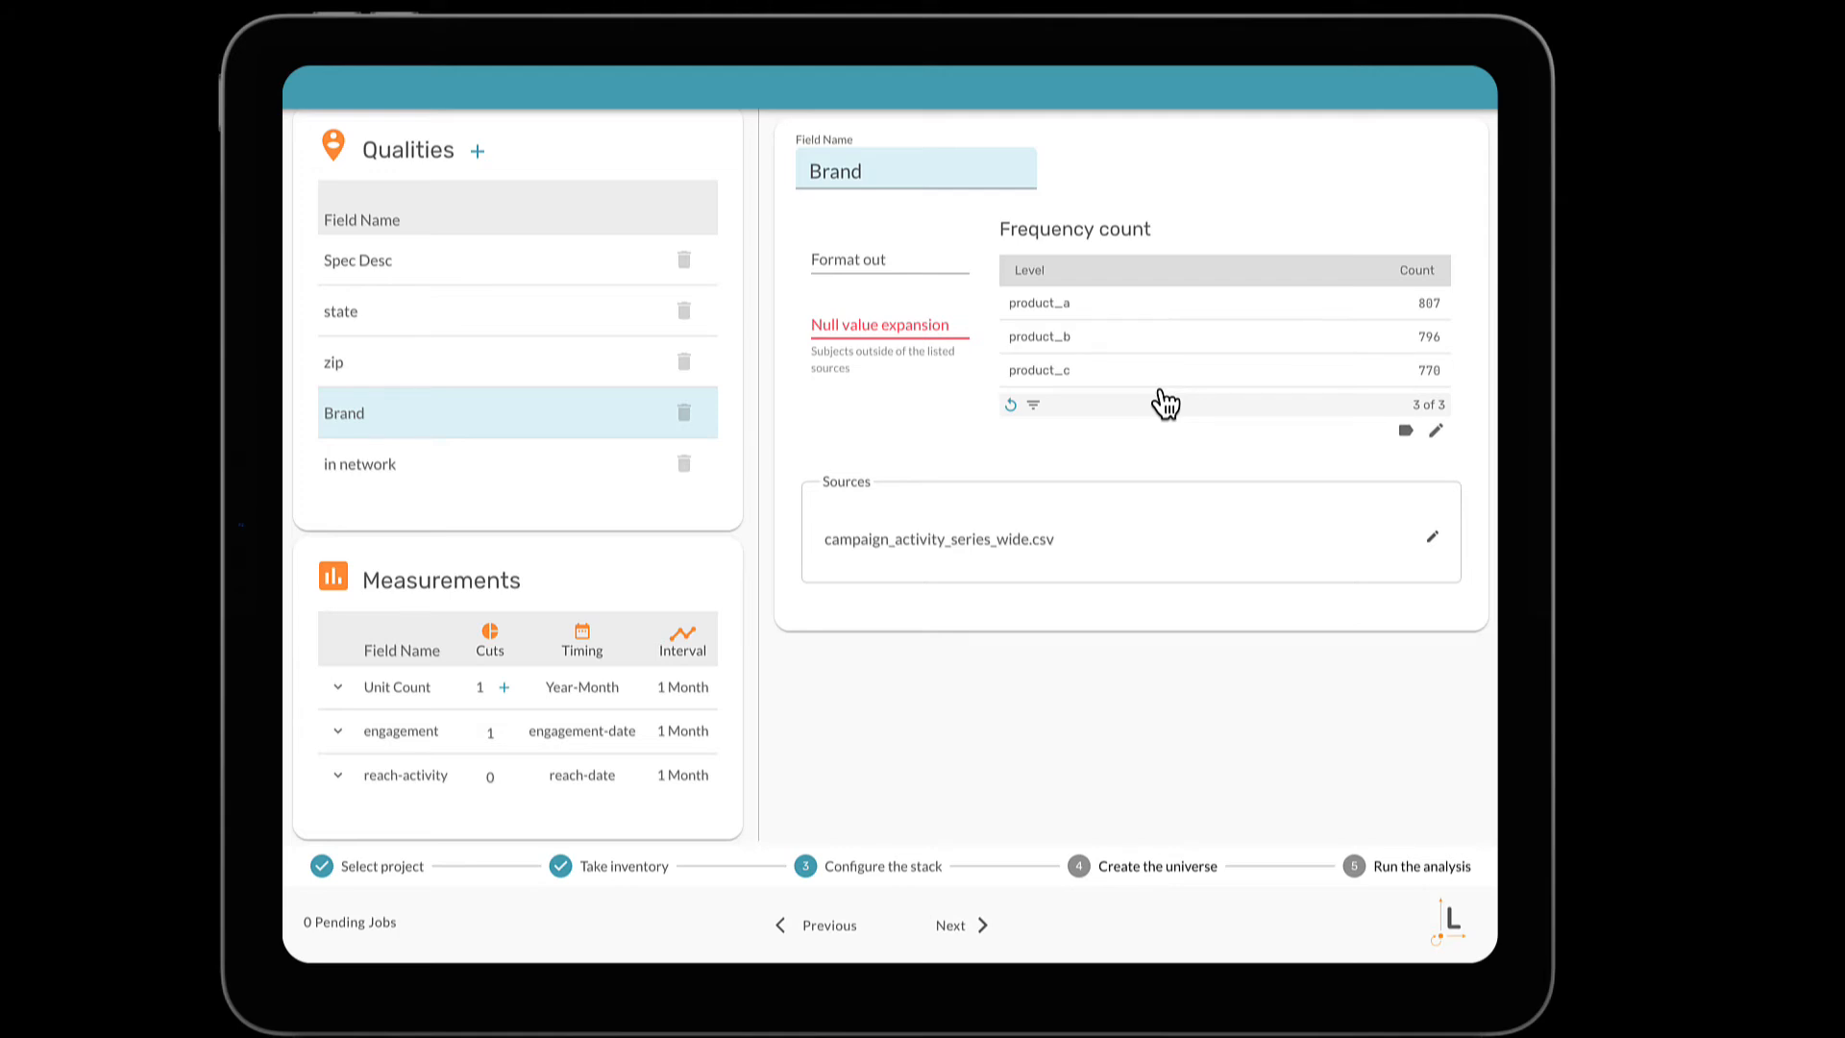
click(684, 415)
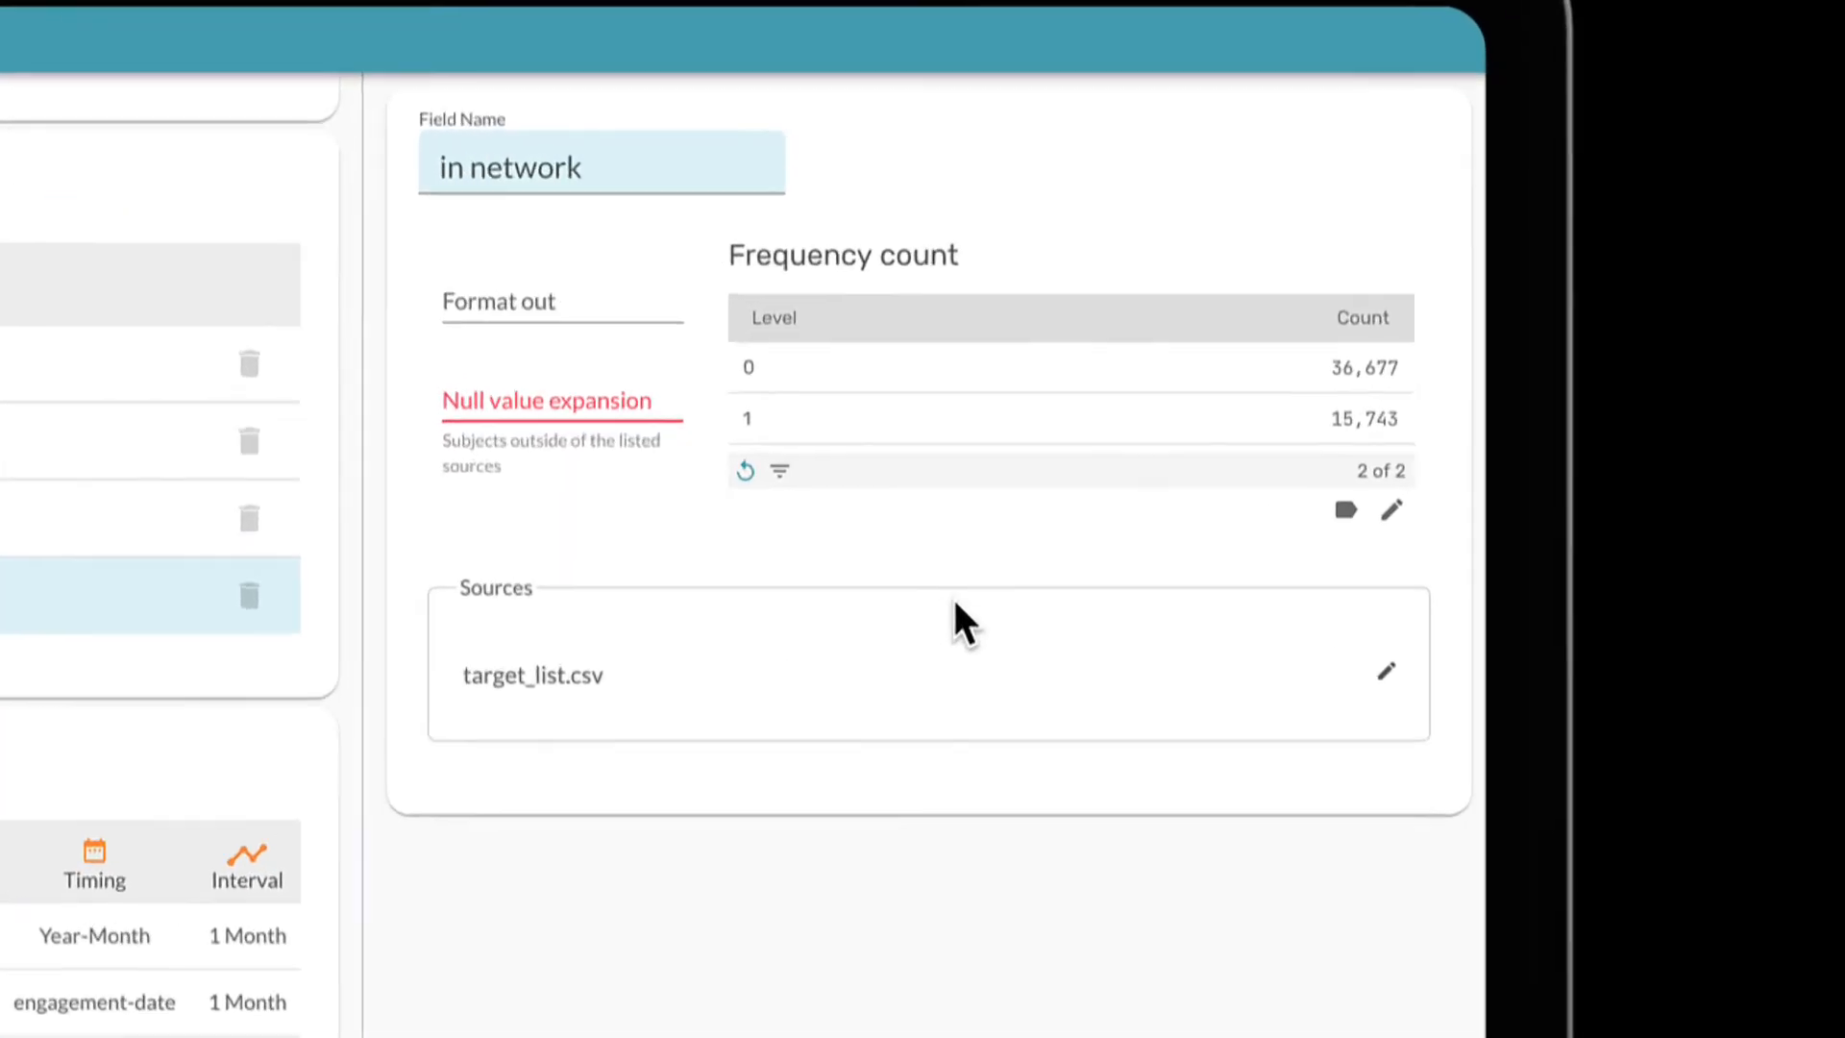
click(859, 324)
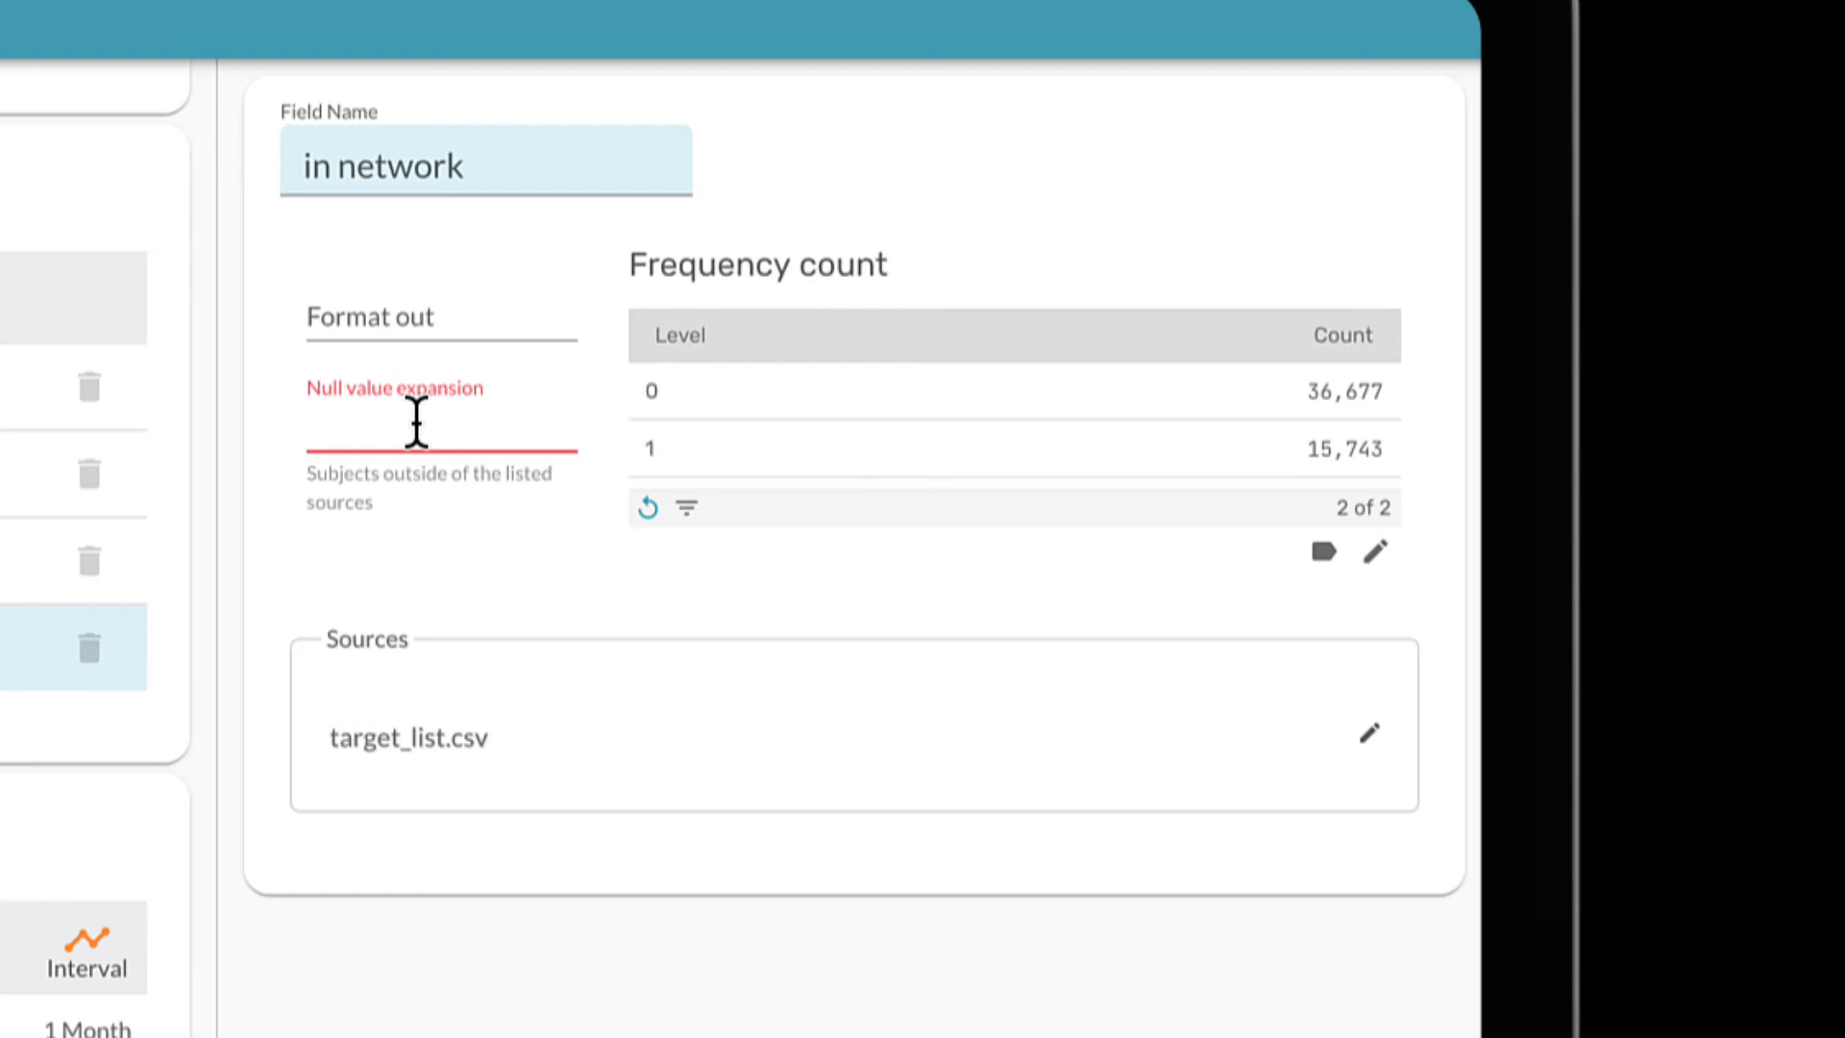
key(Tab)
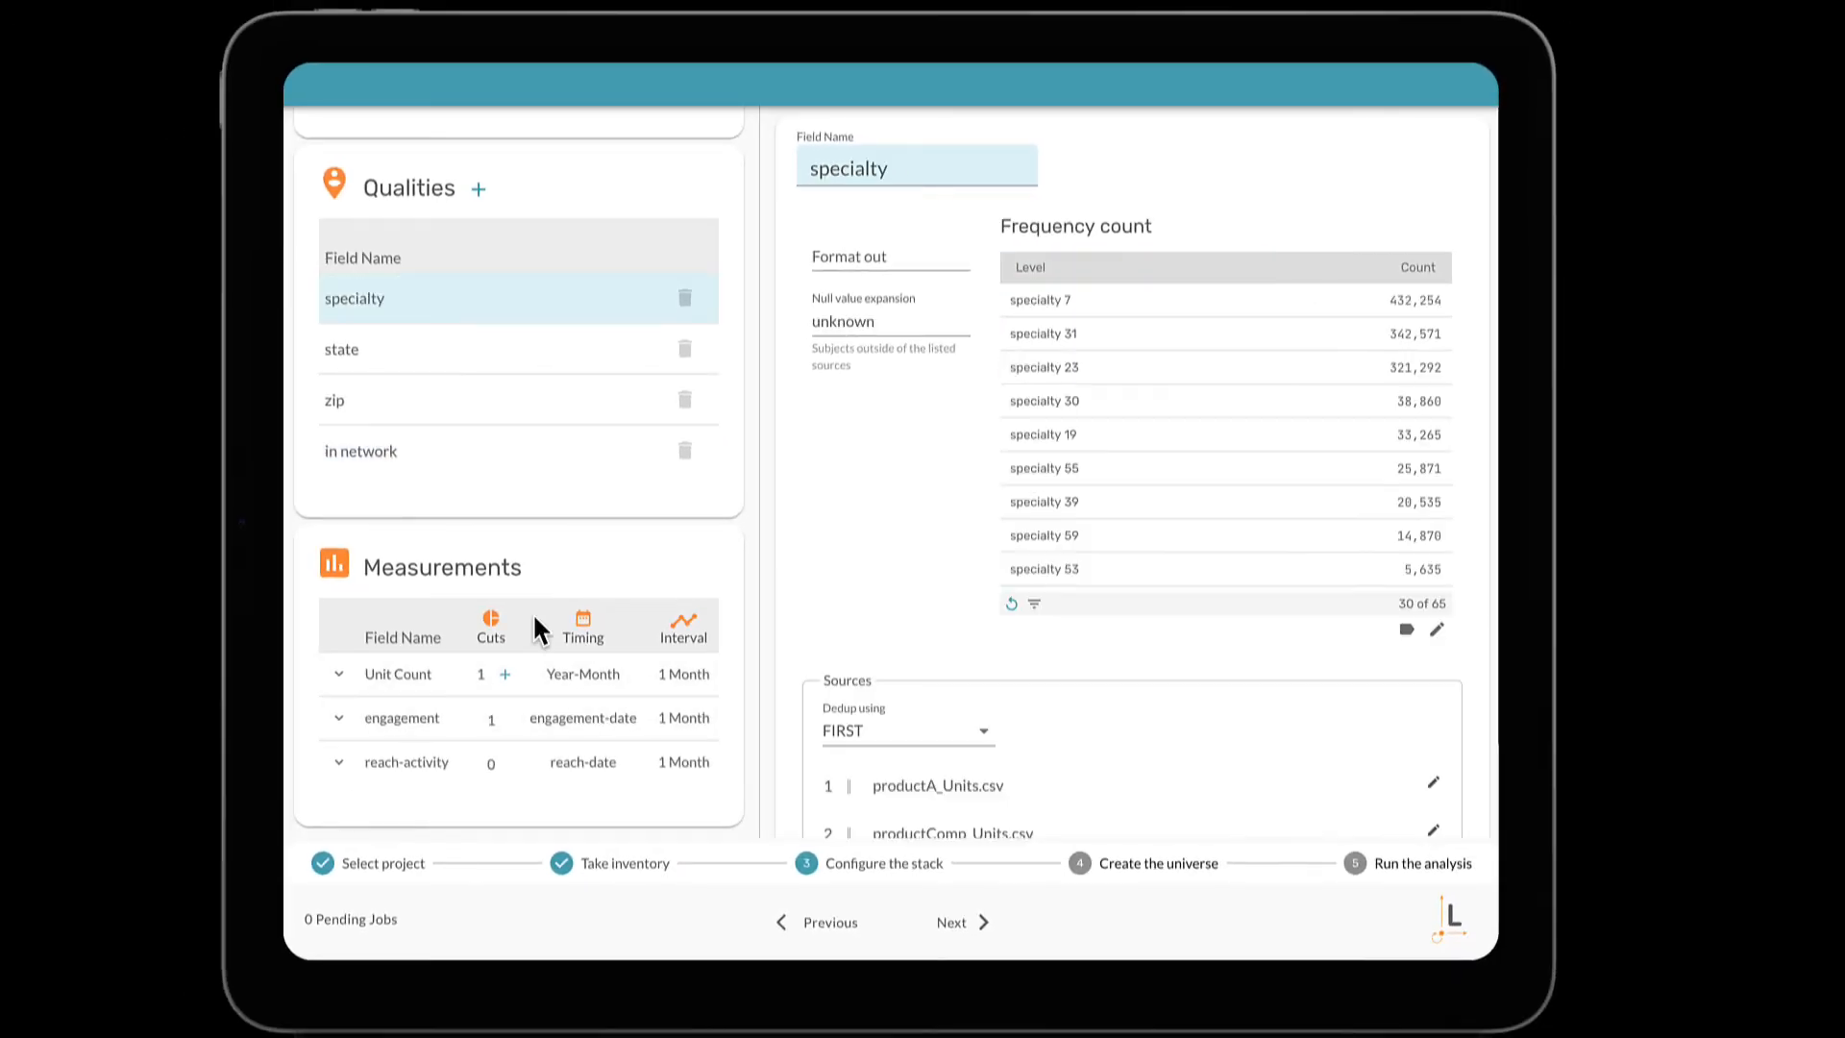
Add a unit-product component to the Unit Count measurement, with level product_A for productA_Units.csv and product_C for productComp_Units.csv
scroll(534, 615, down, 1)
scroll(532, 613, up, 1)
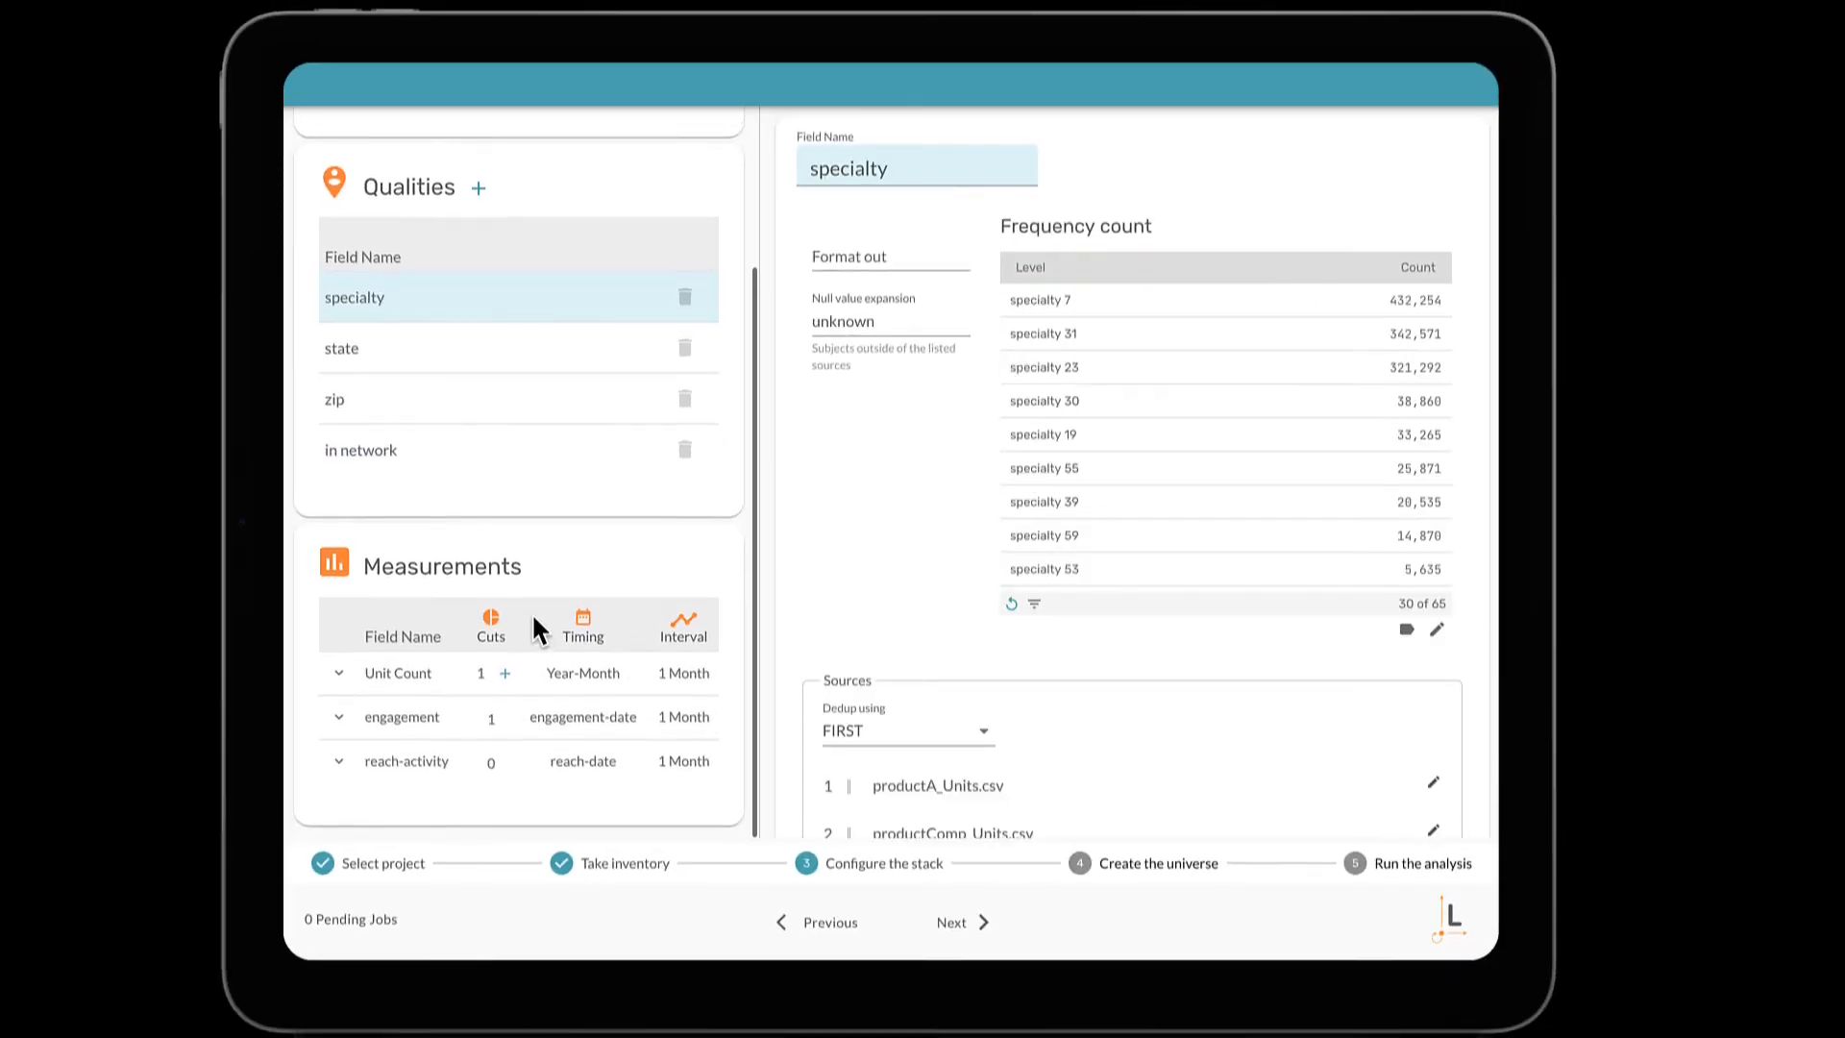
click(408, 682)
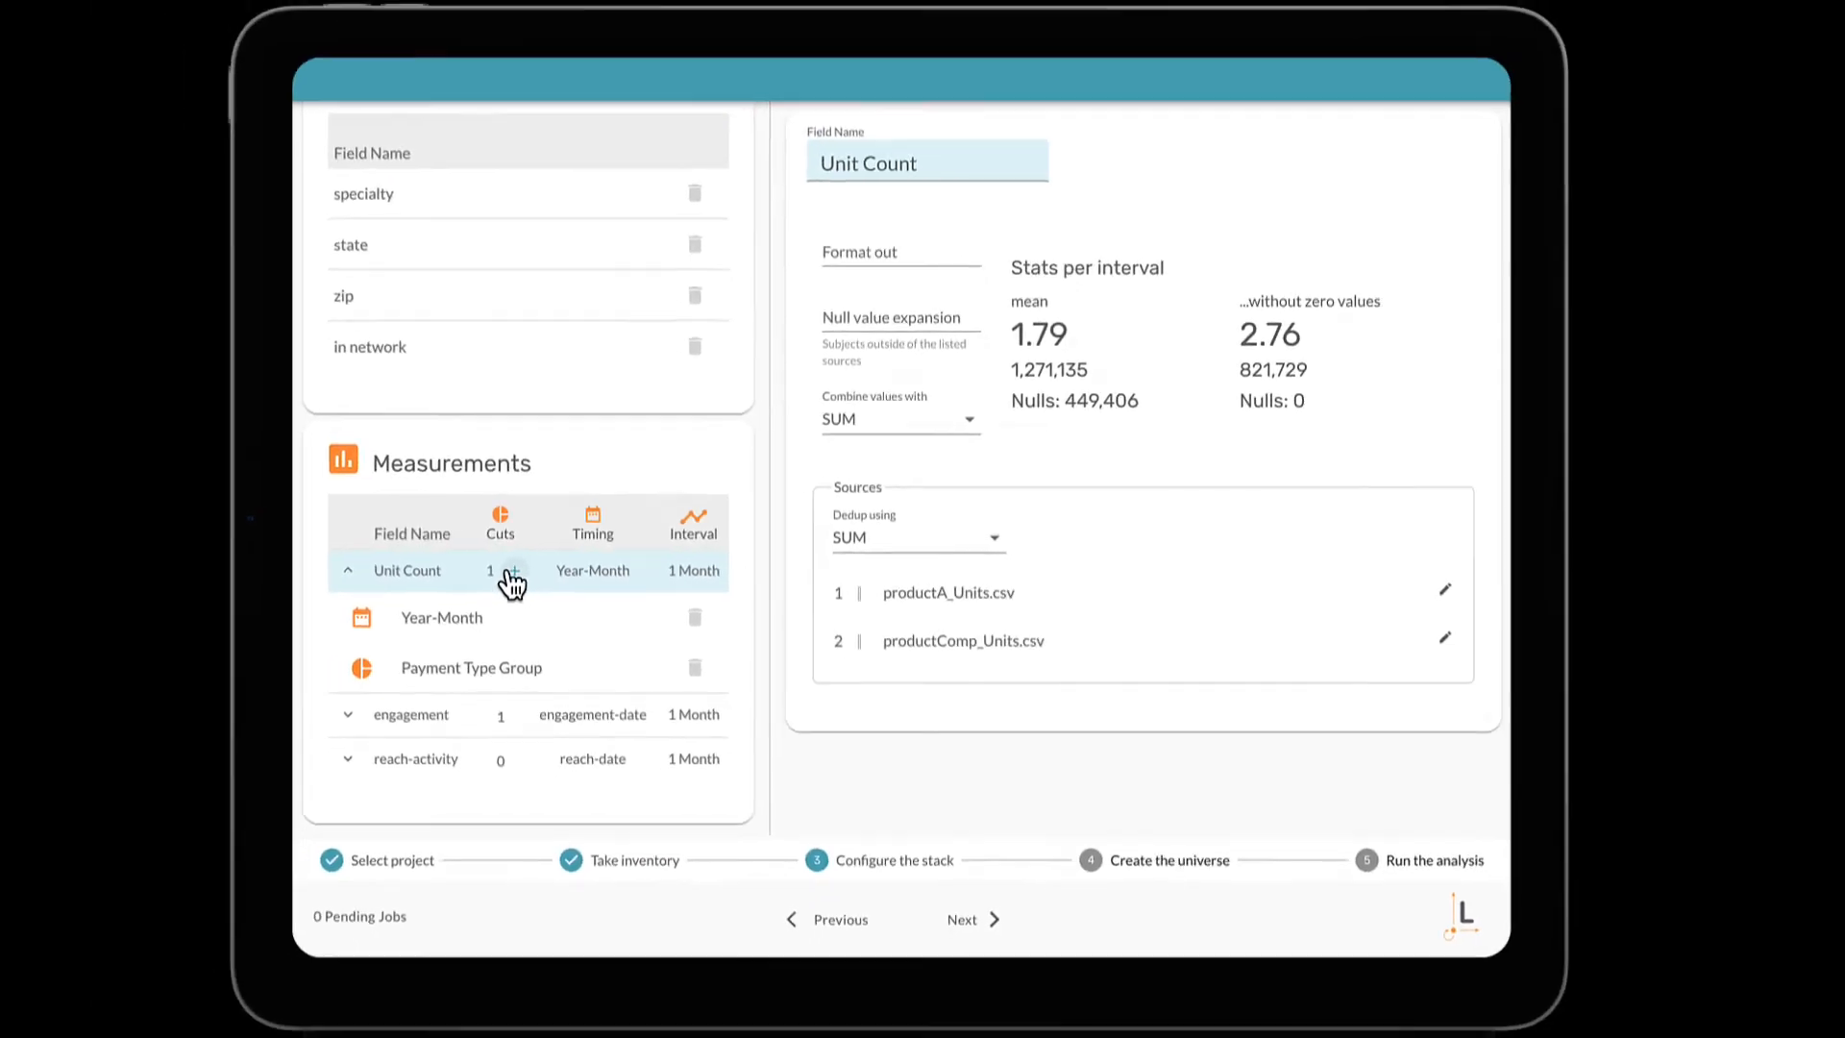
click(516, 570)
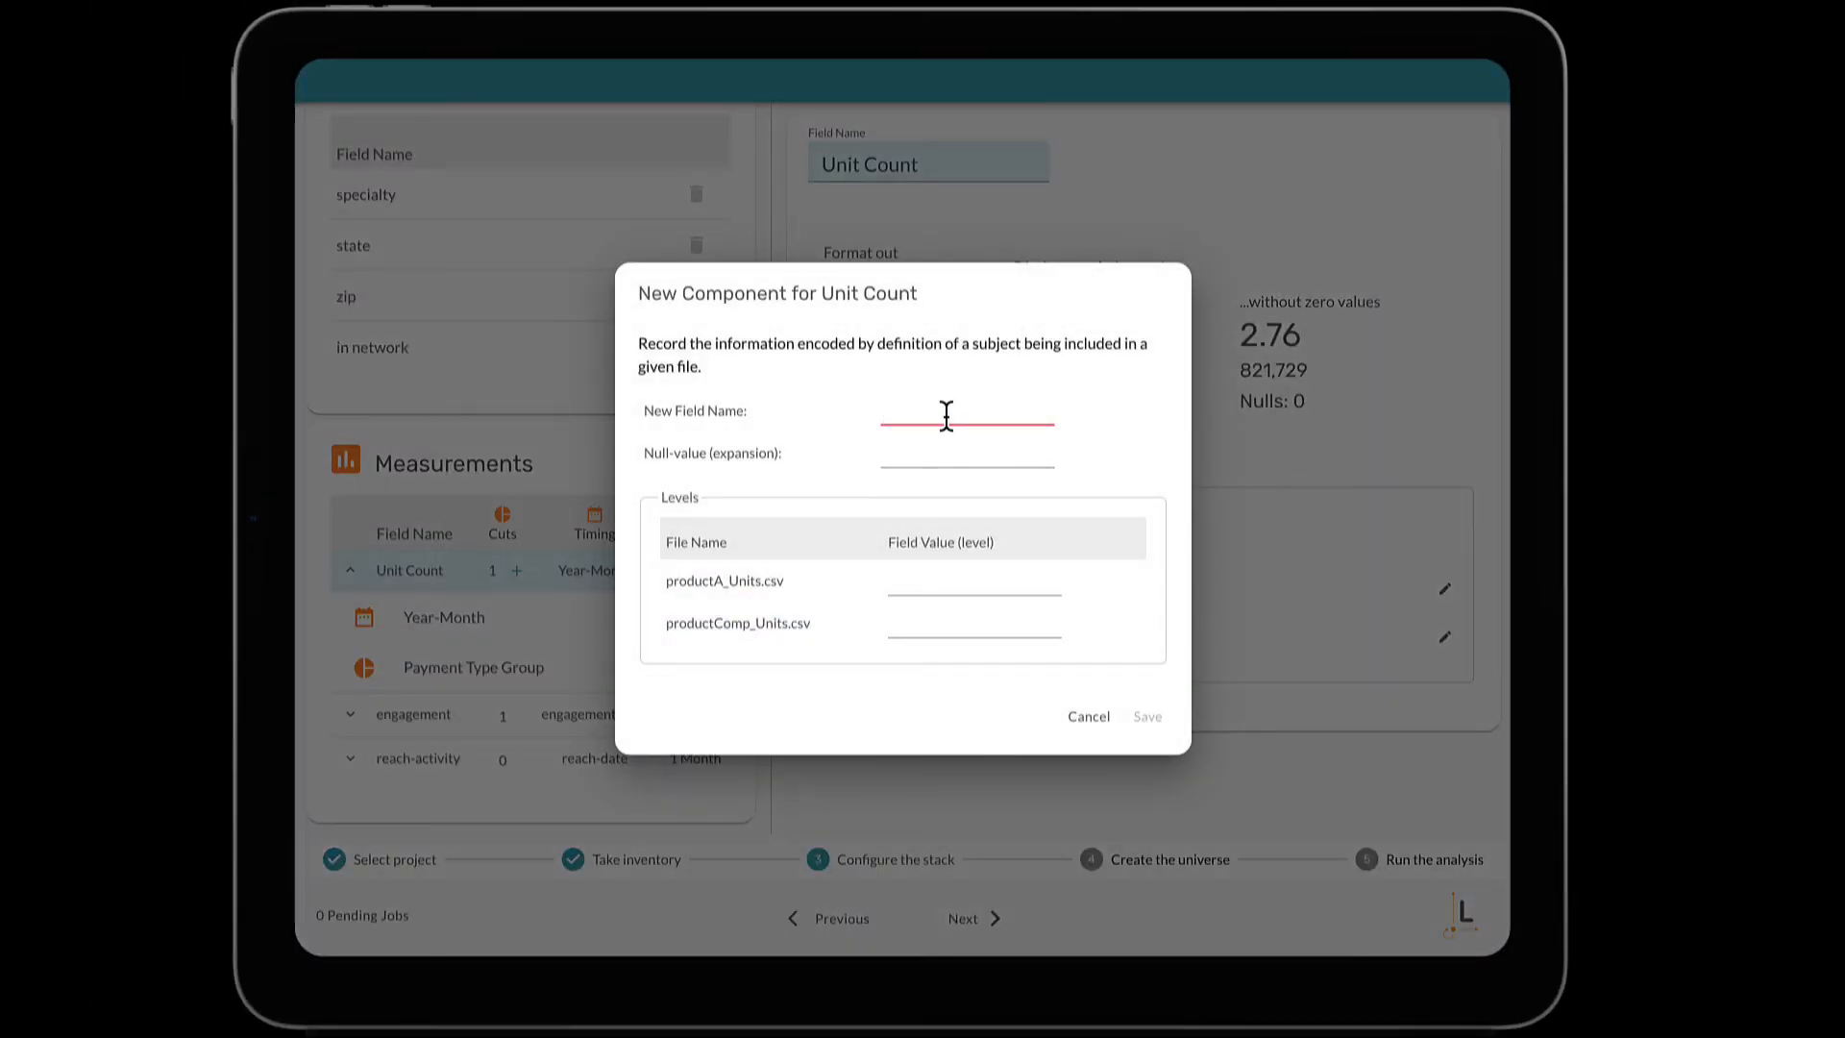
text(unit-product)
click(994, 588)
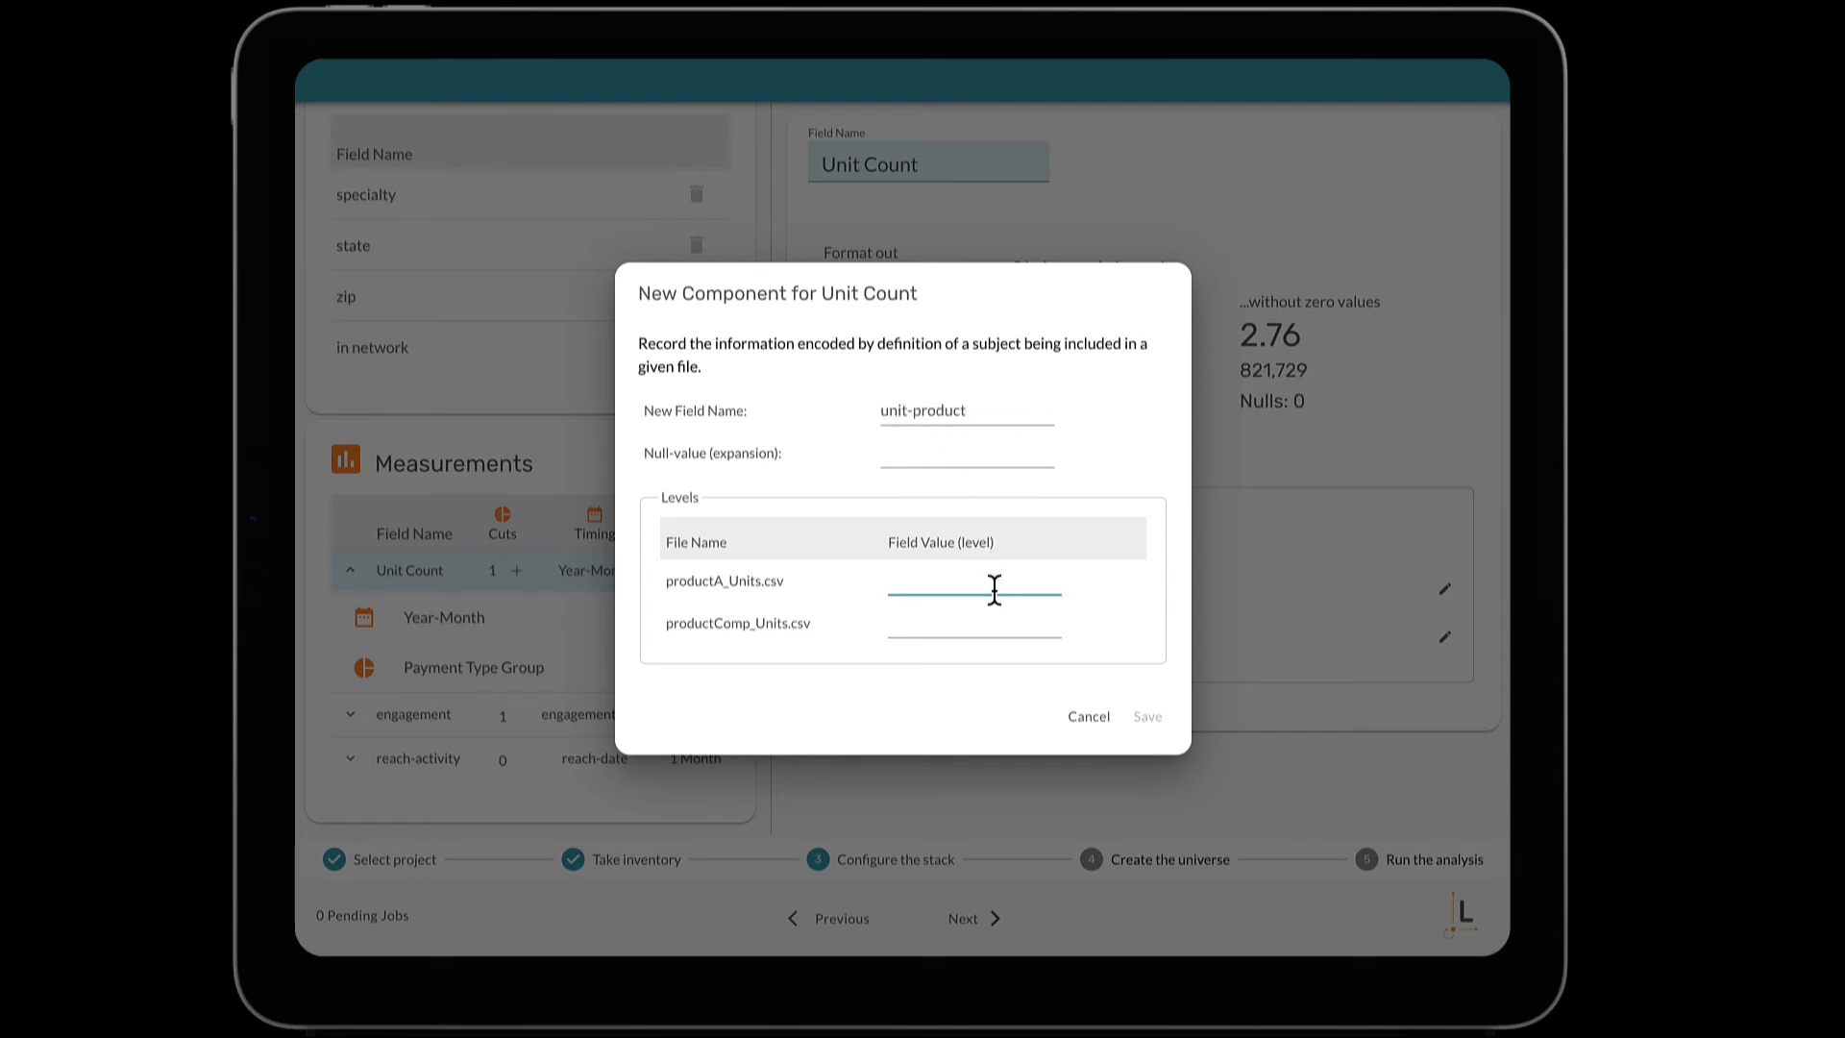
text(product_A)
click(1002, 625)
text(product)
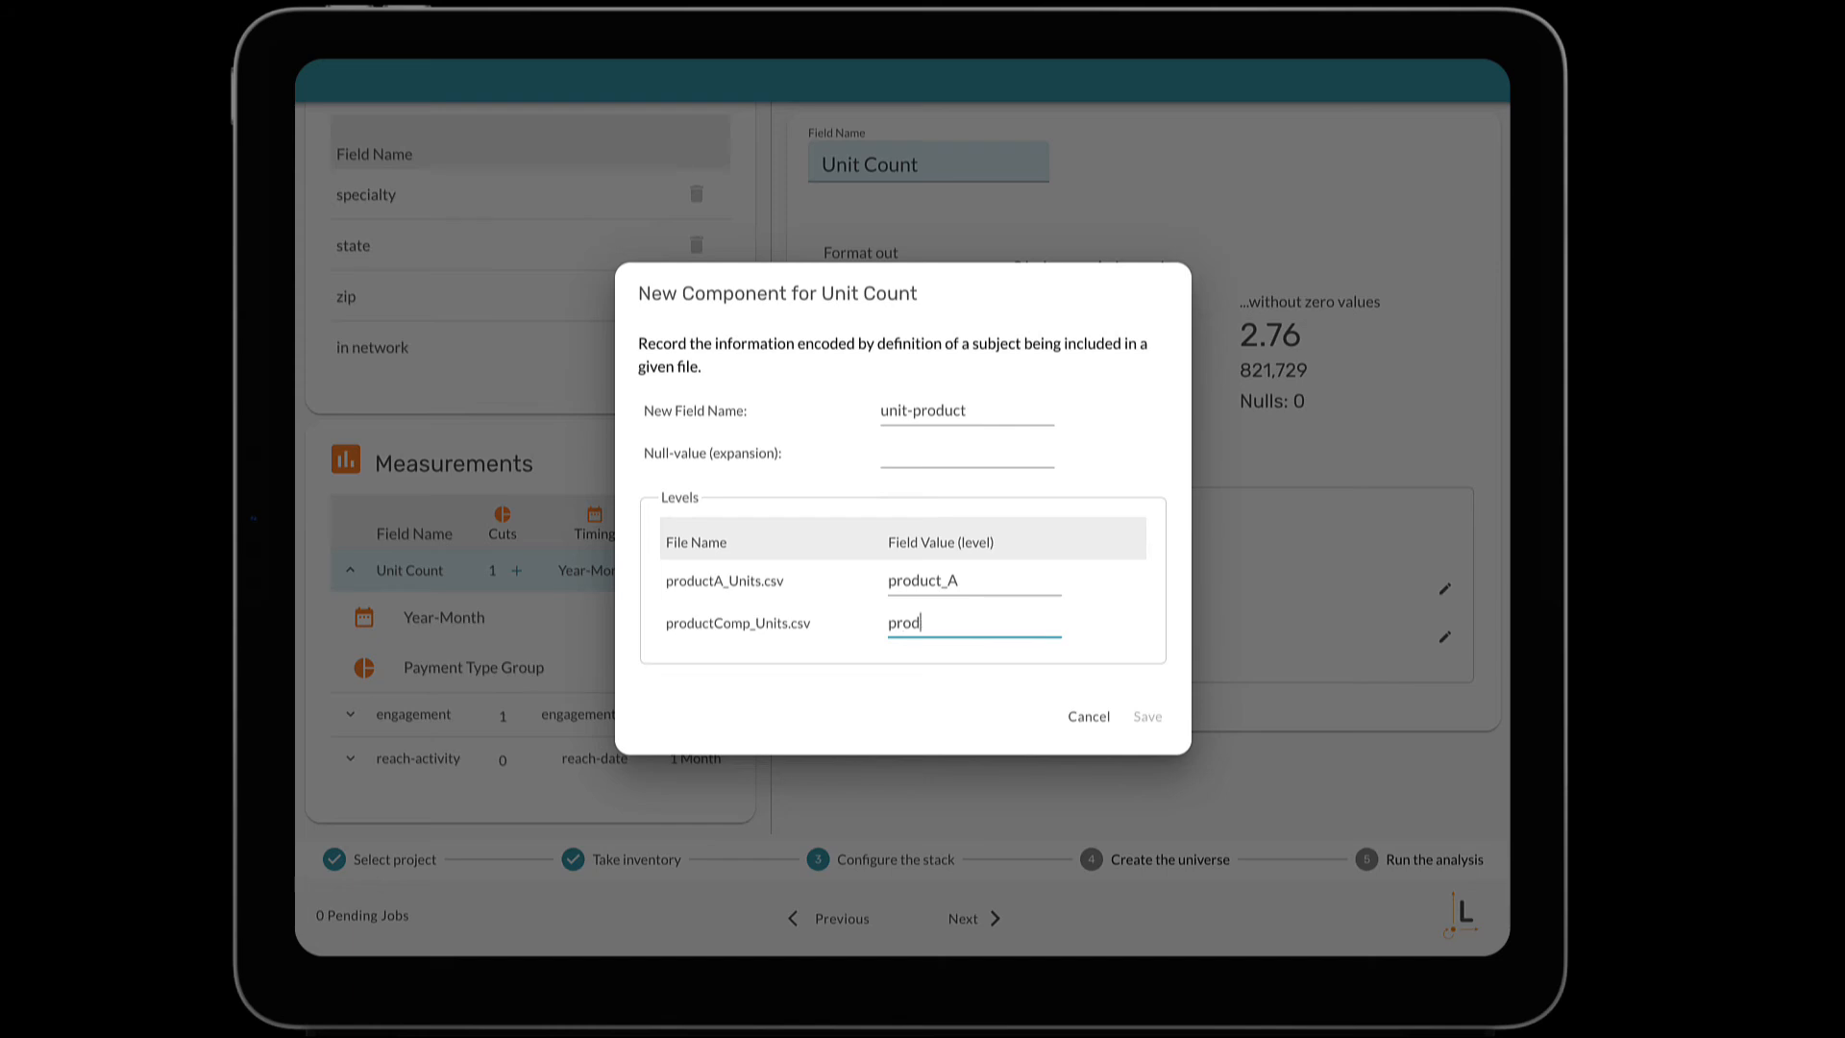
text(_C)
click(1154, 723)
click(1153, 722)
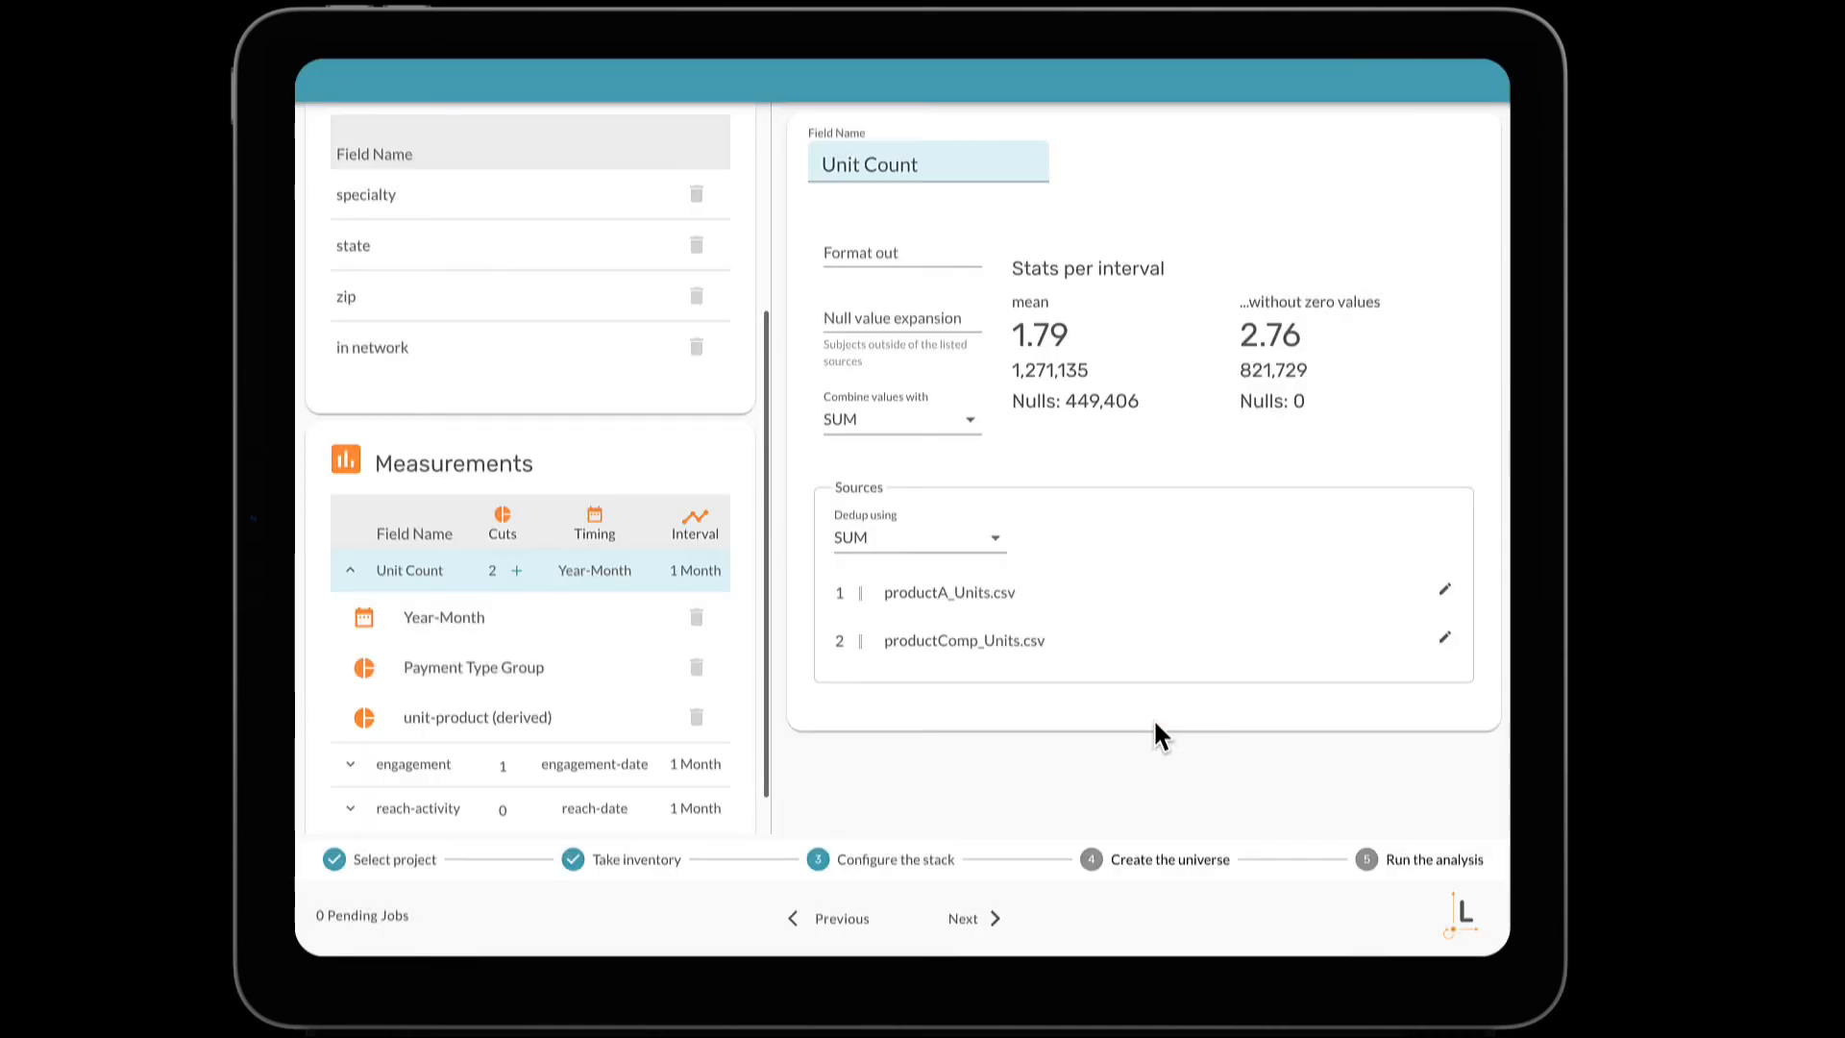
scroll(549, 721, down, 1)
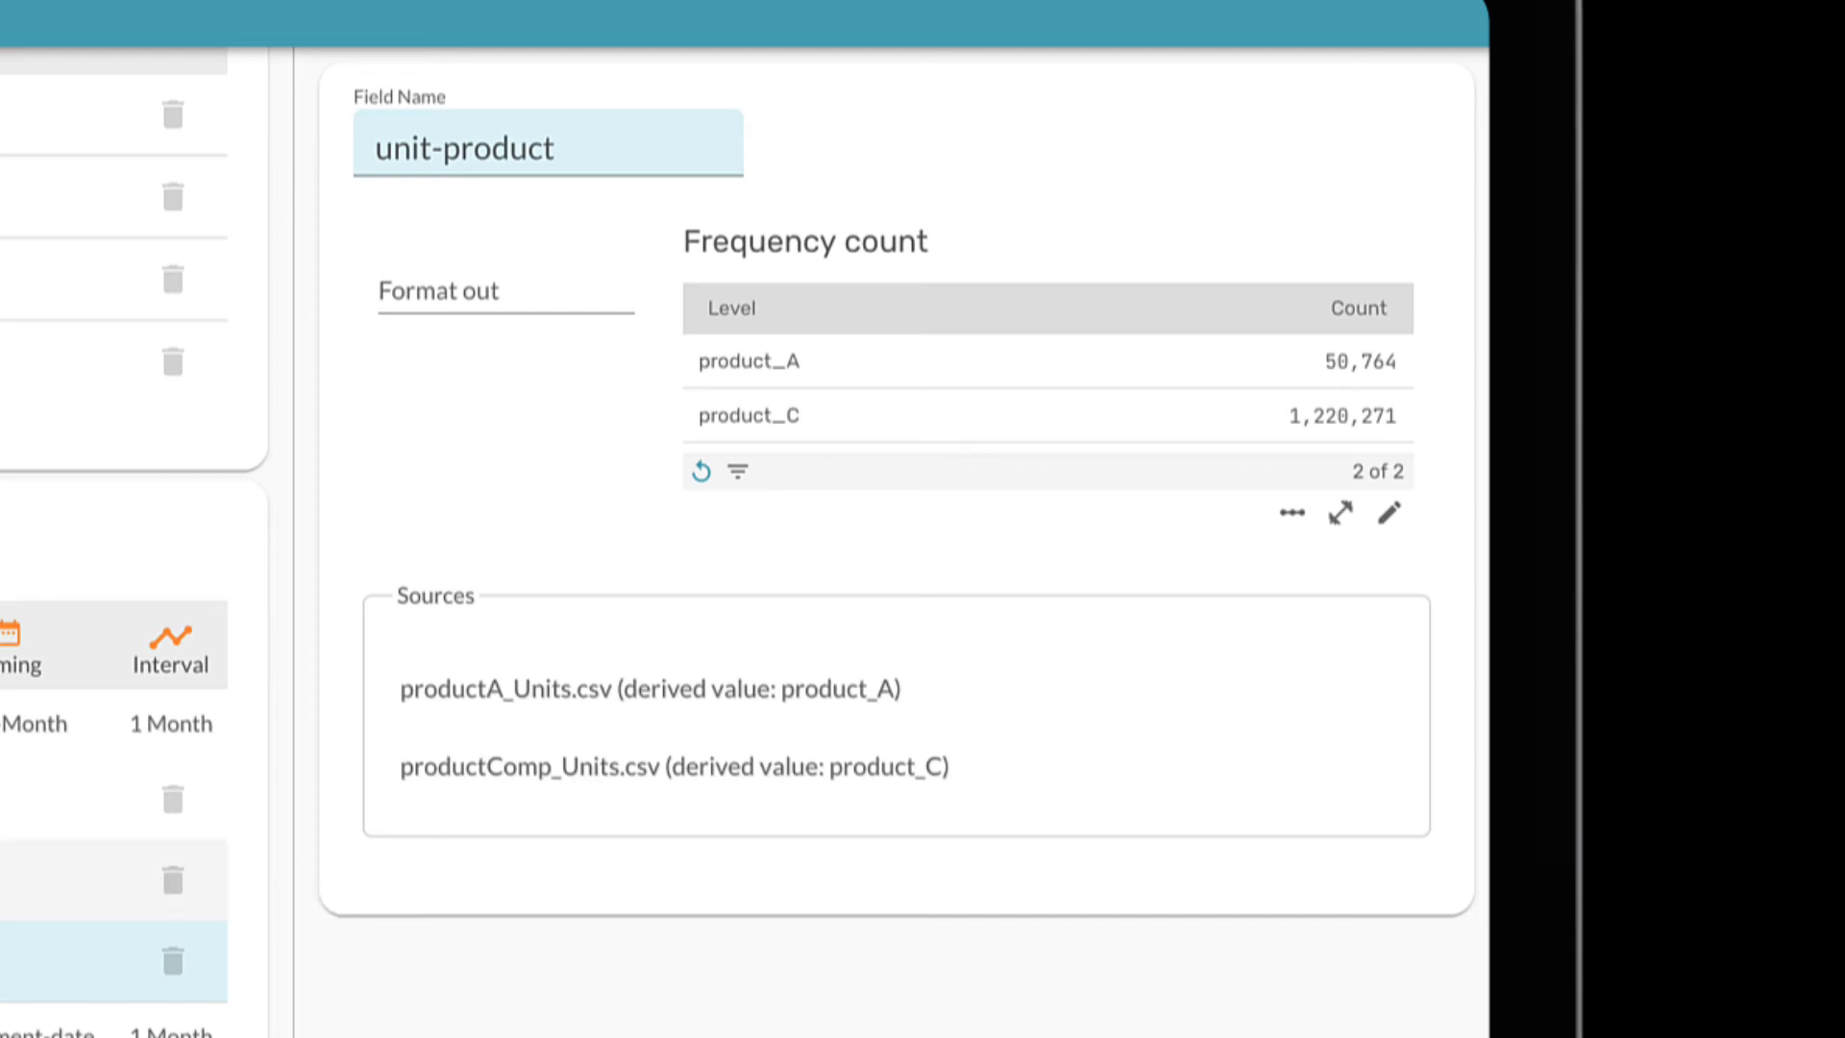
Rename the Year-Month component of the Unit Count measurement as unit-date
click(232, 646)
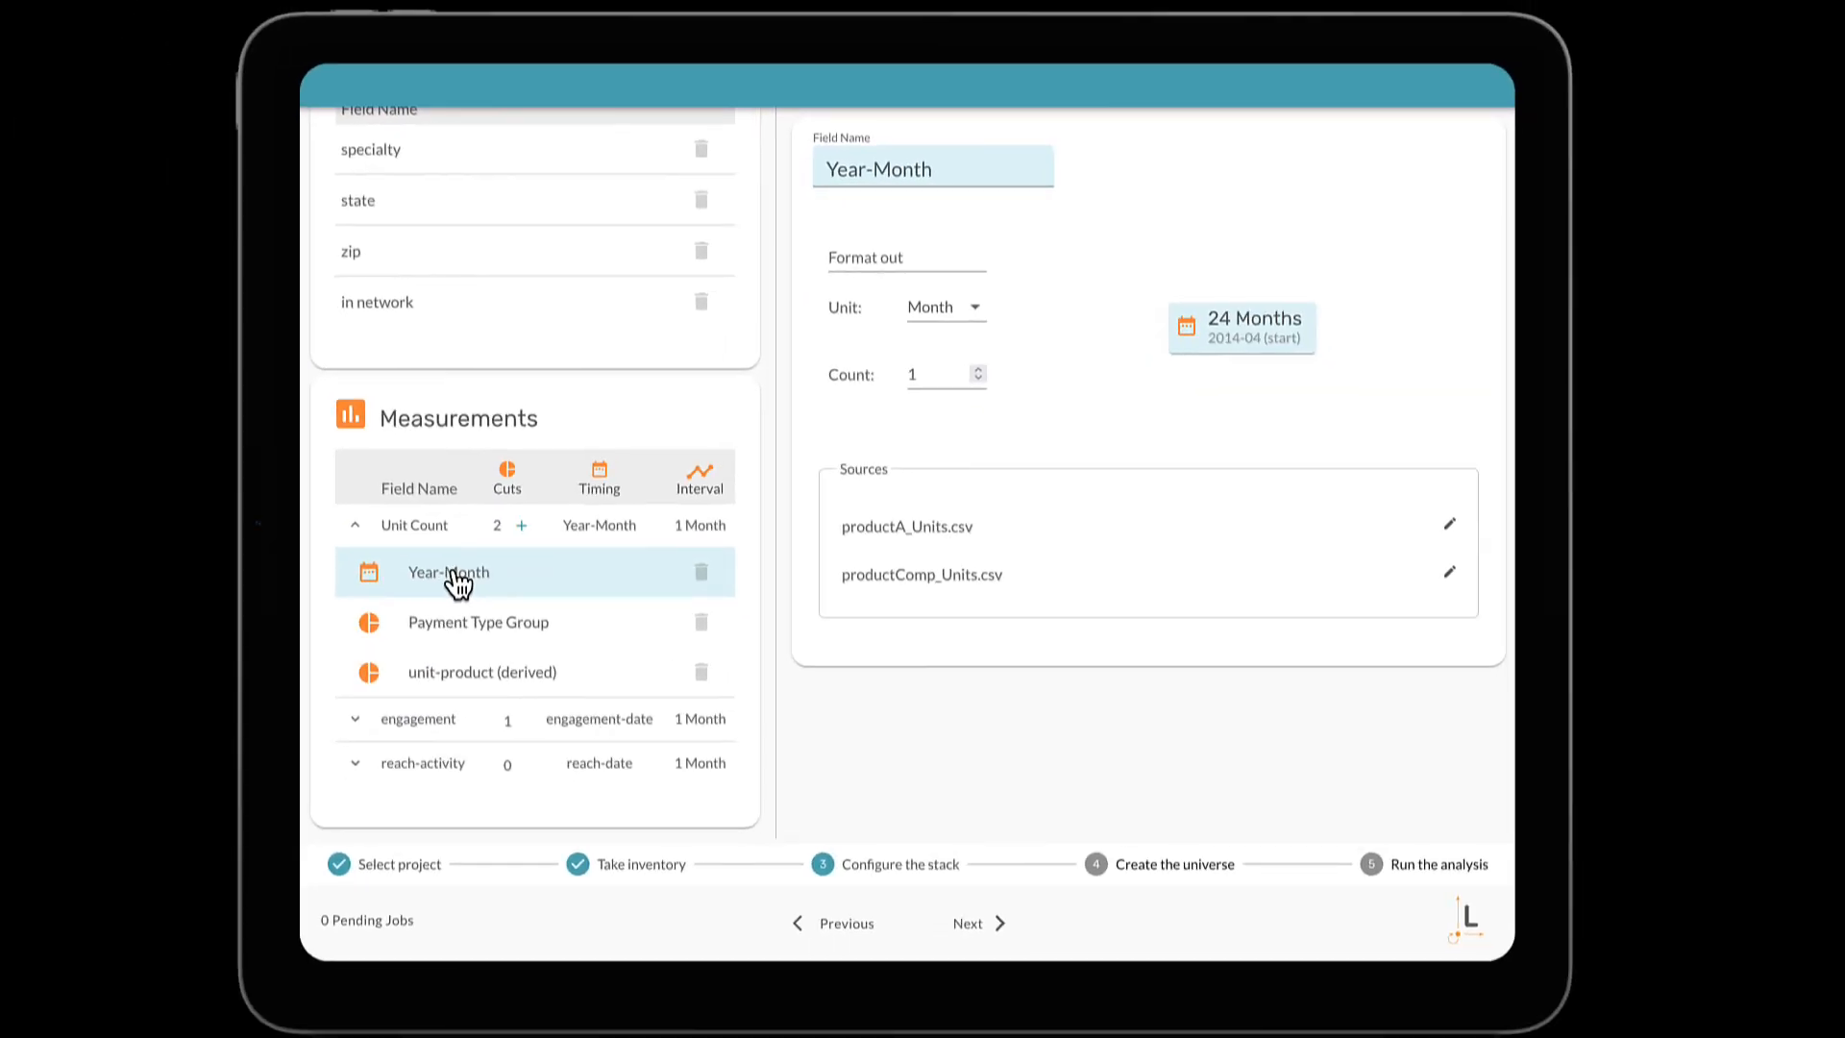
drag(1012, 173, 796, 171)
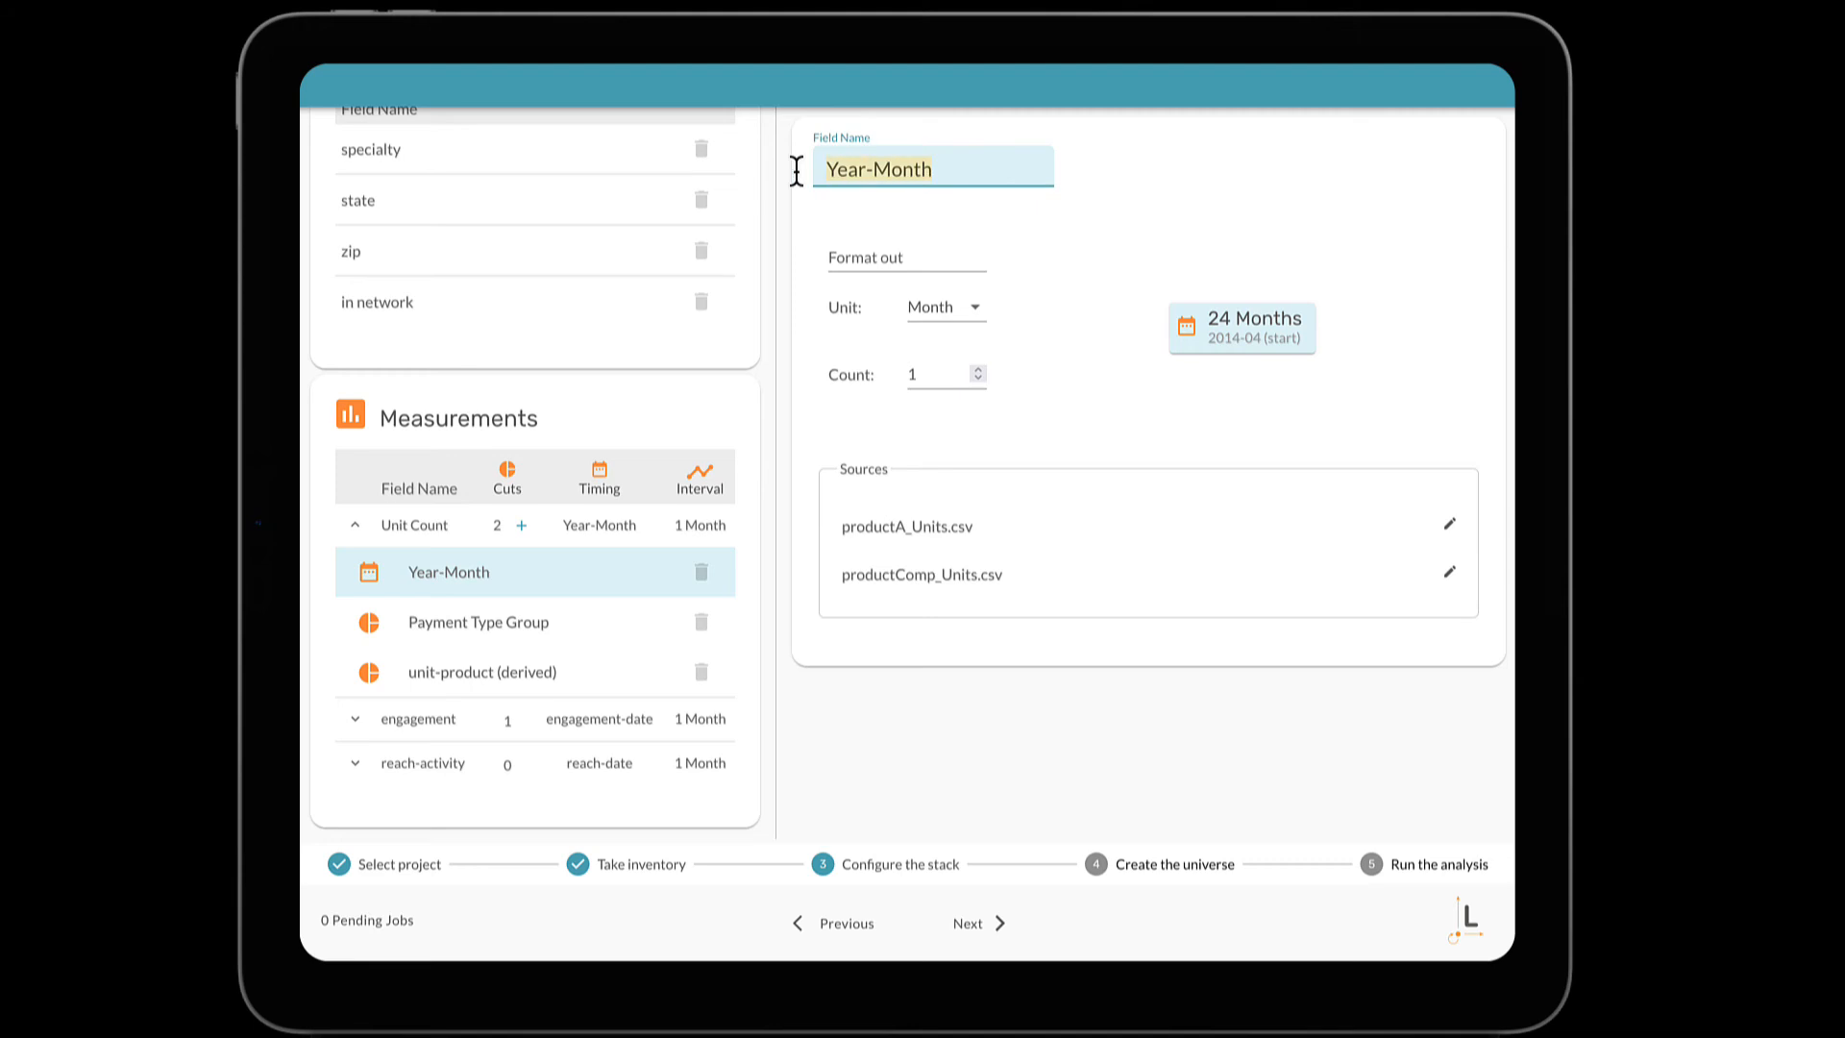
text(unit-date)
key(Return)
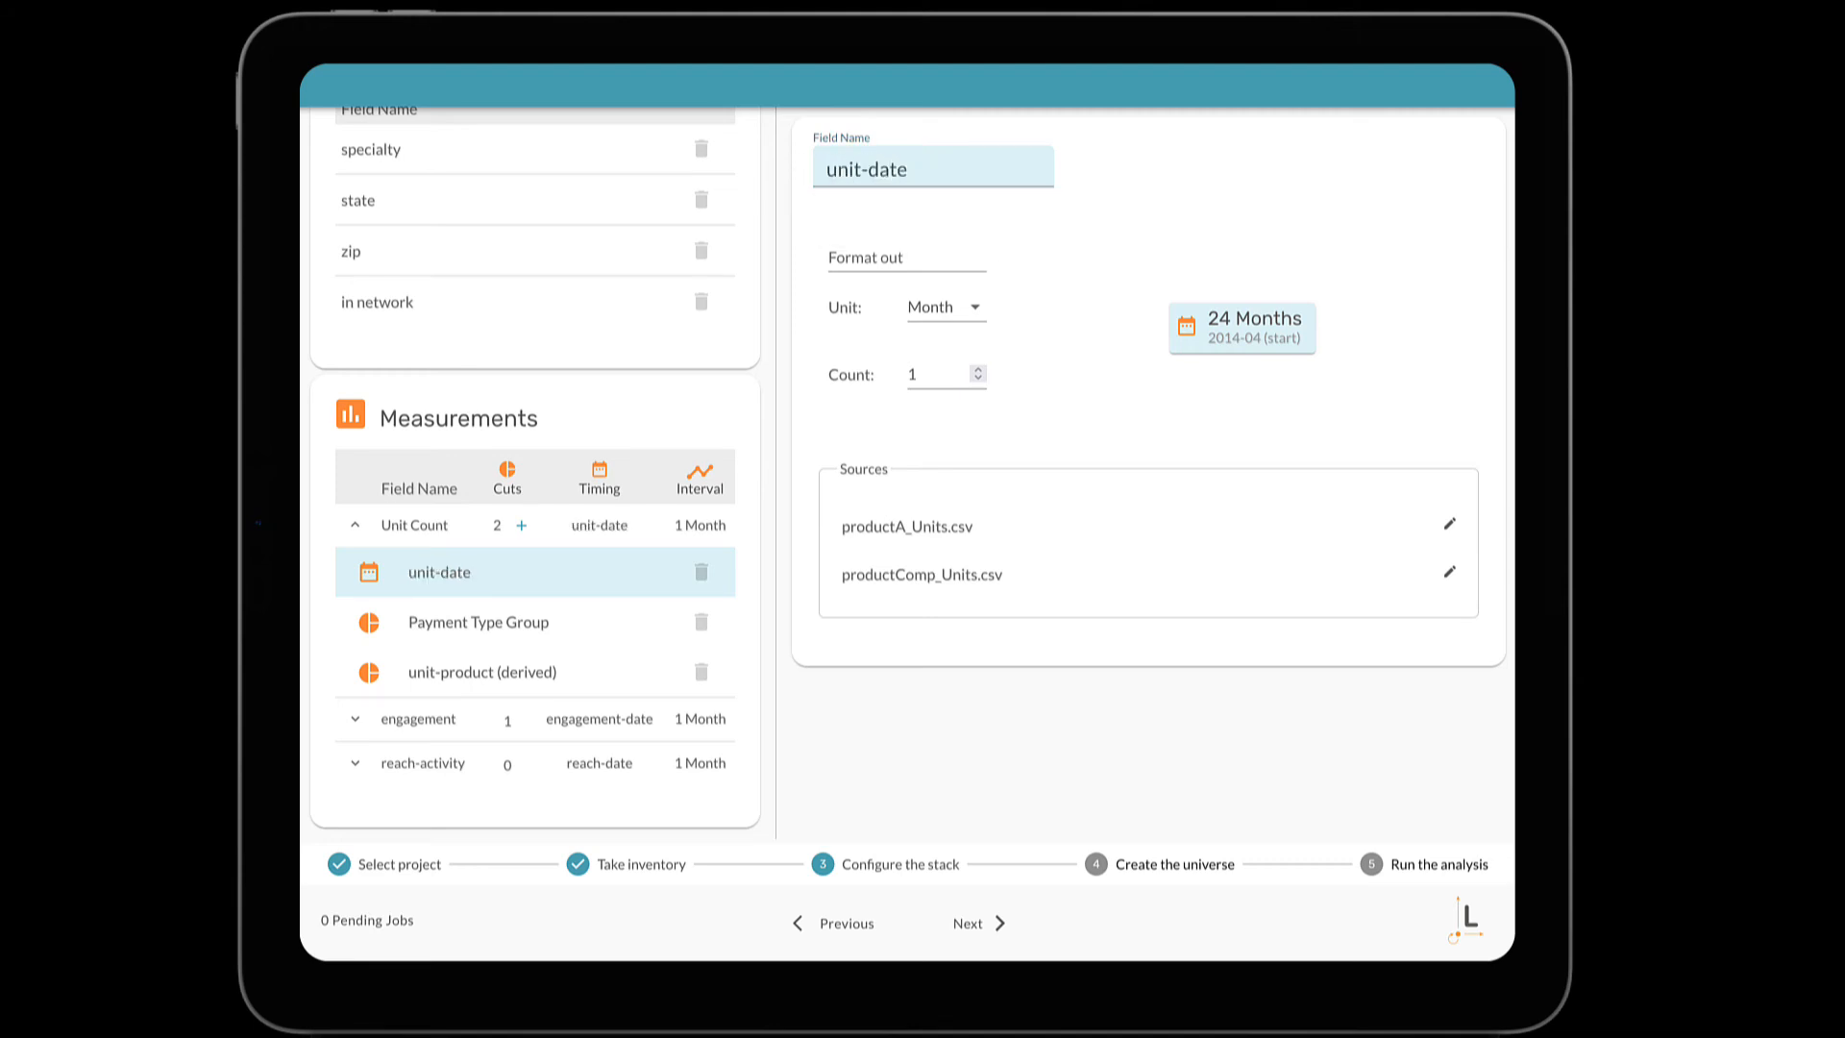
Rename the Payment Type Group component of the Unit Count measurement as unit-payer and collapse the measurement's component list
click(506, 641)
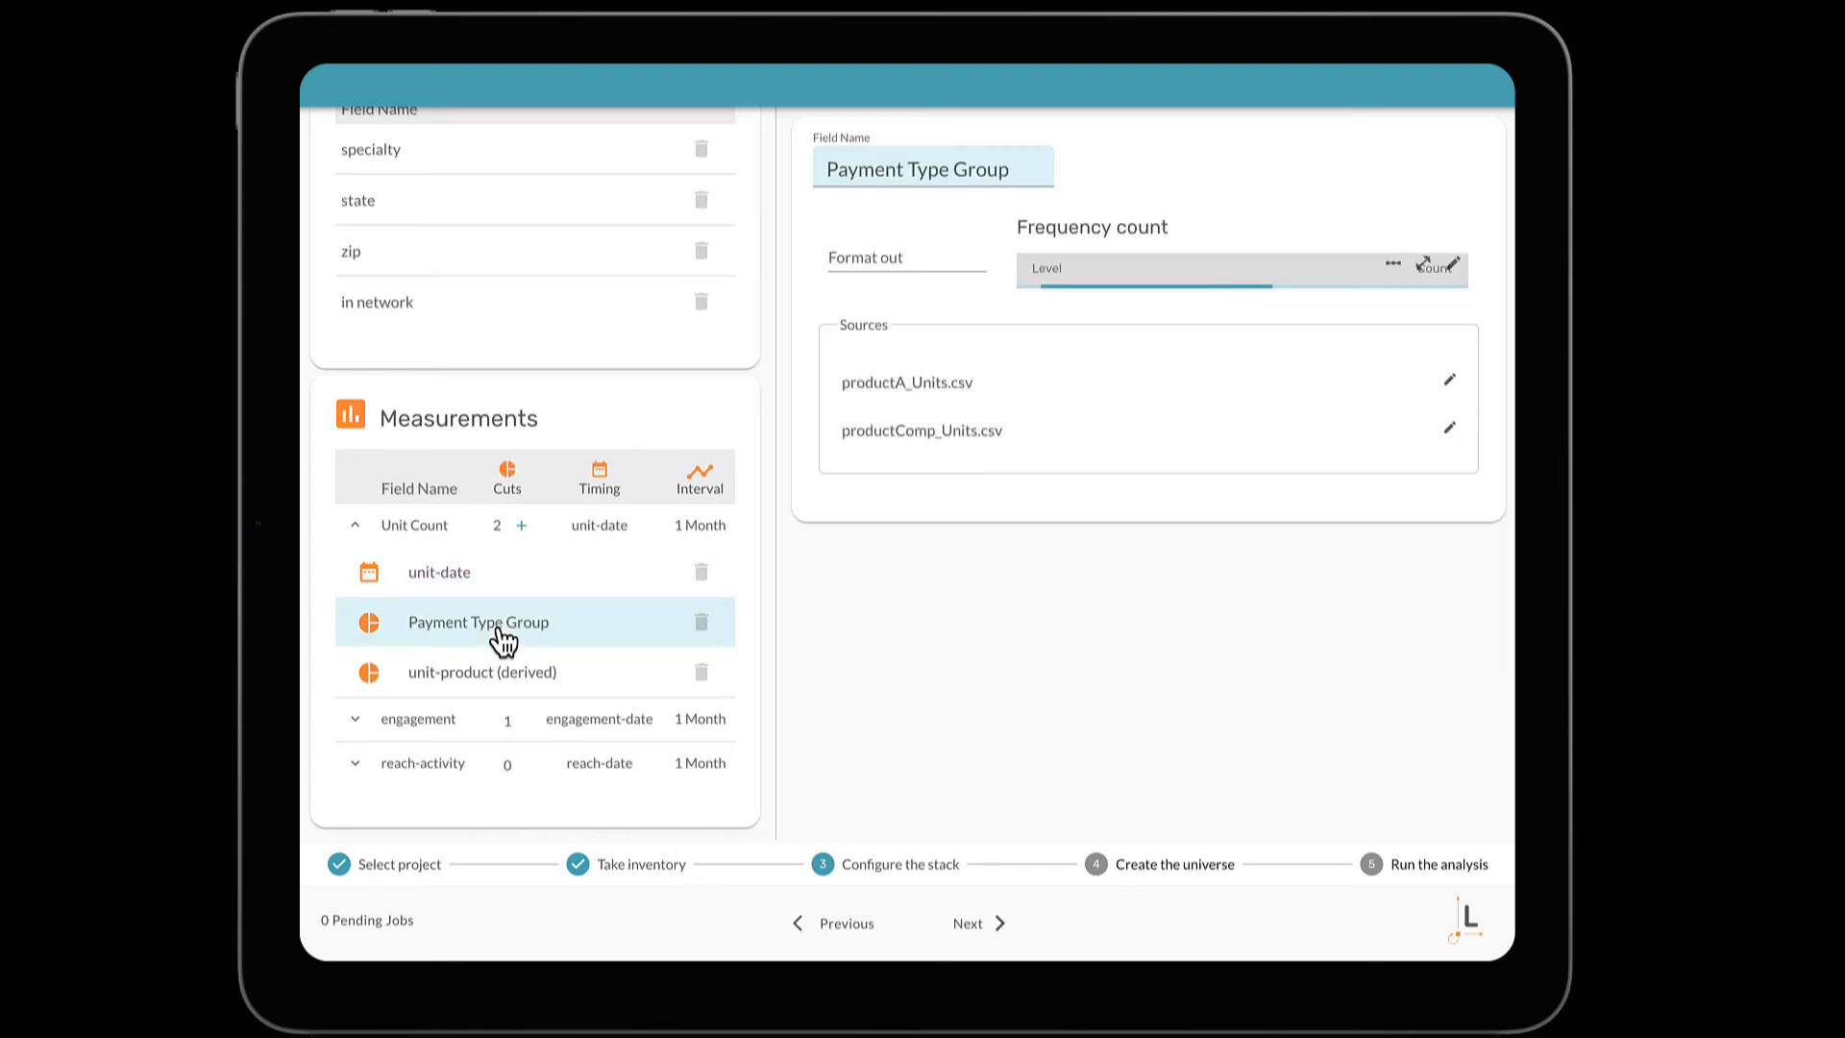
click(925, 173)
drag(925, 173, 814, 173)
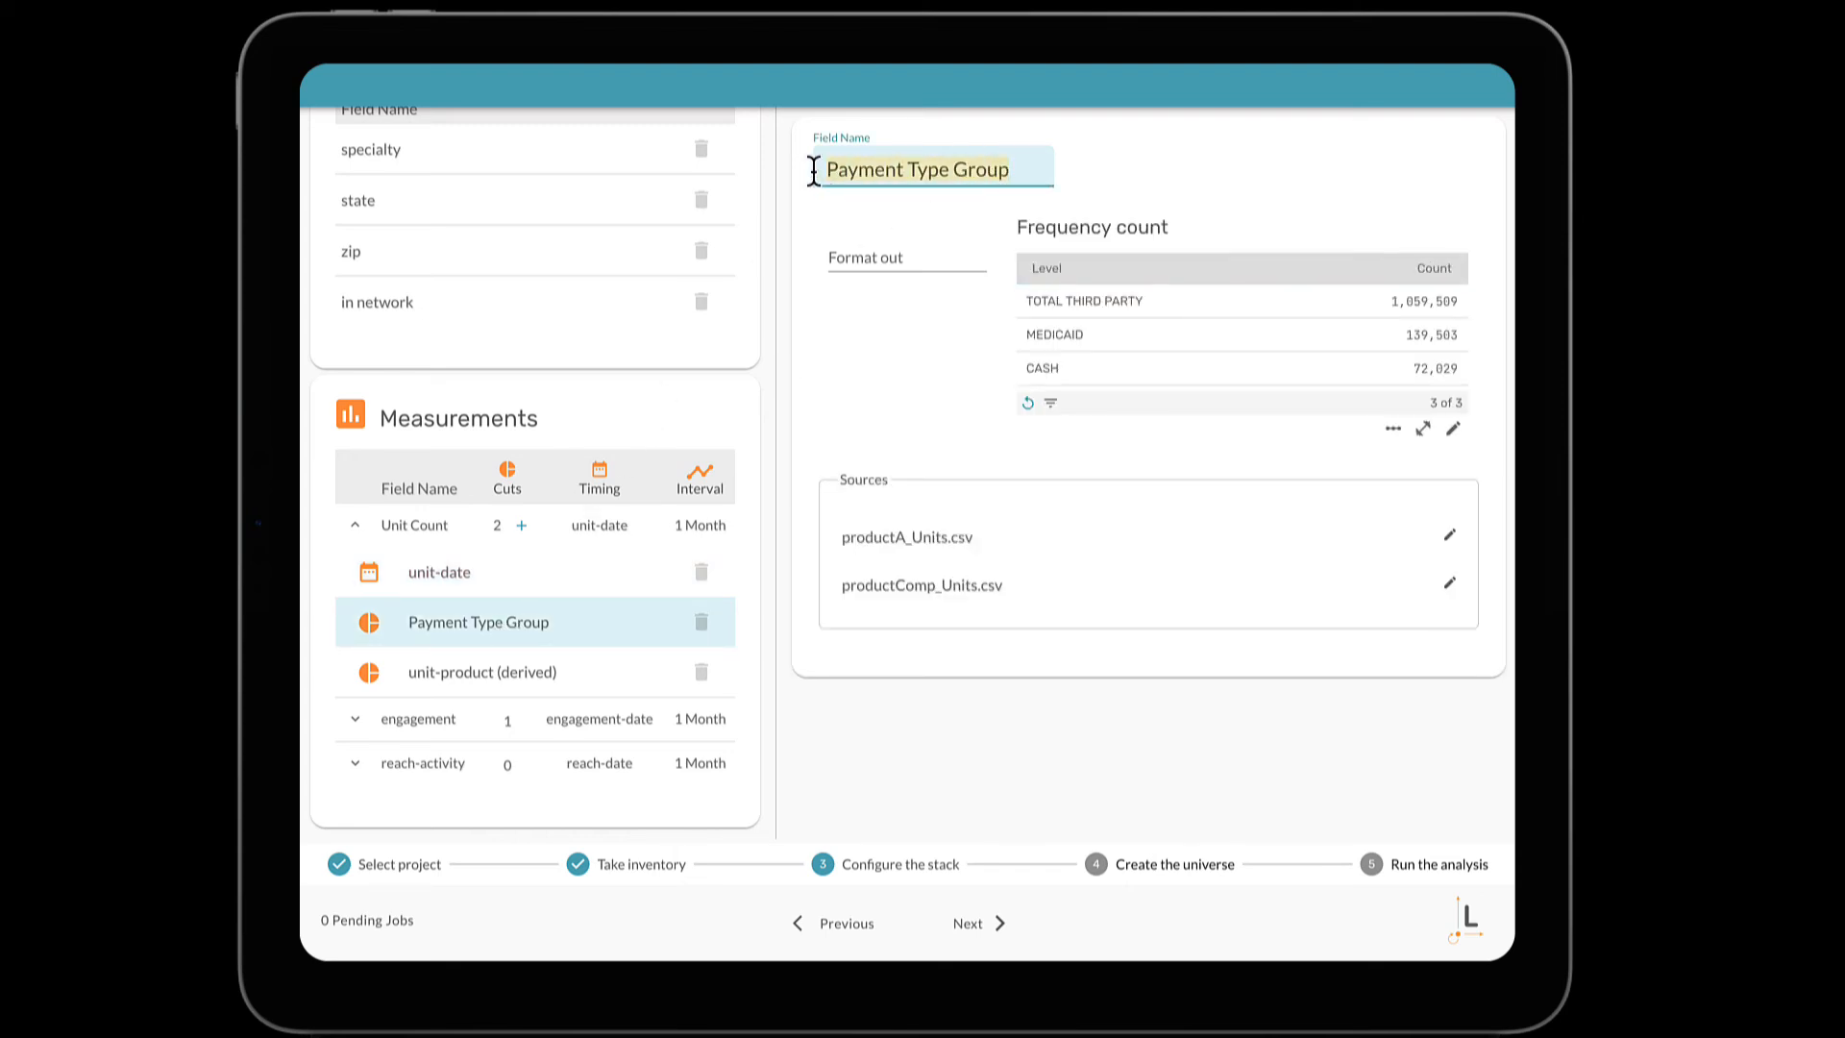
text(unit)
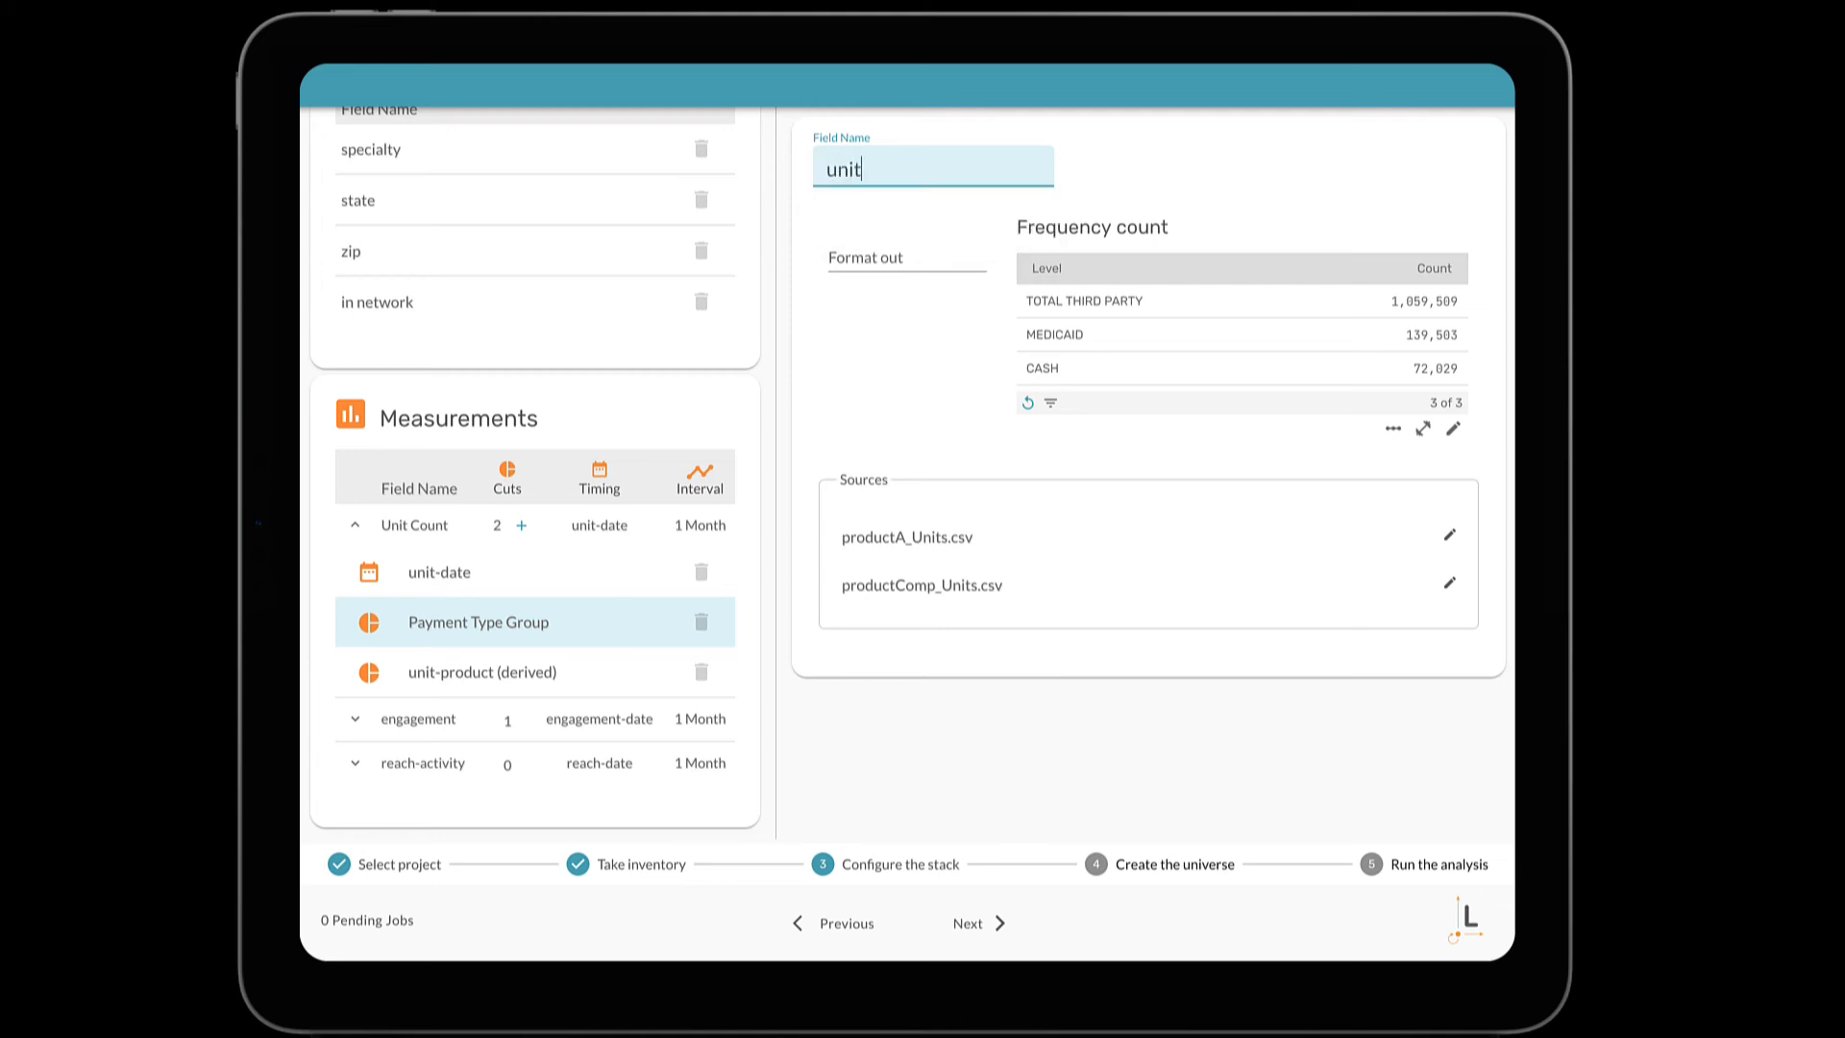
text(-payer)
key(Return)
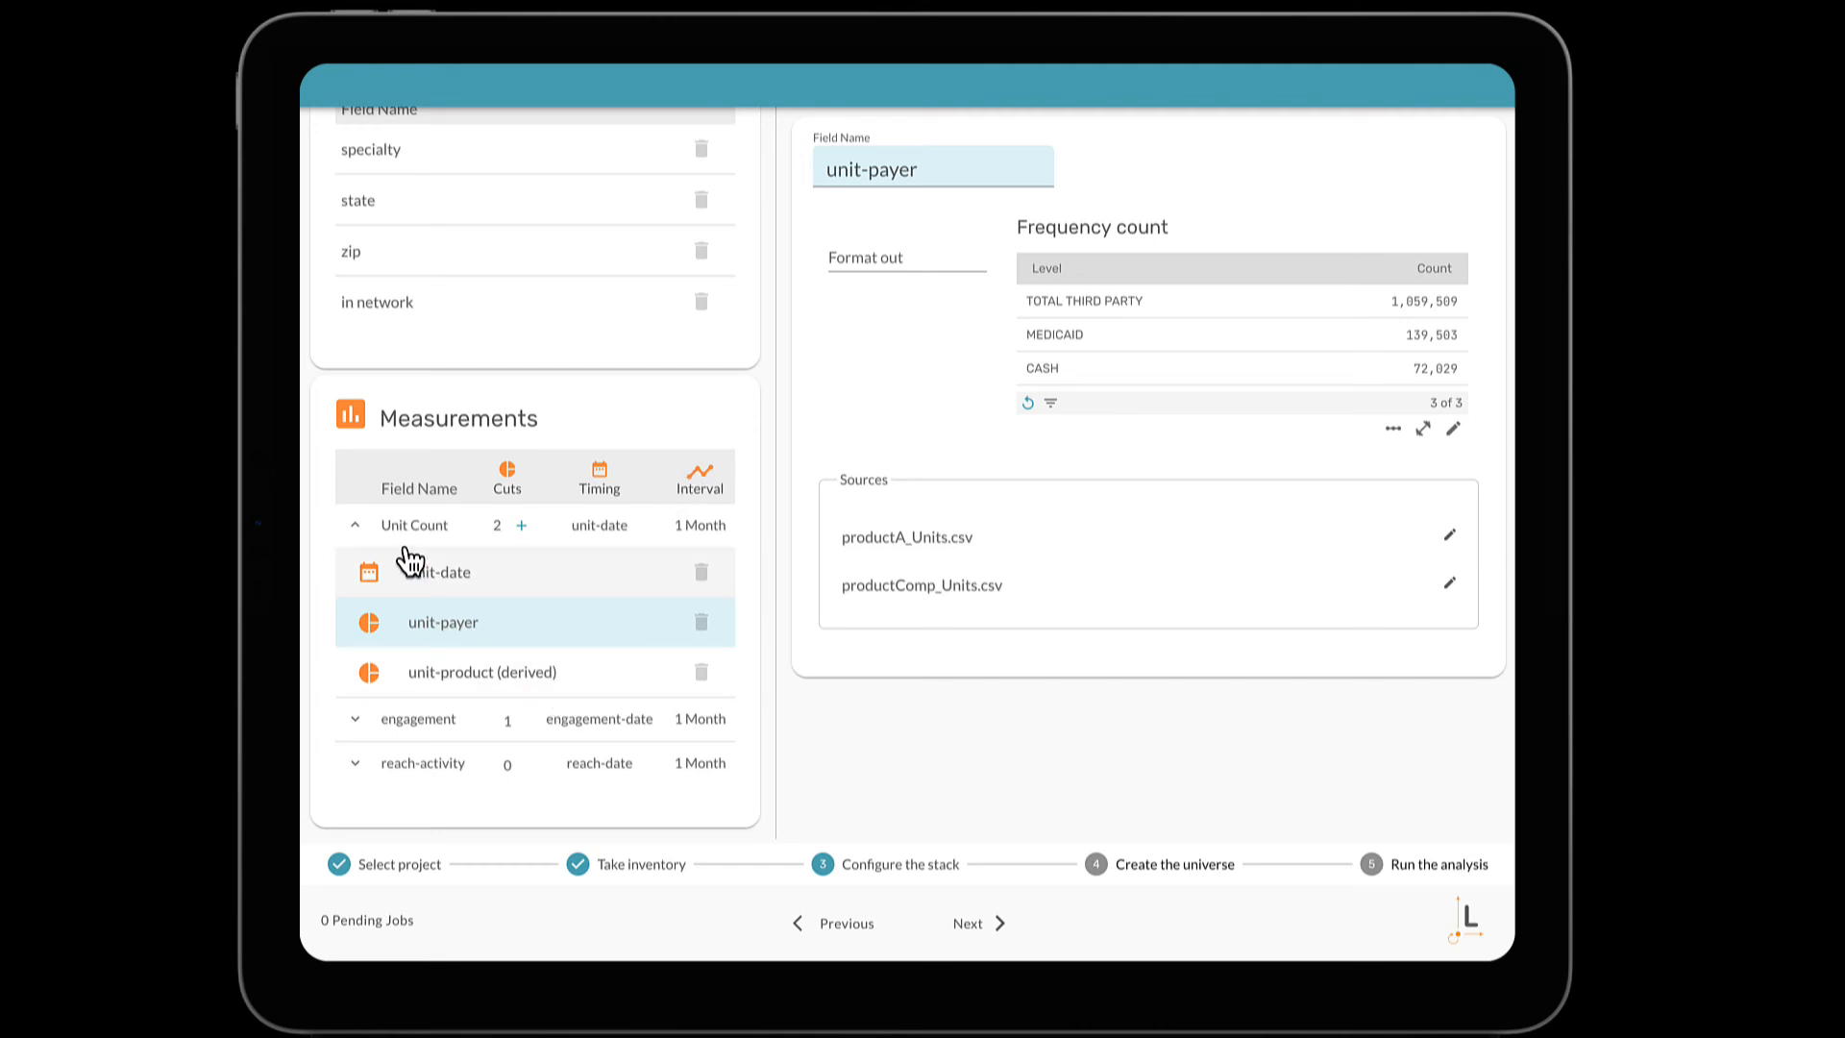
click(355, 527)
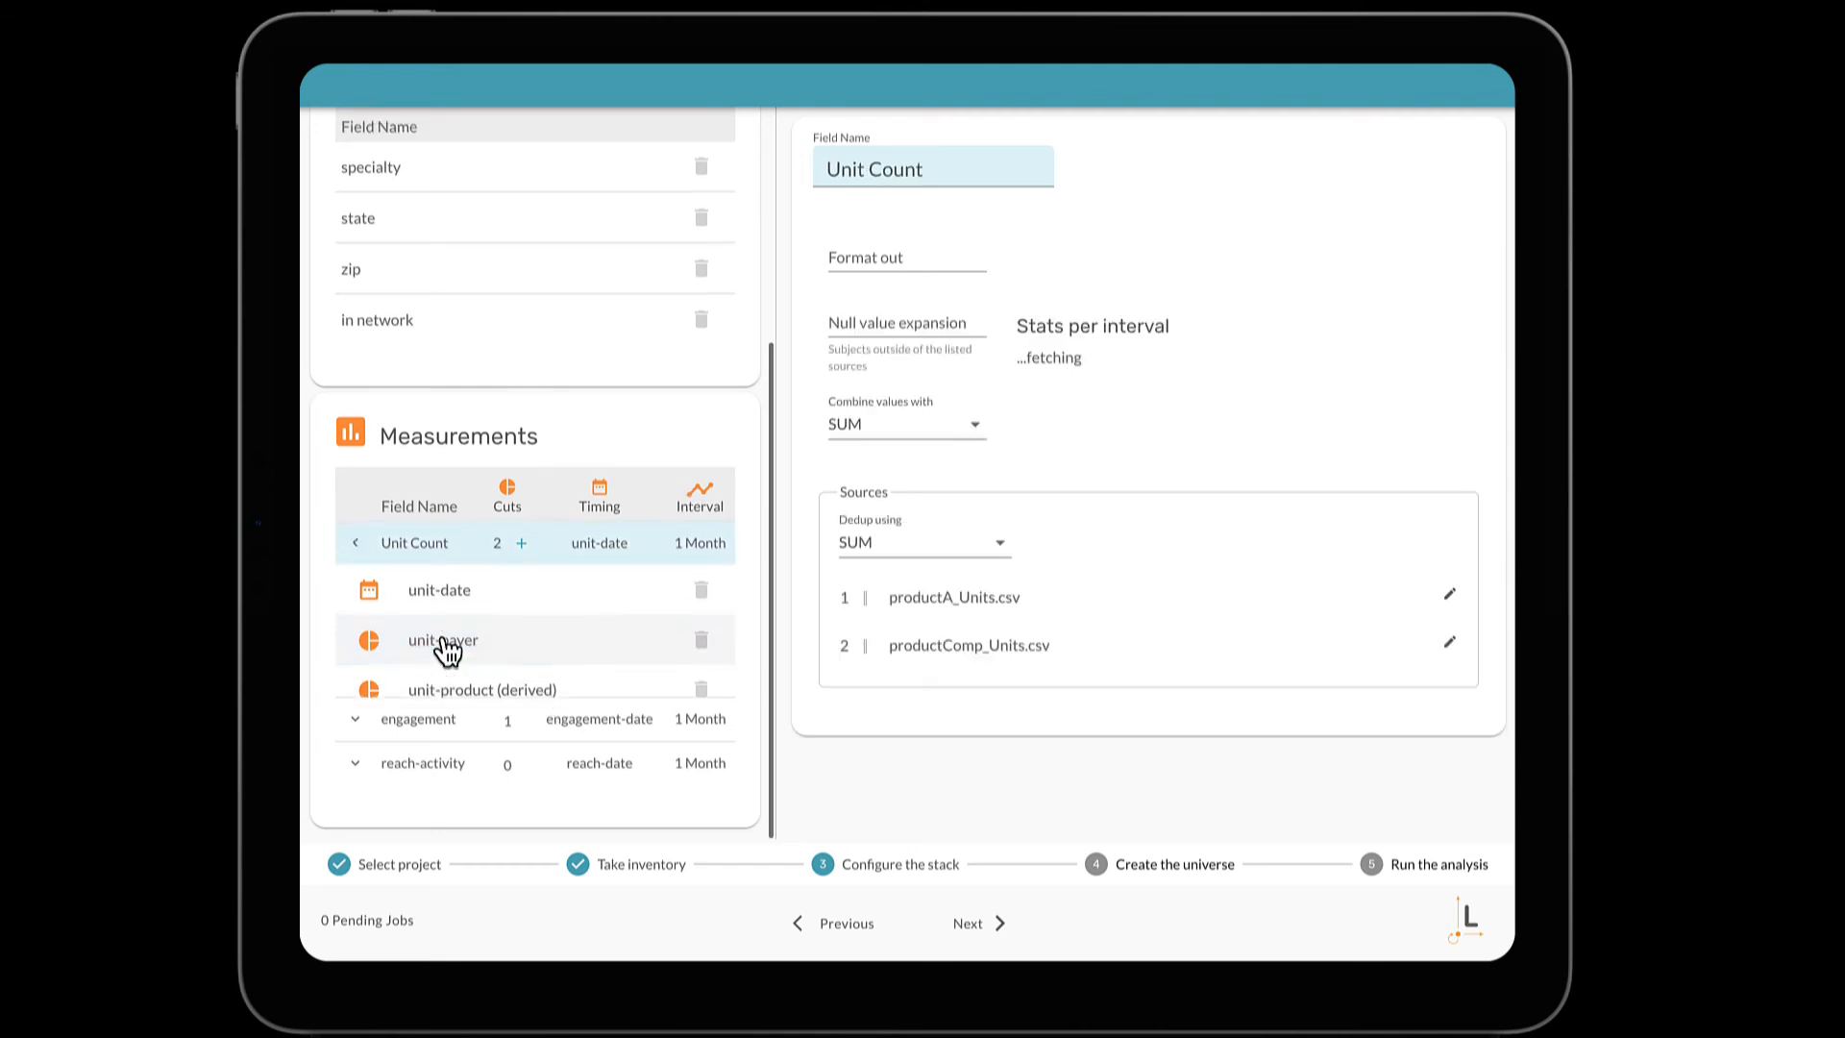
Review the engagement and reach-activity measurements together with their date and type components
click(514, 723)
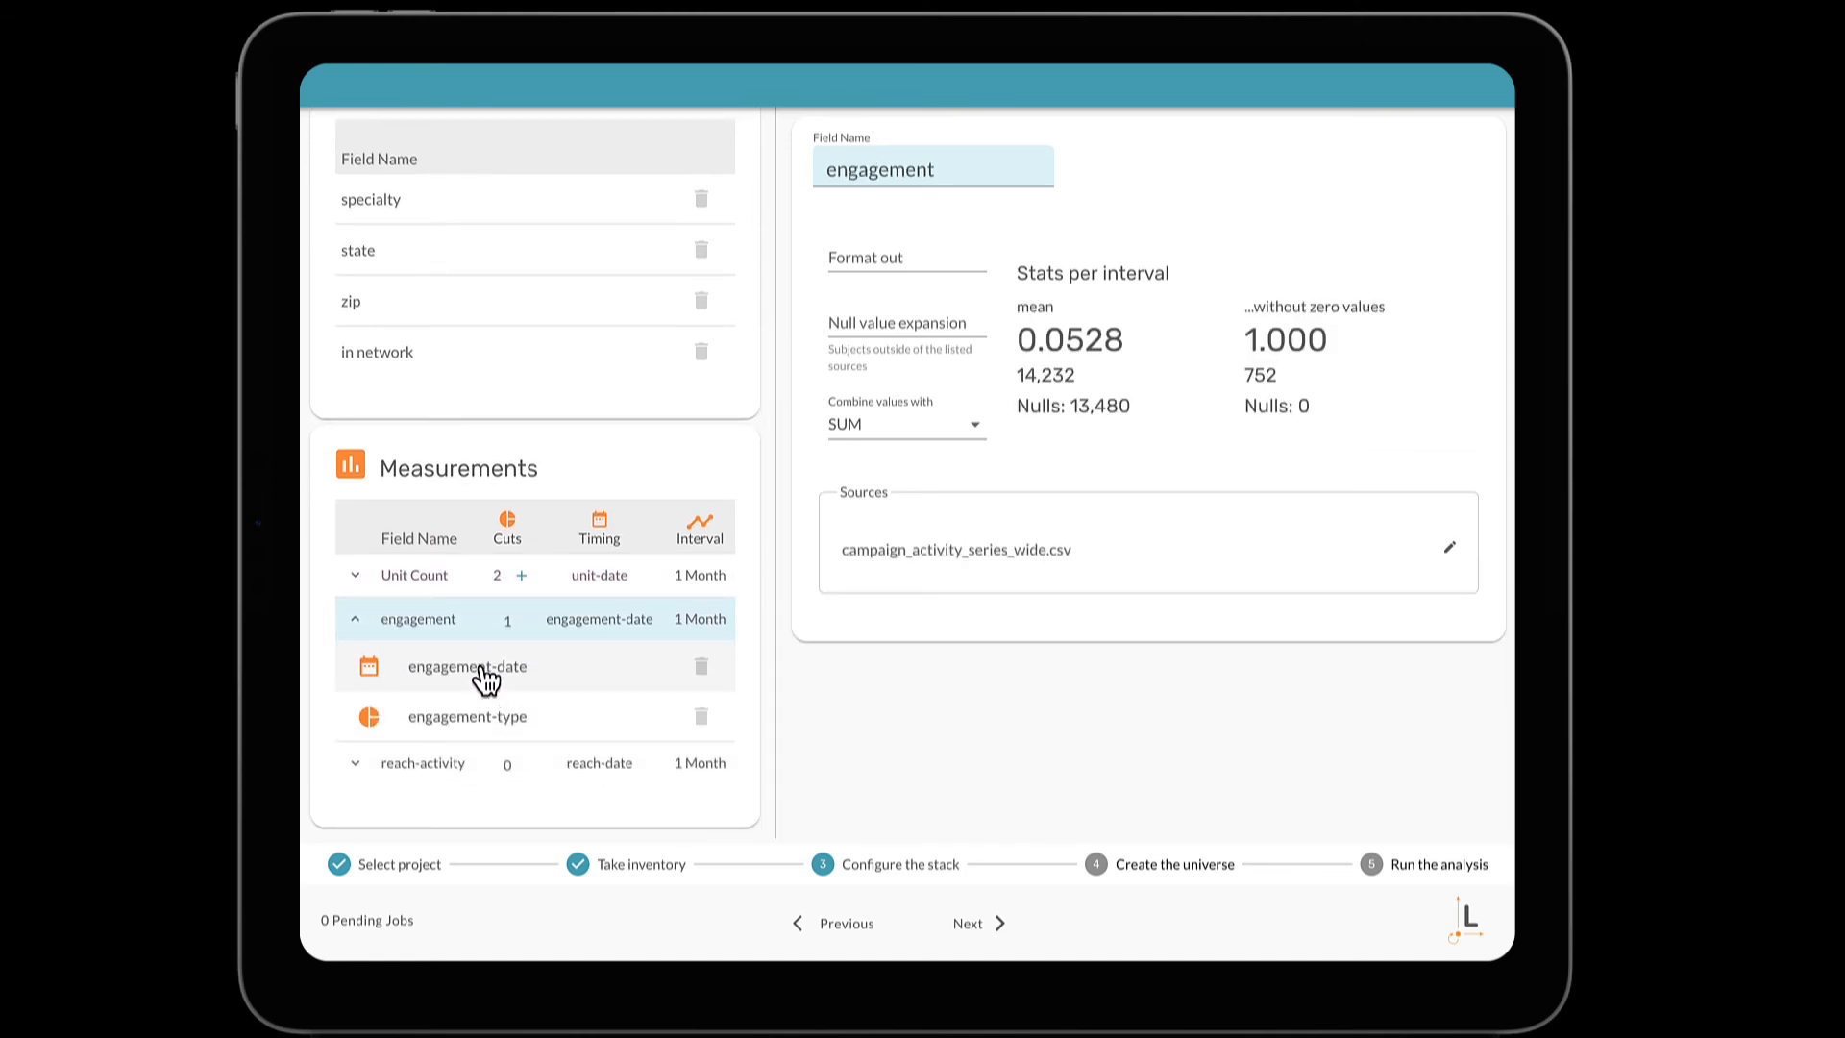
click(485, 680)
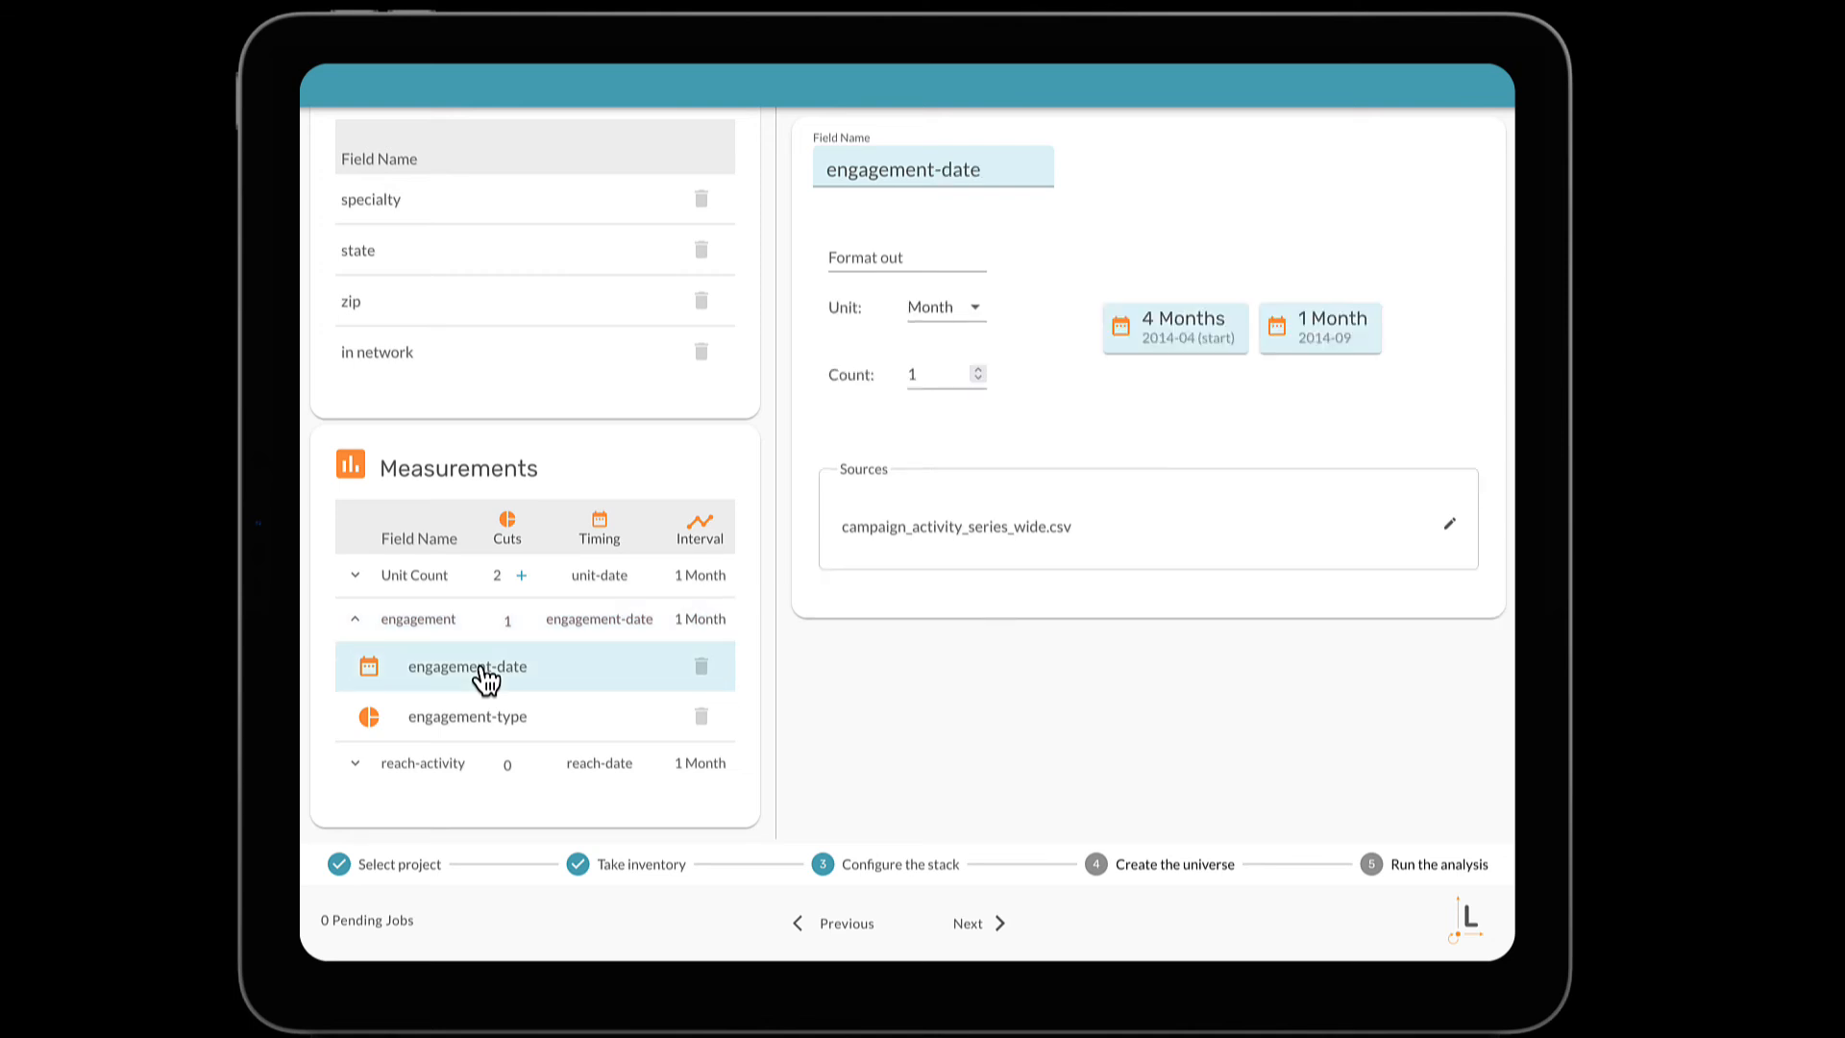
click(473, 733)
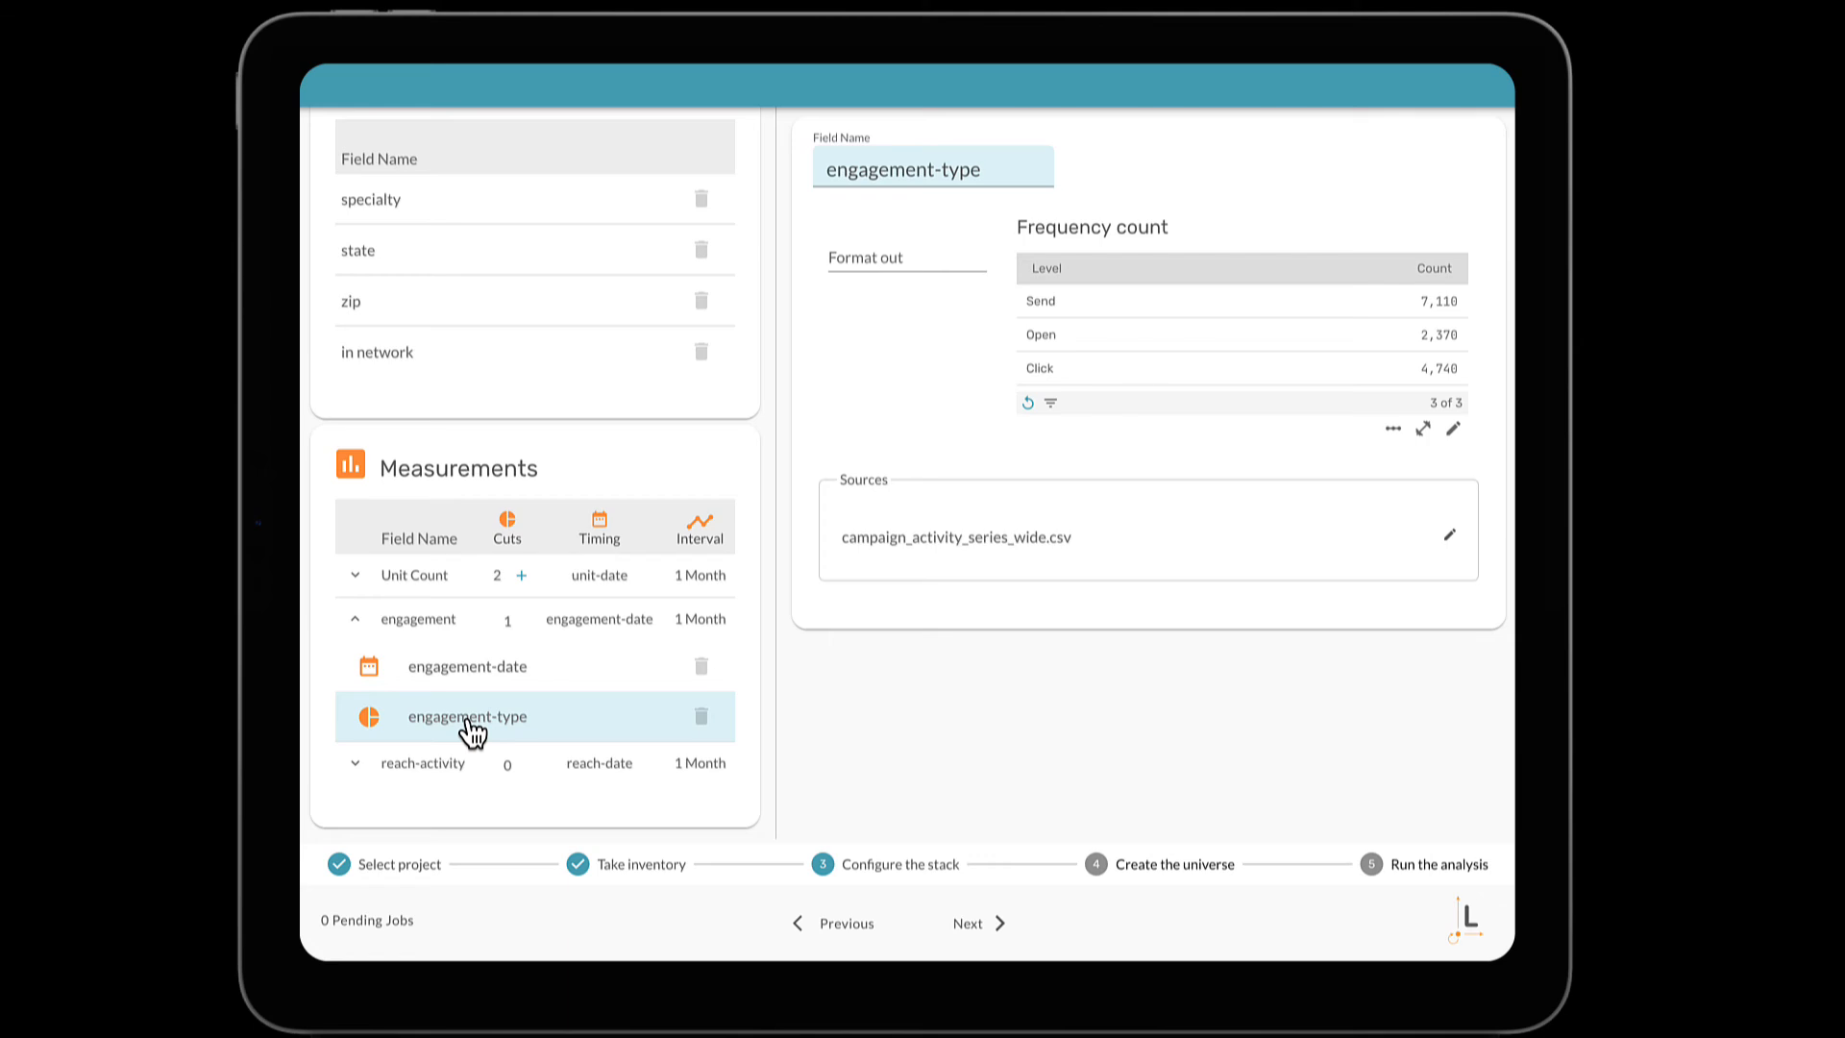
click(357, 622)
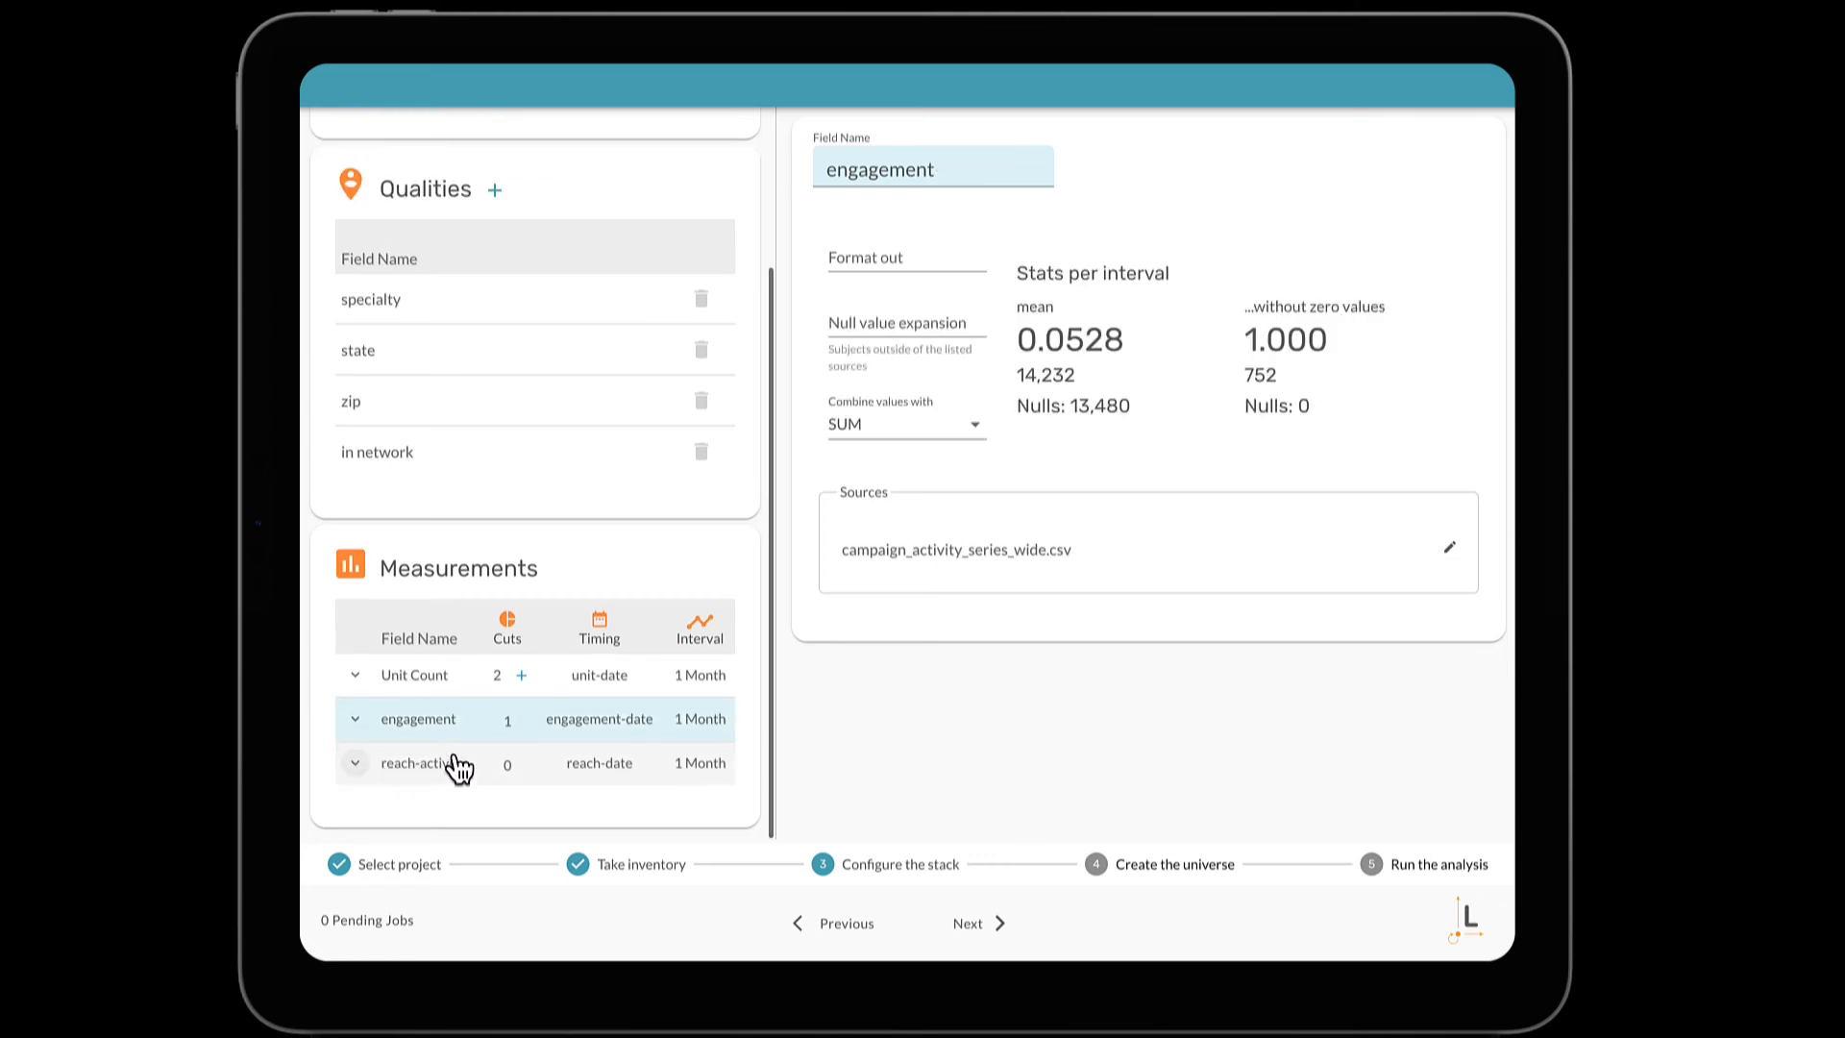
click(519, 759)
scroll(519, 762, down, 1)
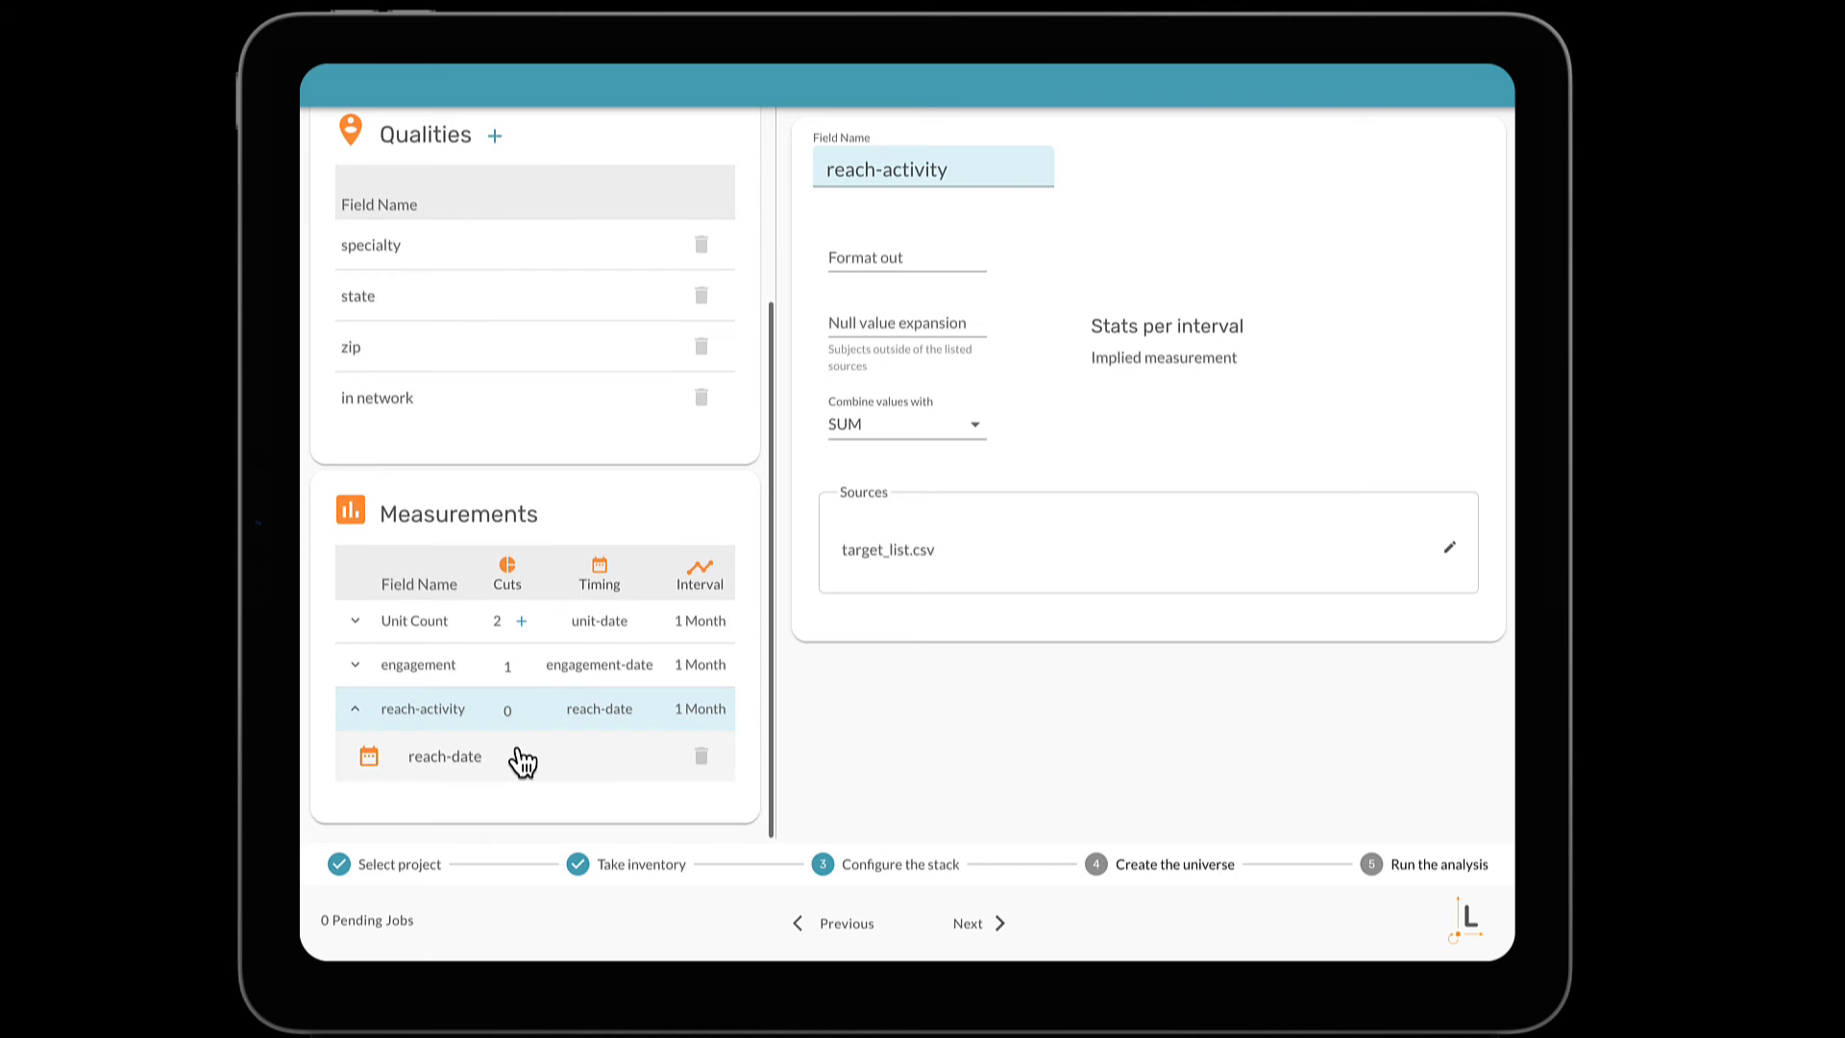
click(445, 770)
Advance from the stack configuration to the analysis stage and place the Unit Count measurement on the canvas
click(976, 925)
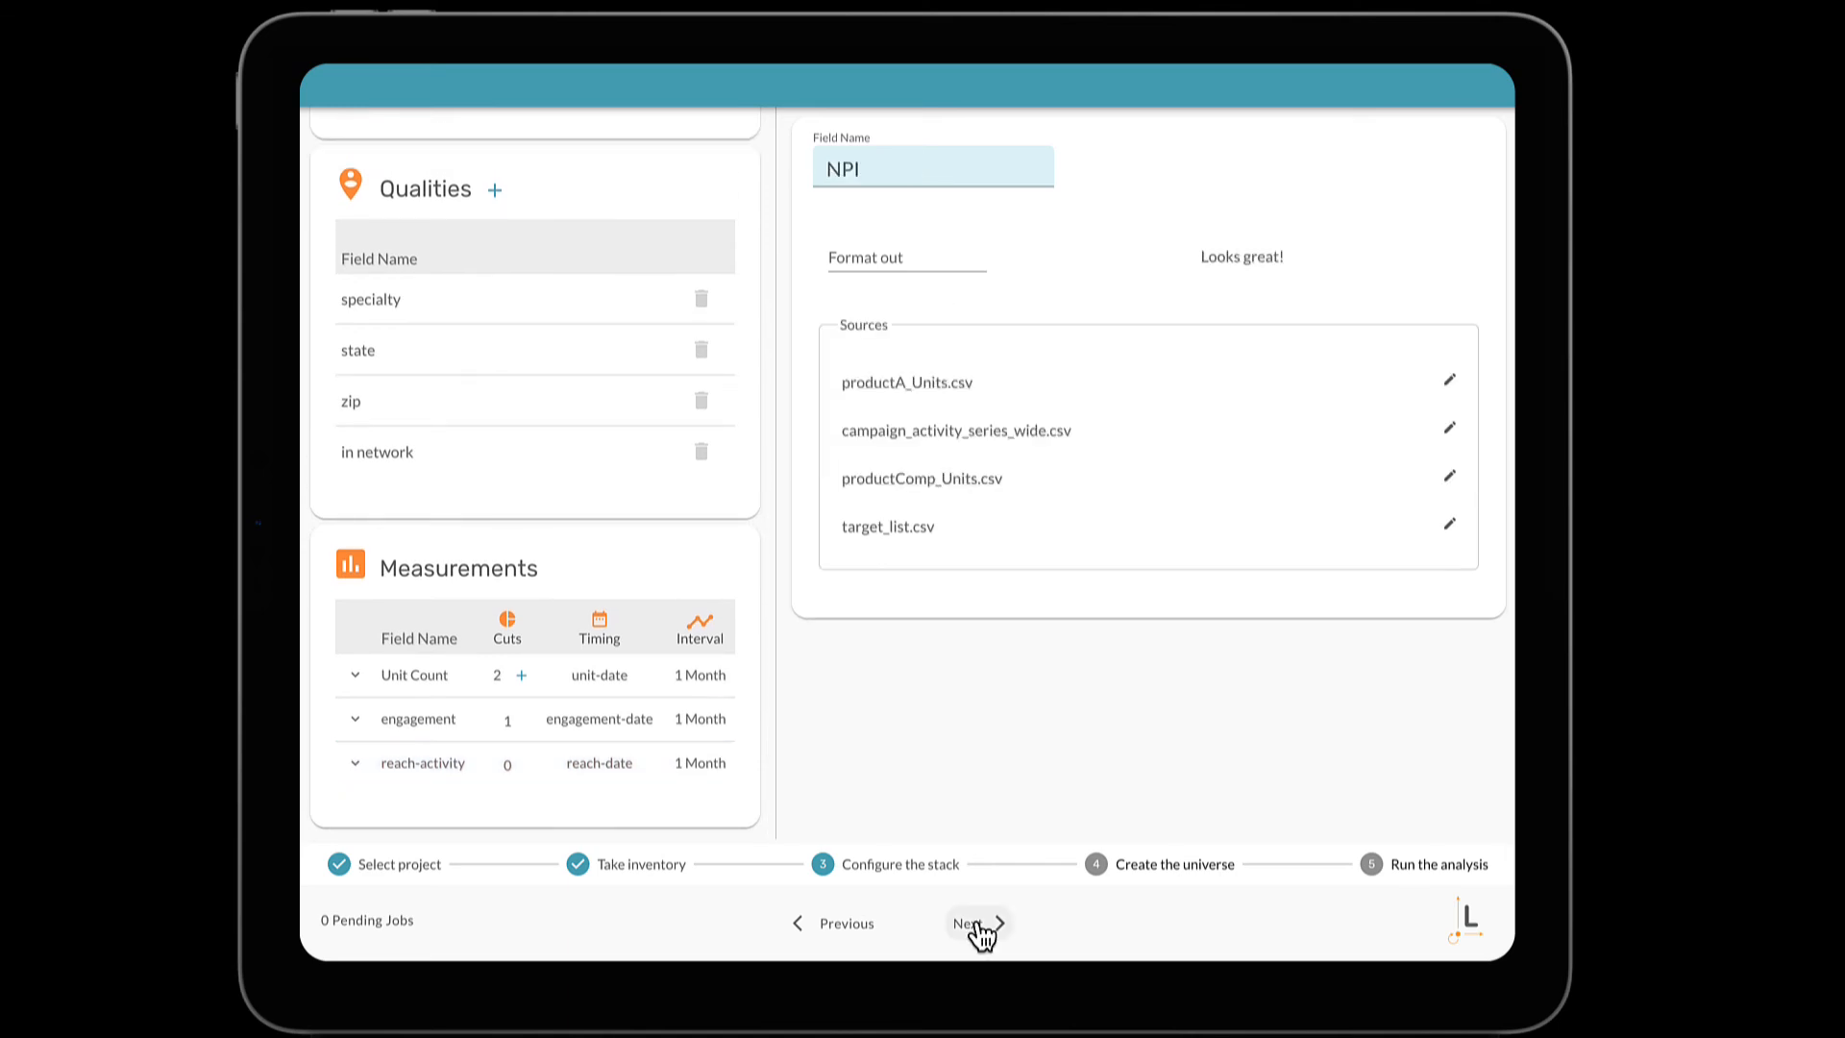
click(976, 925)
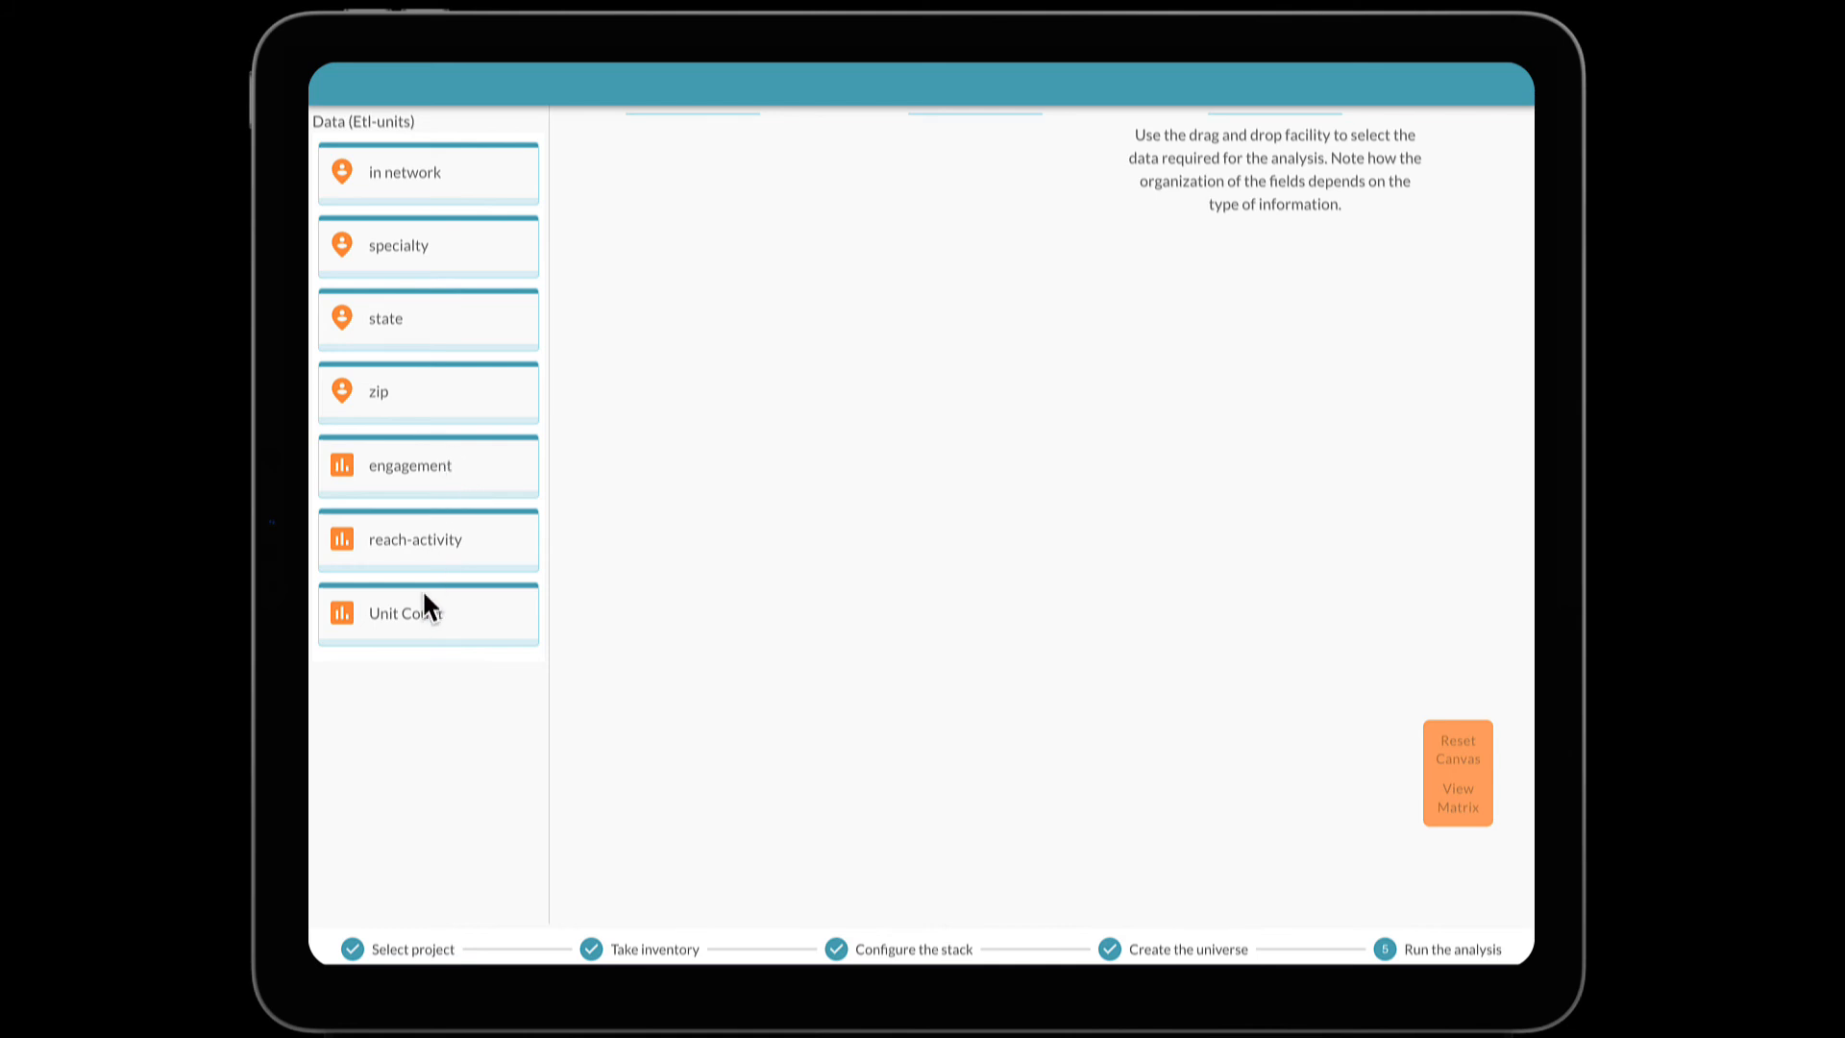
drag(425, 605, 776, 193)
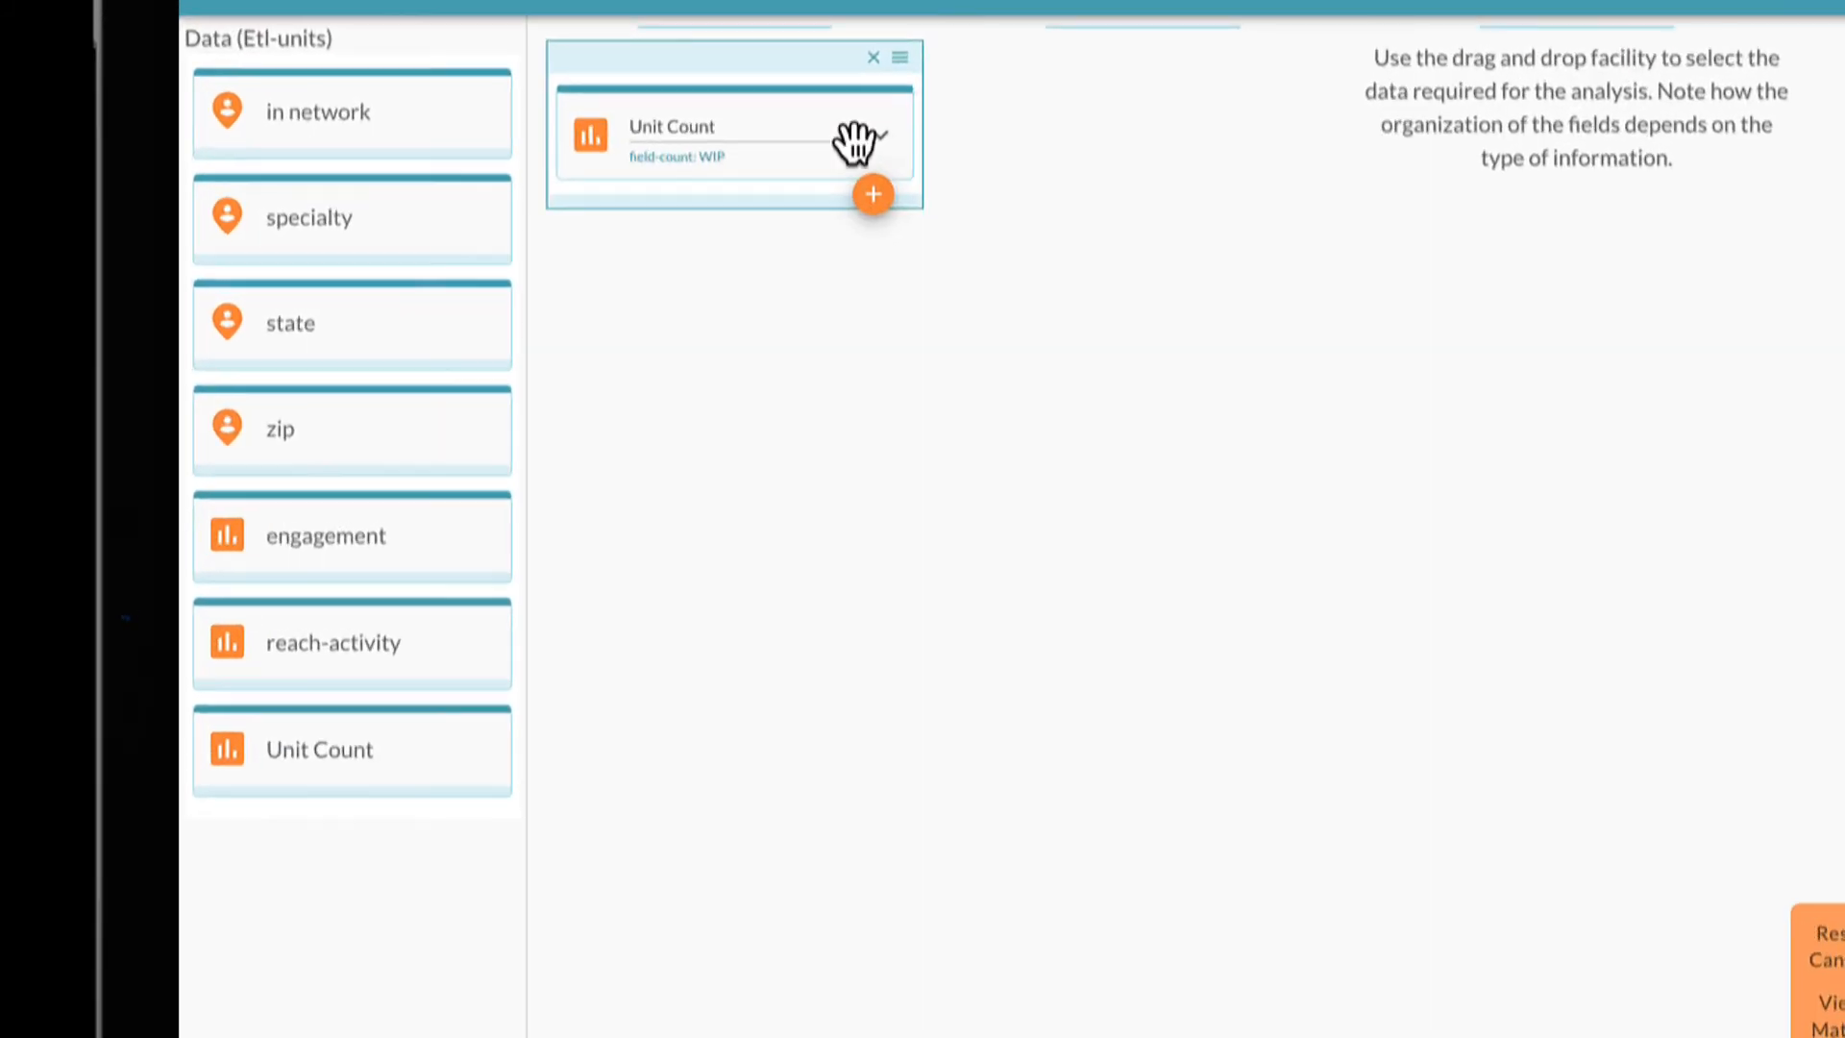
Expand Unit Count's unit-date, unit-payer and unit-product components, load the payer and product levels, and set the date span to 3 months
click(878, 135)
click(918, 226)
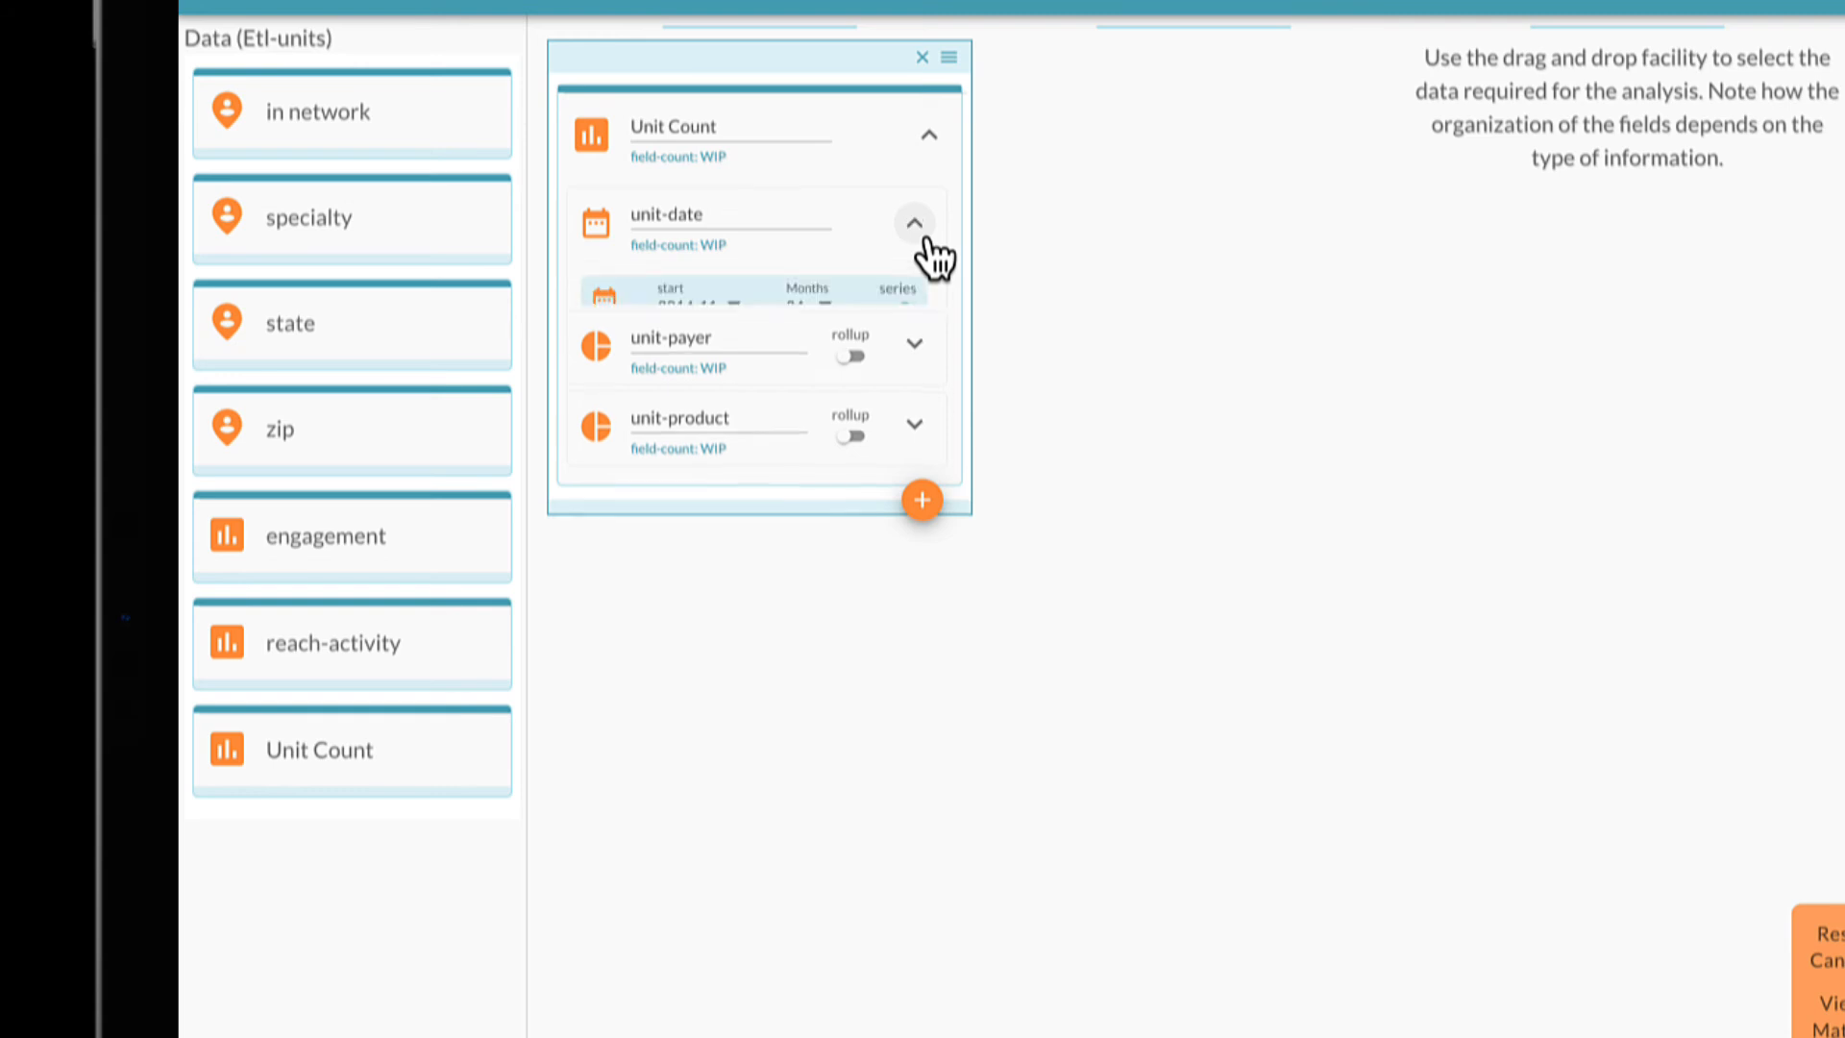
click(917, 394)
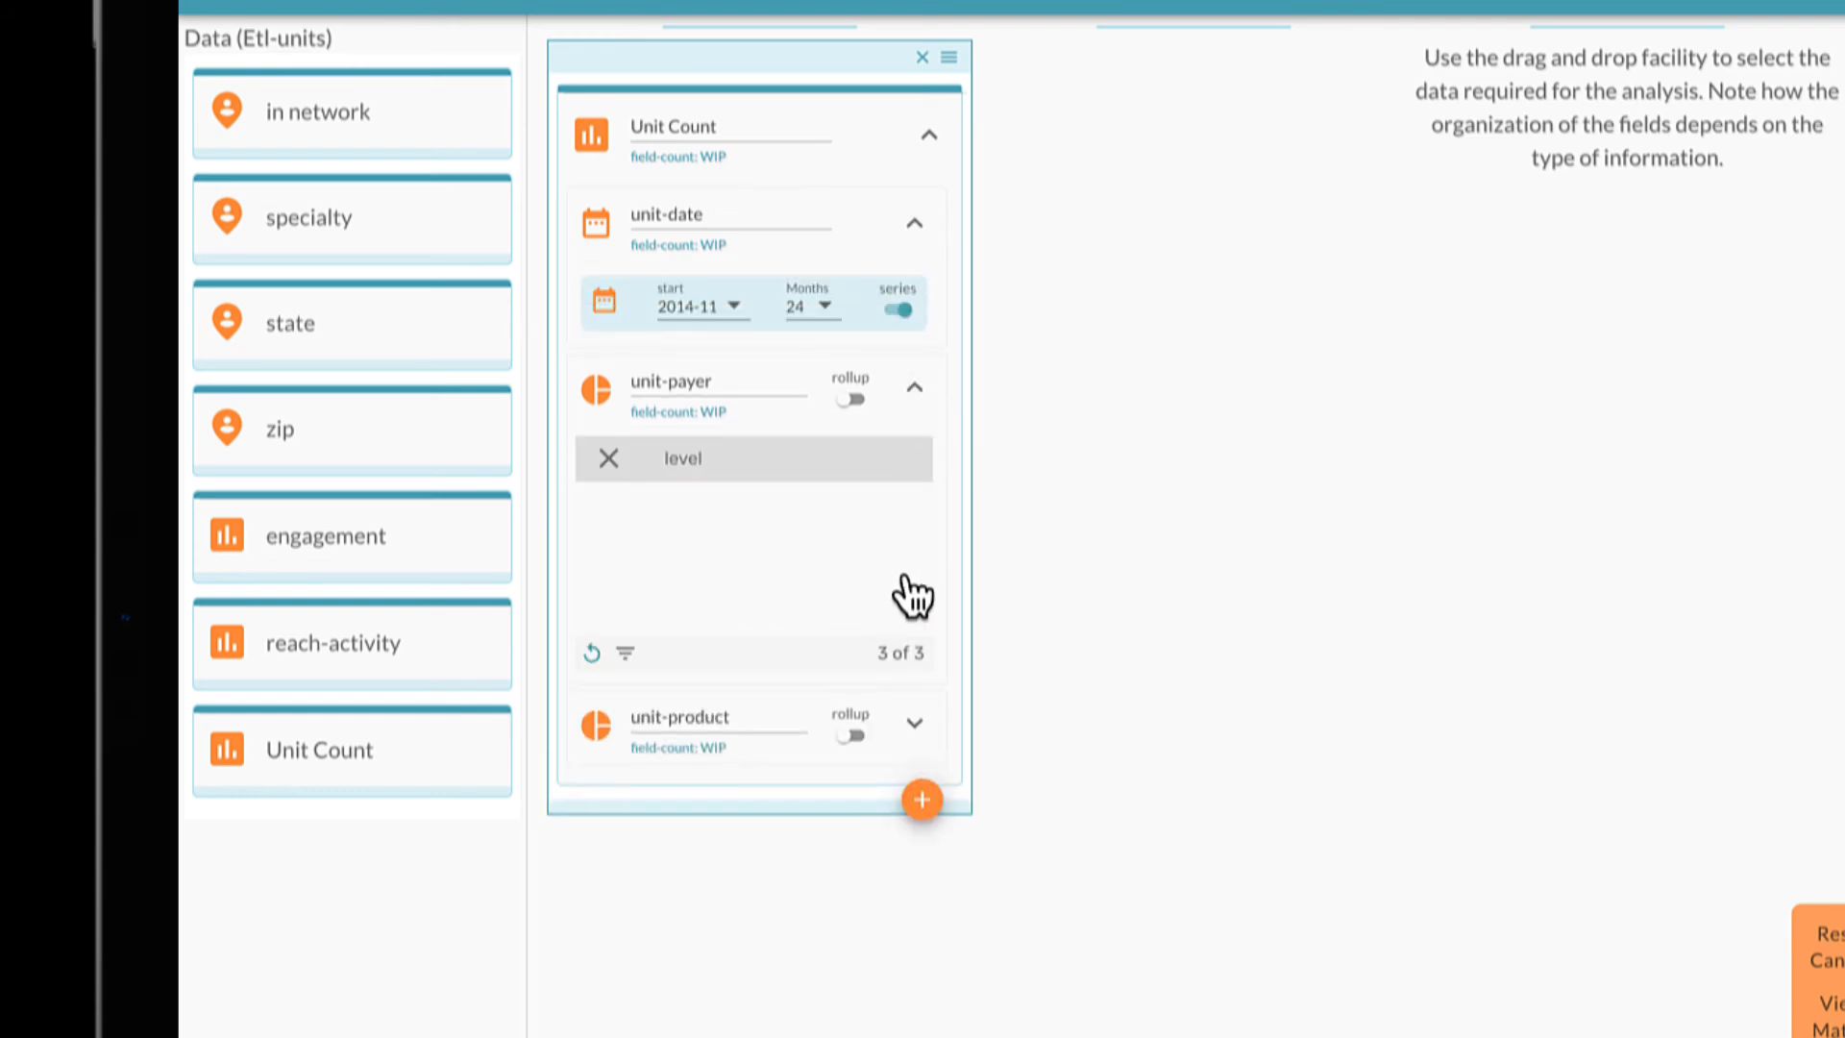
click(591, 656)
click(915, 726)
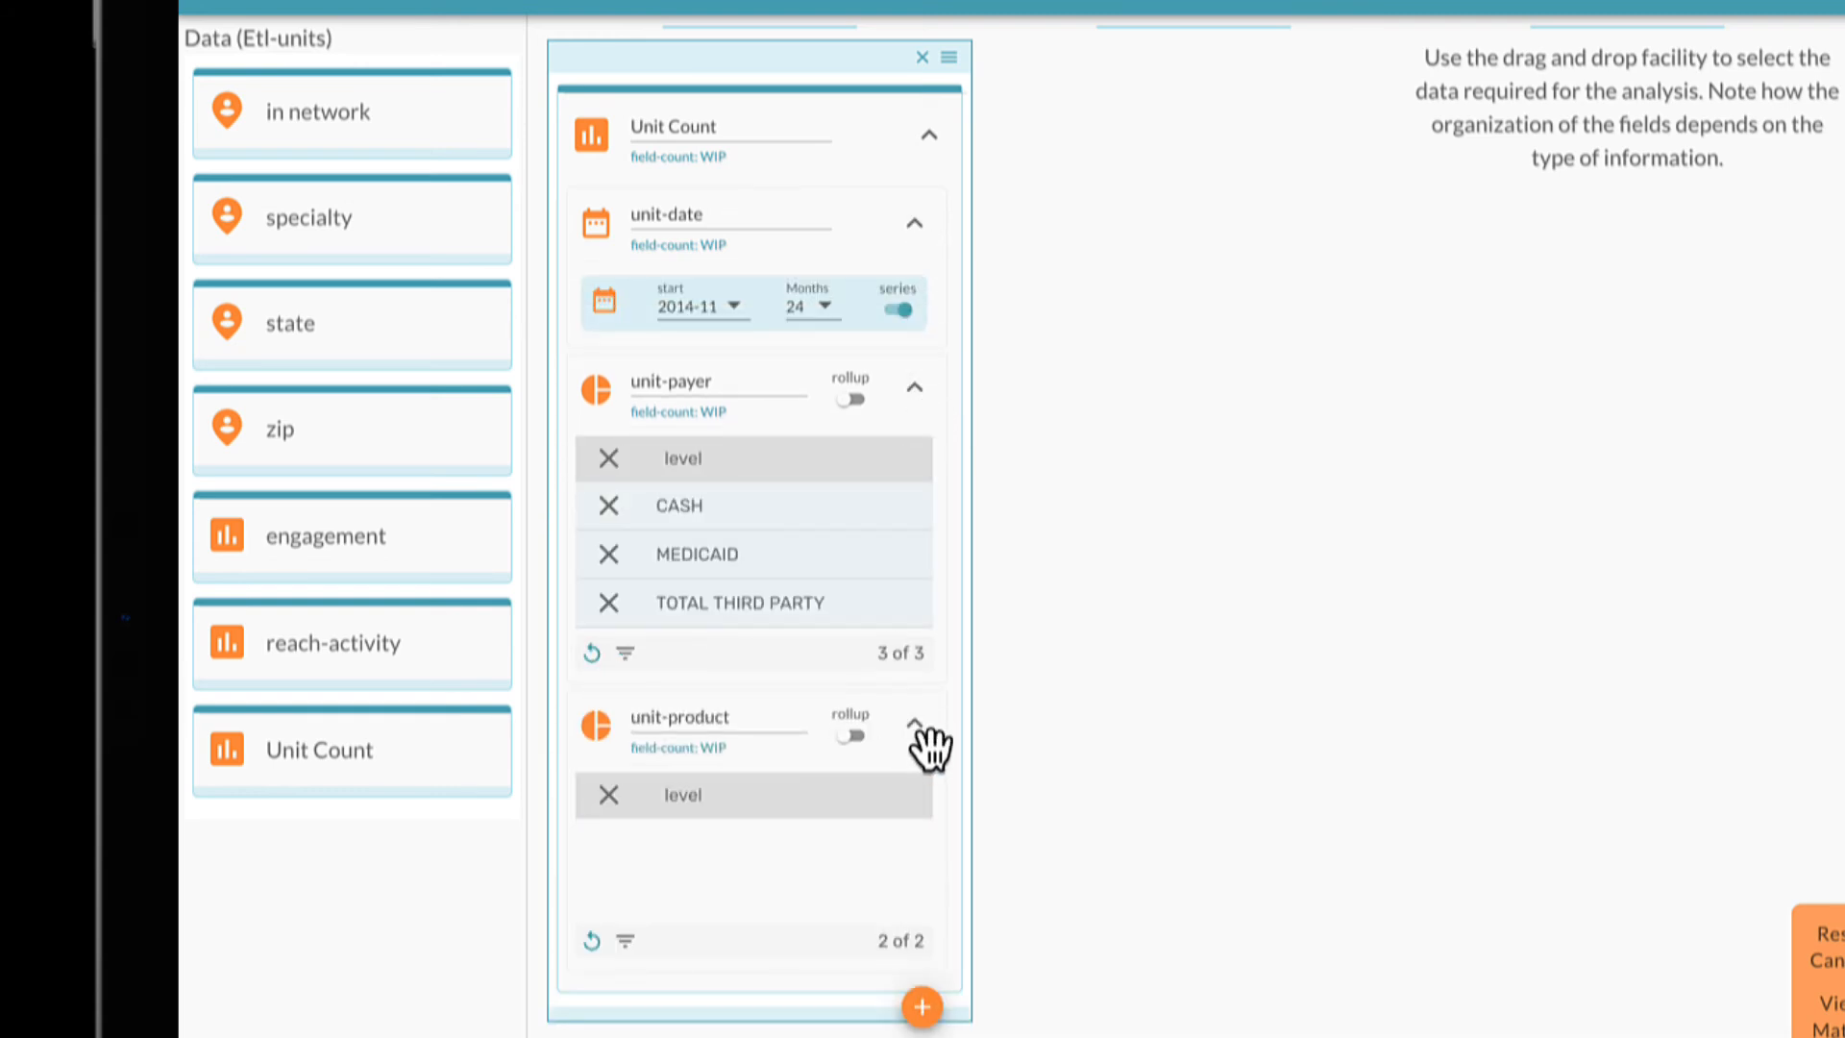
click(592, 943)
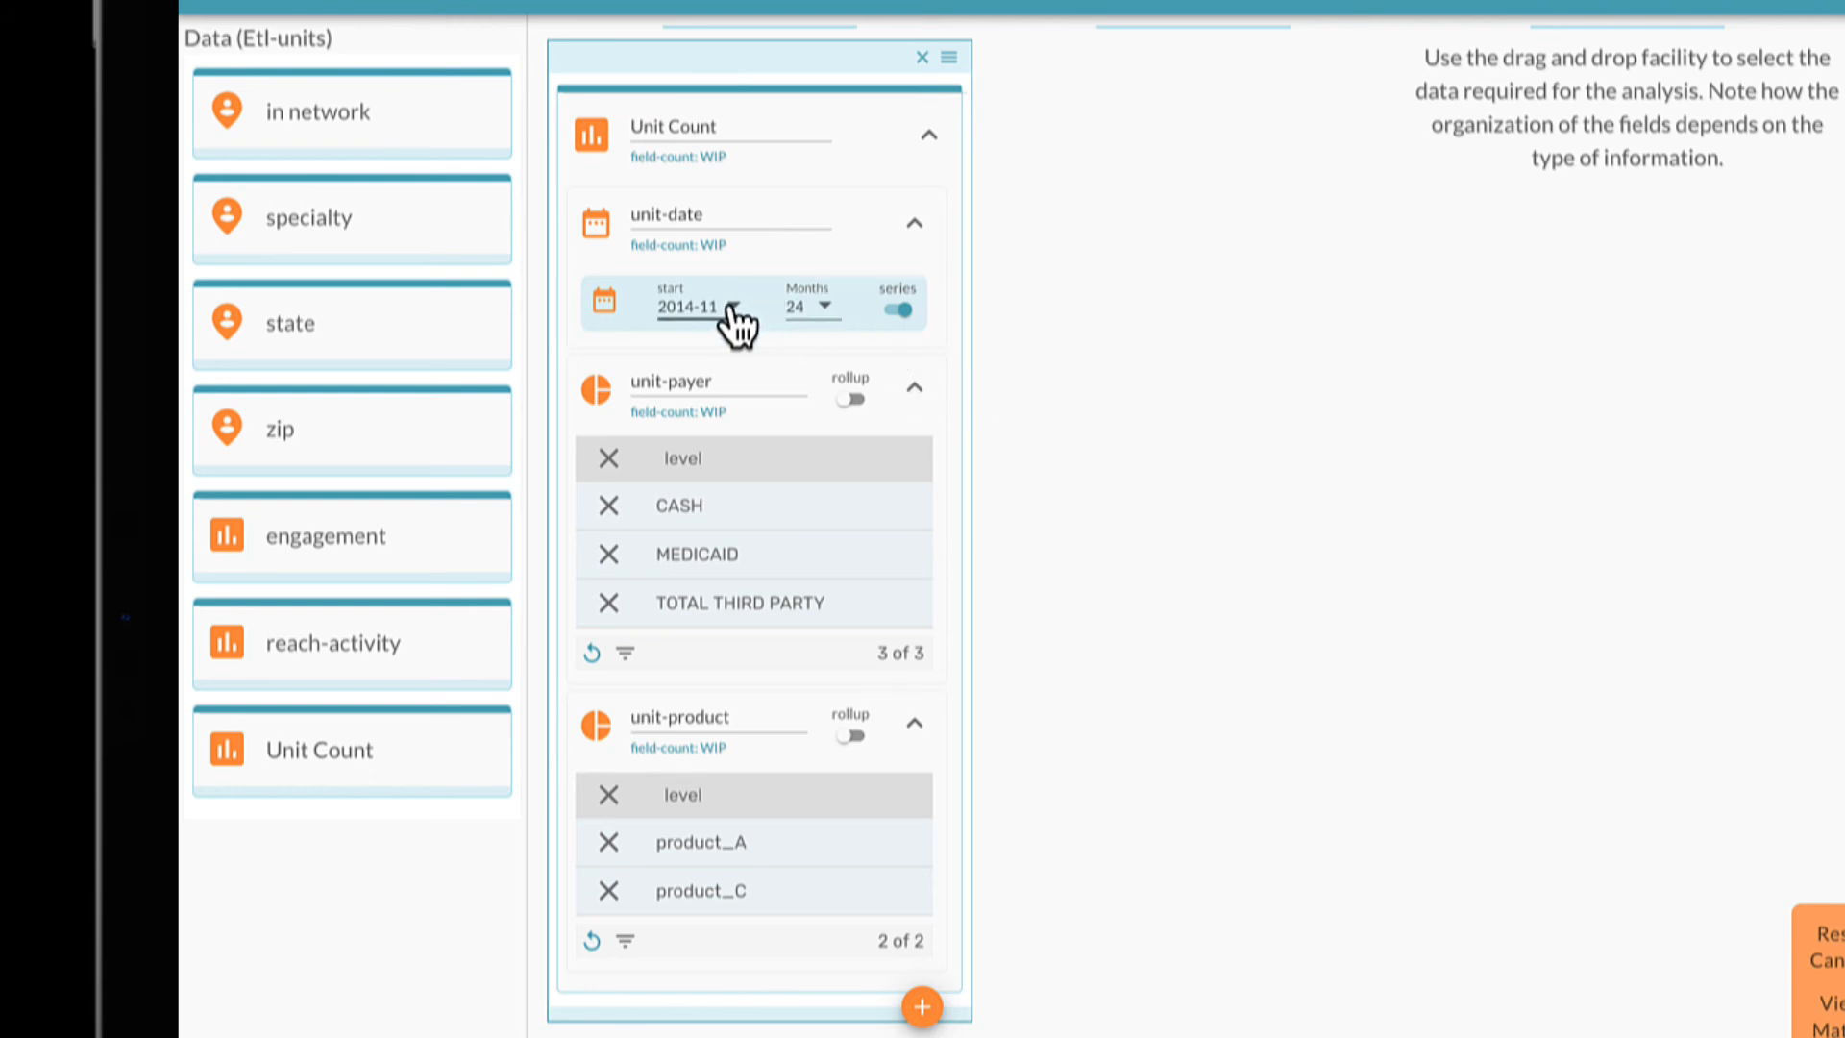
click(822, 309)
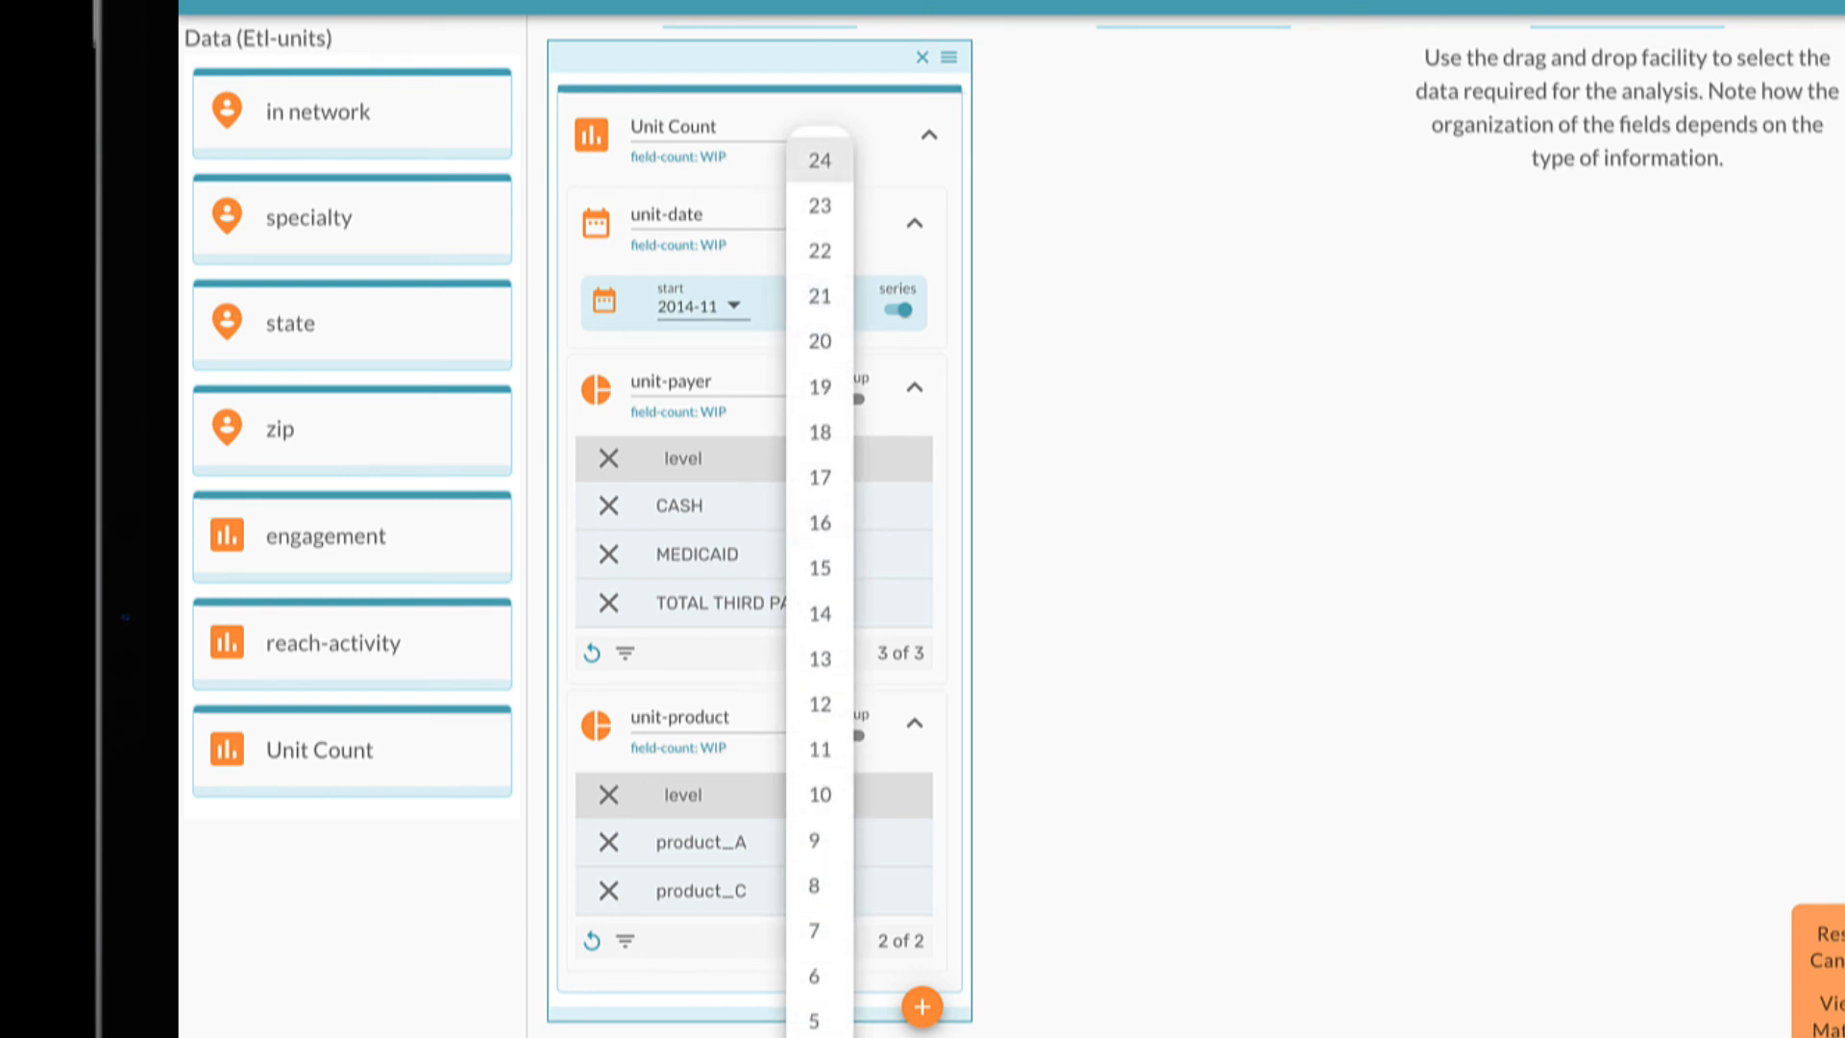
click(922, 512)
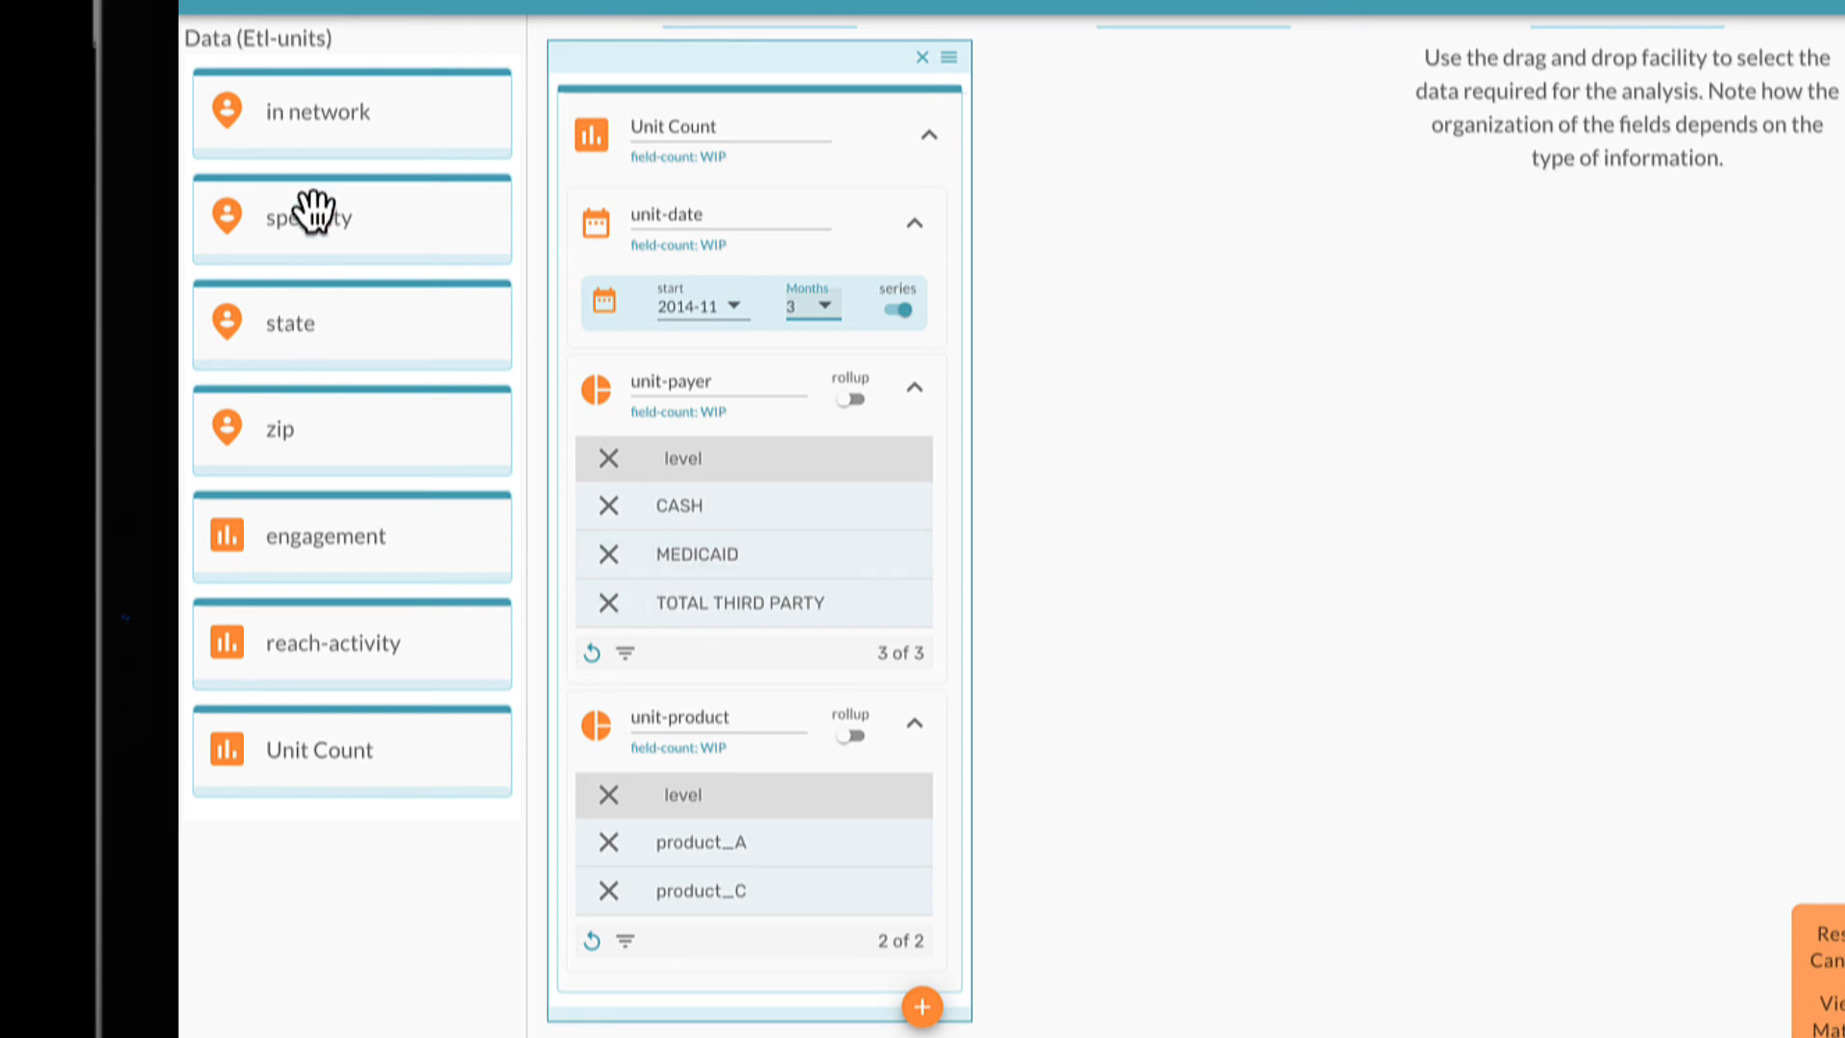
Add the specialty and state qualities to the canvas as the Subject Universe and show the specialty levels
drag(305, 193, 1153, 177)
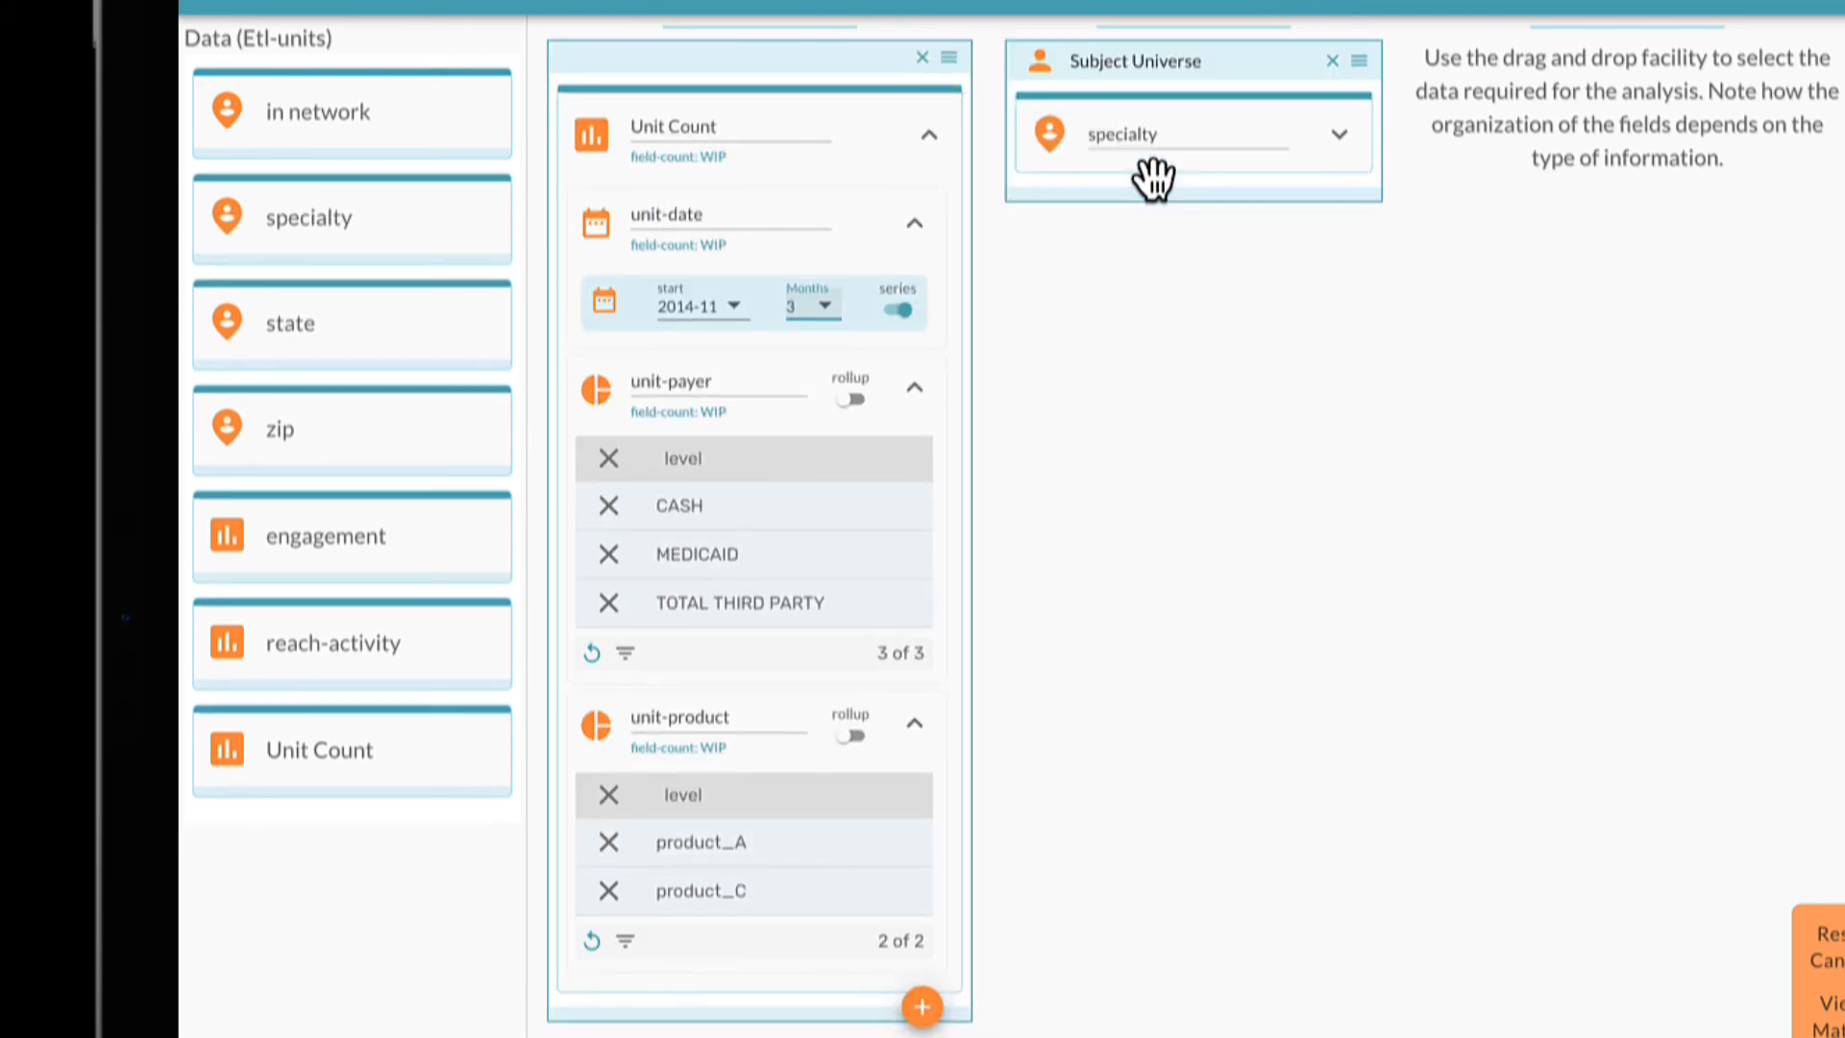
click(1340, 137)
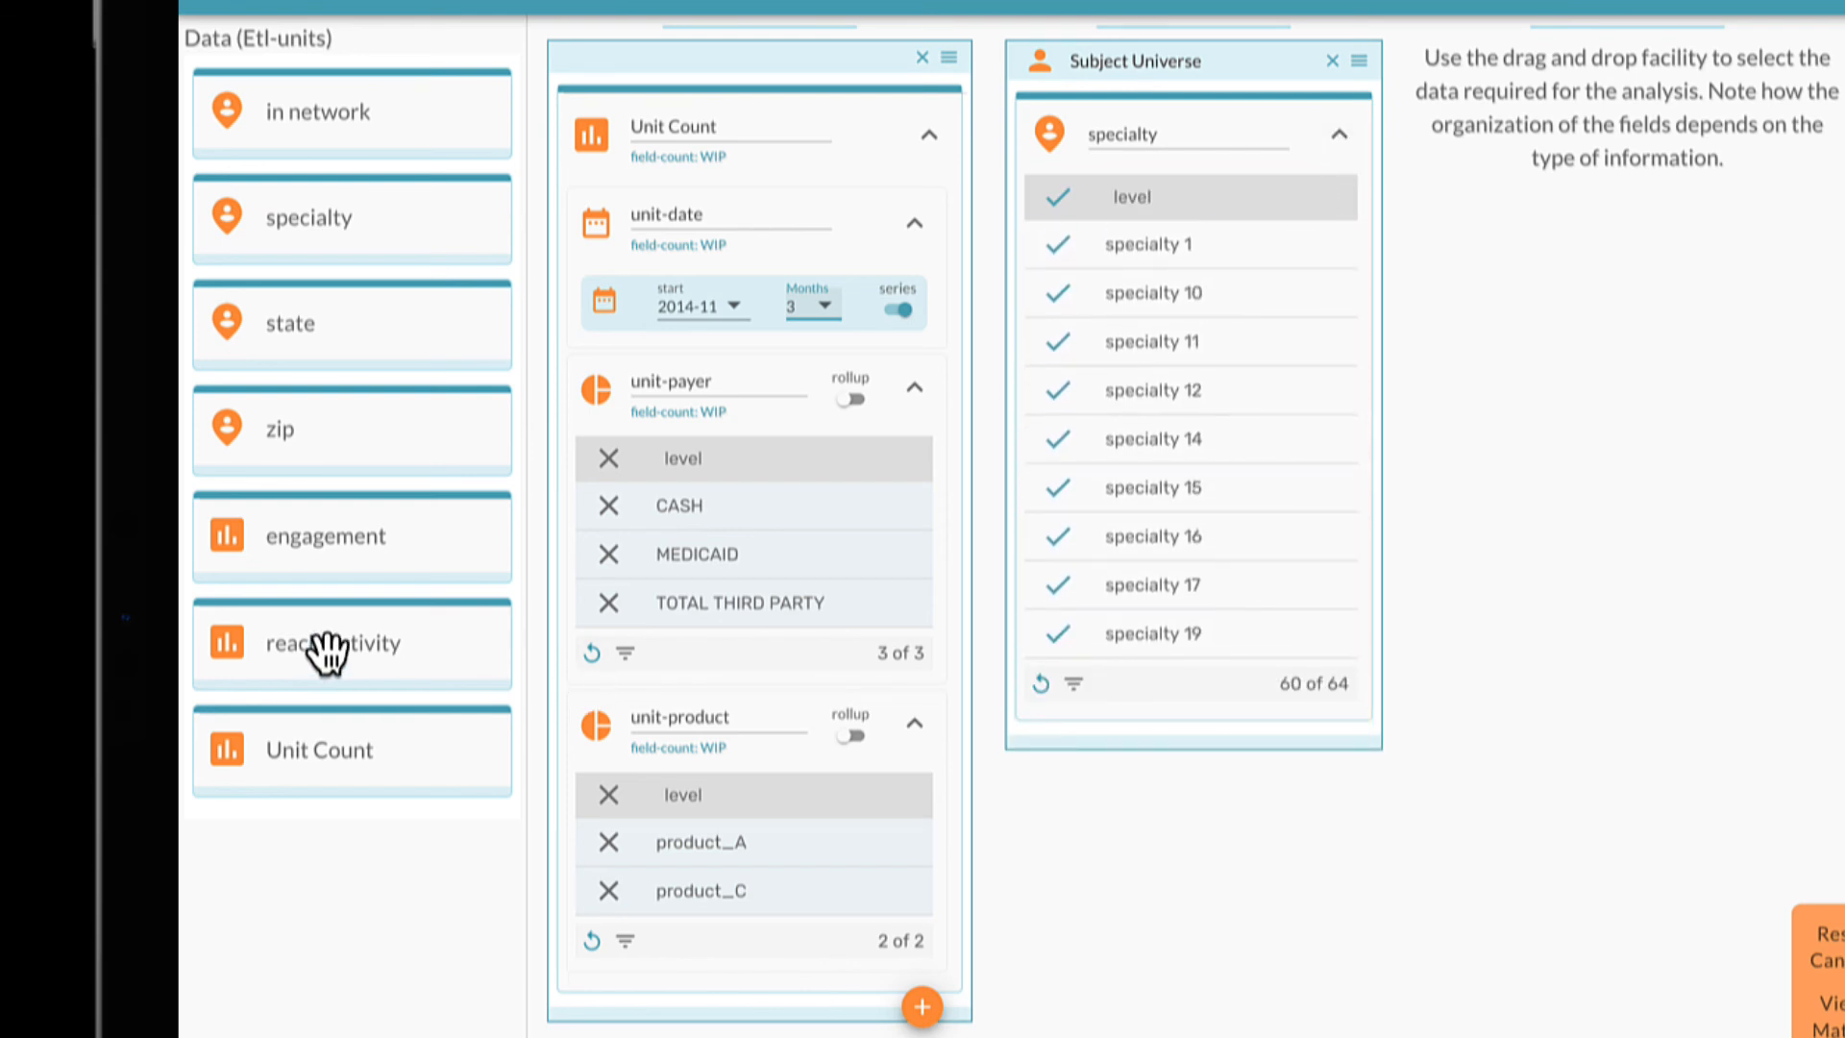
drag(337, 330, 1137, 488)
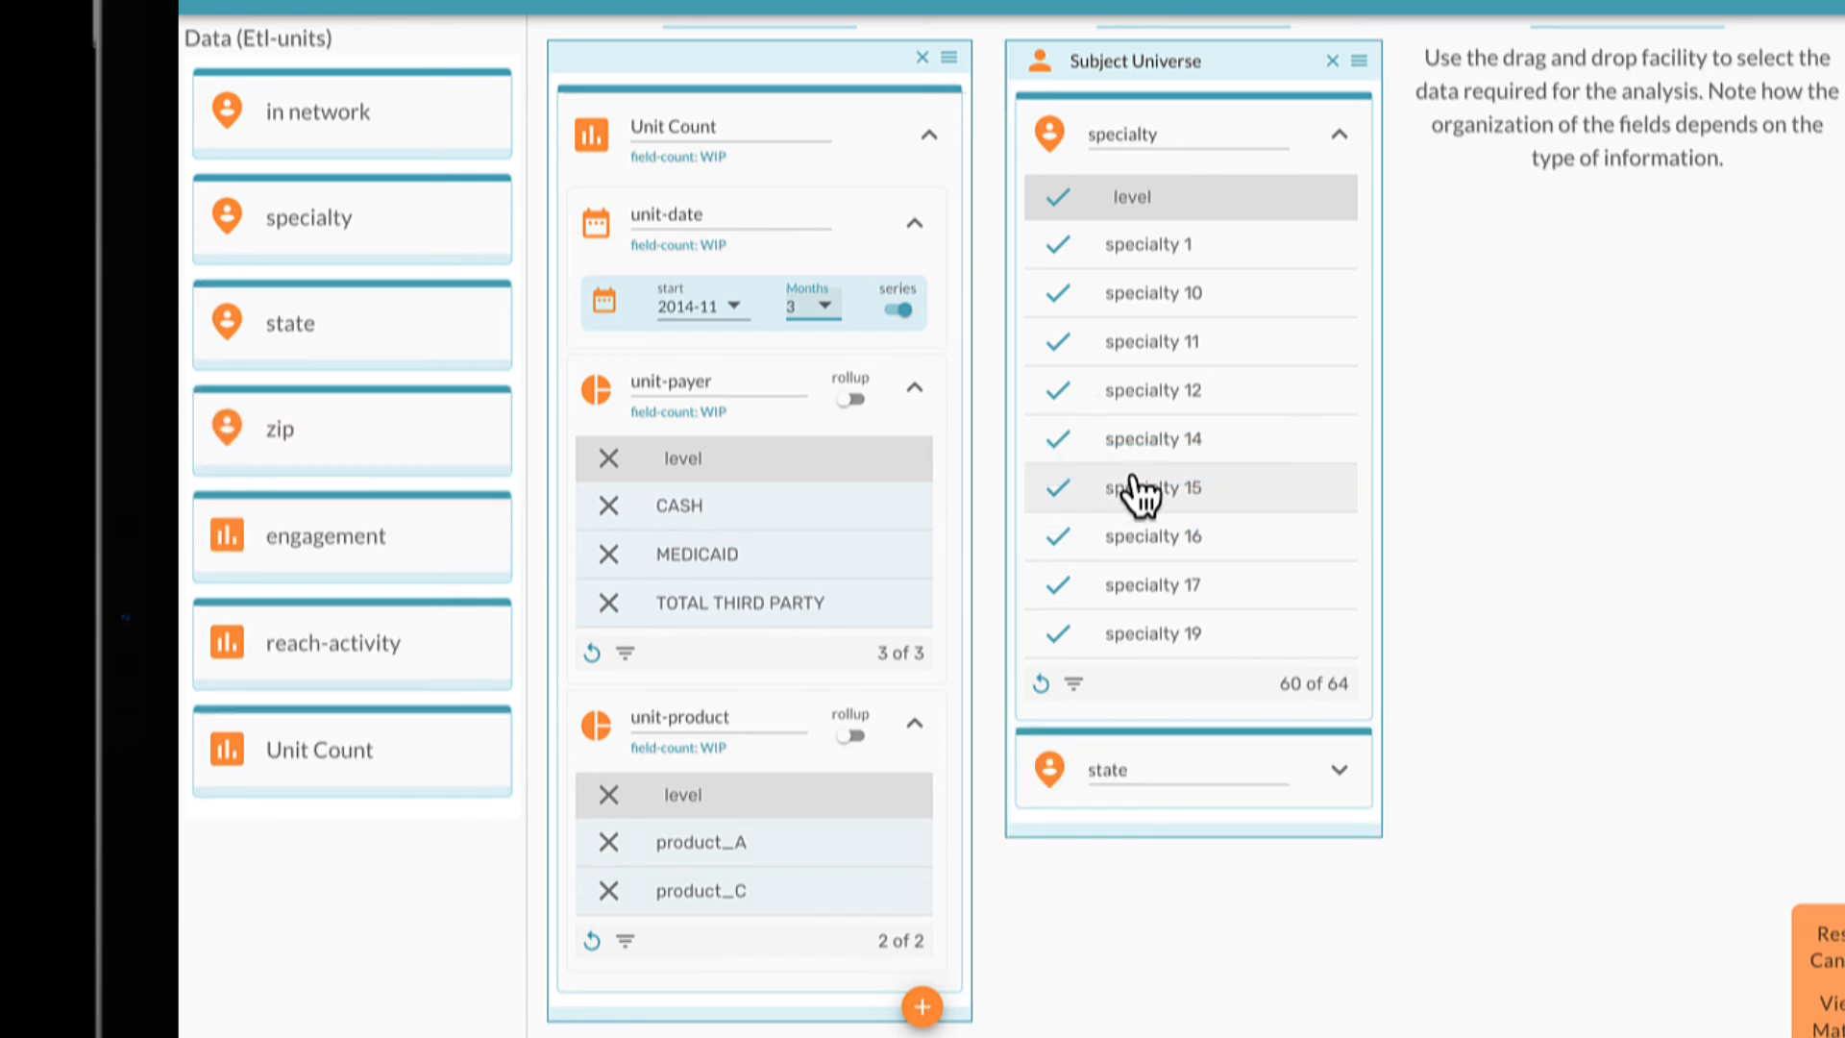
Uncheck the IL level of the state quality in the Subject Universe and collapse the state list
click(1340, 774)
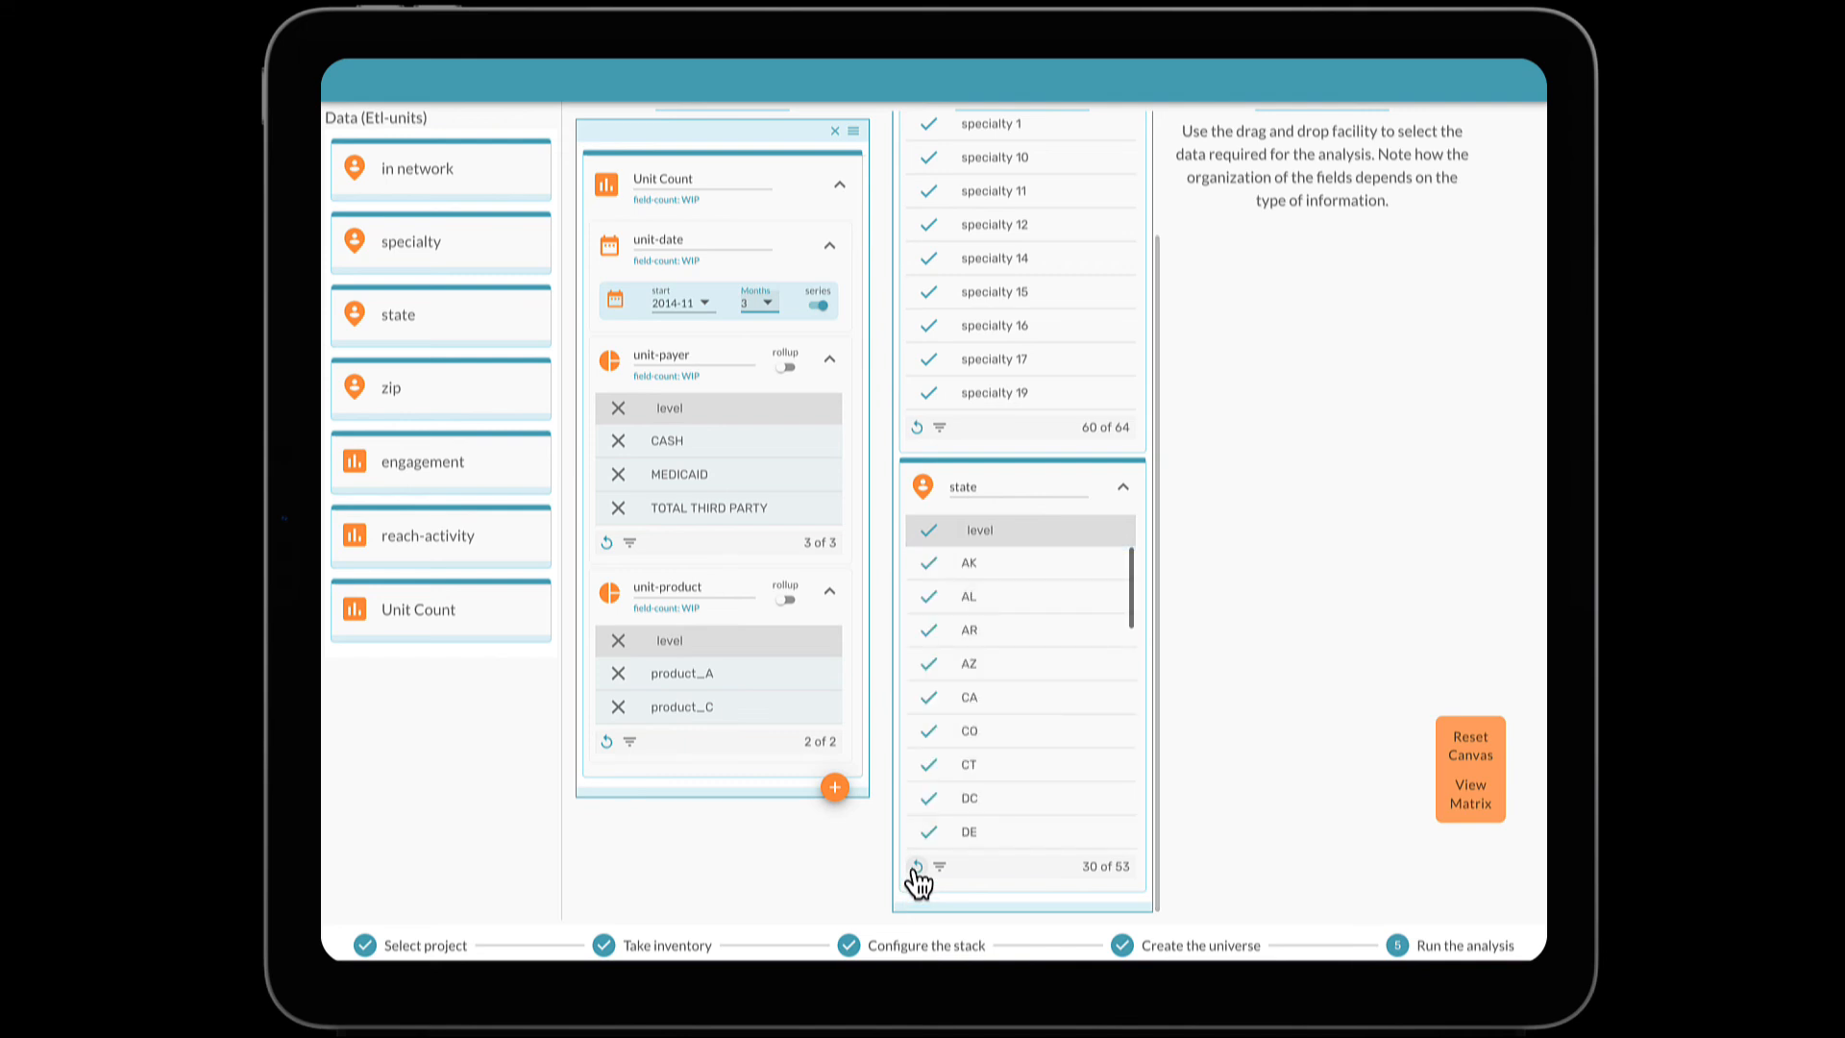
scroll(1000, 802, down, 5)
click(1004, 716)
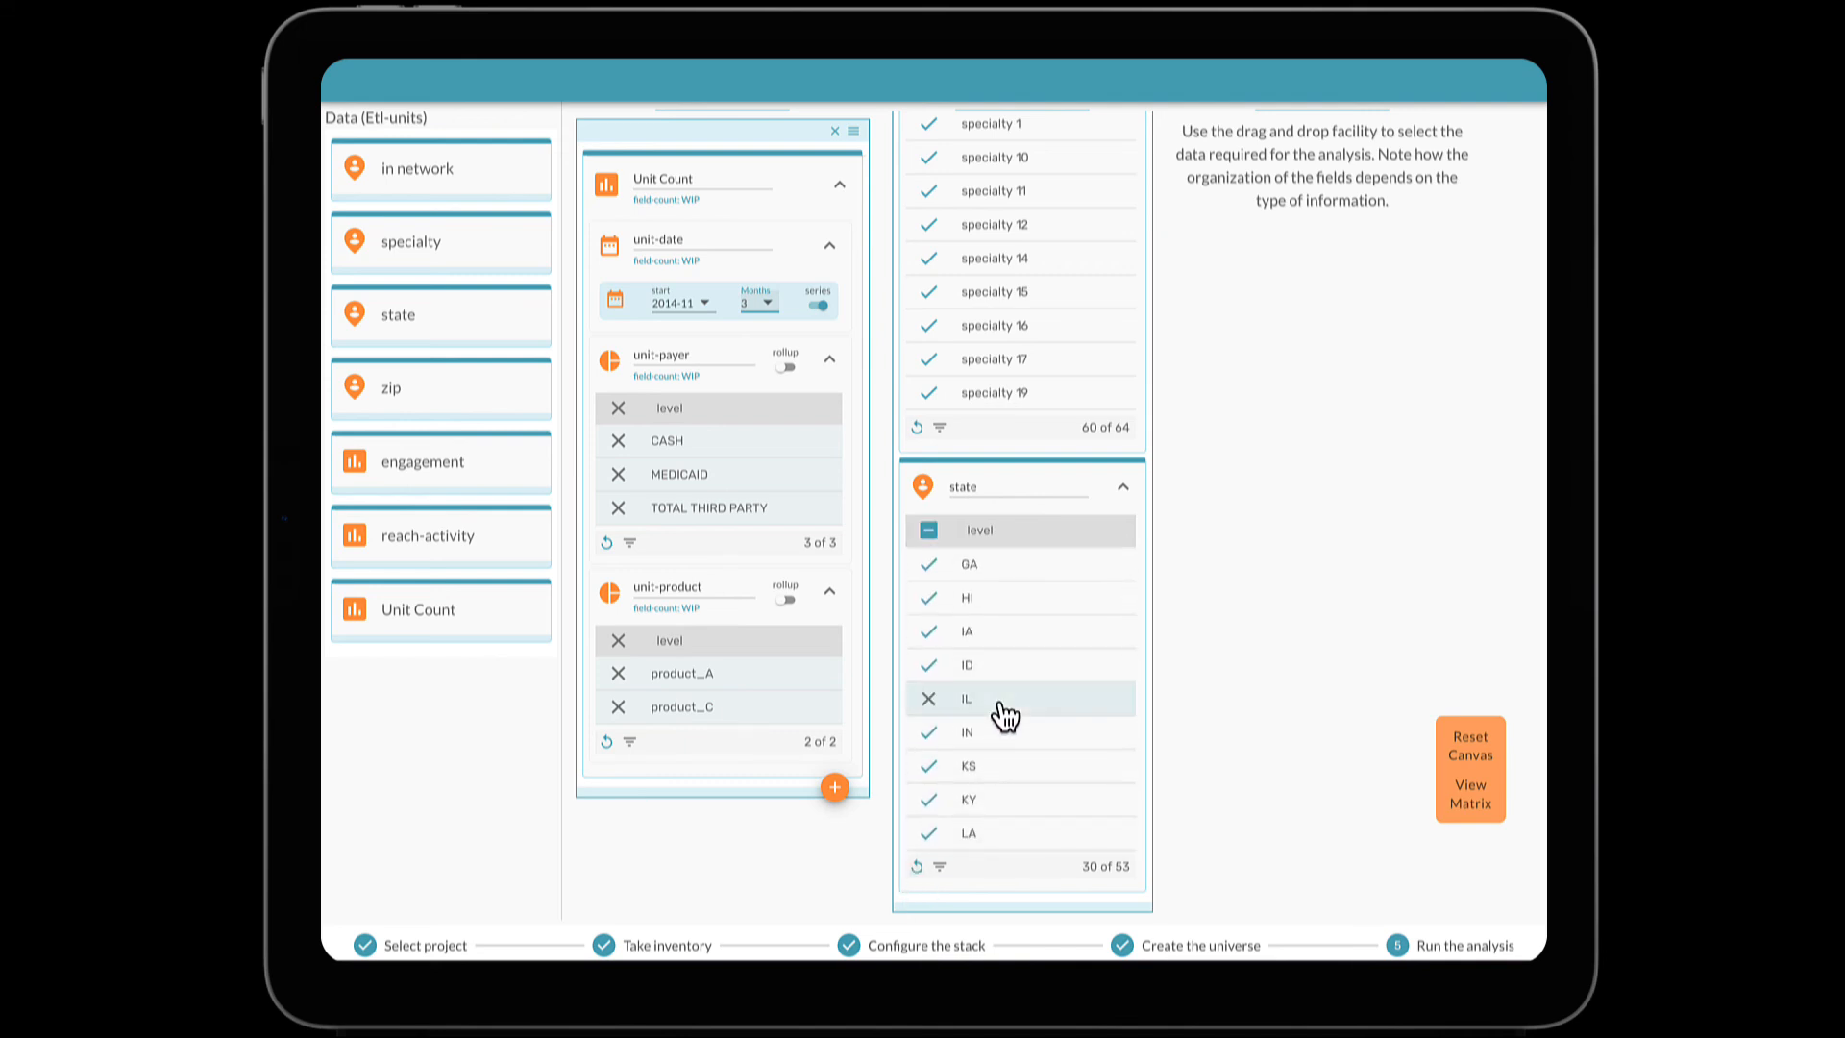
click(1123, 492)
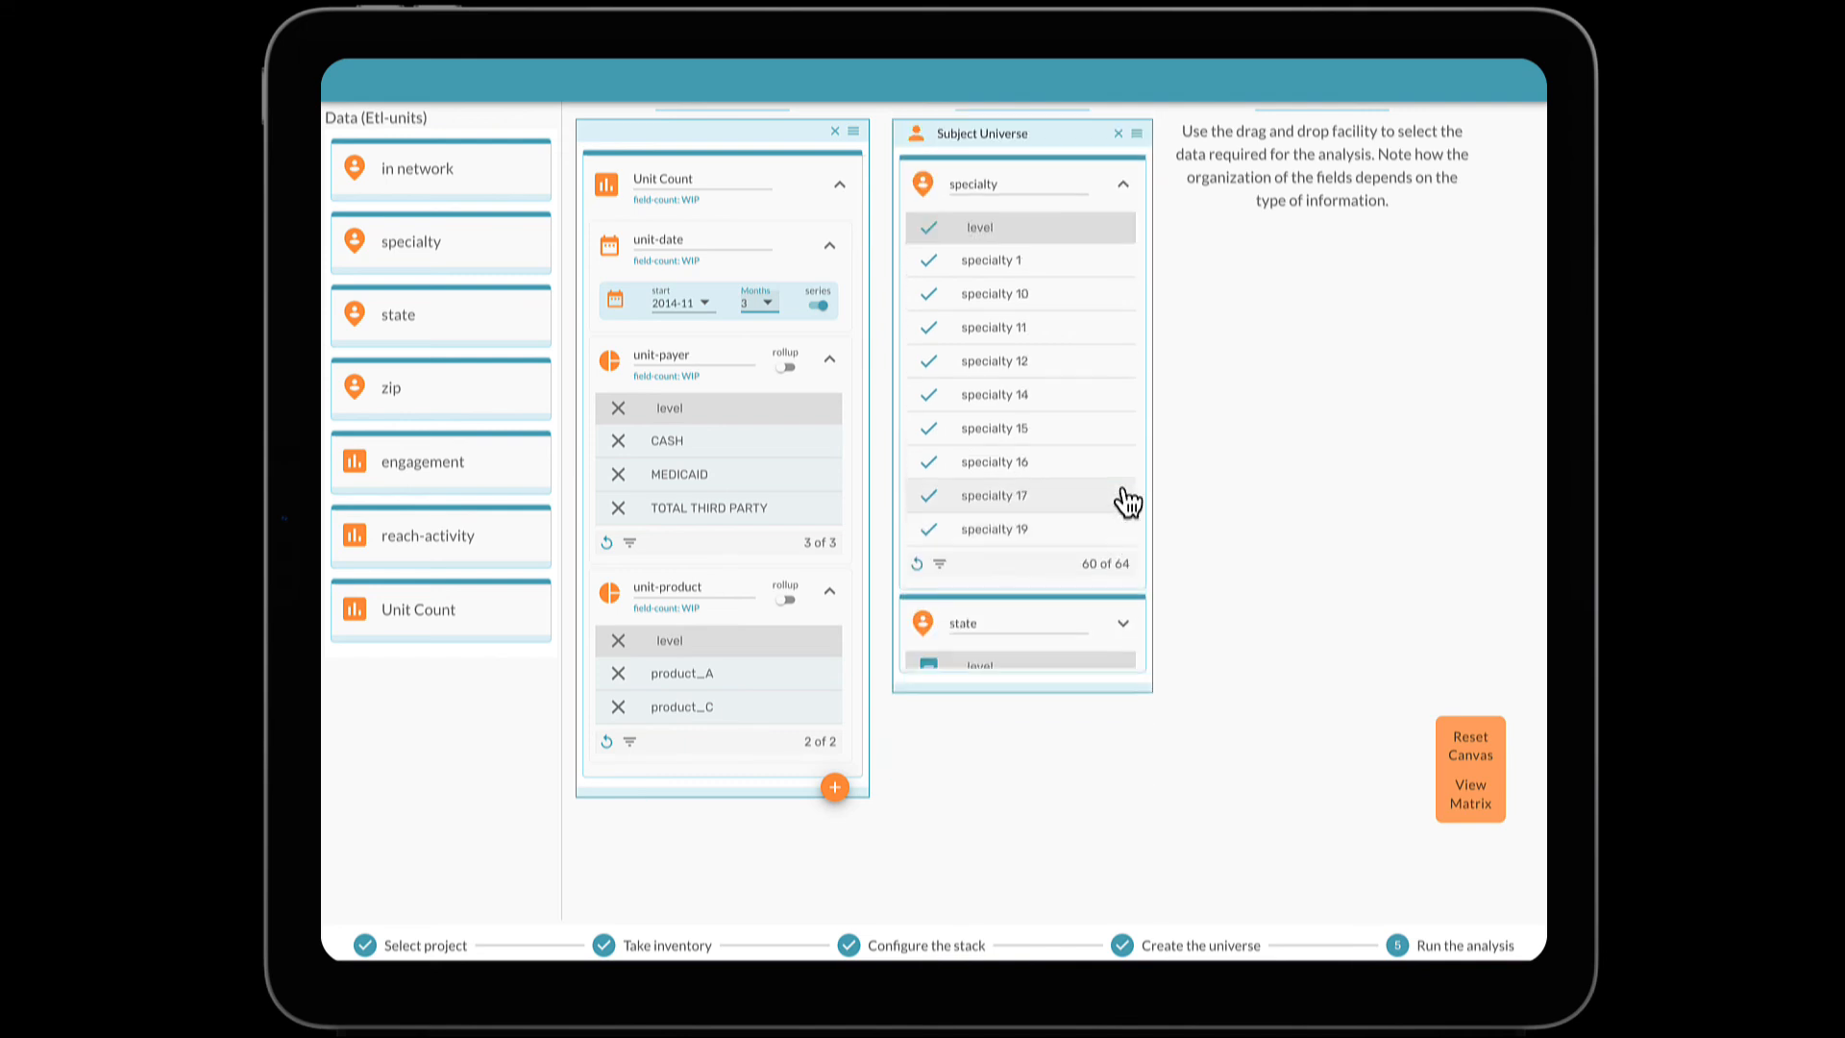
Collapse the specialty quality, then place a second Unit Count measurement beneath the Subject Universe and expand its components
click(1124, 184)
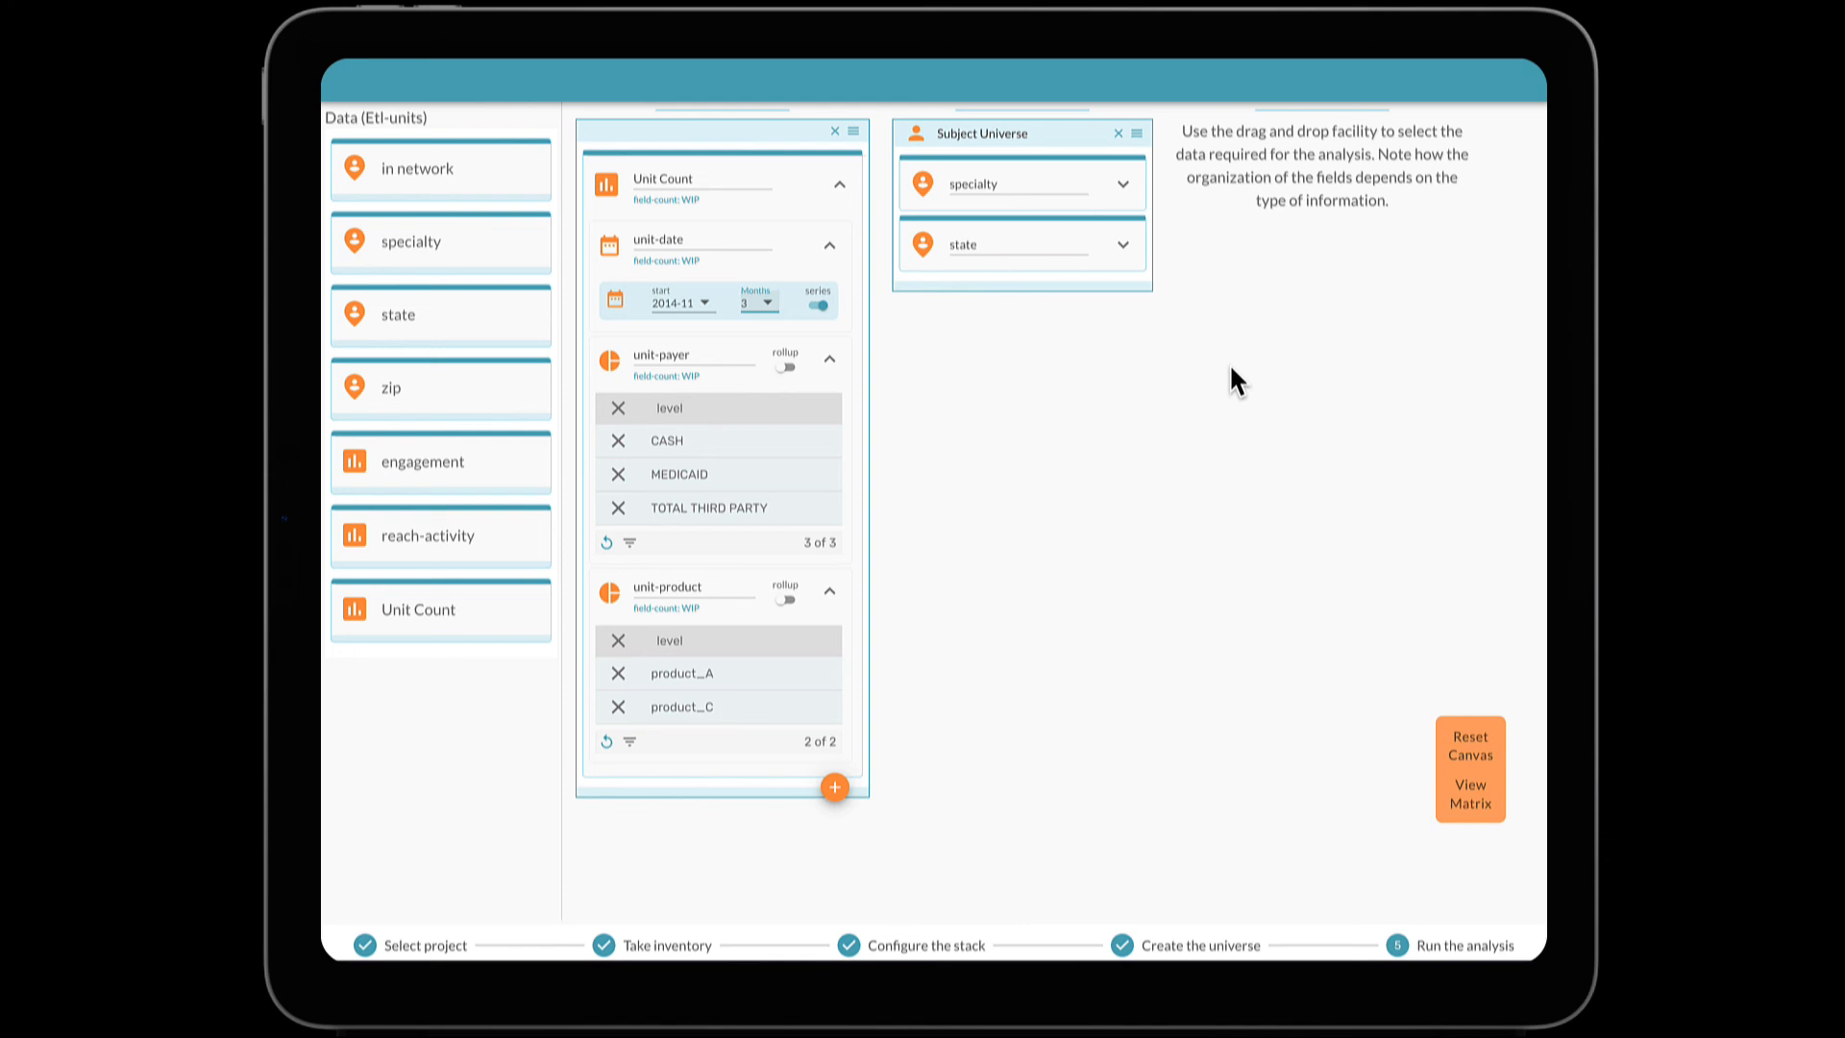
drag(428, 589, 1031, 404)
click(1122, 367)
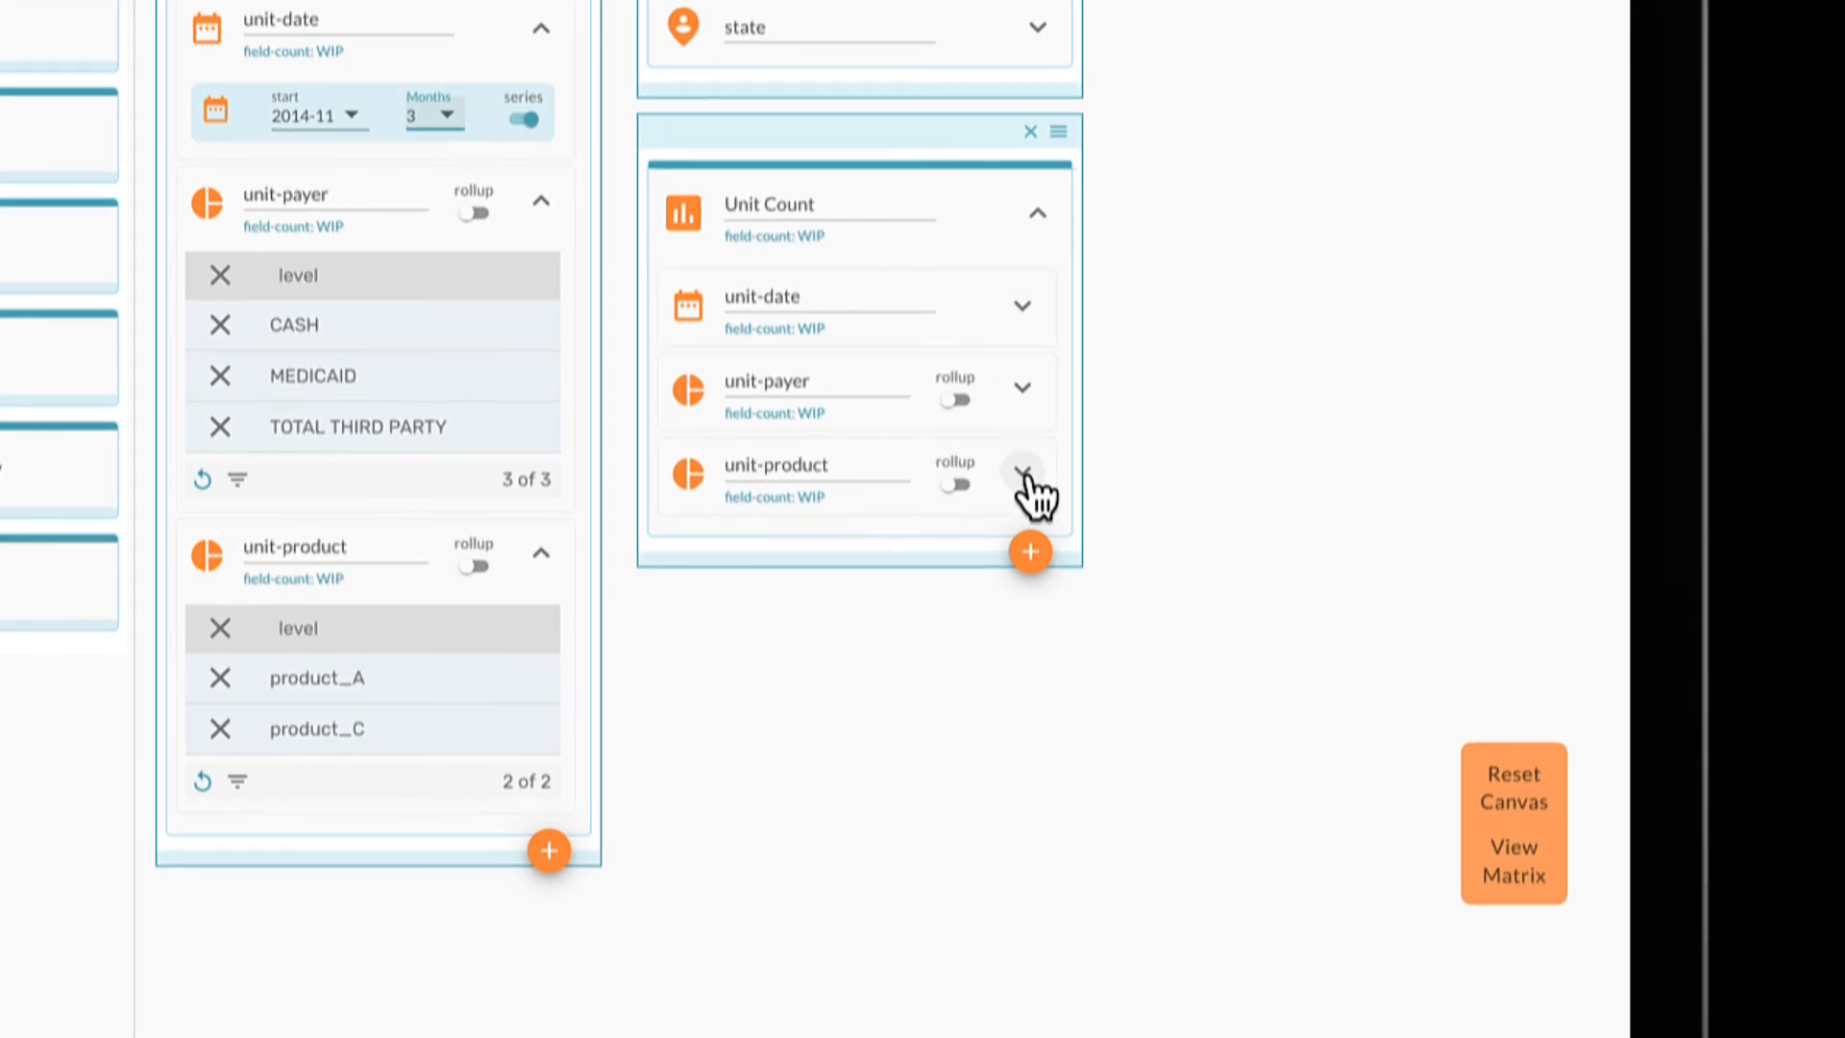
Select product_A and product_C in the second Unit Count's unit-product component and switch that component from rollup to series
click(1024, 473)
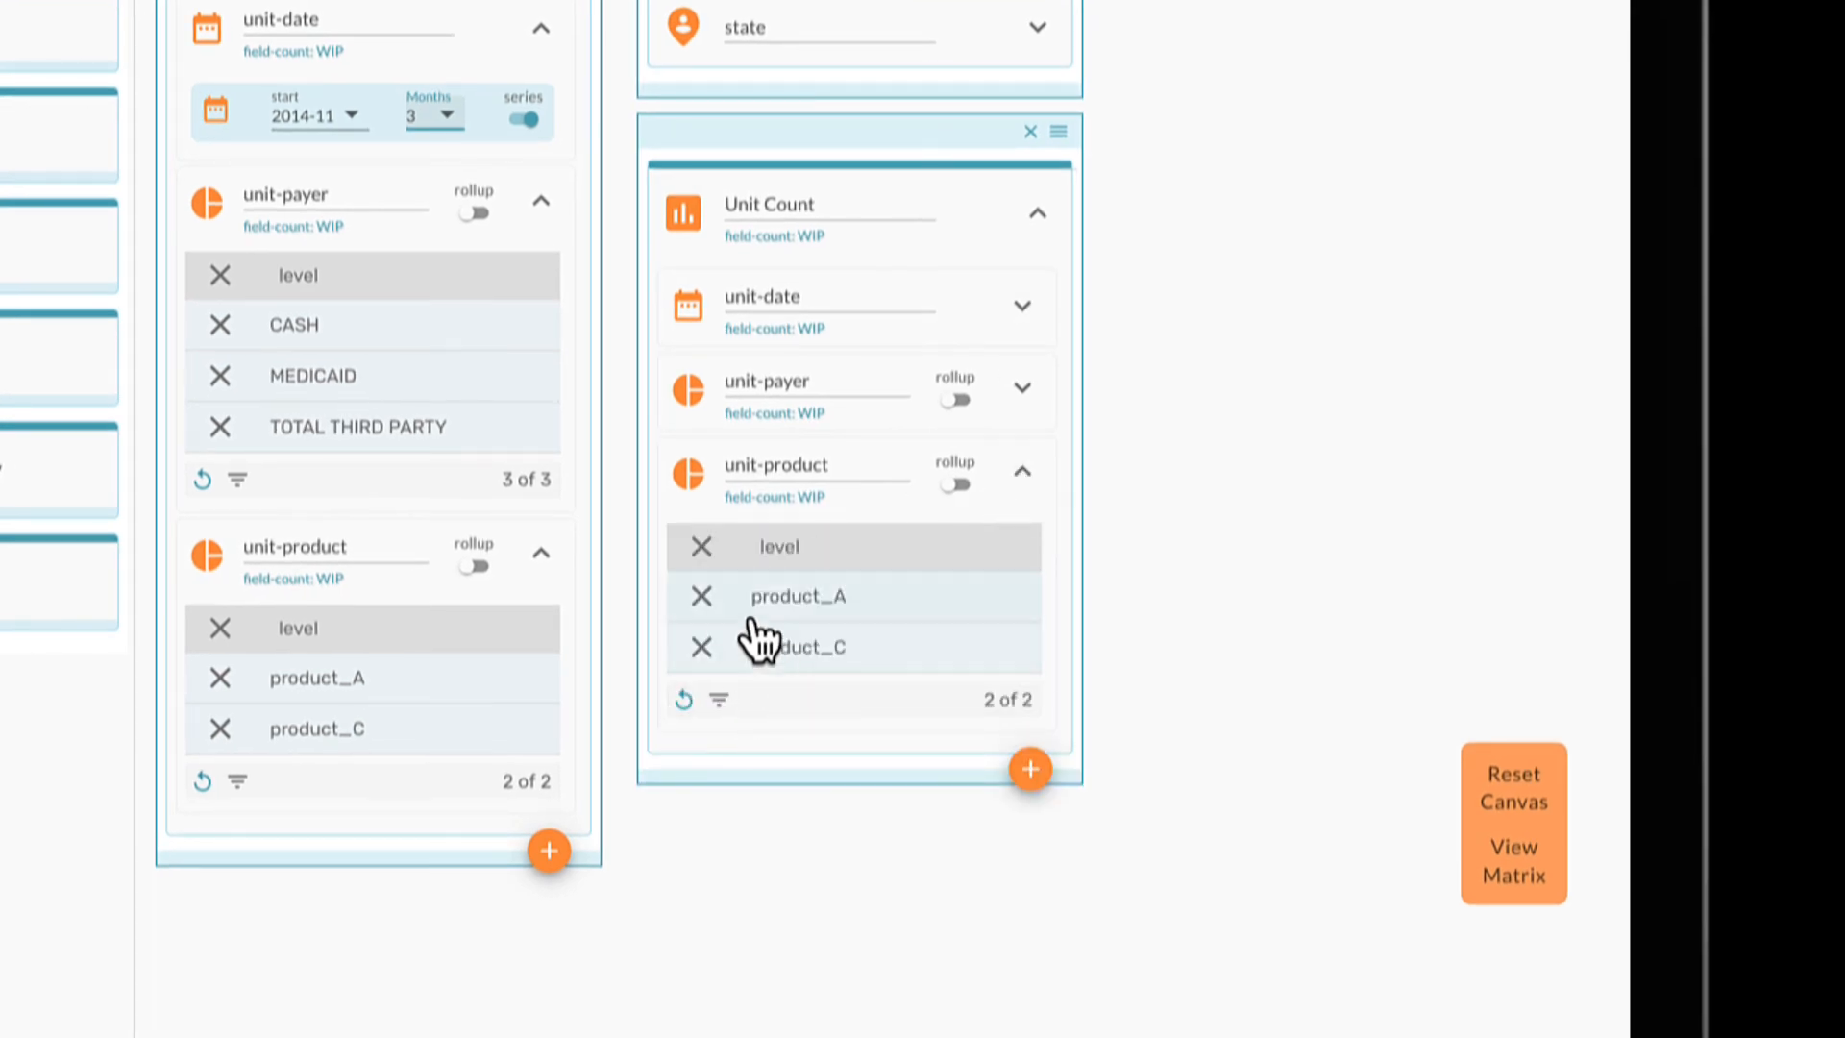
click(798, 597)
click(780, 649)
click(957, 484)
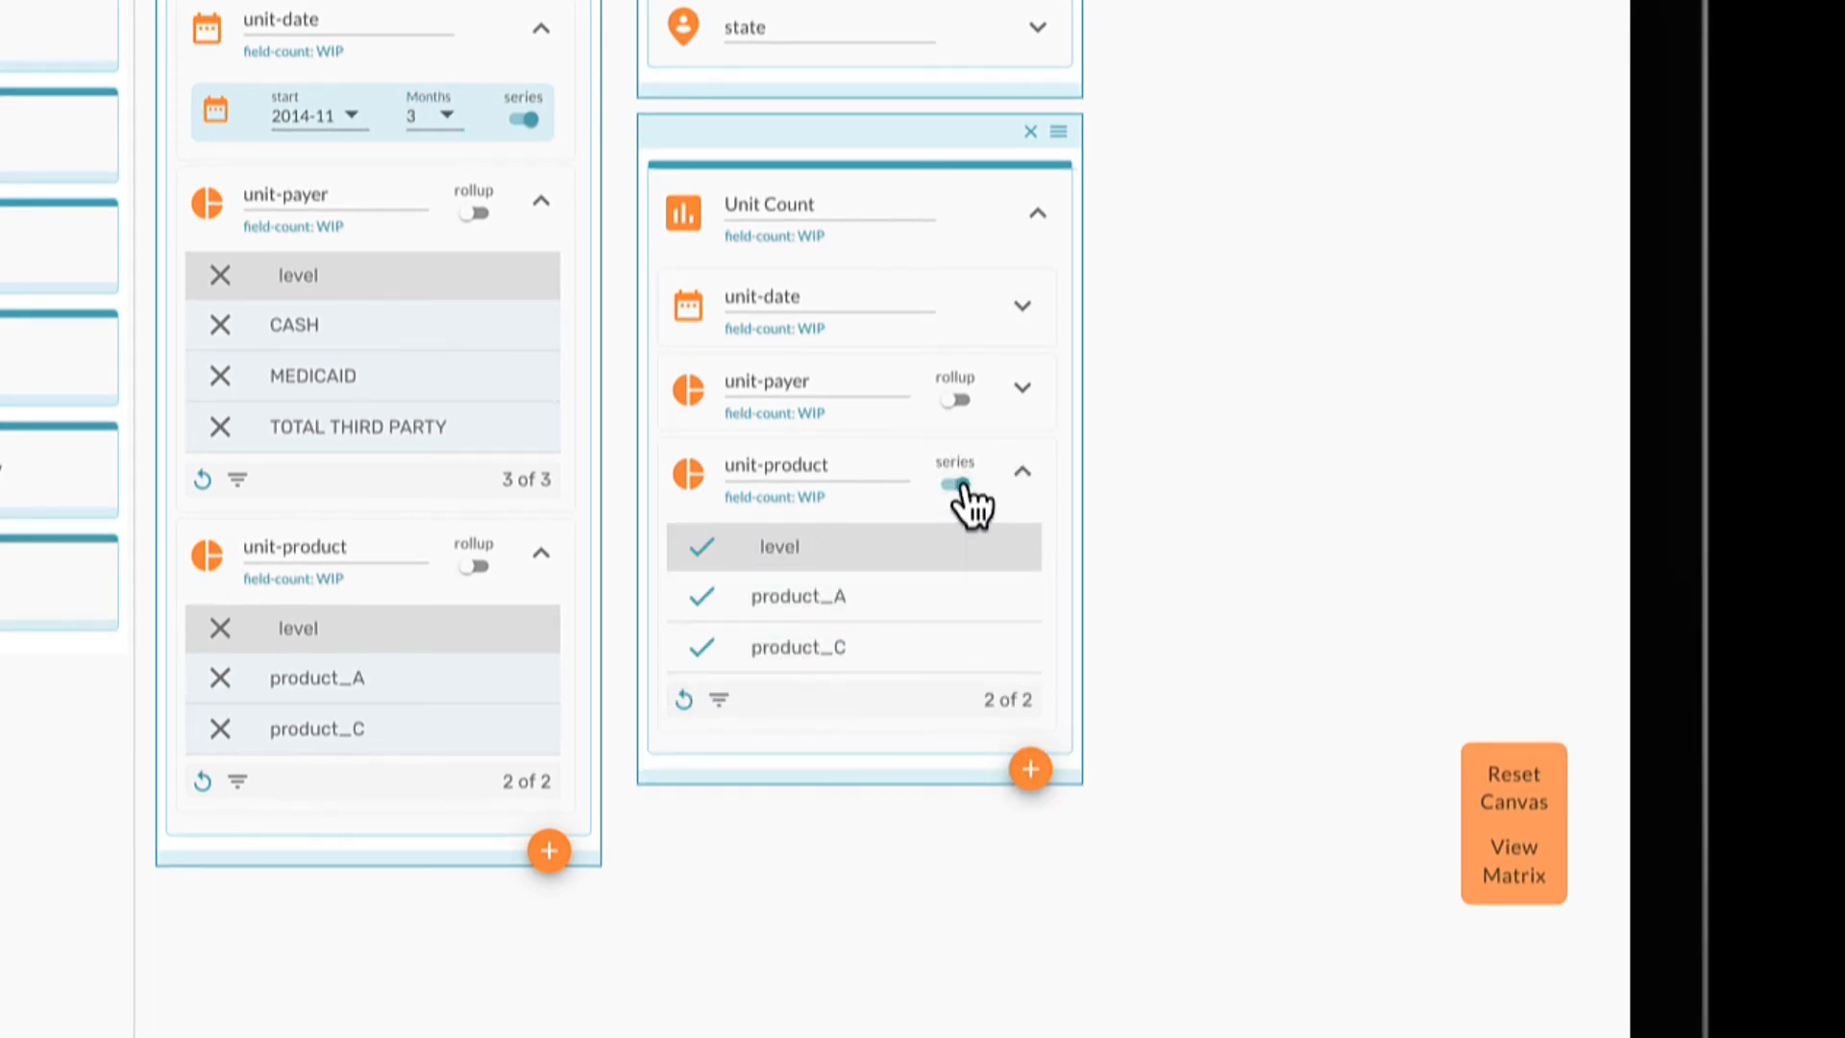
Expand the second Unit Count's unit-date component and turn the request into a derived field using the decile function
click(1022, 307)
click(1006, 396)
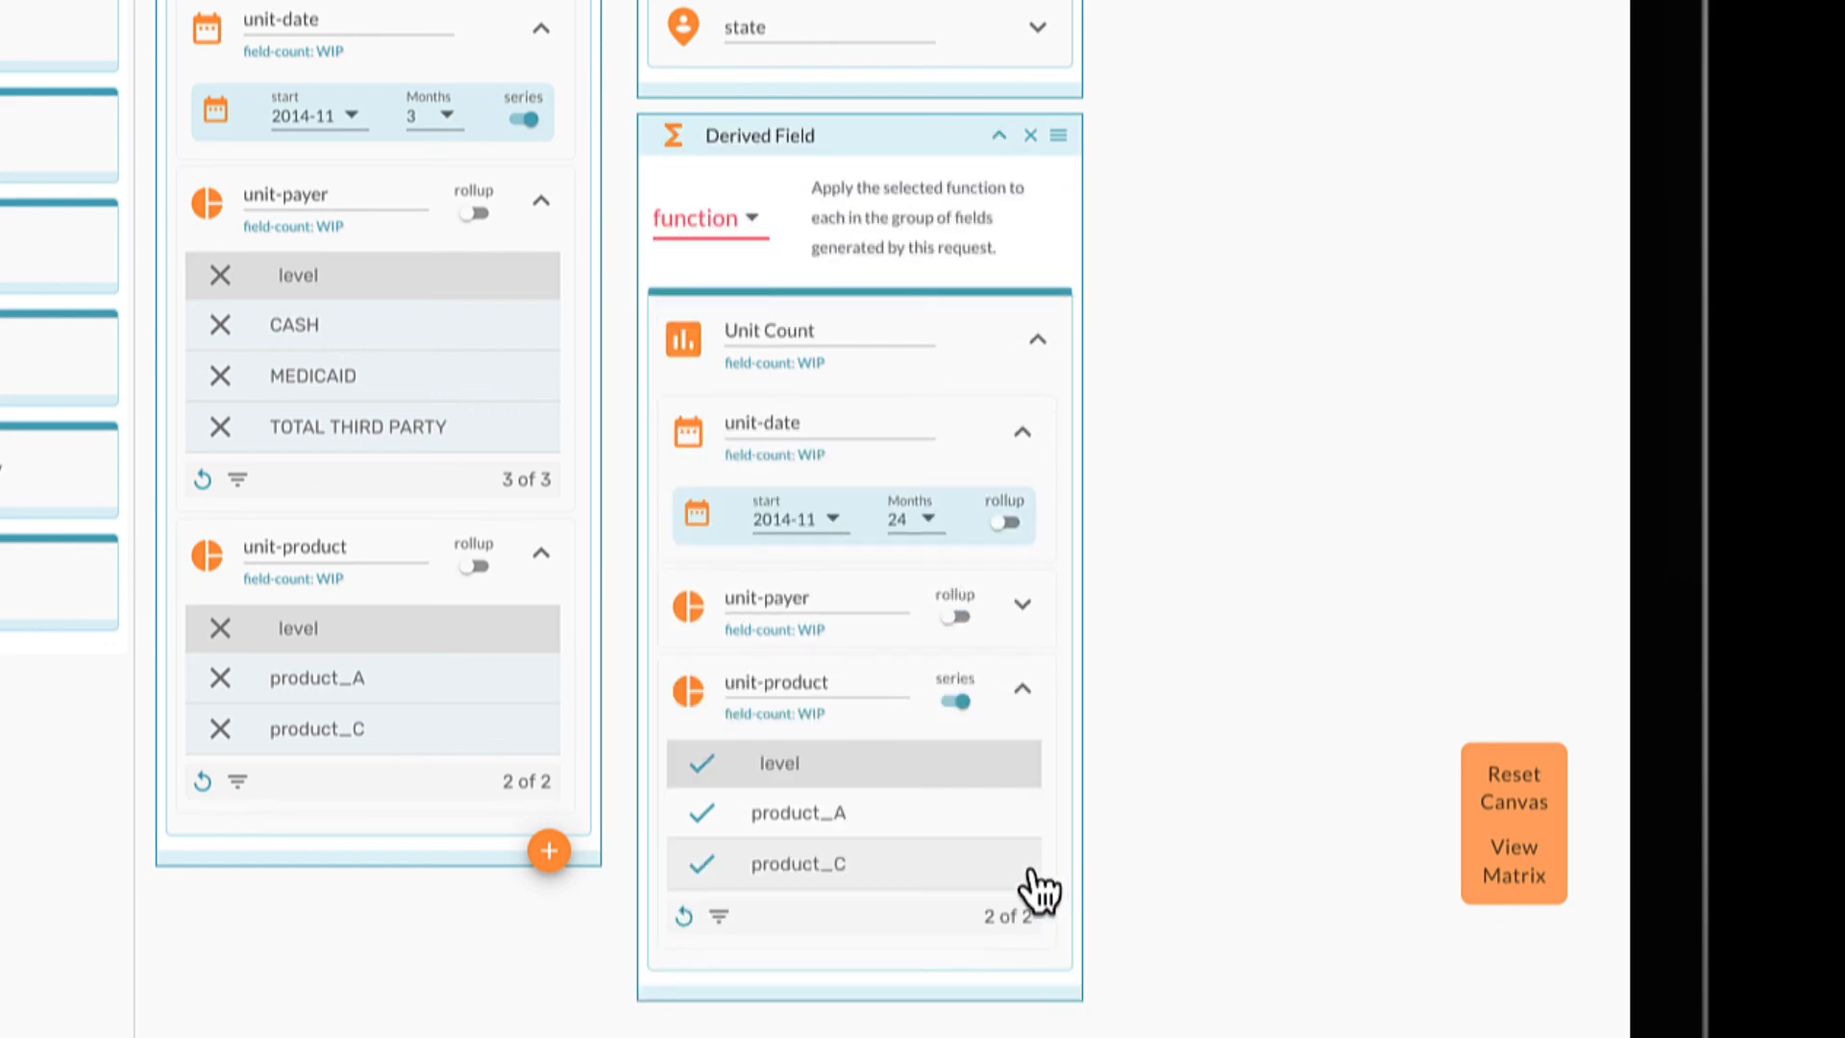
click(764, 245)
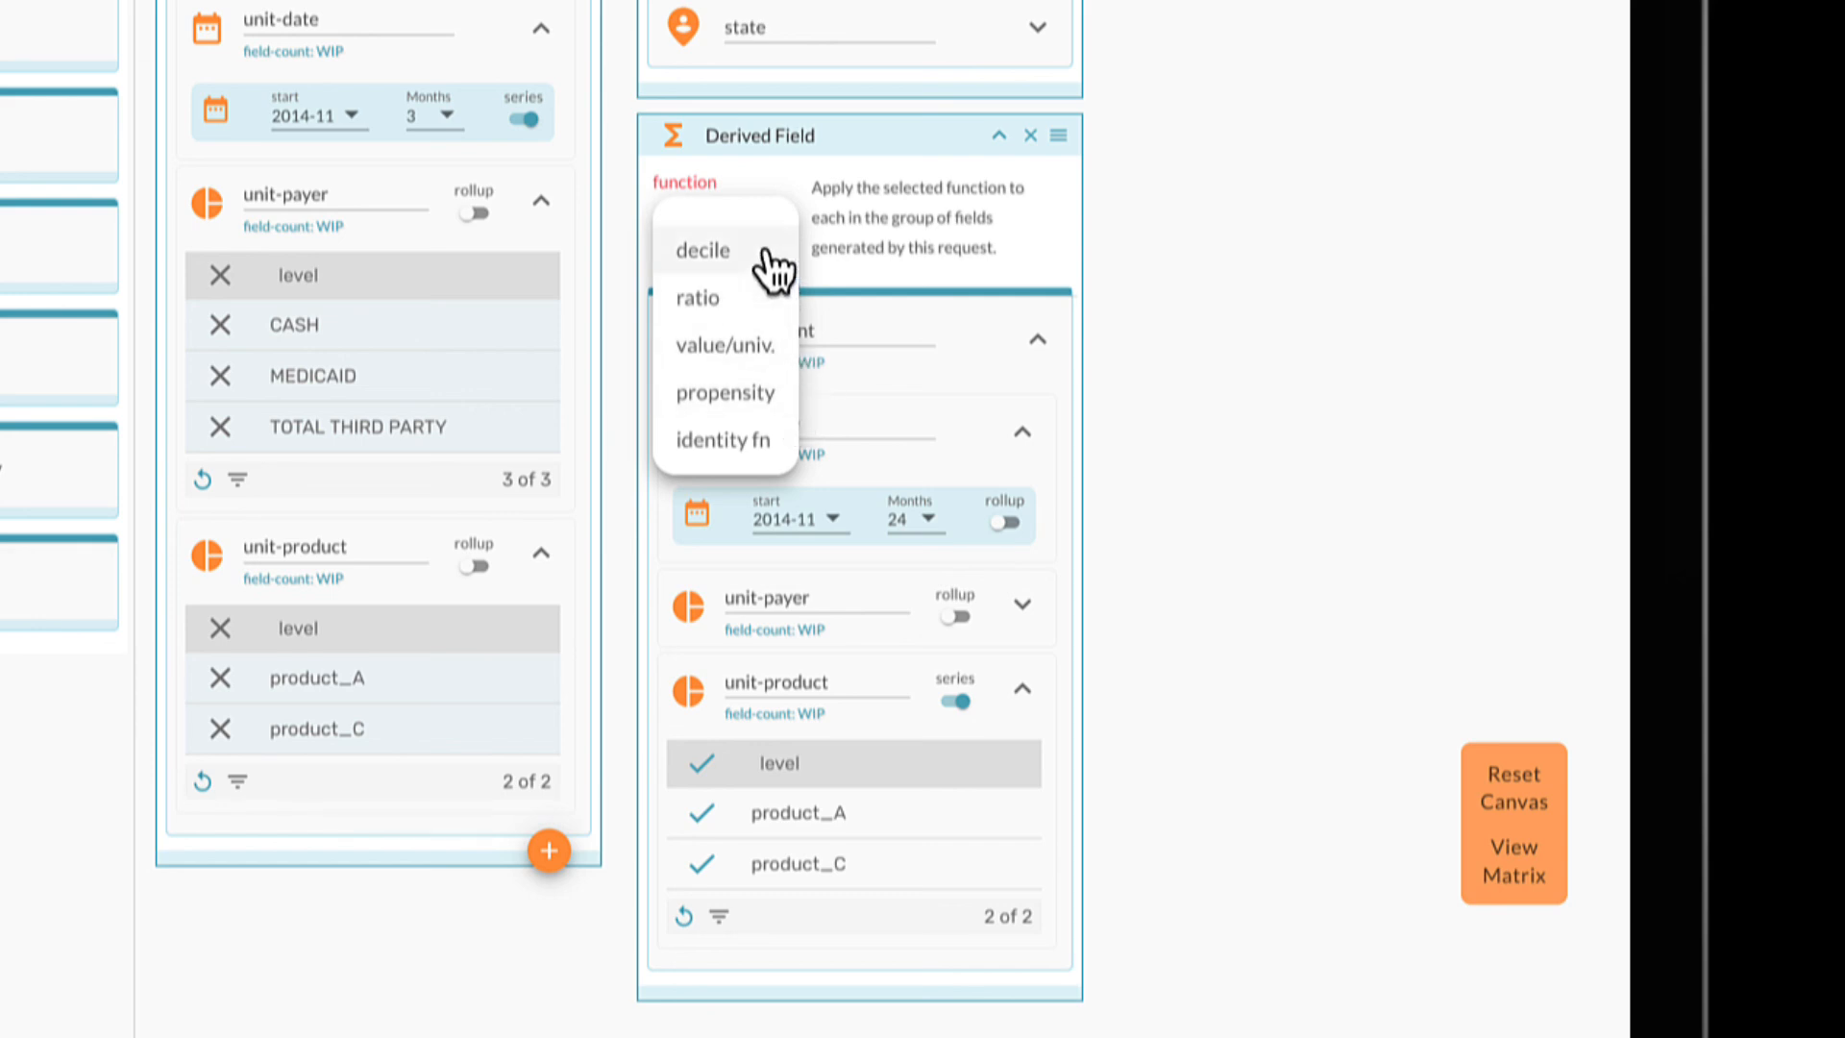
click(1266, 279)
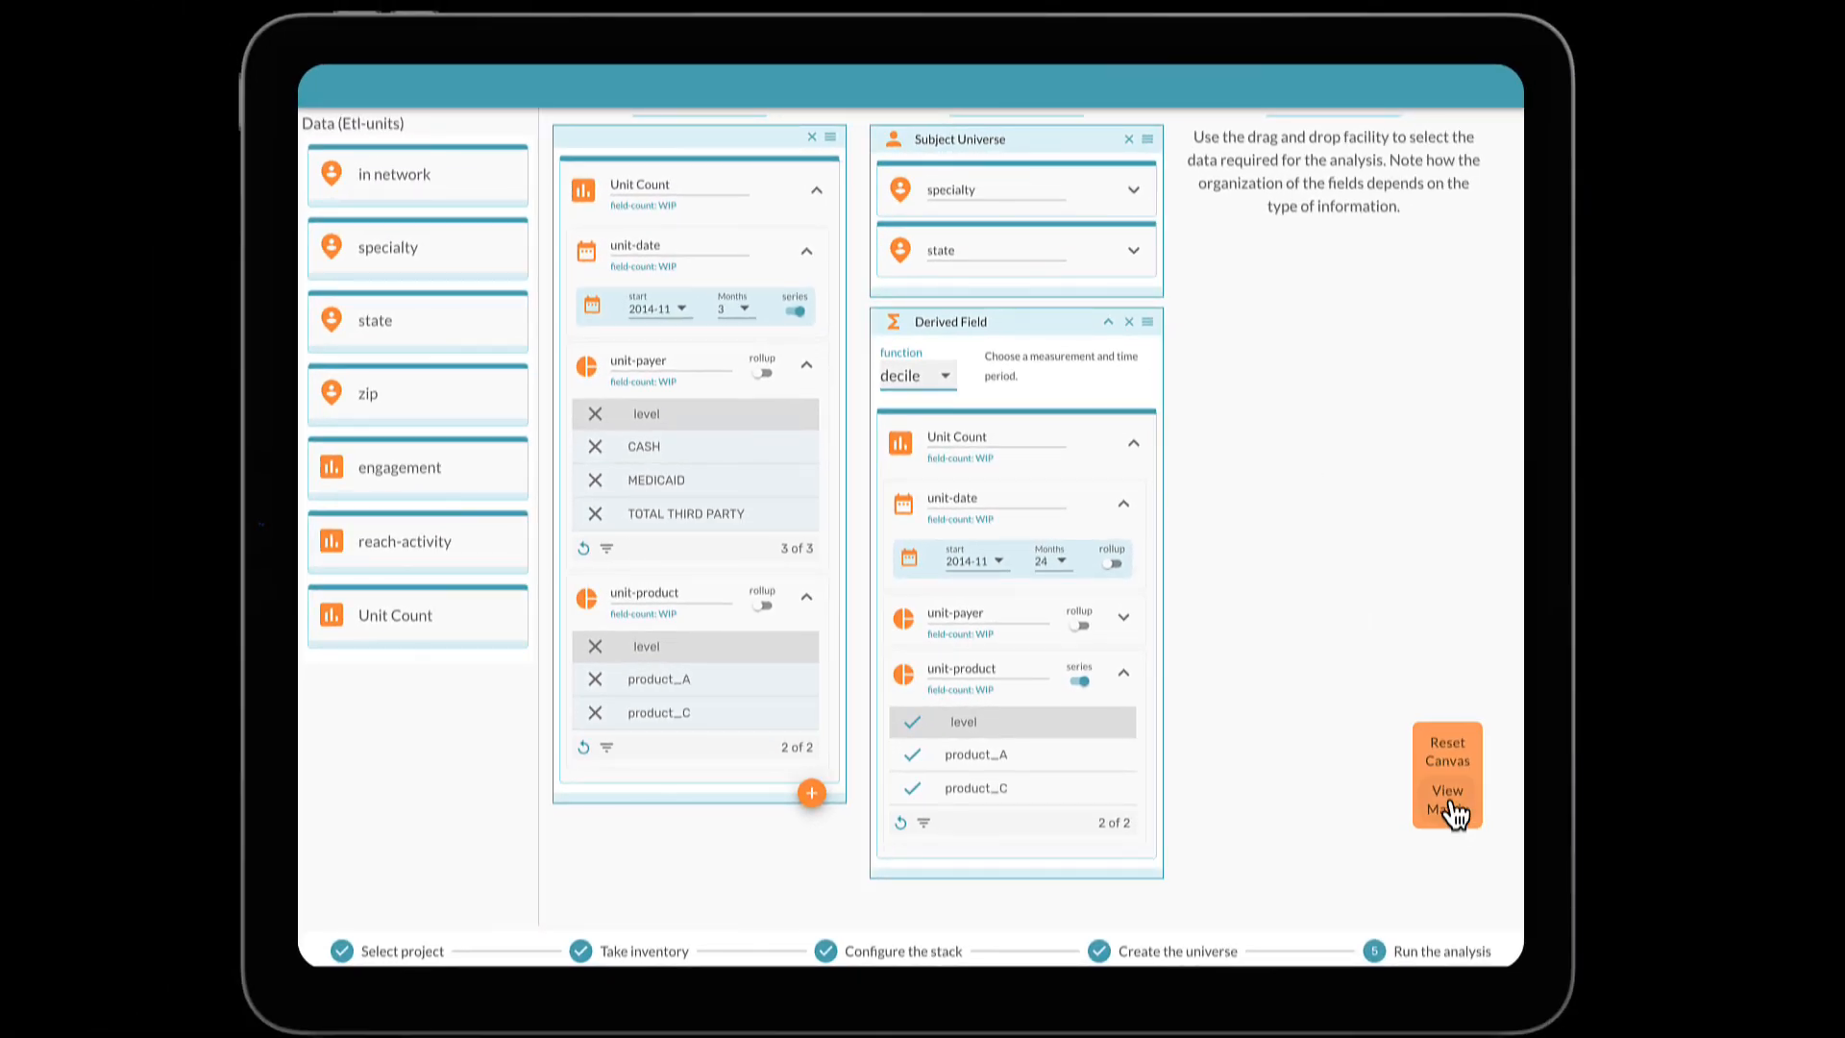
Generate the matrix for the request, look through its subject rows and export it to a file
click(1449, 802)
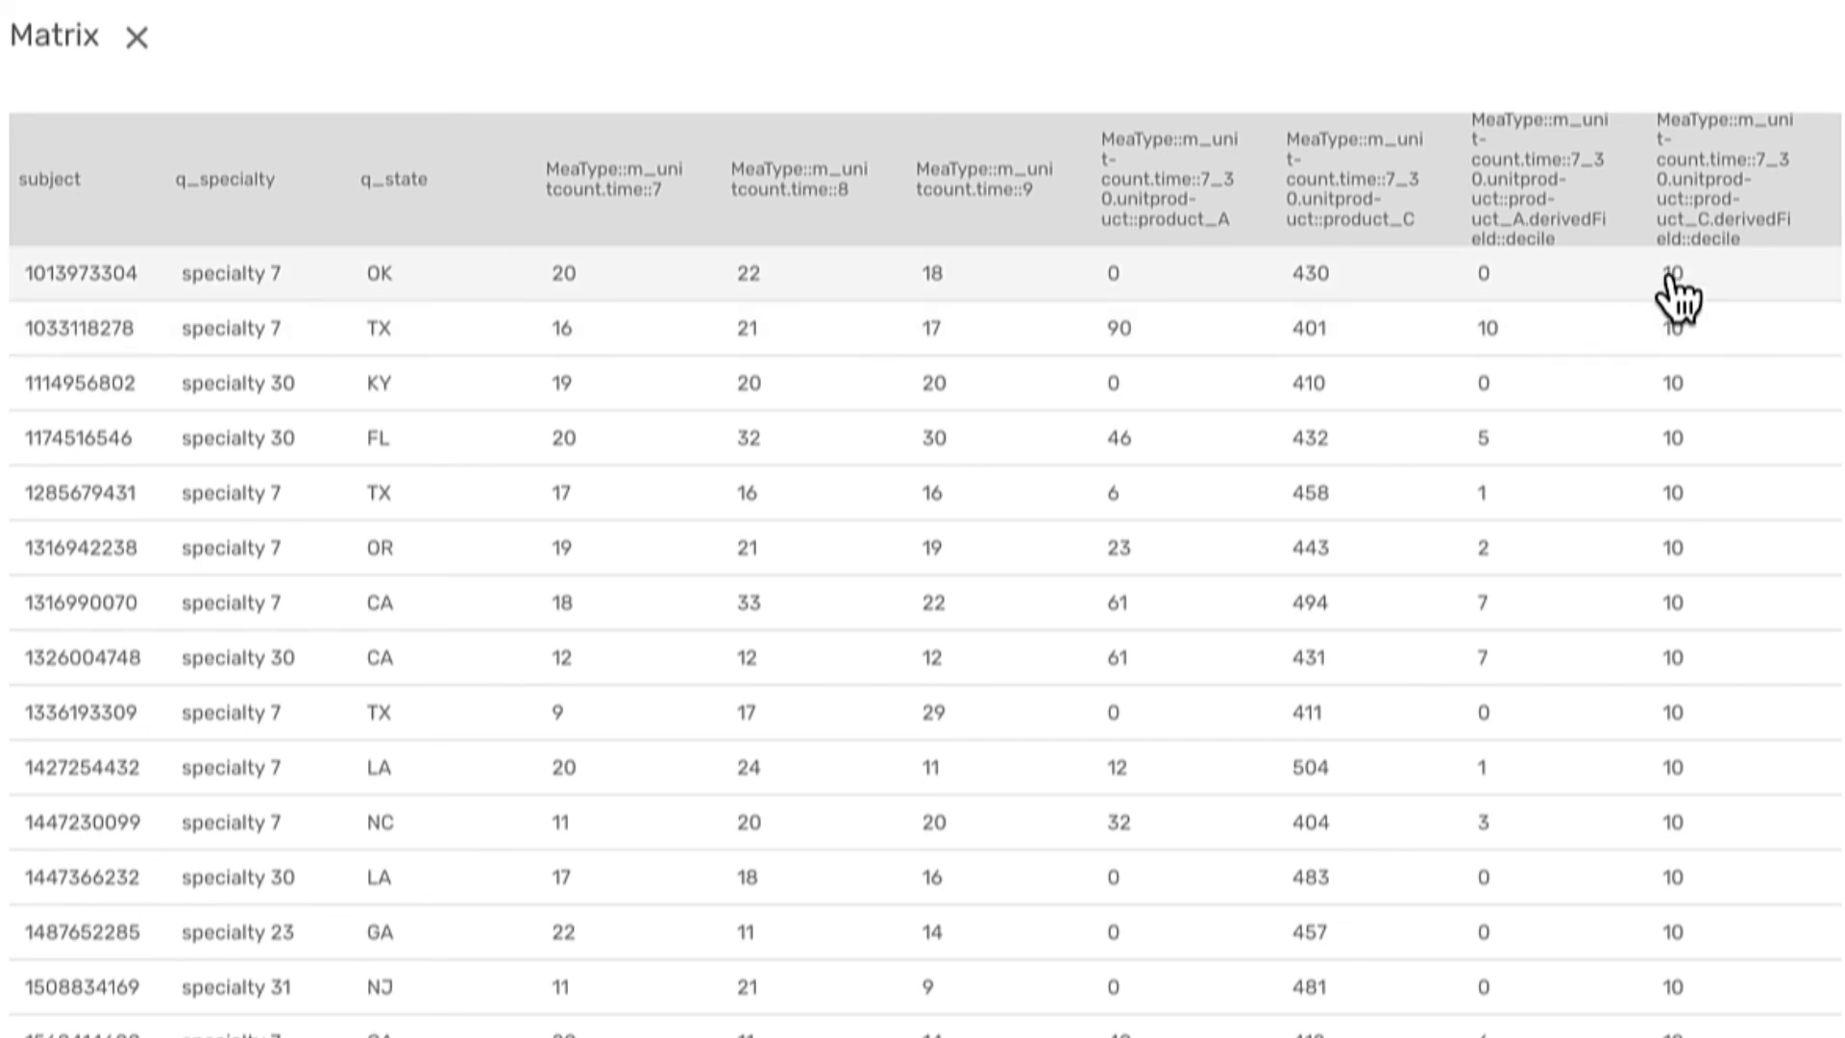
scroll(1692, 667, down, 8)
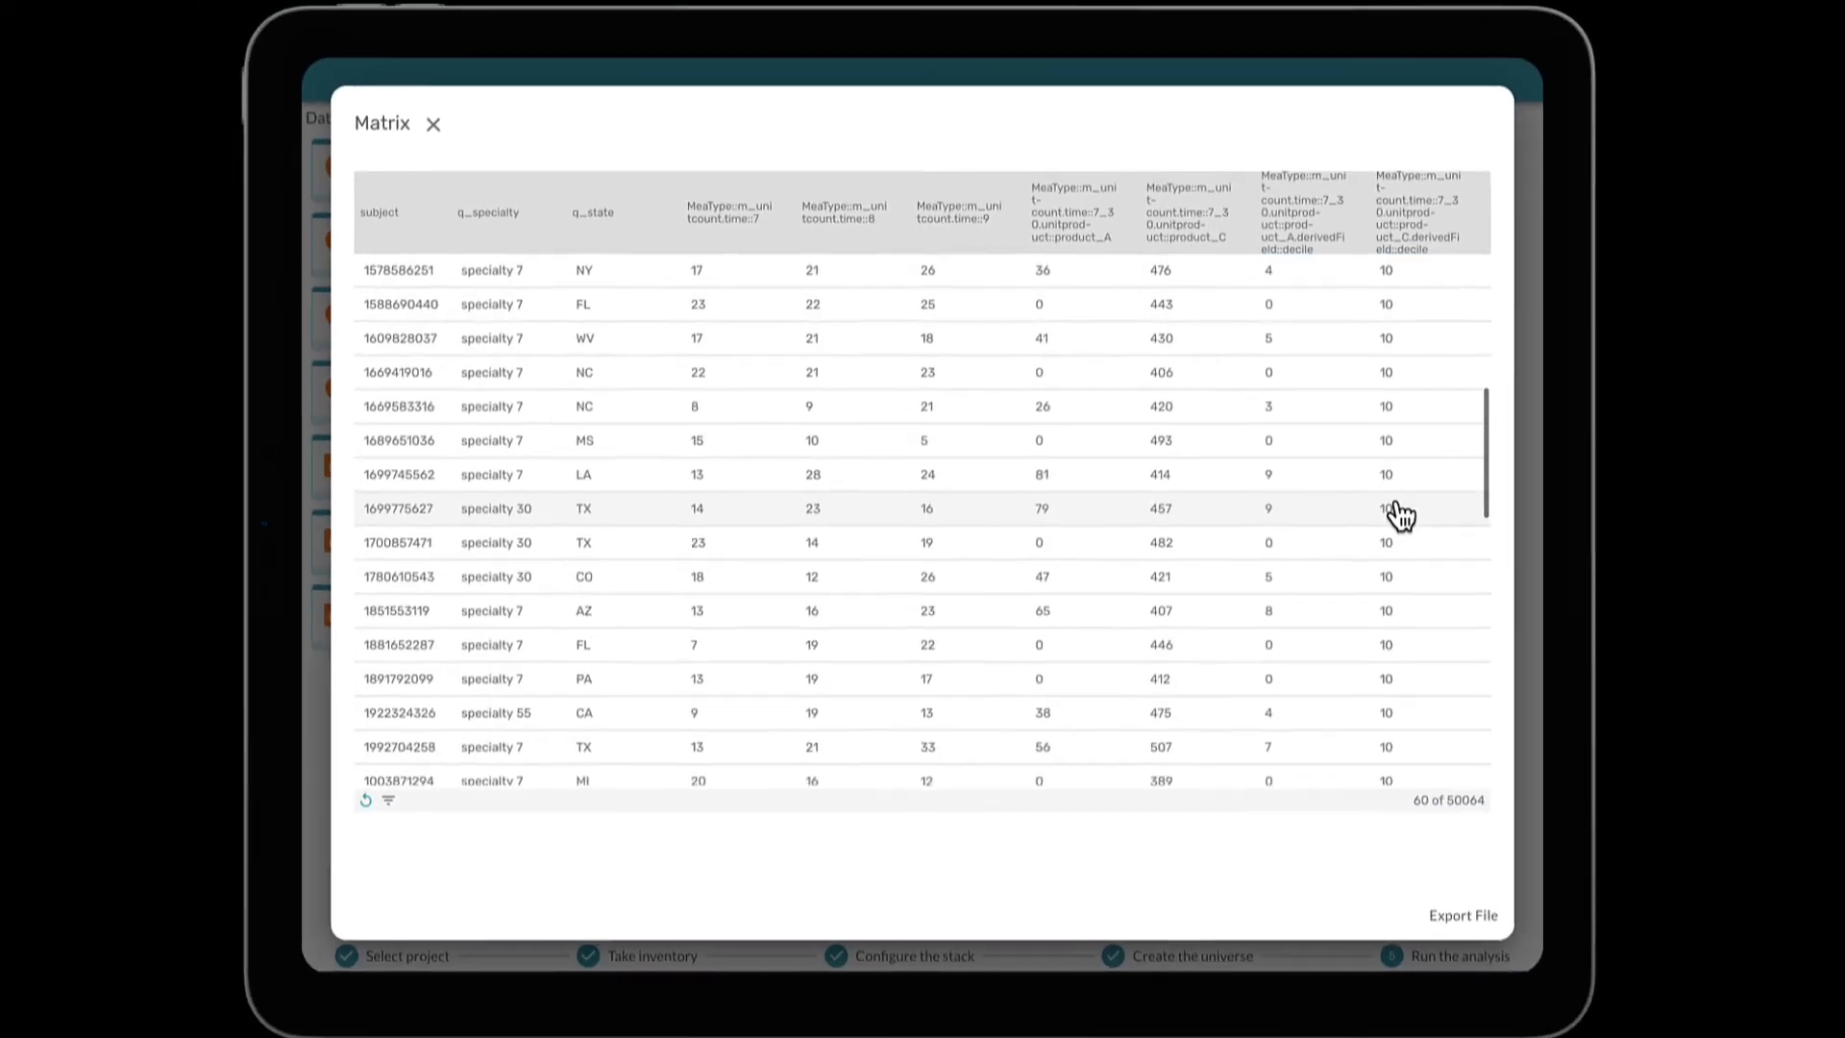
scroll(1595, 615, down, 6)
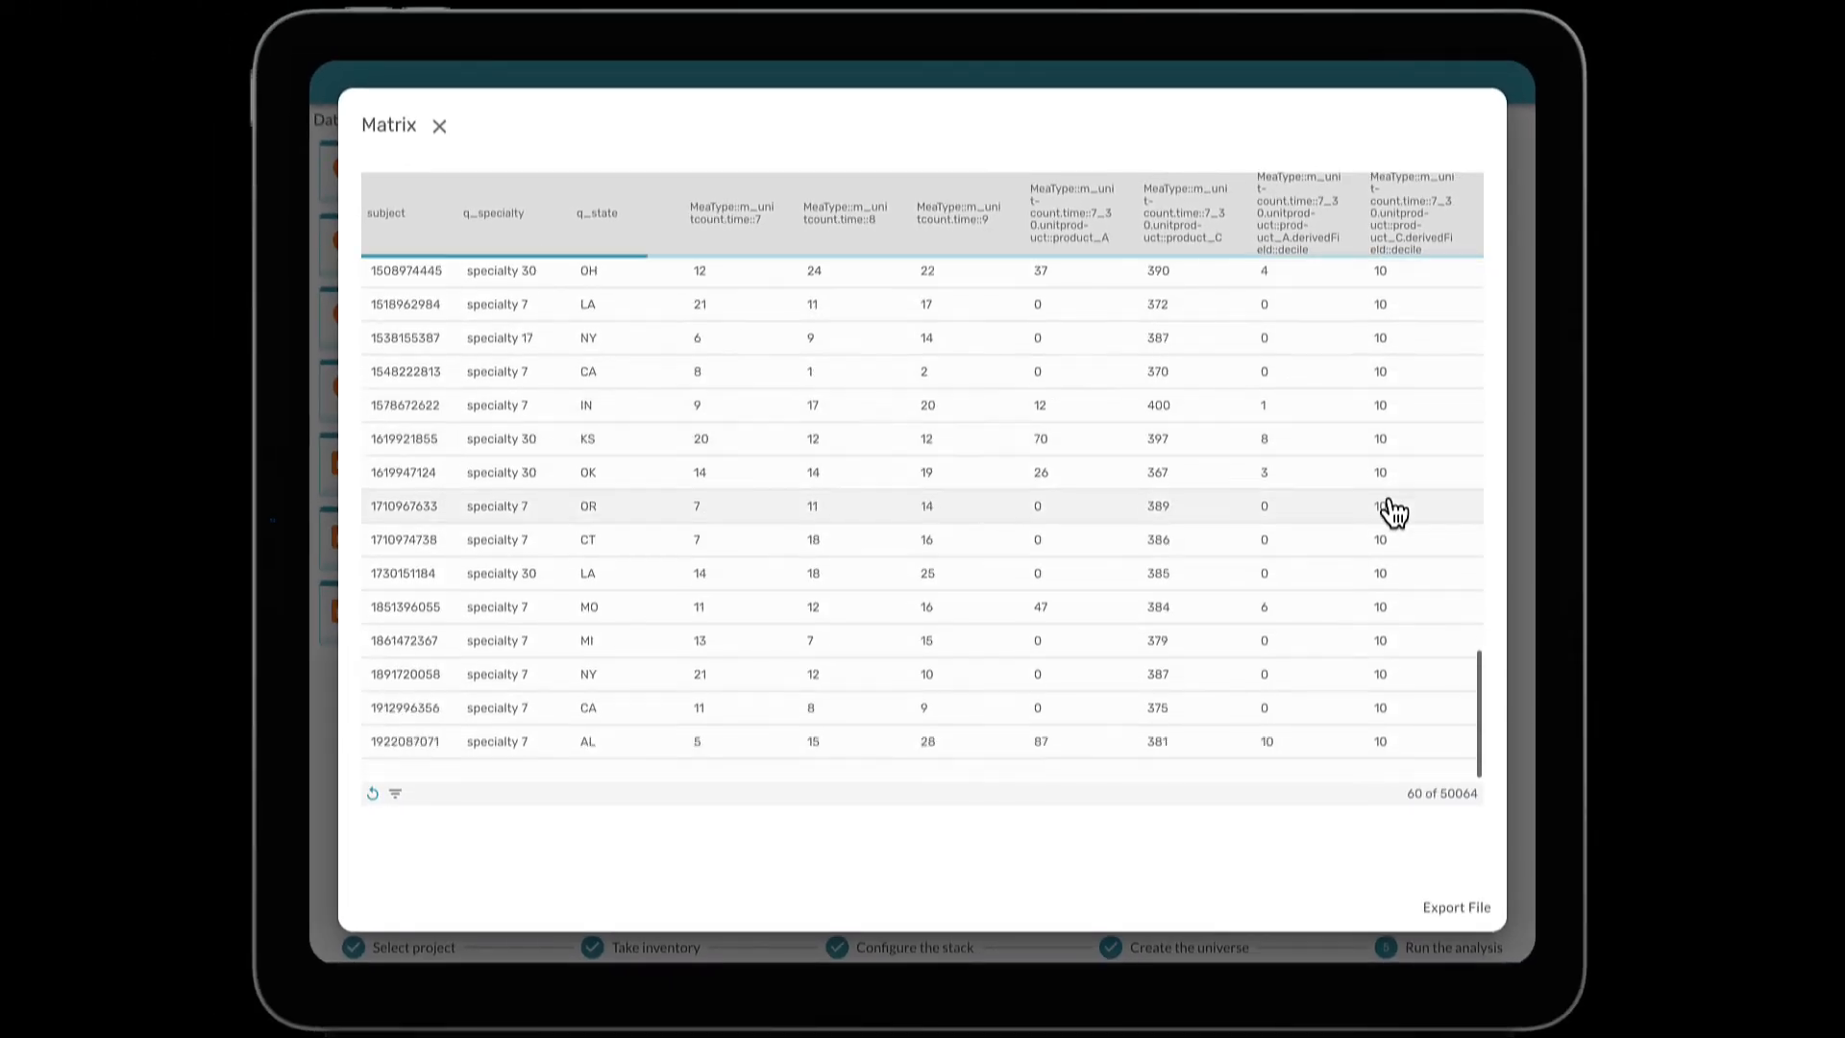
click(1467, 913)
click(1095, 728)
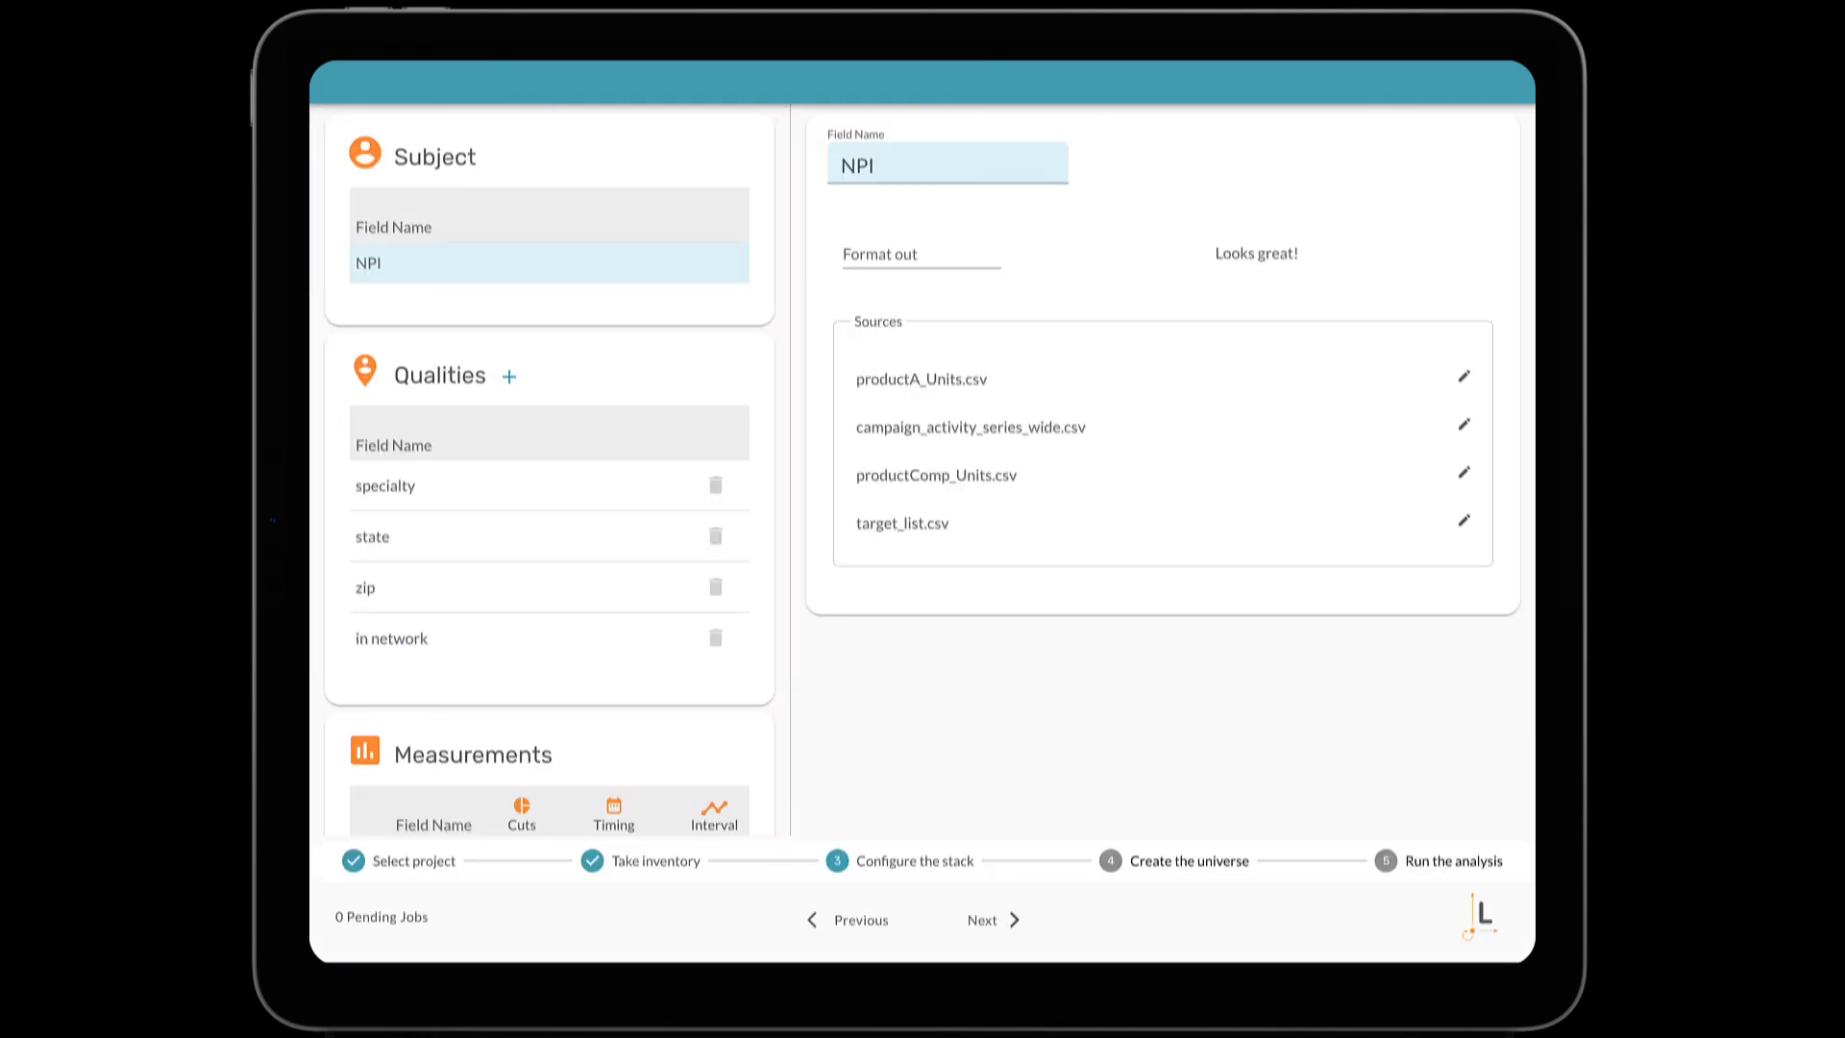
Review the stack's configured qualities and measurements and return to the inventory stage
scroll(499, 817, down, 2)
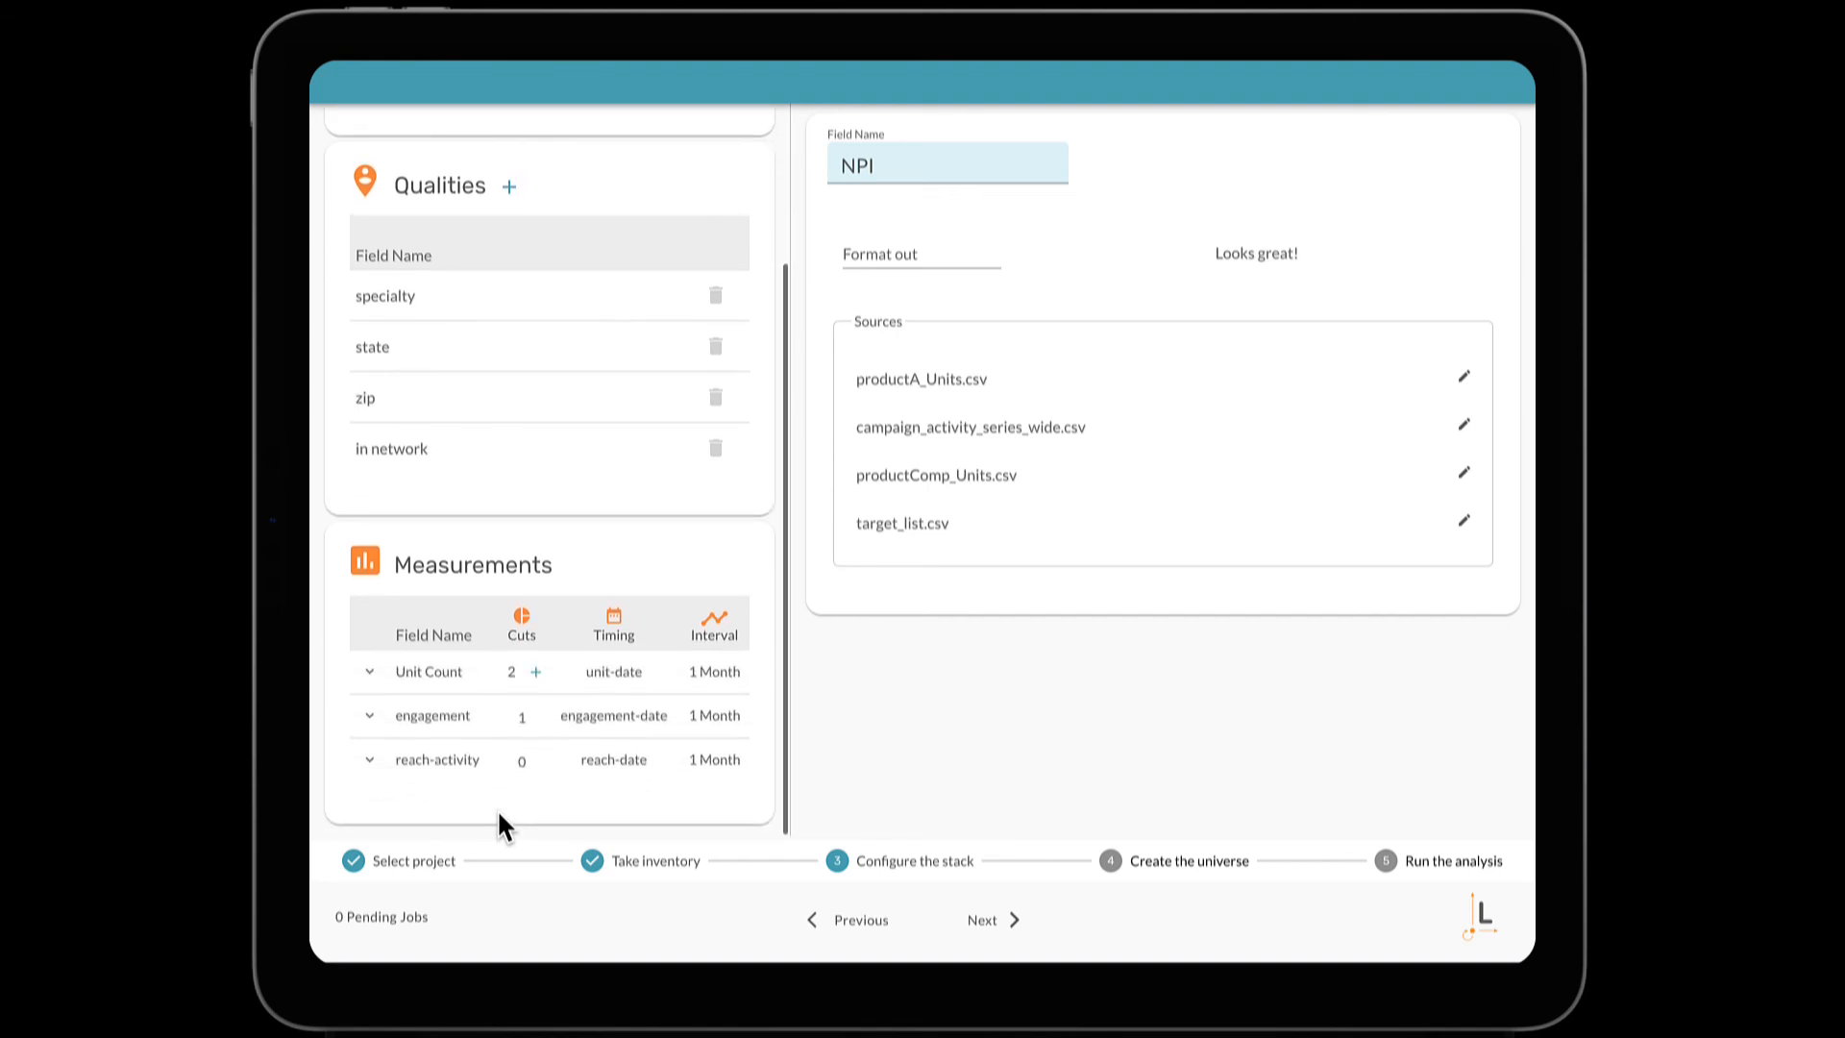
scroll(498, 809, up, 2)
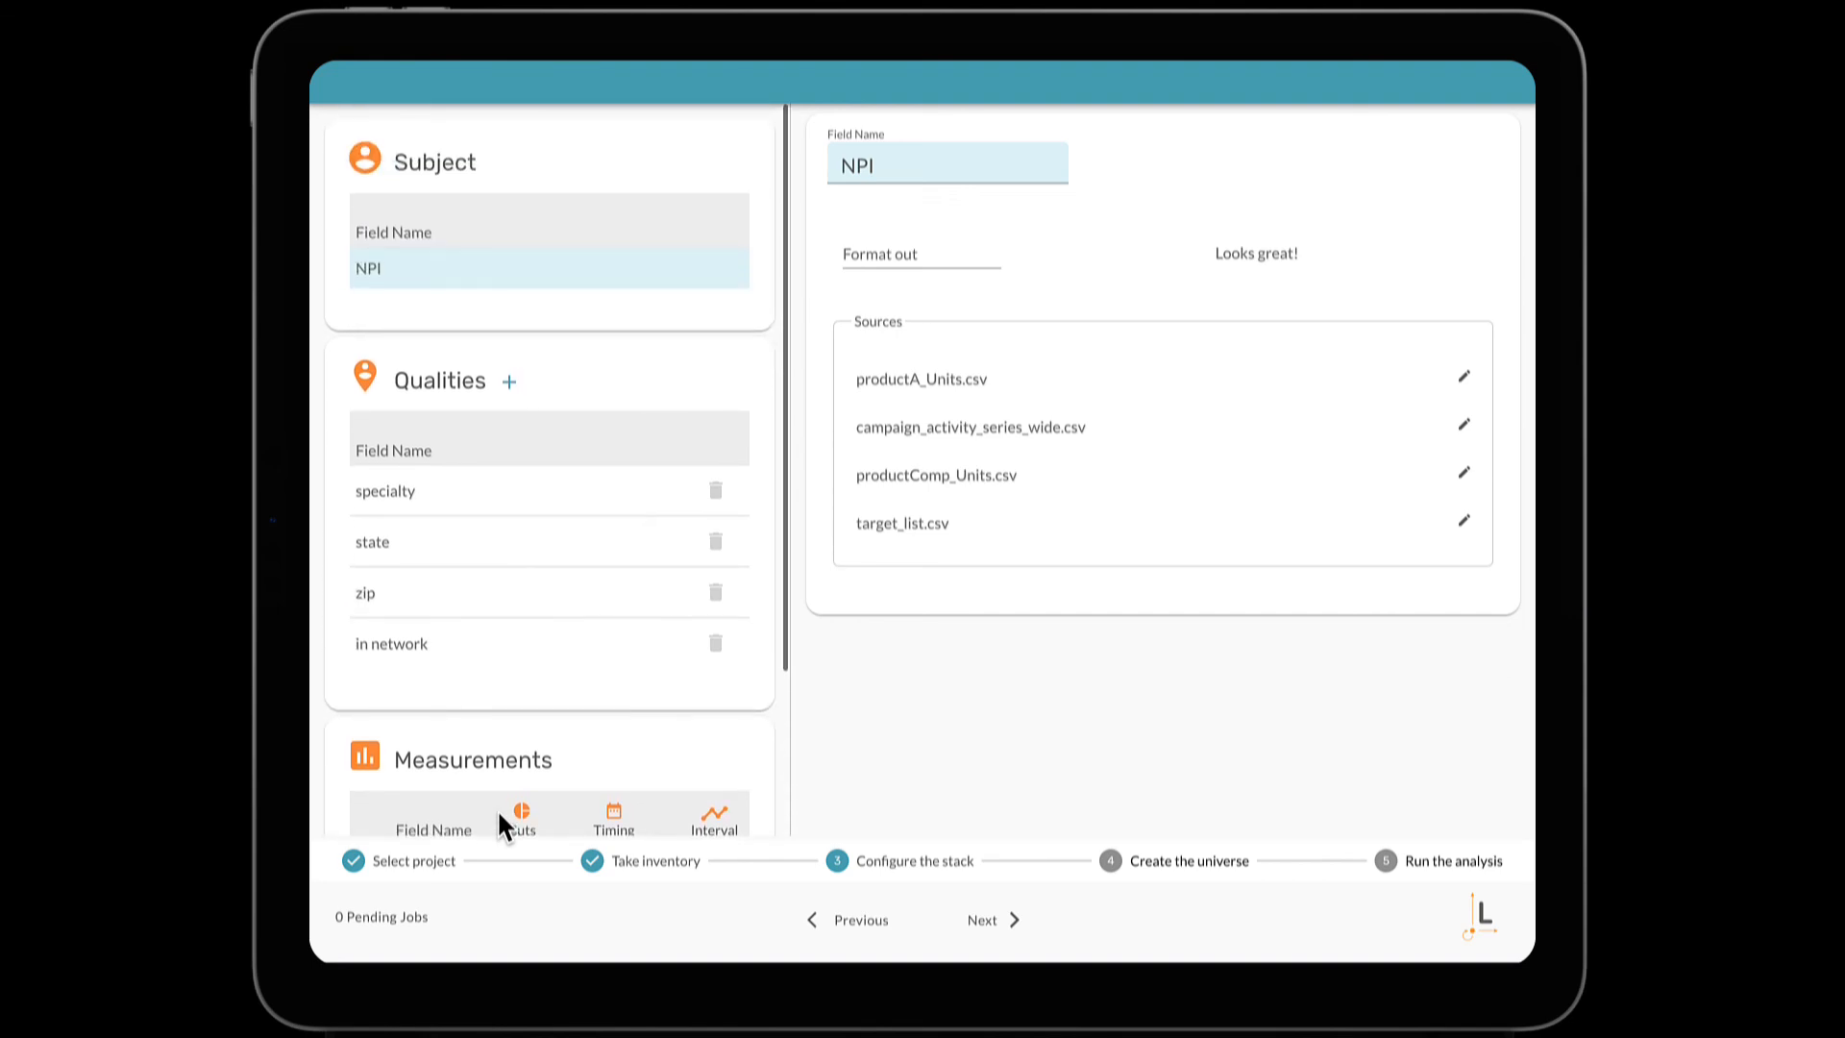
click(848, 923)
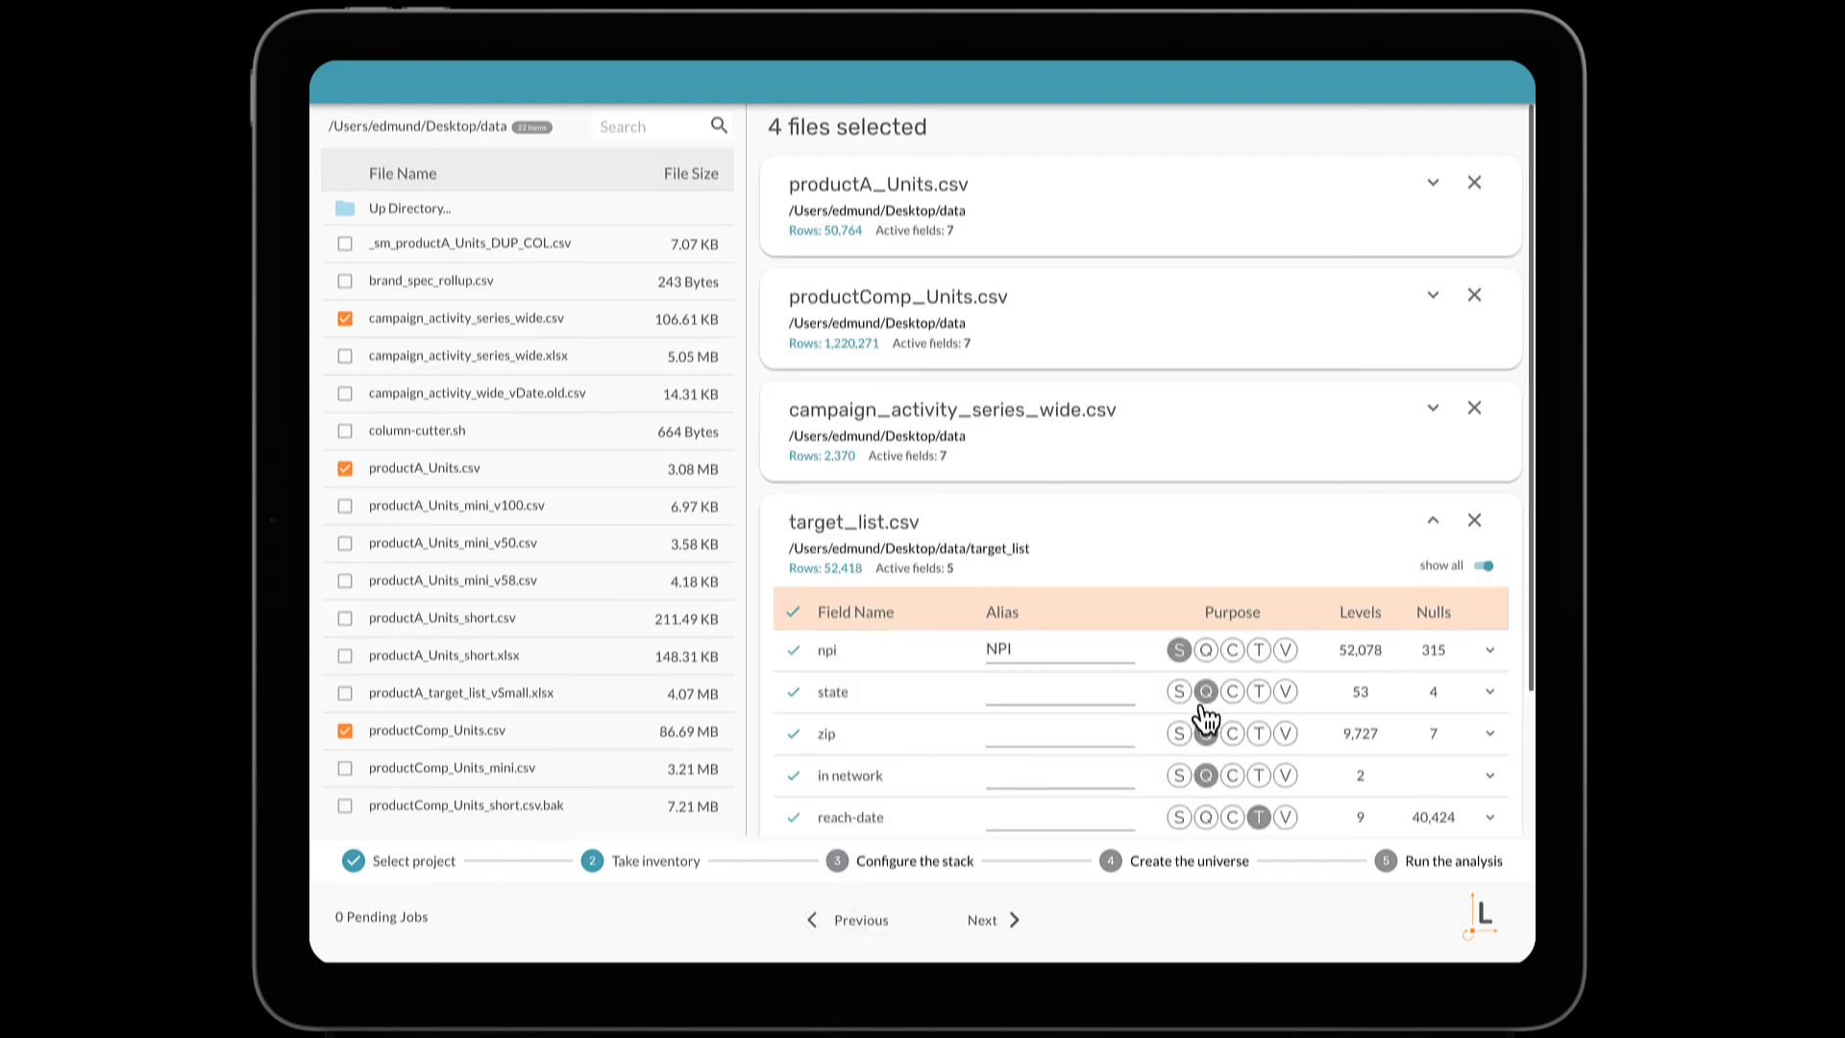
Collapse the target_list.csv field details and look over the list of available and selected files
click(1432, 523)
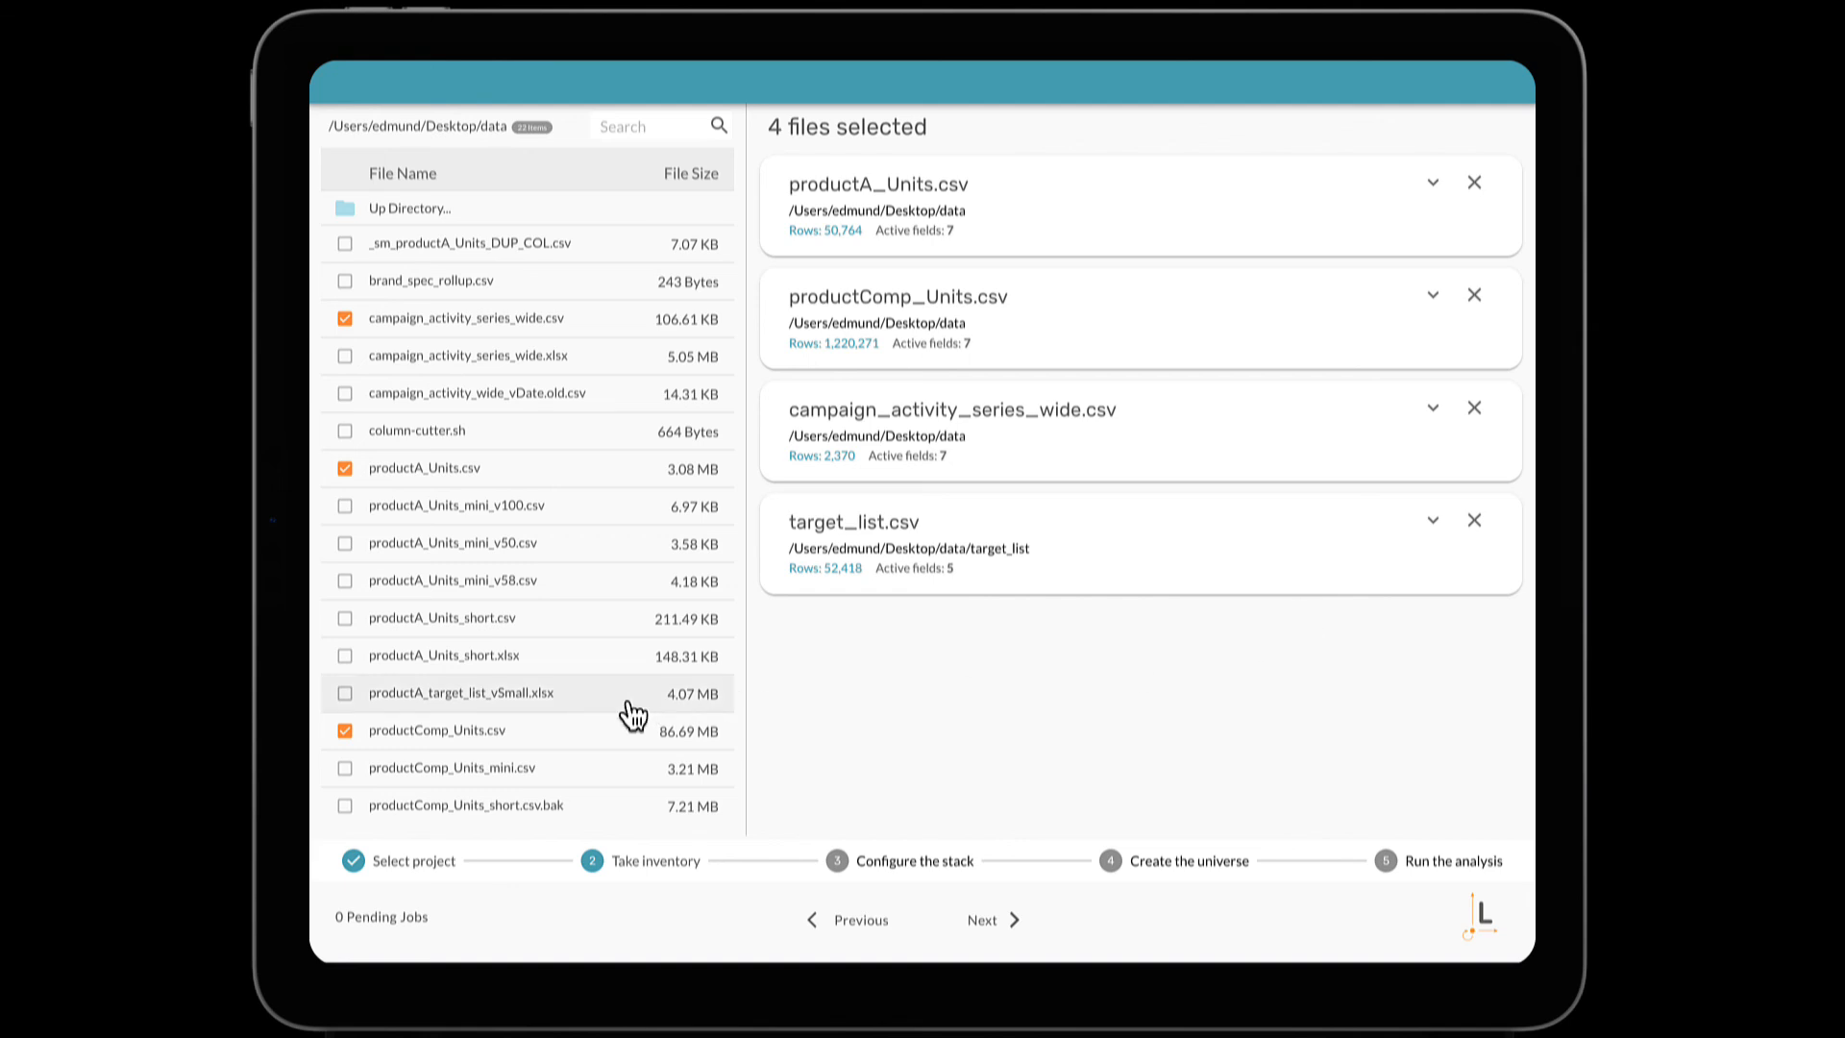
scroll(622, 712, down, 3)
scroll(631, 715, up, 3)
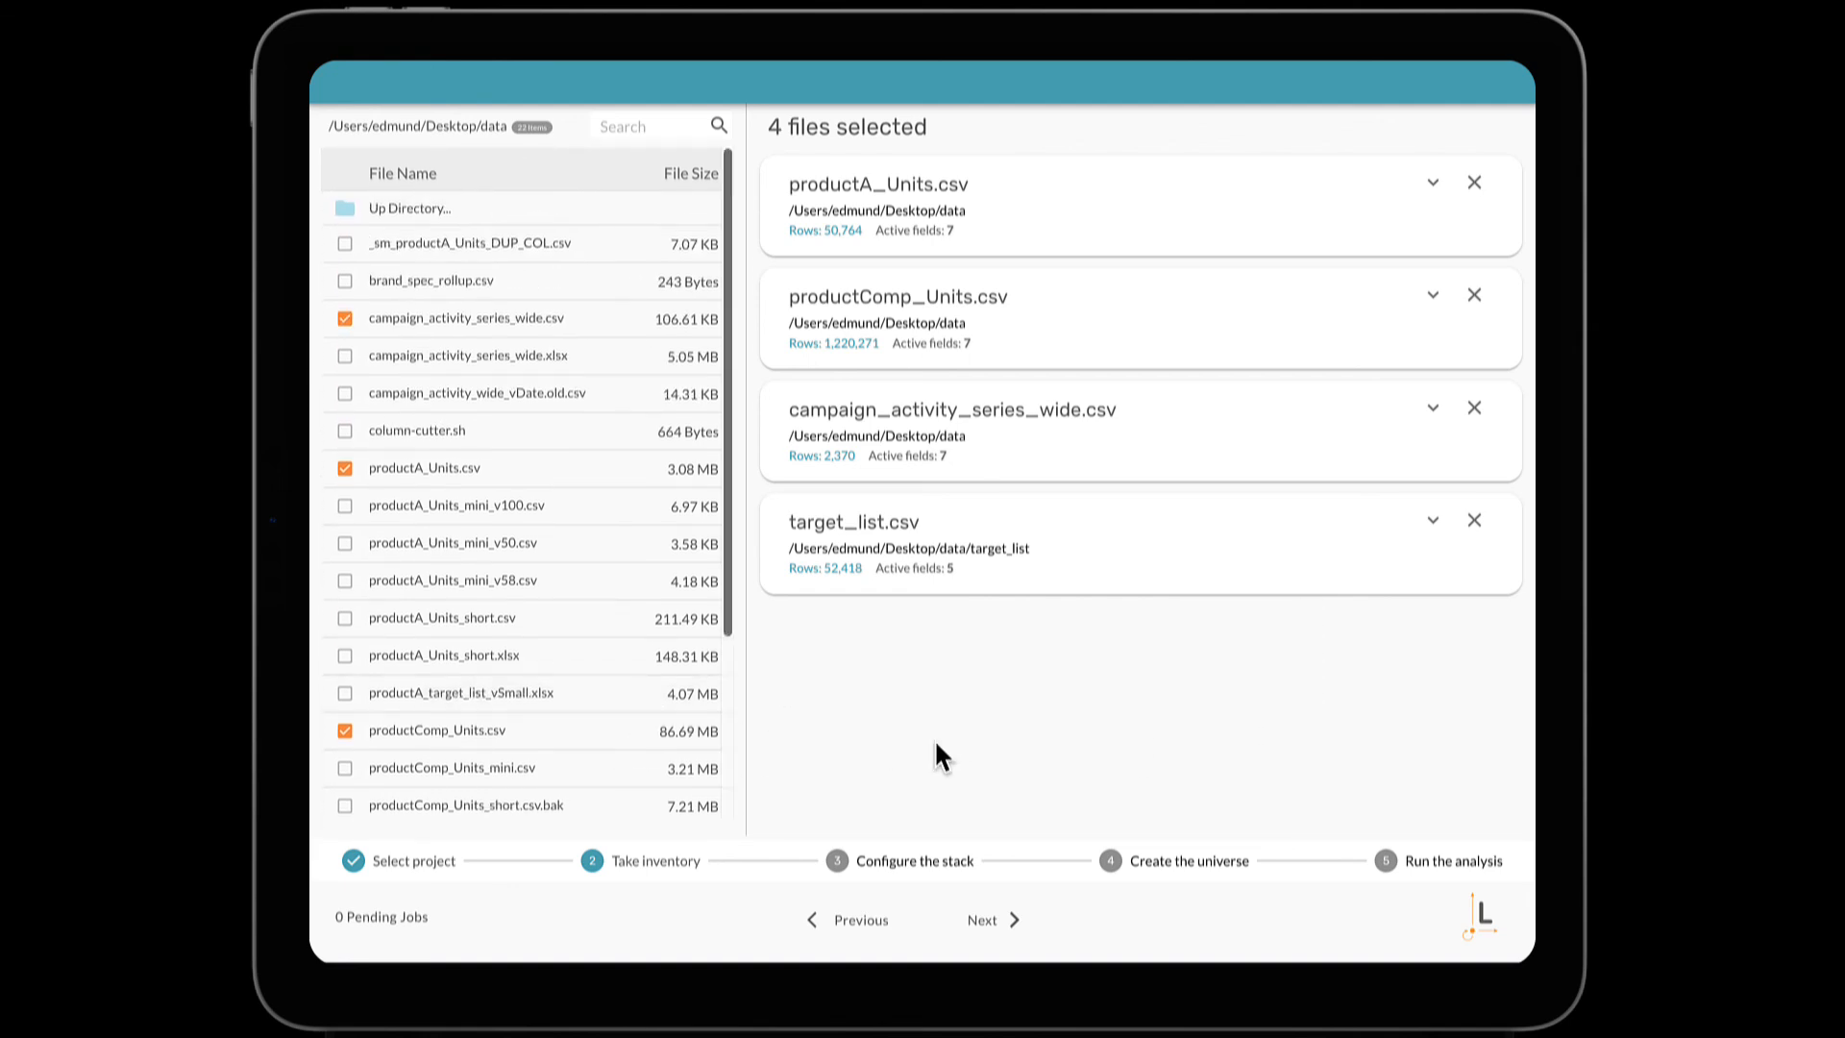